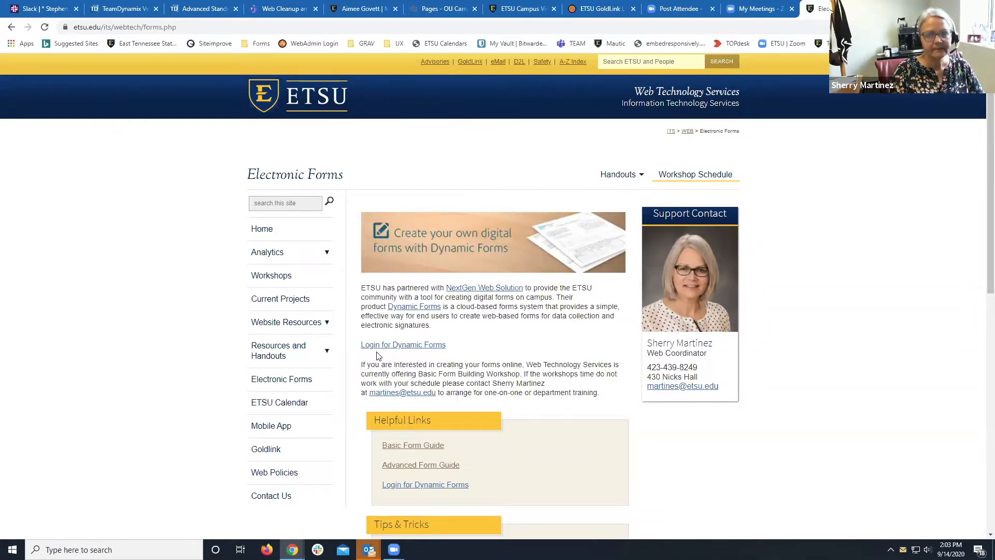
# Expand Website Resources in the left navigation and go to 2019 Template Help.
pyautogui.click(327, 324)
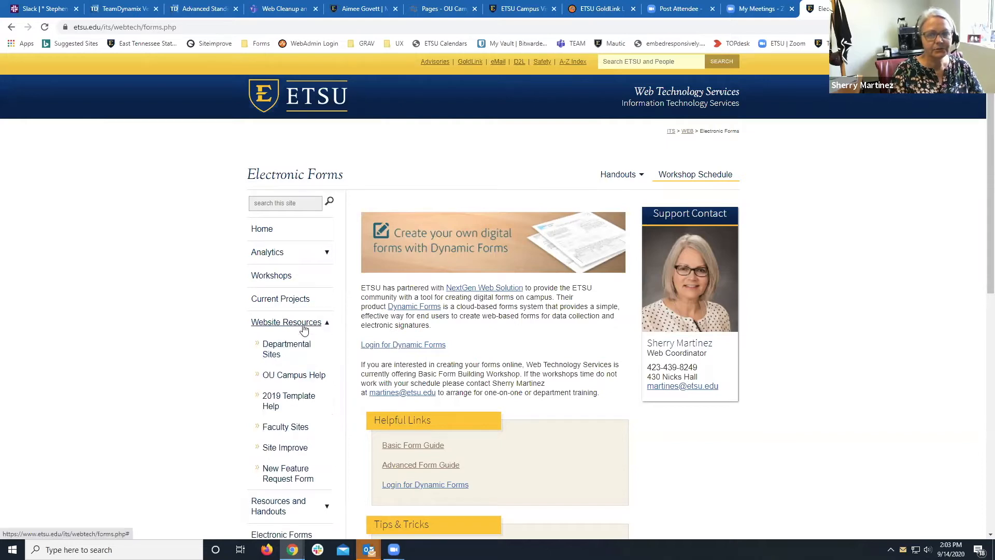
pyautogui.click(288, 399)
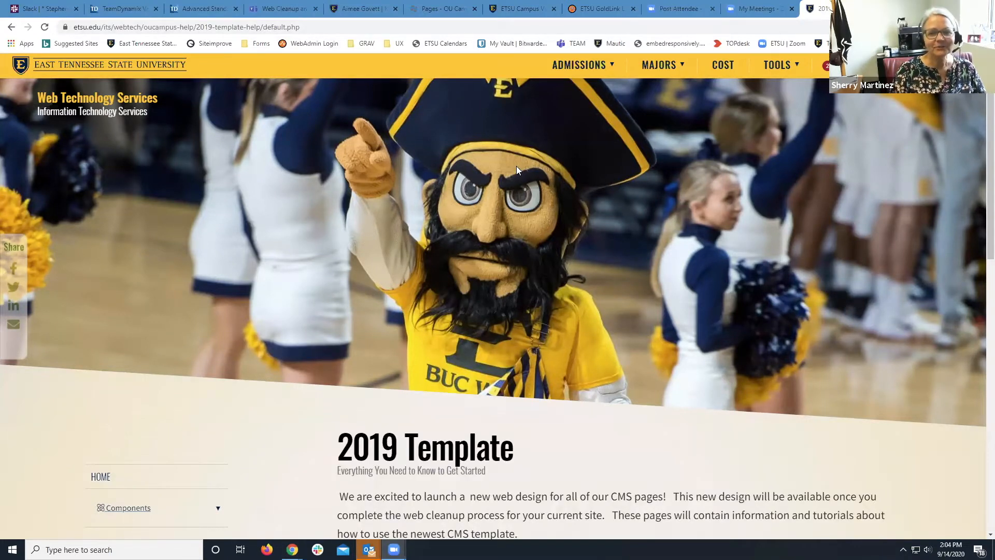
pyautogui.scroll(-2, 516, 166)
pyautogui.scroll(2, 516, 166)
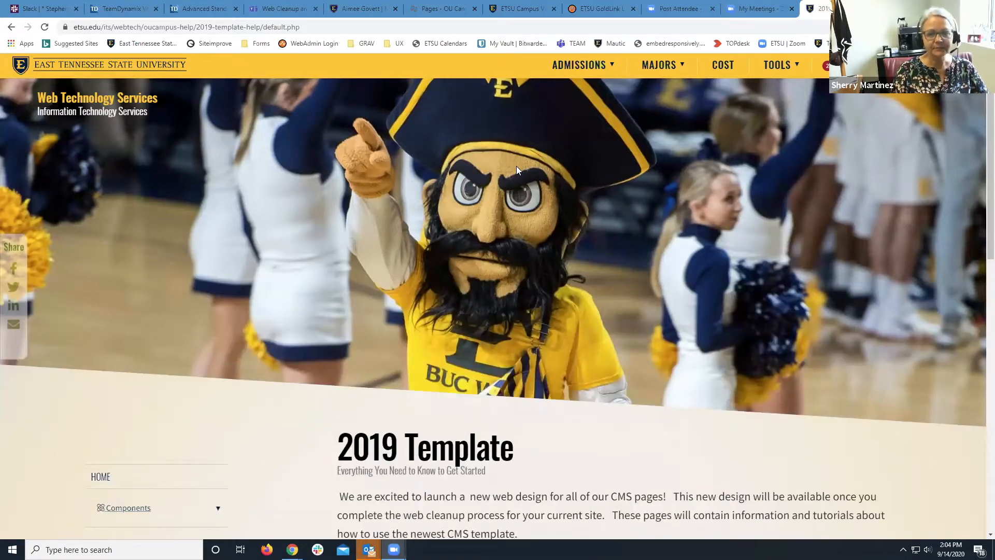
pyautogui.scroll(-3, 516, 166)
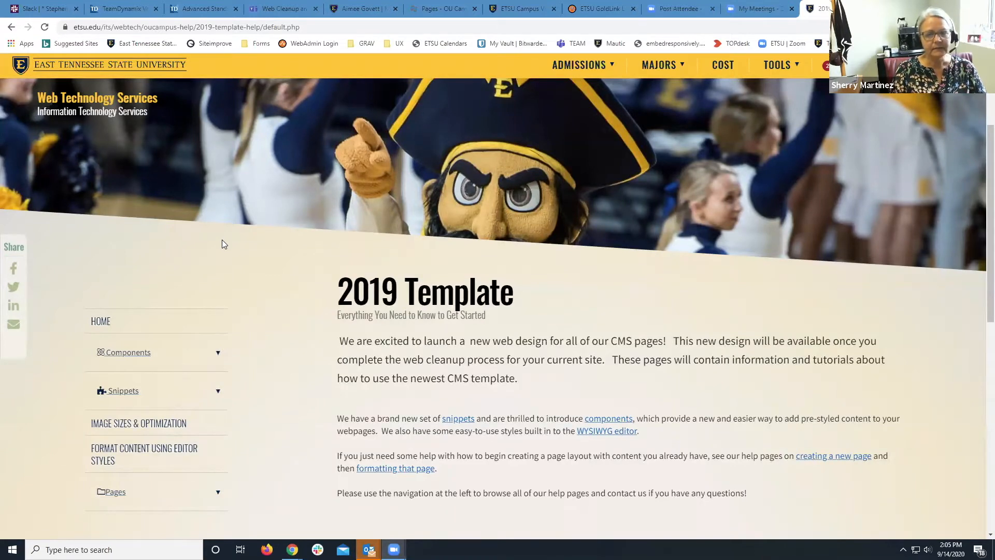
pyautogui.scroll(1, 327, 195)
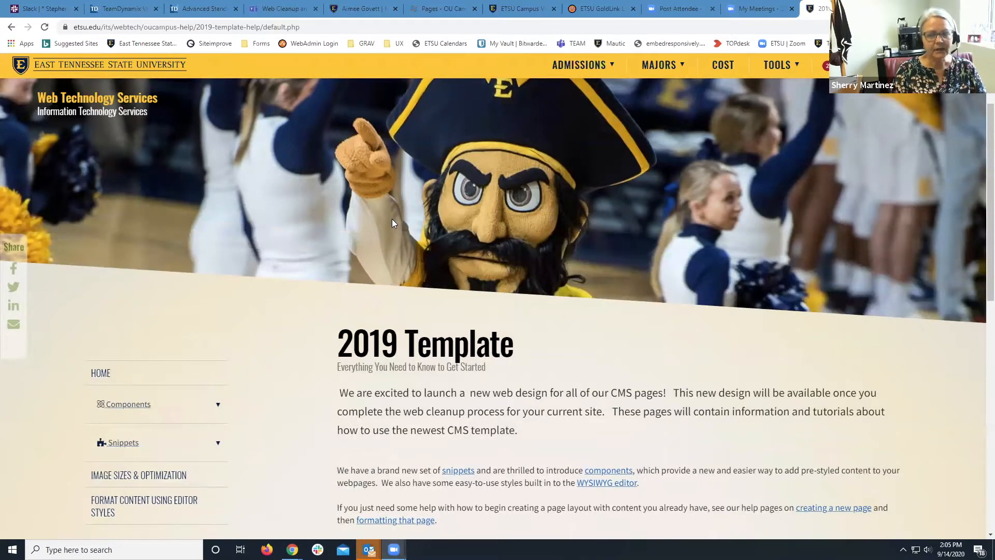
pyautogui.click(337, 349)
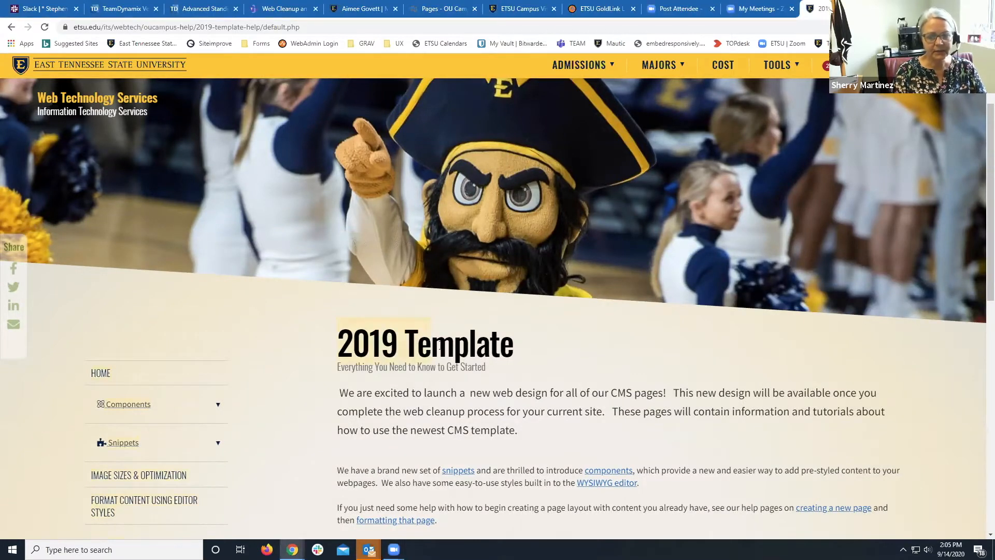
pyautogui.moveTo(501, 365); pyautogui.dragTo(331, 372)
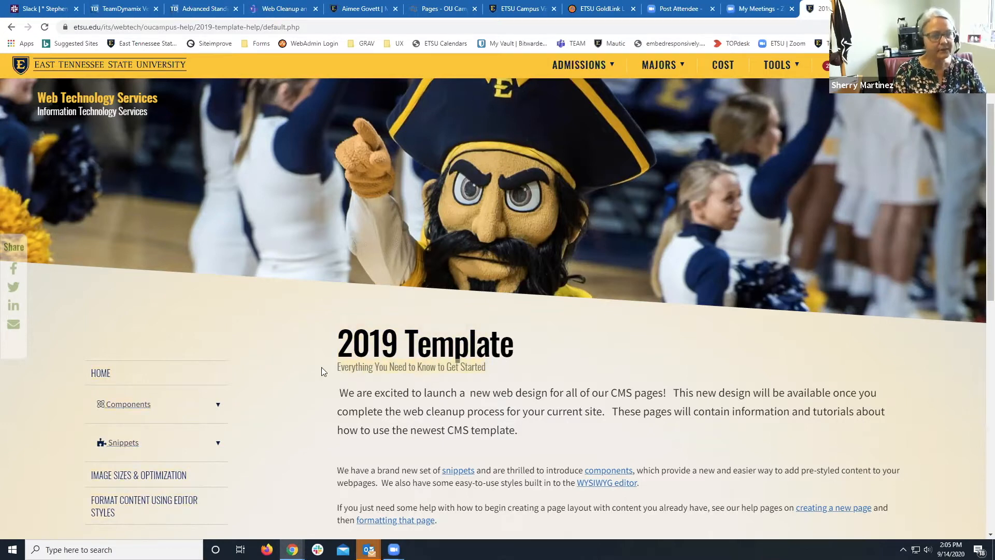
pyautogui.click(322, 367)
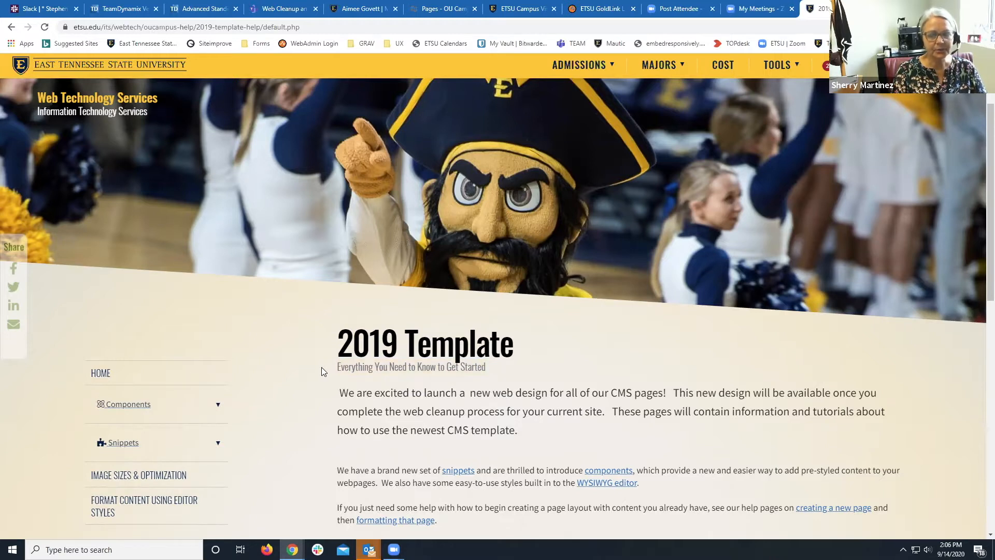
pyautogui.scroll(-2, 321, 367)
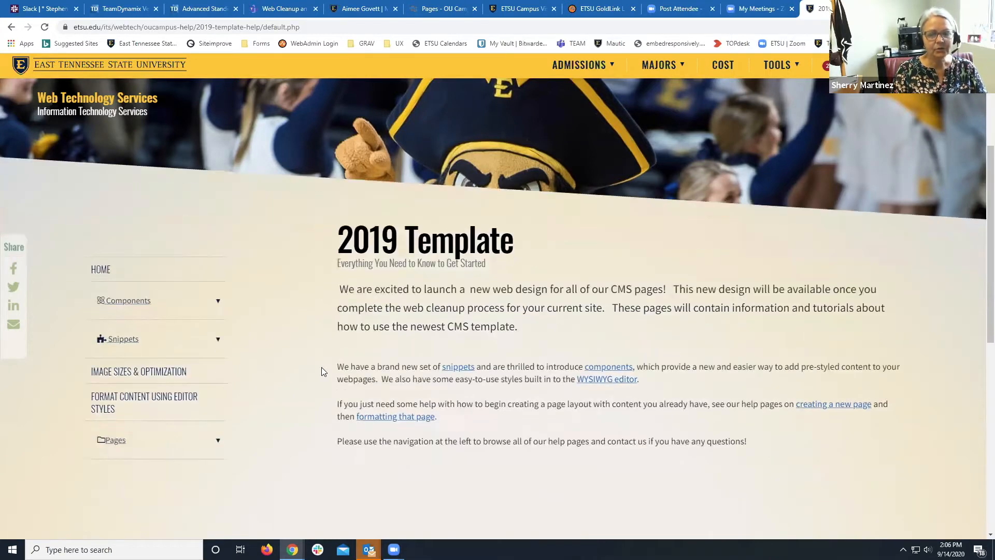
pyautogui.scroll(1, 321, 367)
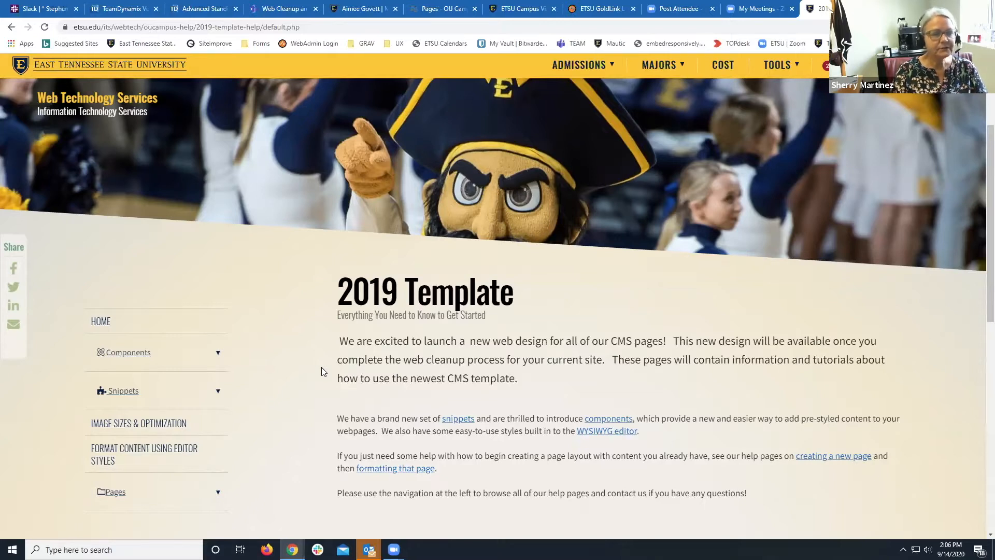
pyautogui.click(115, 428)
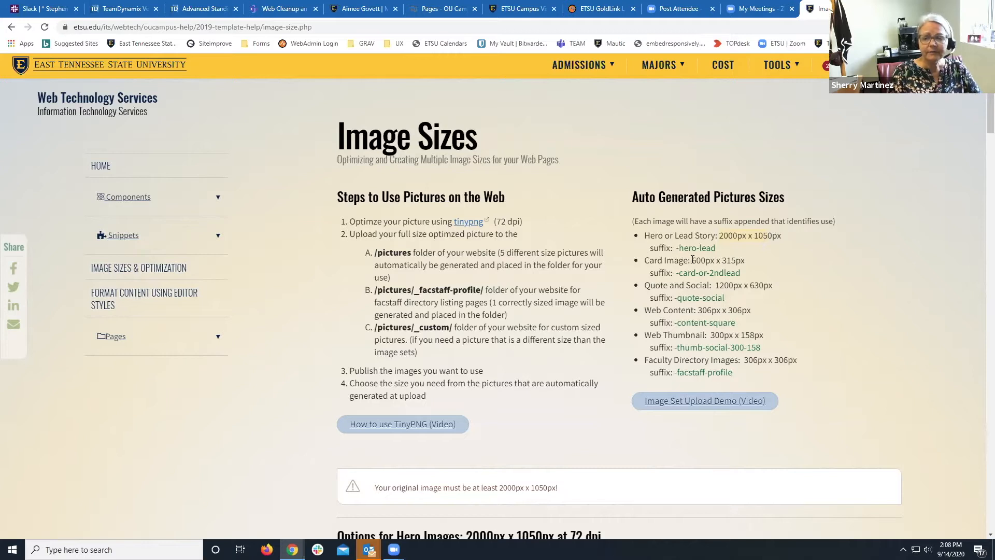
# Highlight the Card Image 600px x 315px size and launch the Image Set Upload Demo video.
pyautogui.moveTo(736, 259); pyautogui.dragTo(743, 259)
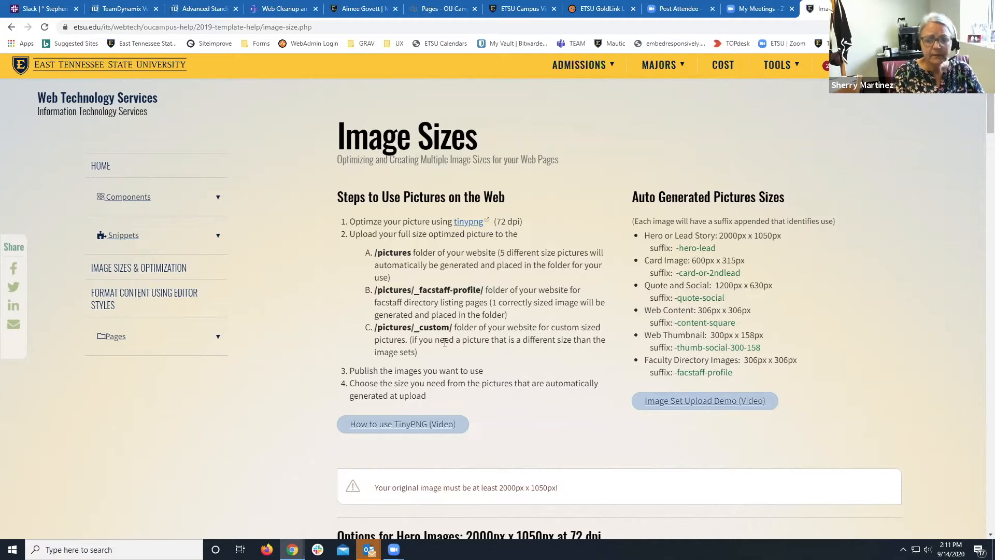
pyautogui.click(693, 409)
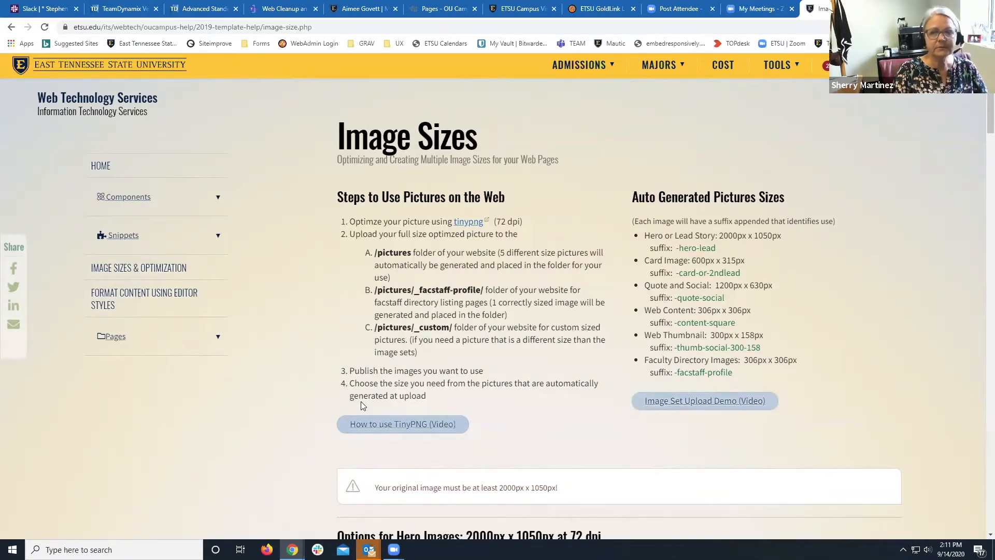
# Scroll to the footer and use the © link to edit image-size.pcf in OU Campus.
pyautogui.scroll(-10, 361, 405)
pyautogui.scroll(-15, 361, 406)
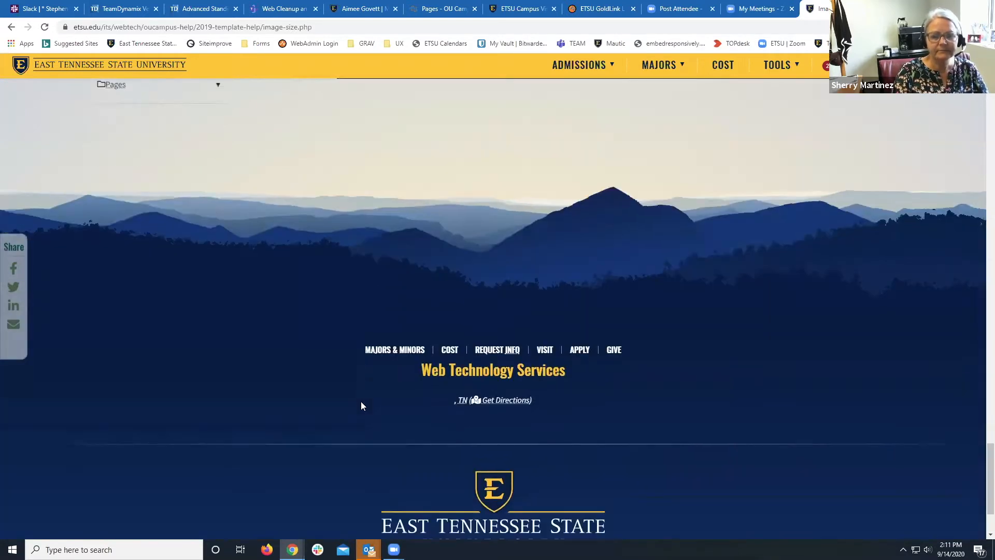
pyautogui.scroll(-2, 361, 405)
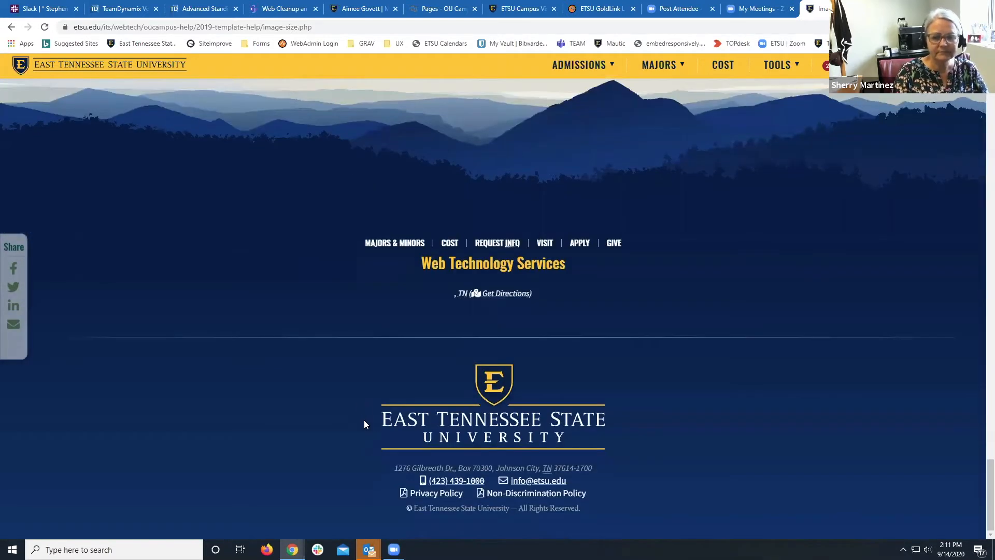
pyautogui.click(409, 511)
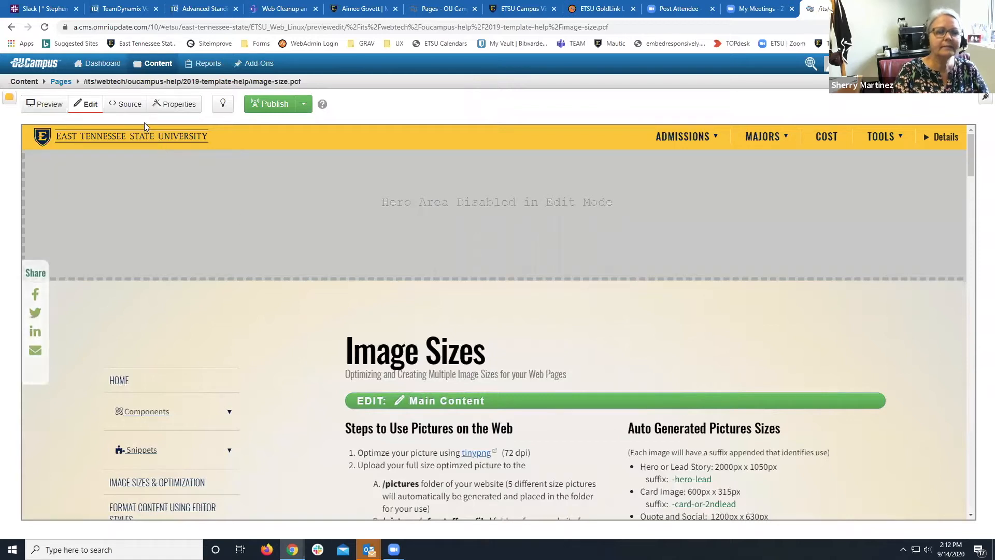
# Return to the 2019-template-help listing and open its pictures folder.
pyautogui.click(65, 83)
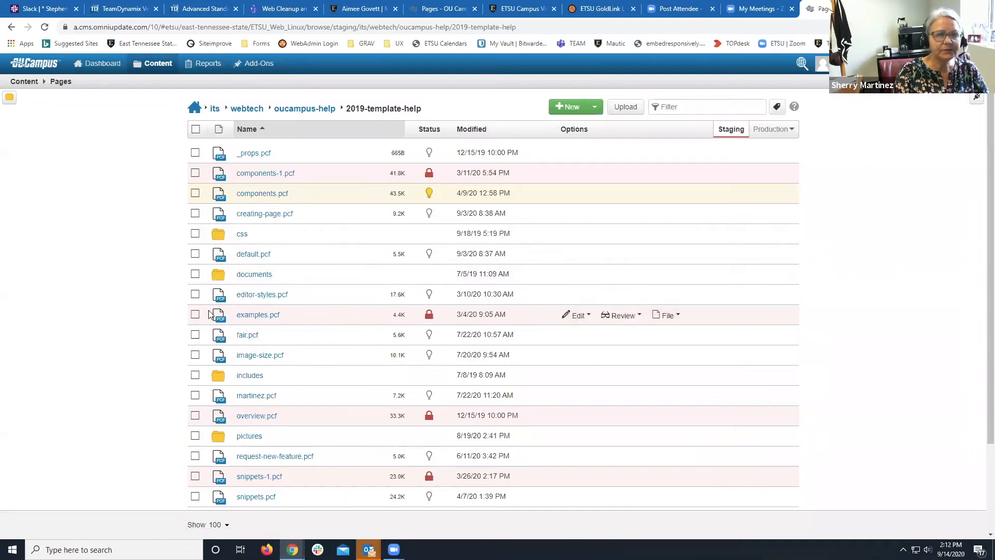
pyautogui.moveTo(154, 68)
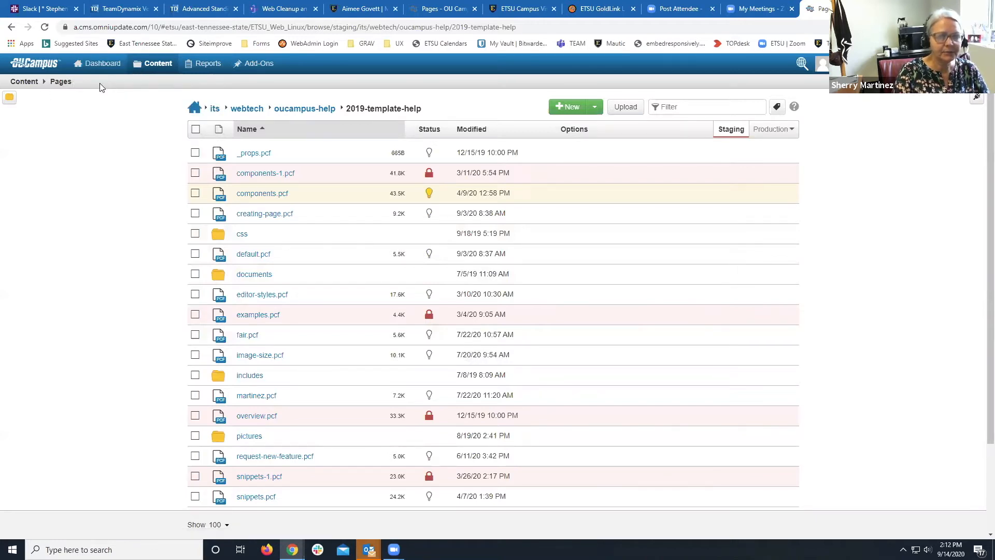
pyautogui.scroll(-1, 133, 234)
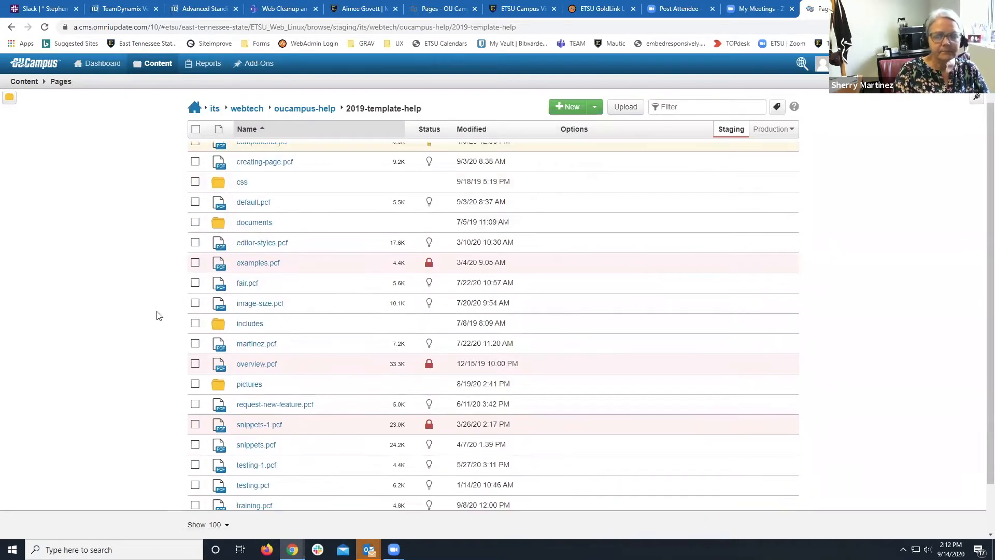
pyautogui.click(247, 386)
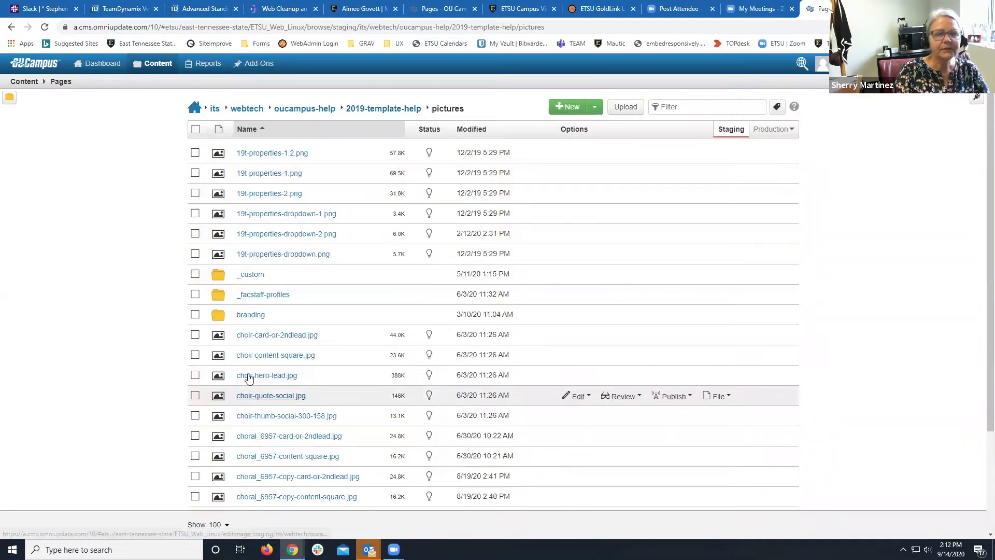
# Check the _facstaff-profiles and _custom subfolders, then start an upload into pictures.
pyautogui.click(259, 296)
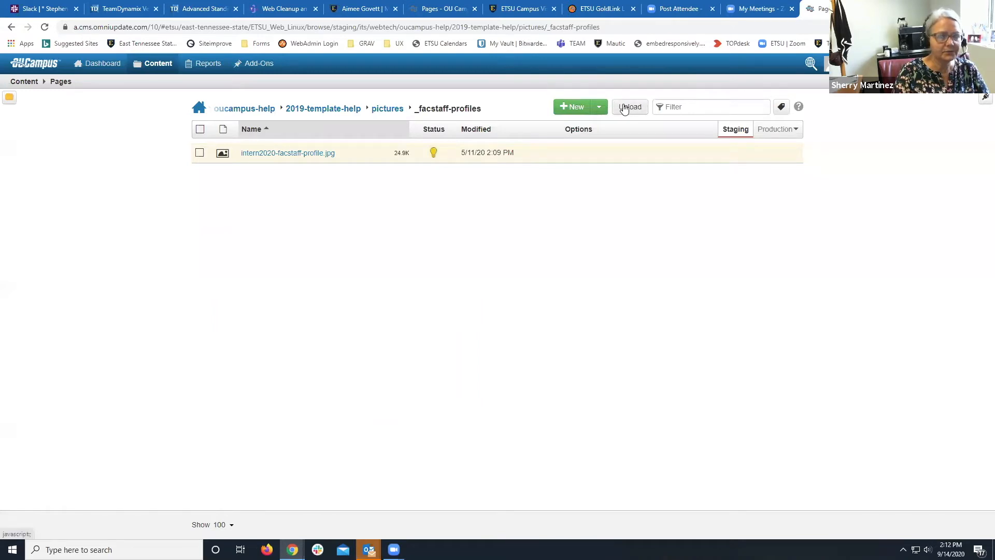
pyautogui.click(392, 109)
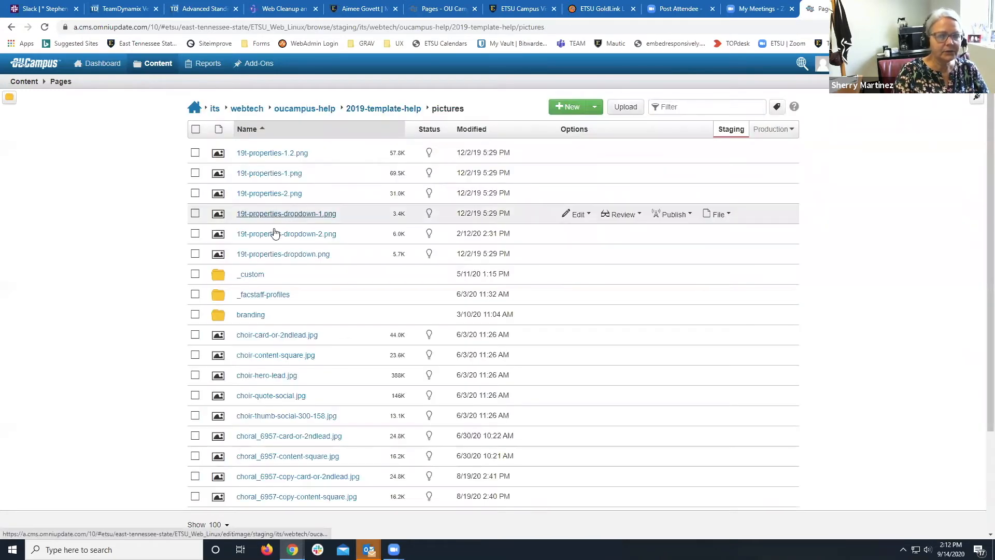
pyautogui.click(254, 274)
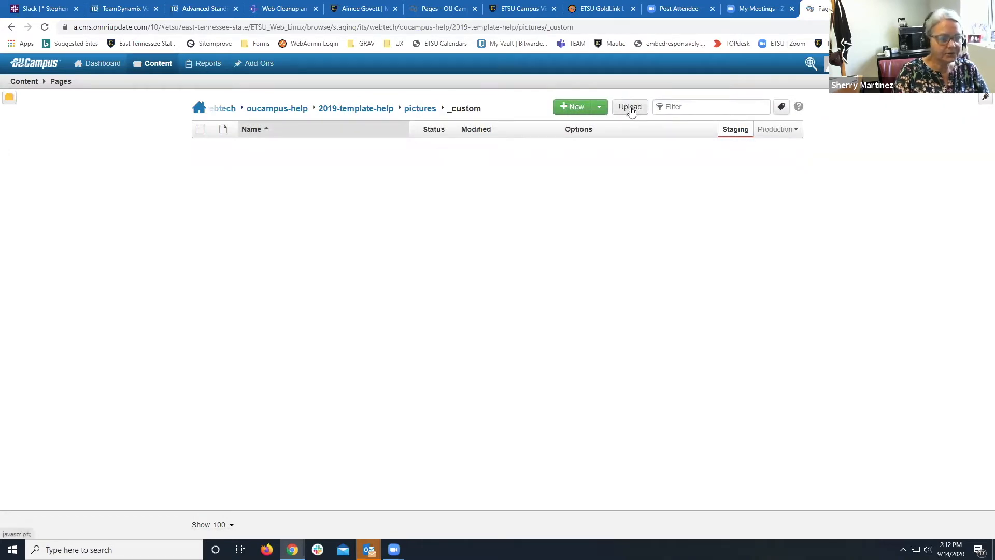
pyautogui.click(420, 109)
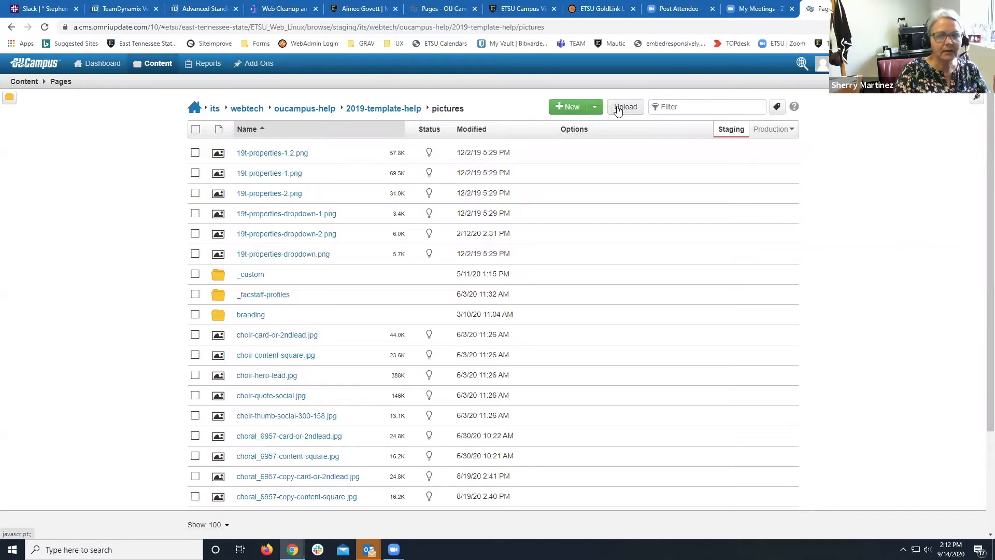
pyautogui.click(618, 109)
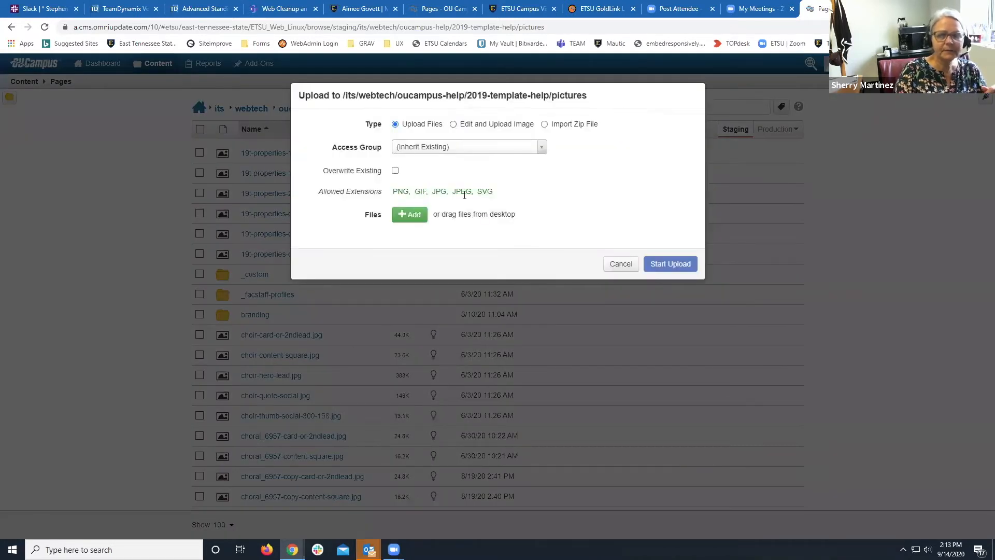
# Add college-app-week.png to the upload list and start the upload.
pyautogui.click(406, 216)
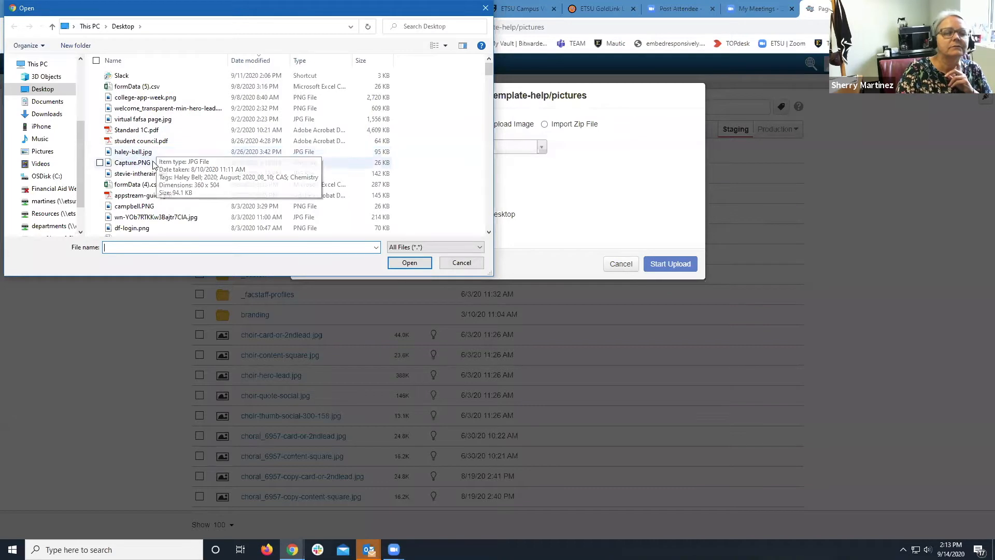
pyautogui.click(151, 100)
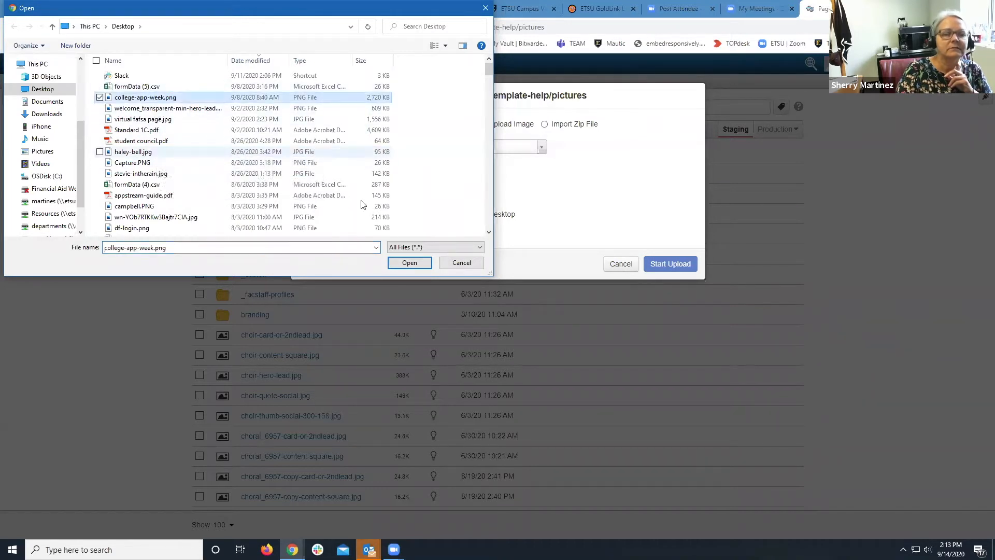
pyautogui.click(409, 263)
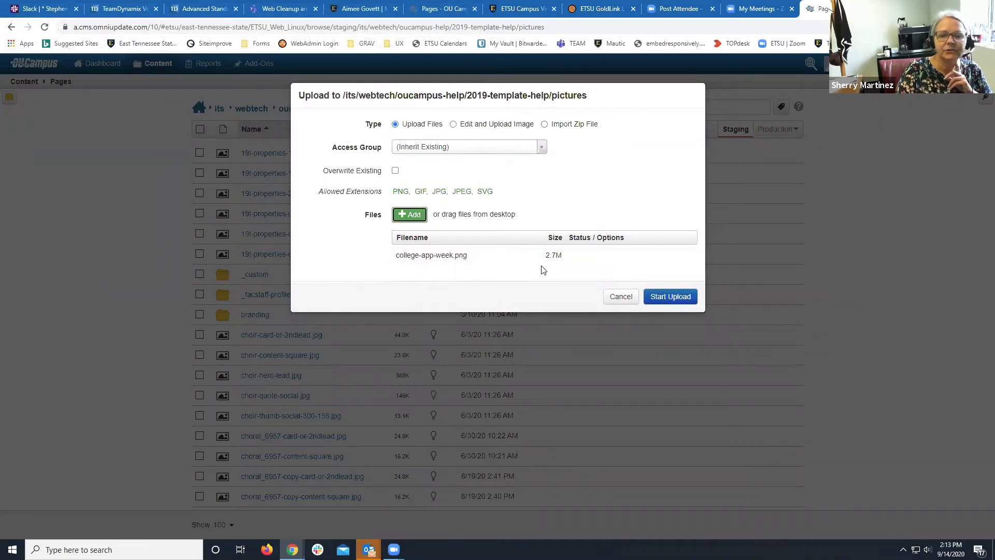
pyautogui.click(658, 298)
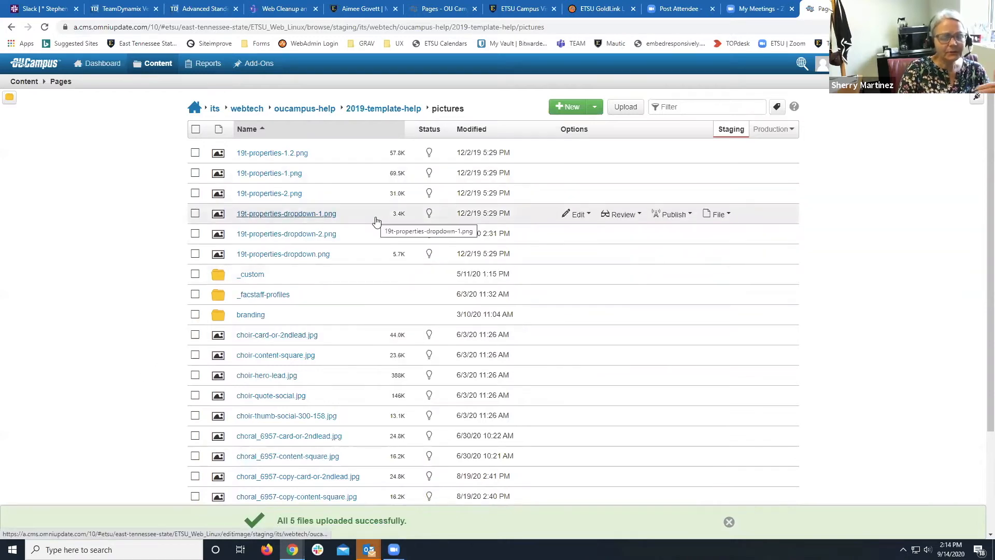
# Sort the pictures folder by Modified, tick the five college-app-week images, then clear them.
pyautogui.click(469, 130)
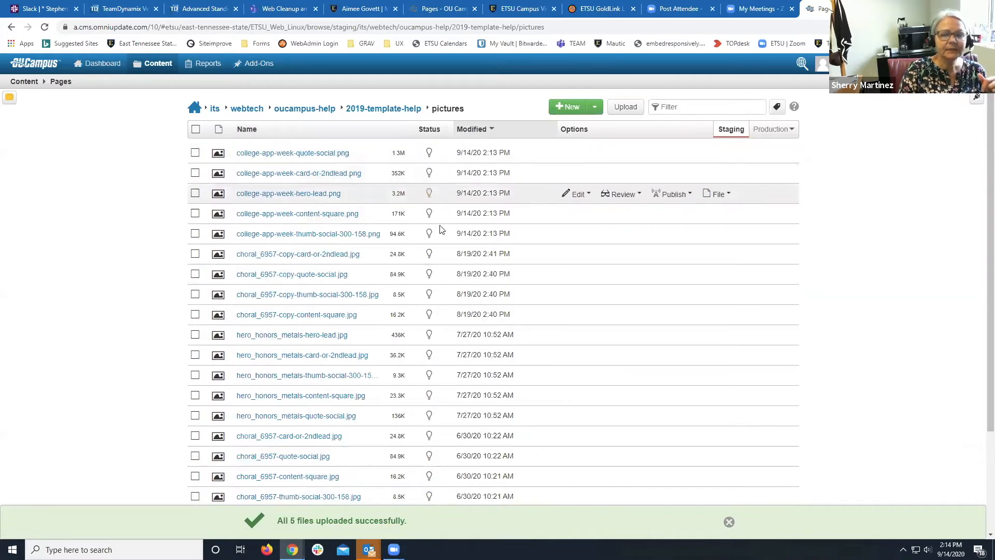
pyautogui.click(195, 233)
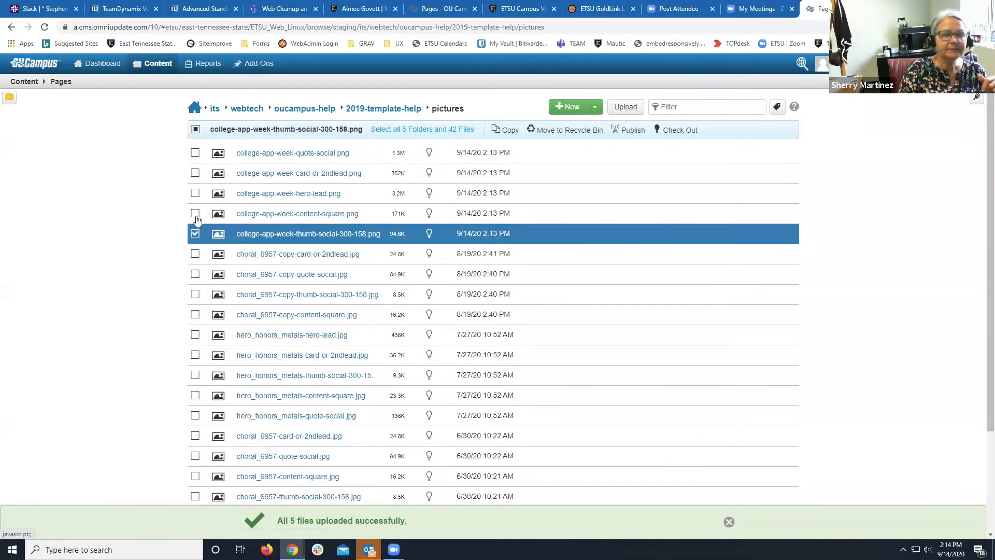
pyautogui.click(195, 213)
pyautogui.click(195, 193)
pyautogui.click(195, 173)
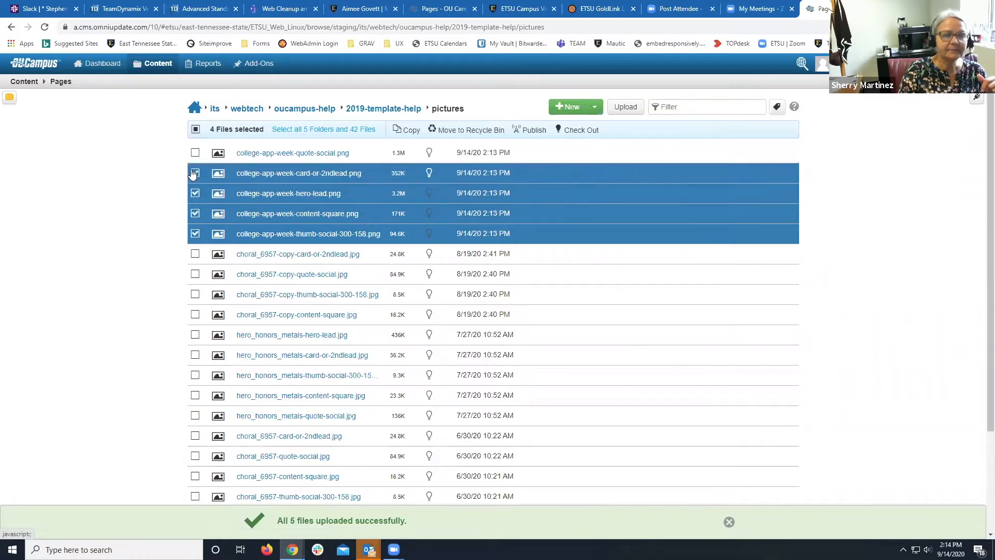
pyautogui.click(195, 153)
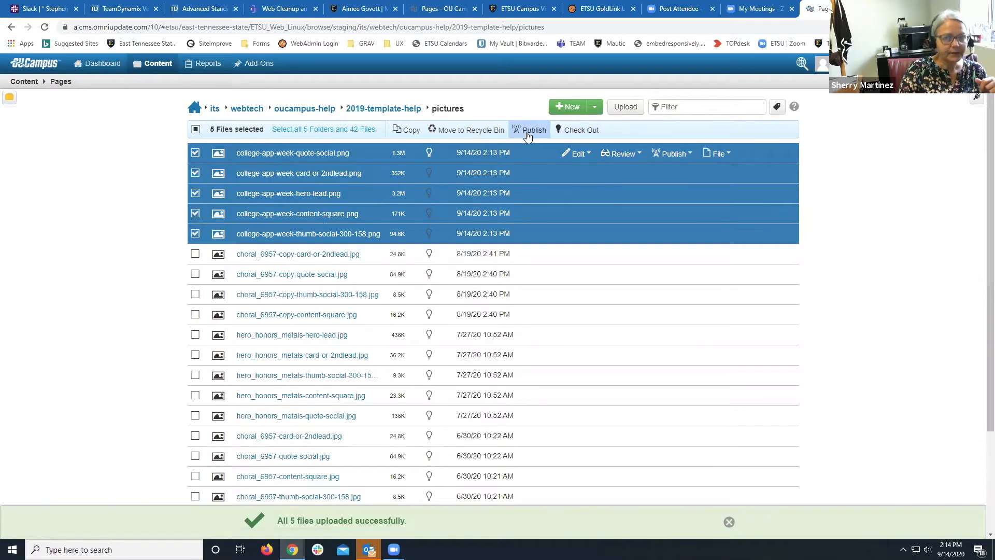
pyautogui.click(194, 129)
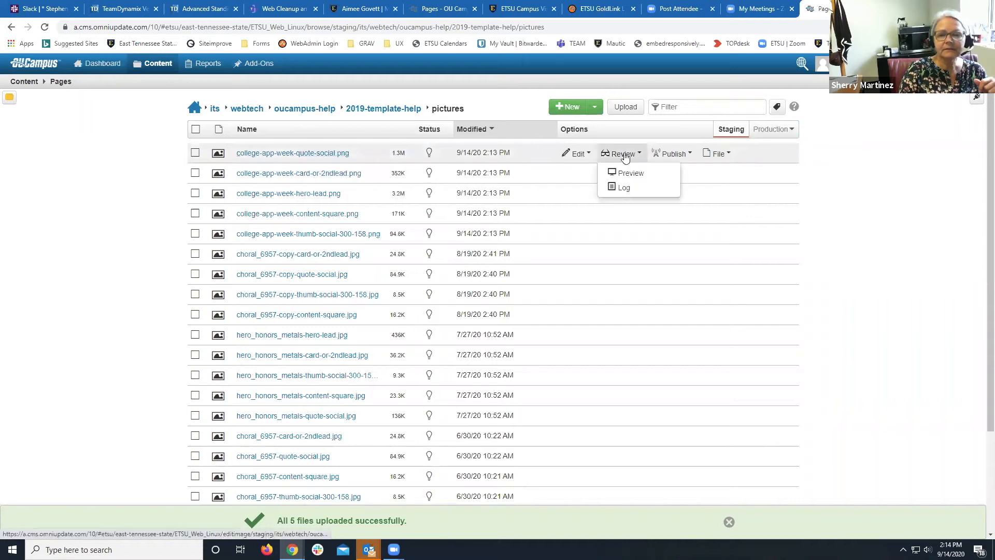
# Reselect the quote-social, card-or-2ndlead, hero-lead, content-square and thumb-social images.
pyautogui.moveTo(717, 154)
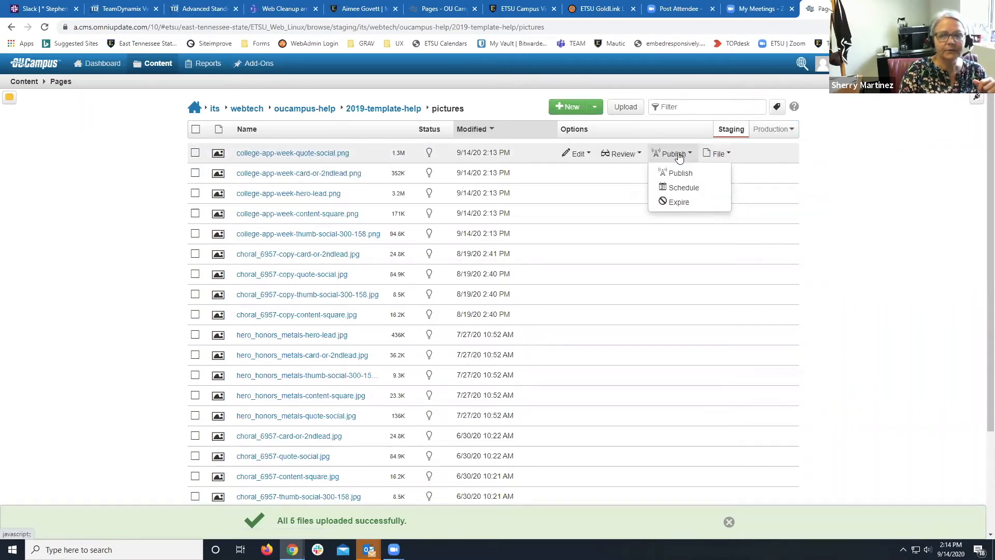
pyautogui.moveTo(629, 155)
pyautogui.moveTo(660, 155)
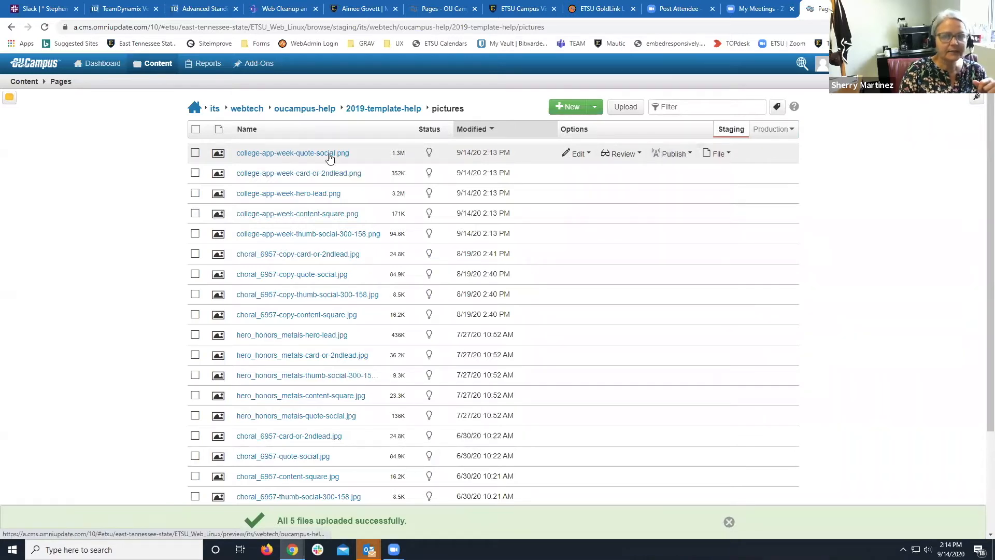
pyautogui.click(195, 152)
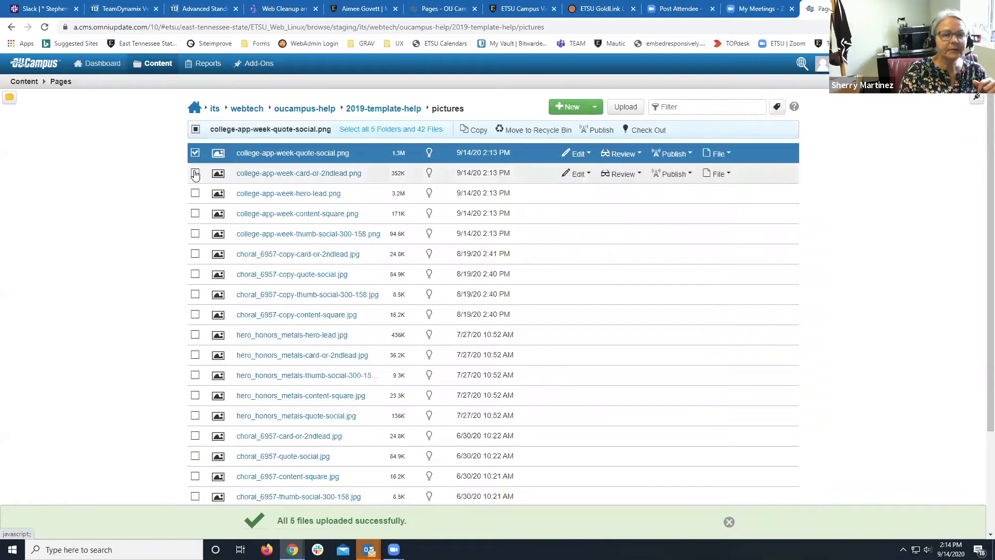
pyautogui.click(195, 173)
pyautogui.click(195, 194)
pyautogui.click(195, 213)
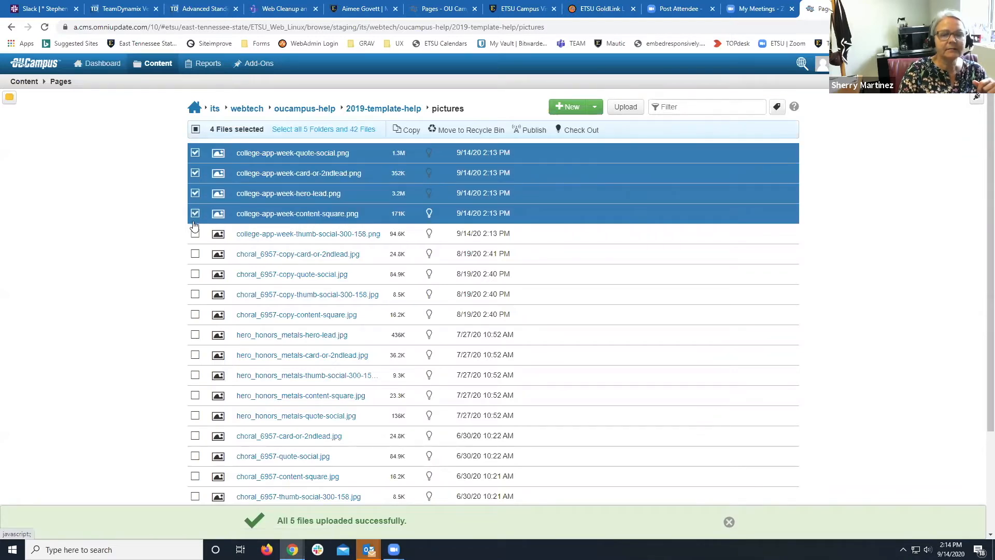
pyautogui.click(195, 233)
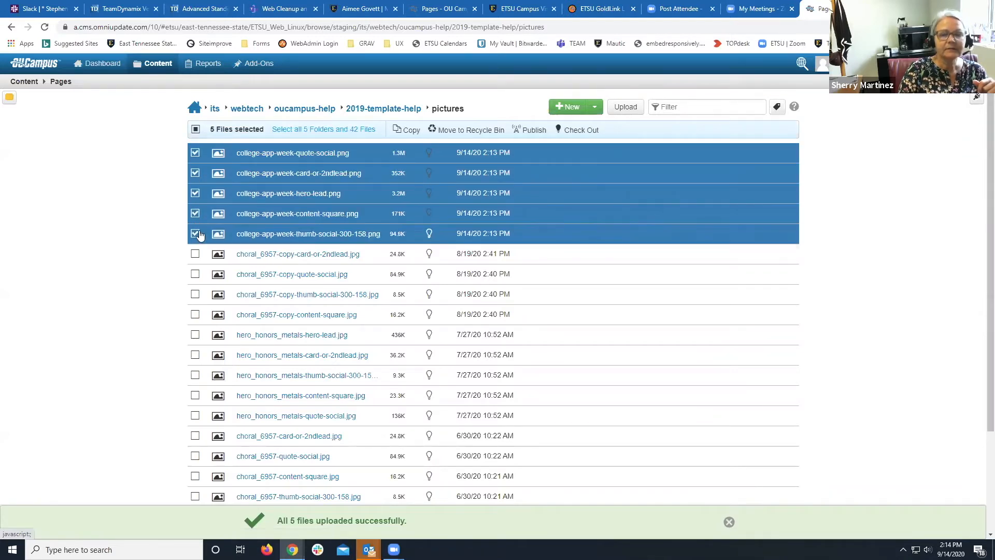
# Publish the five selected images through the Publish - 5 Files dialog.
pyautogui.click(522, 132)
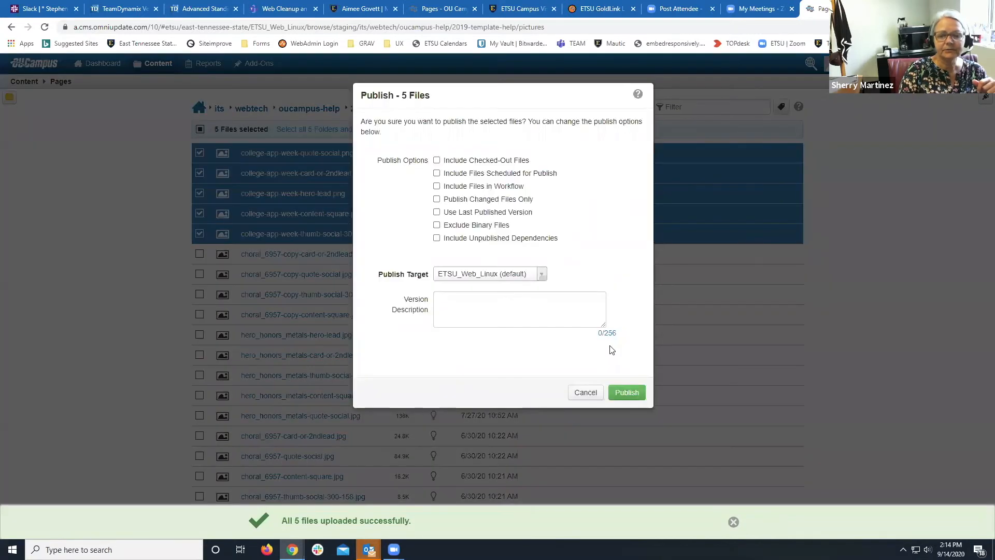
pyautogui.click(630, 391)
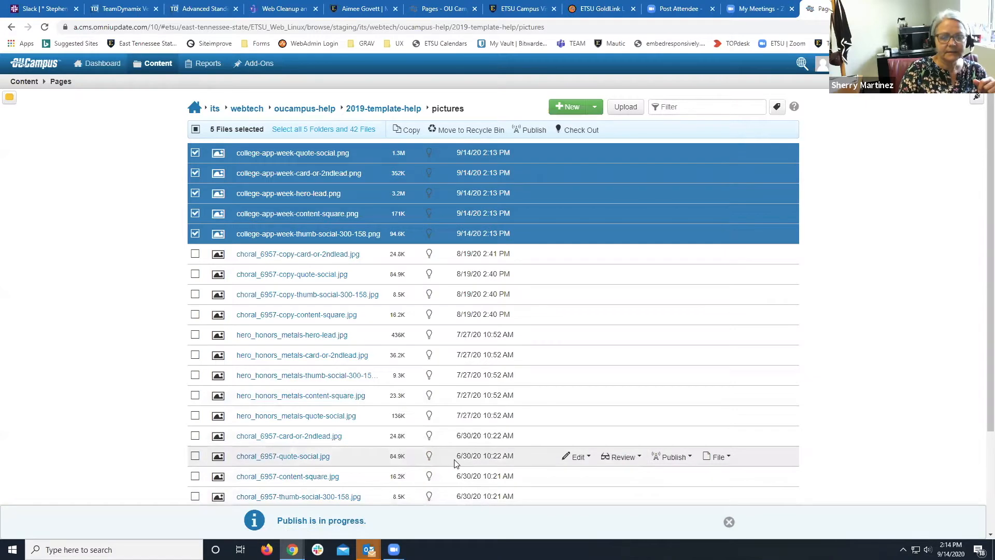
pyautogui.moveTo(764, 130)
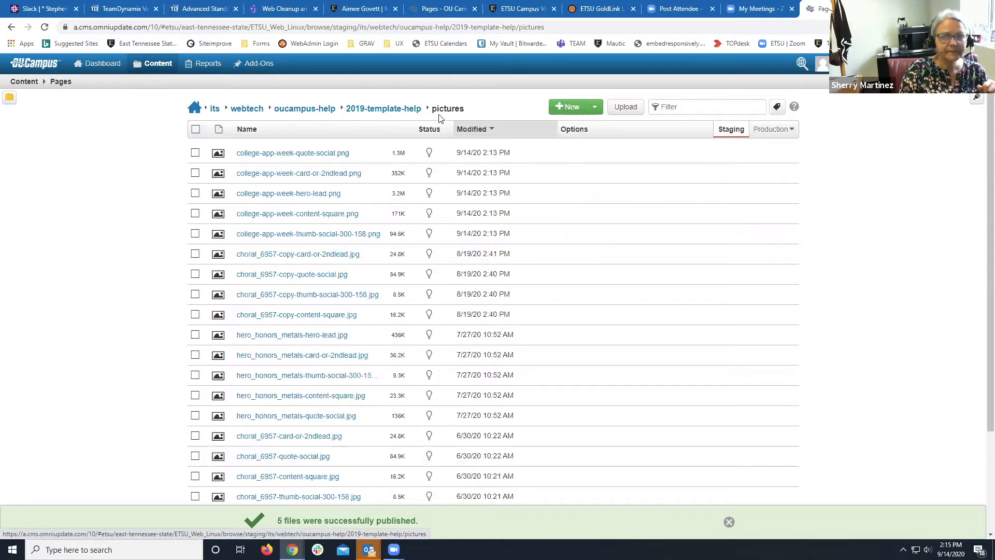
pyautogui.click(407, 111)
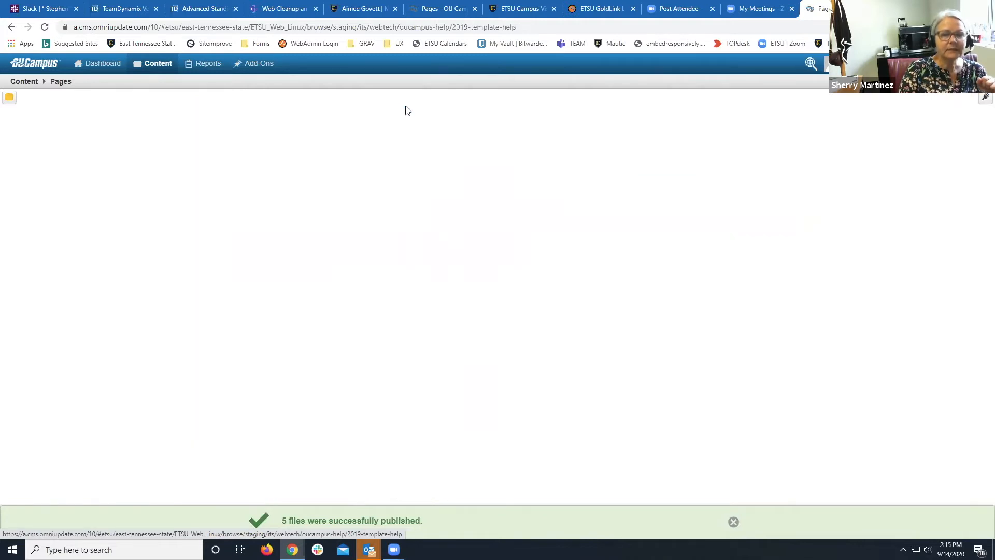
# Open training.pcf from the 2019-template-help folder and check it out for editing.
pyautogui.scroll(-2, 319, 247)
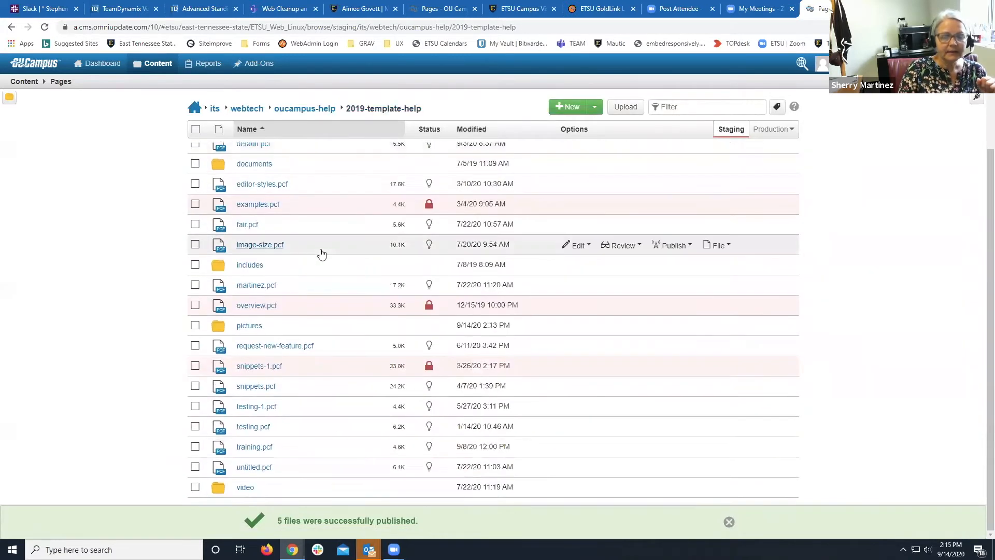
pyautogui.click(241, 450)
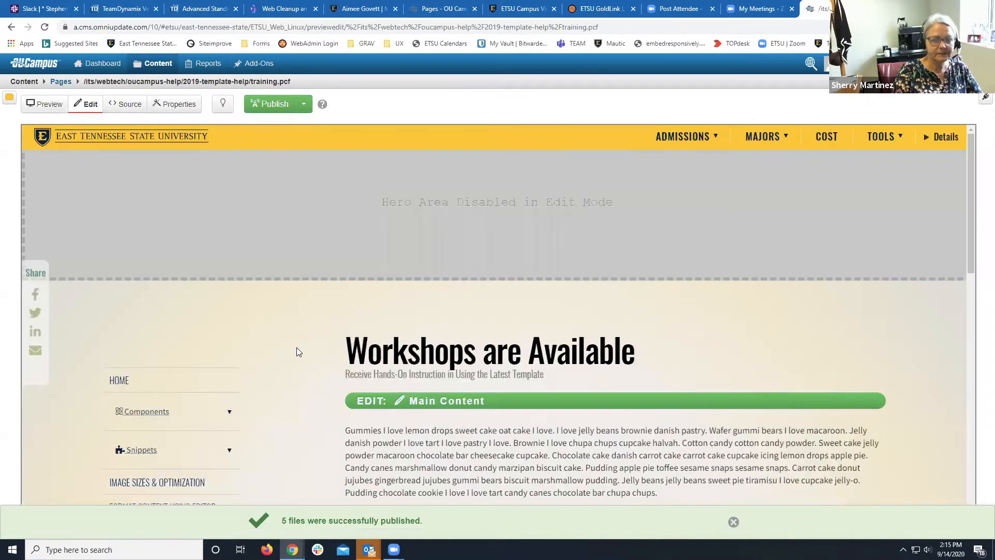
pyautogui.scroll(-5, 296, 348)
pyautogui.scroll(4, 296, 350)
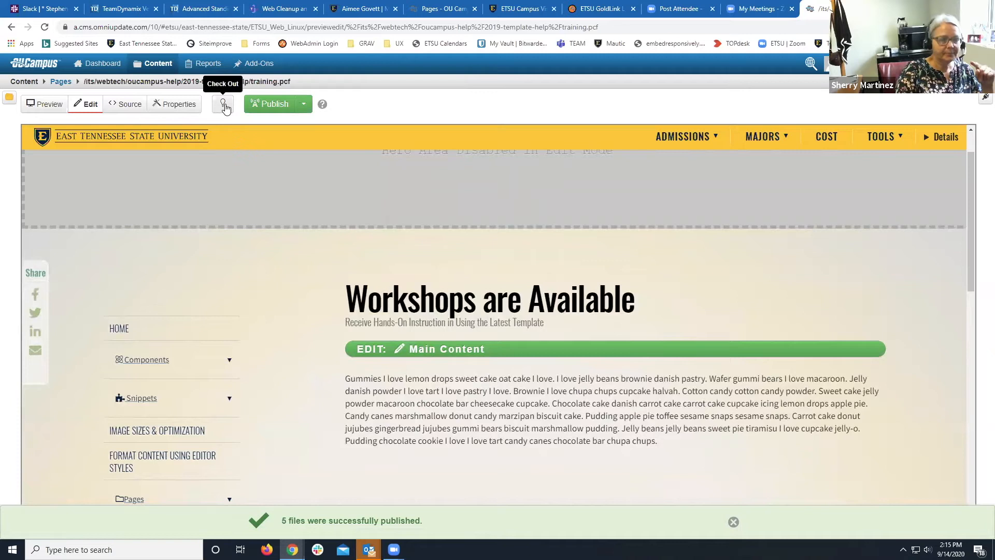
pyautogui.click(223, 106)
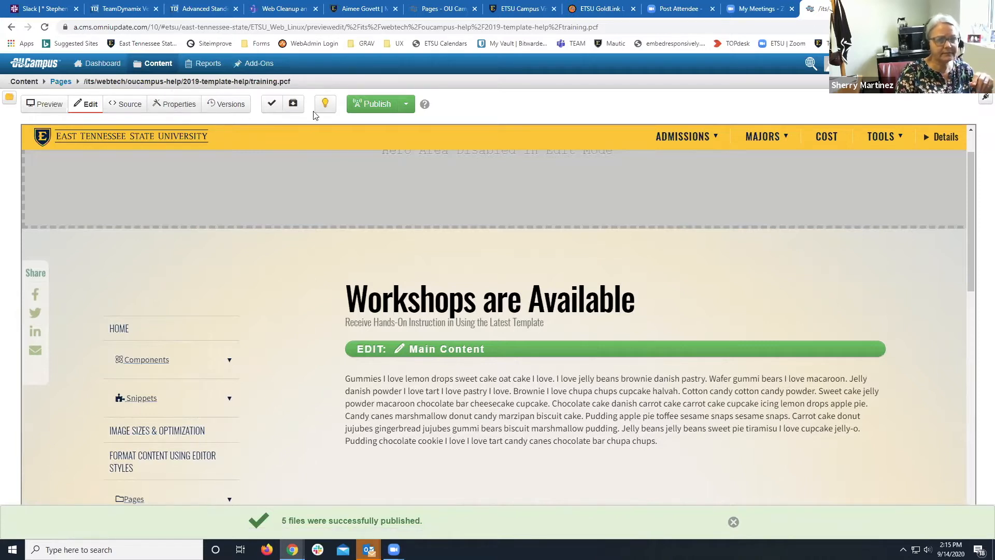
pyautogui.click(175, 105)
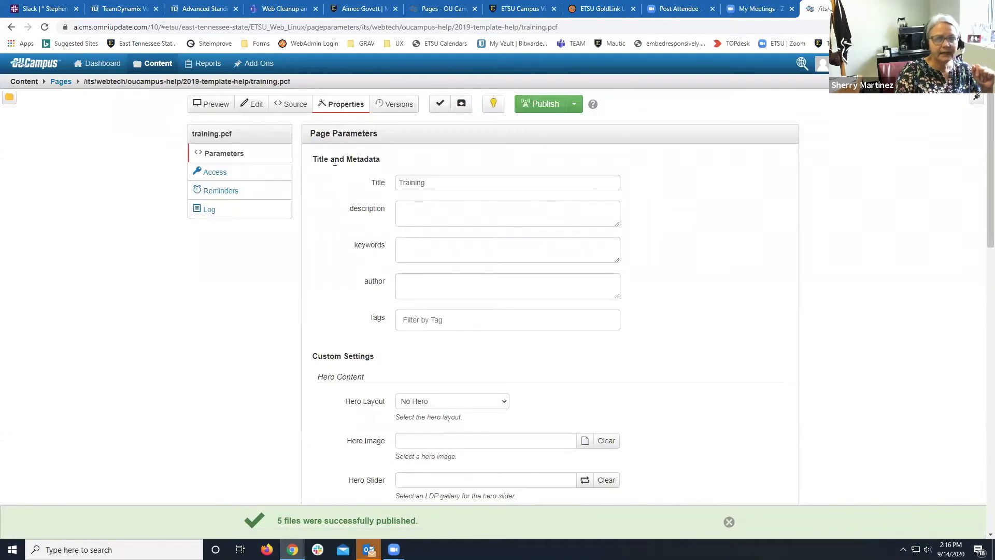
# Review training.pcf's parameters, clicking into the description and keywords fields.
pyautogui.scroll(-2, 342, 189)
pyautogui.scroll(2, 342, 189)
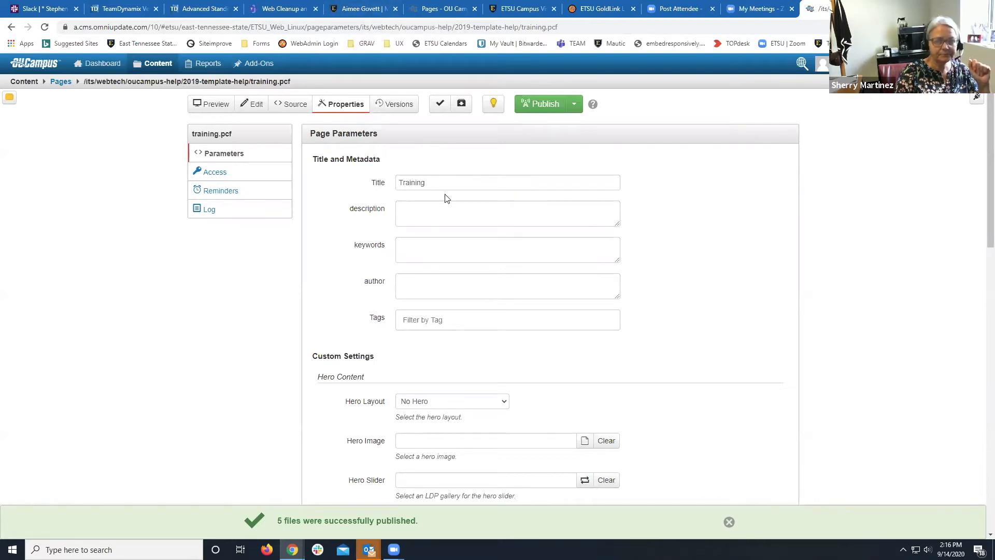
pyautogui.click(425, 212)
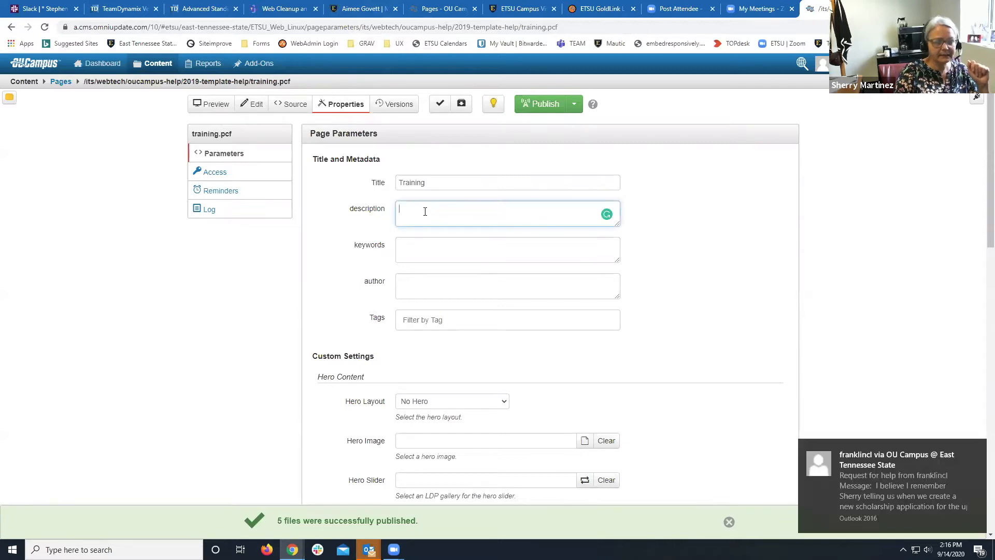
pyautogui.click(422, 247)
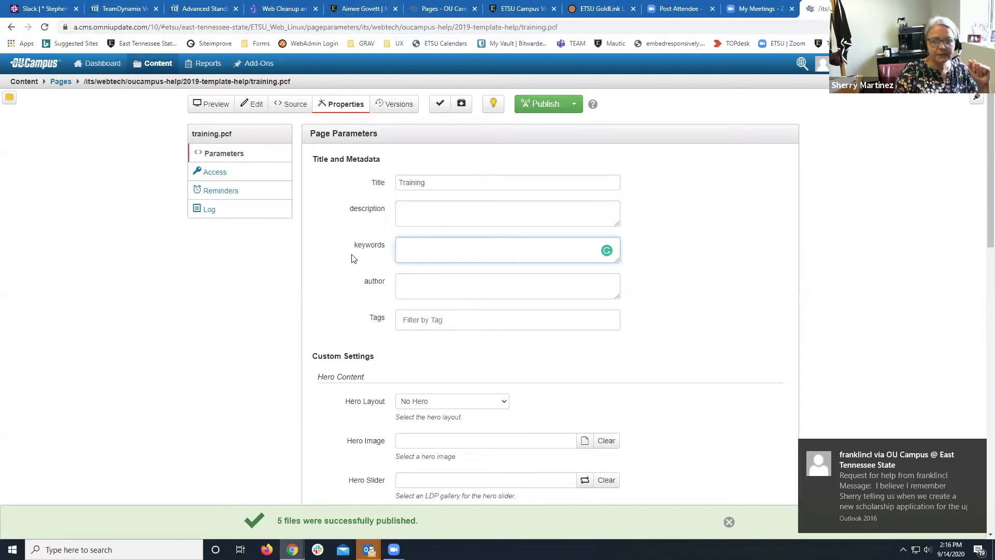
pyautogui.scroll(-3, 351, 258)
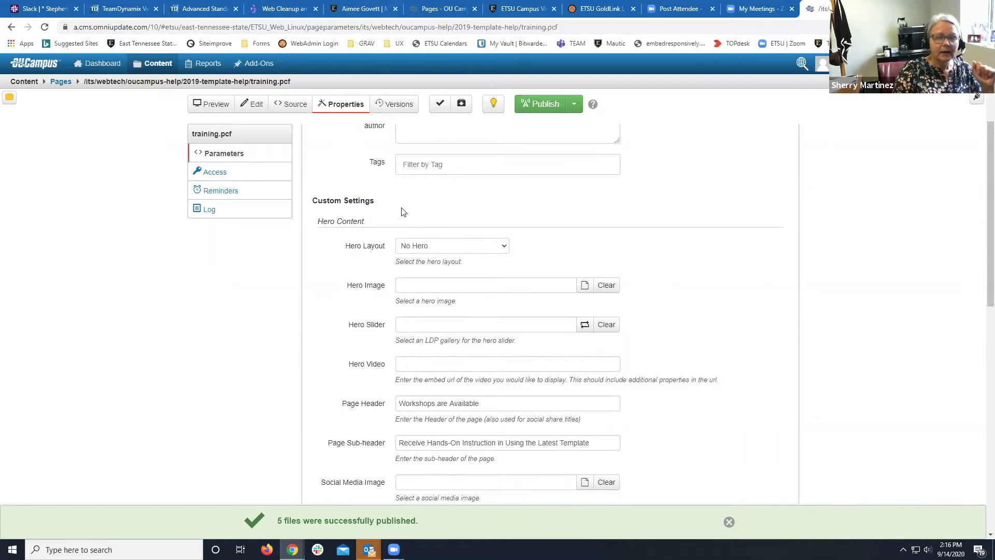
# Change Hero Layout from No Hero to Hero Image, briefly trying Video first.
pyautogui.scroll(1, 403, 211)
pyautogui.scroll(-1, 392, 220)
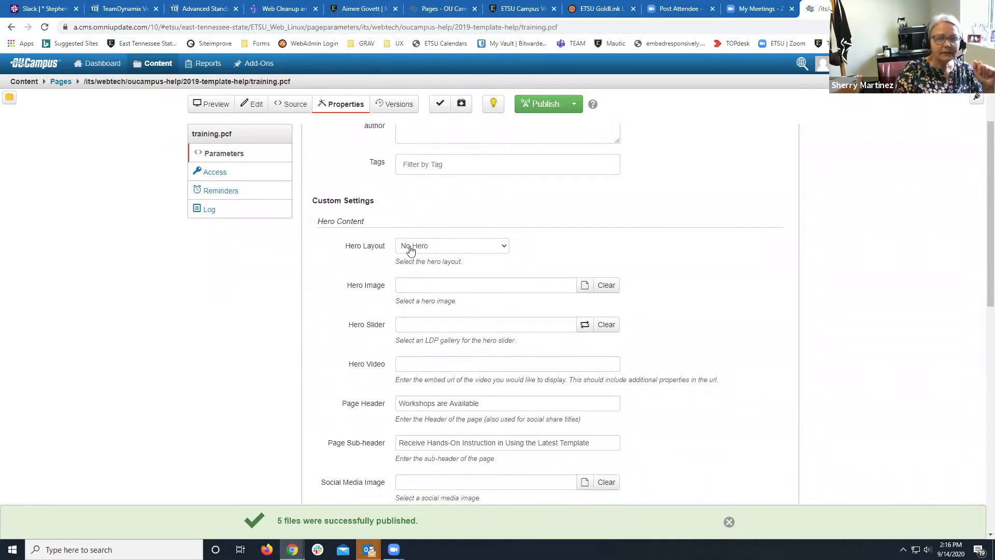
pyautogui.click(448, 248)
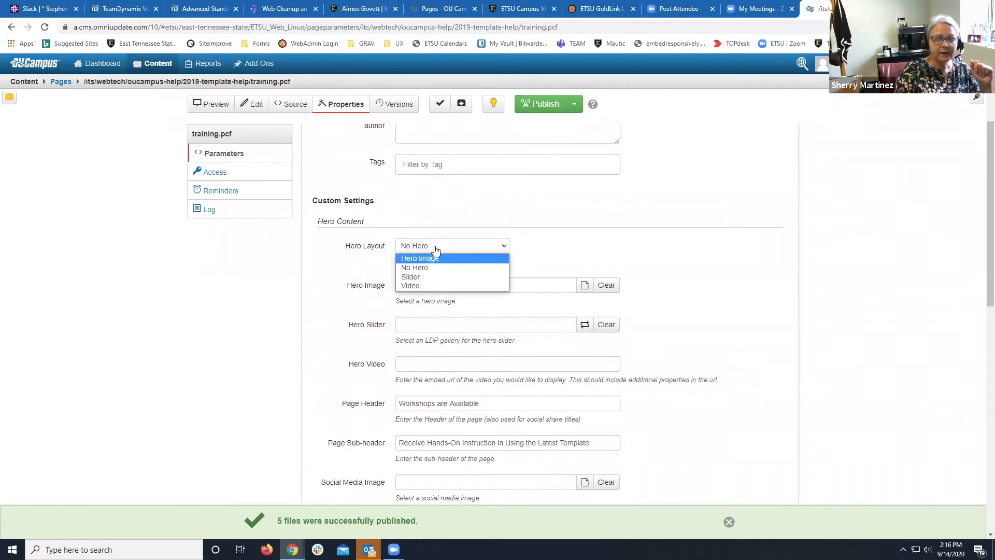
pyautogui.click(422, 286)
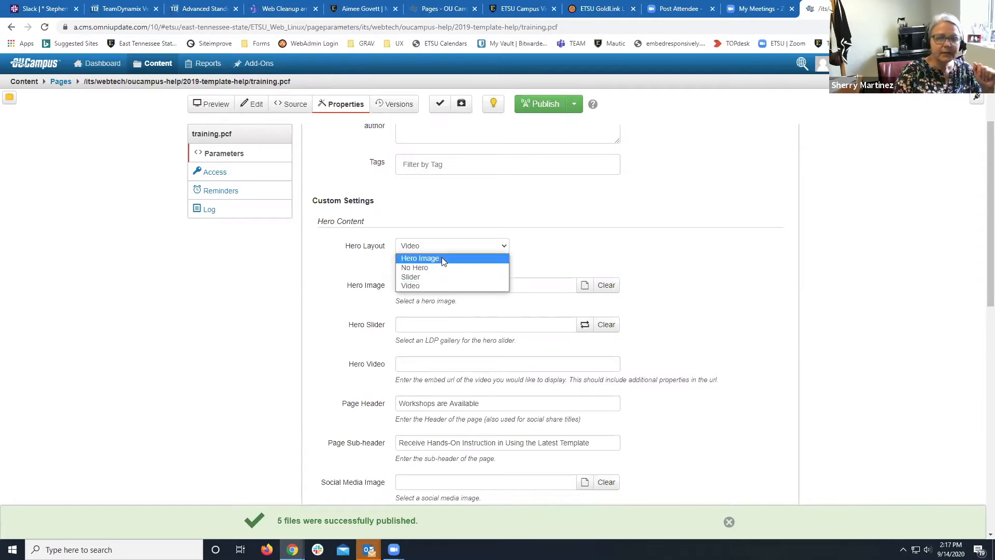
pyautogui.click(443, 259)
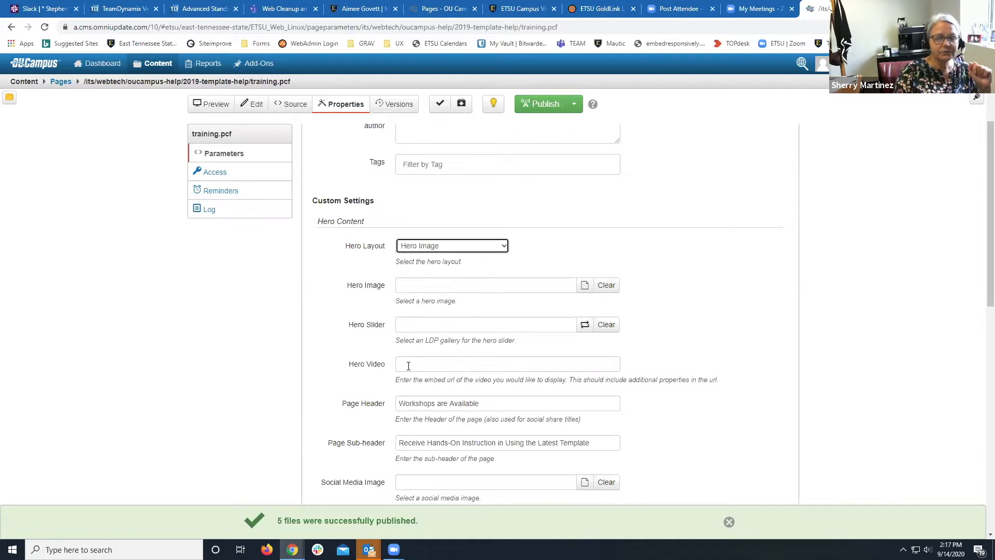
# Click through the Hero Video, Hero Slider and Hero Image fields.
pyautogui.click(415, 365)
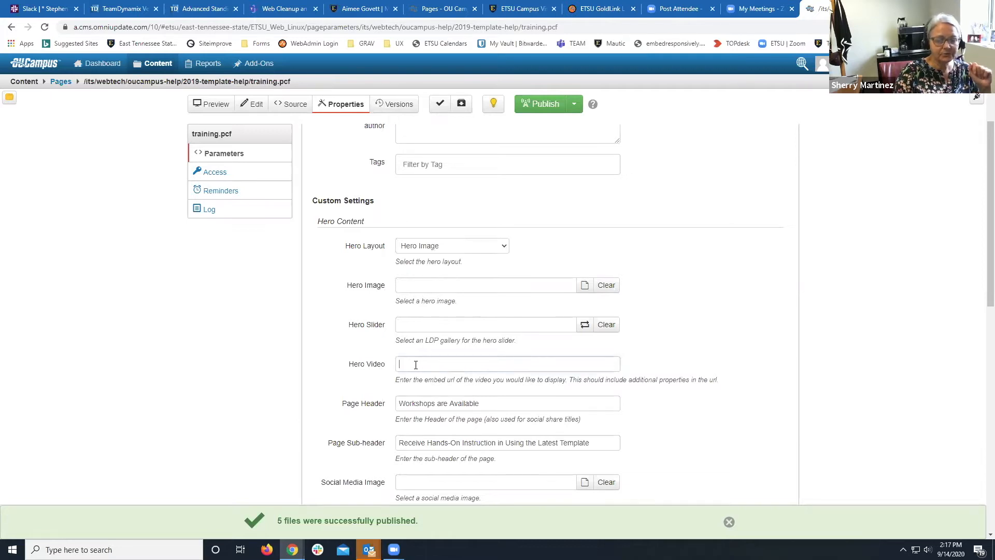
pyautogui.click(408, 323)
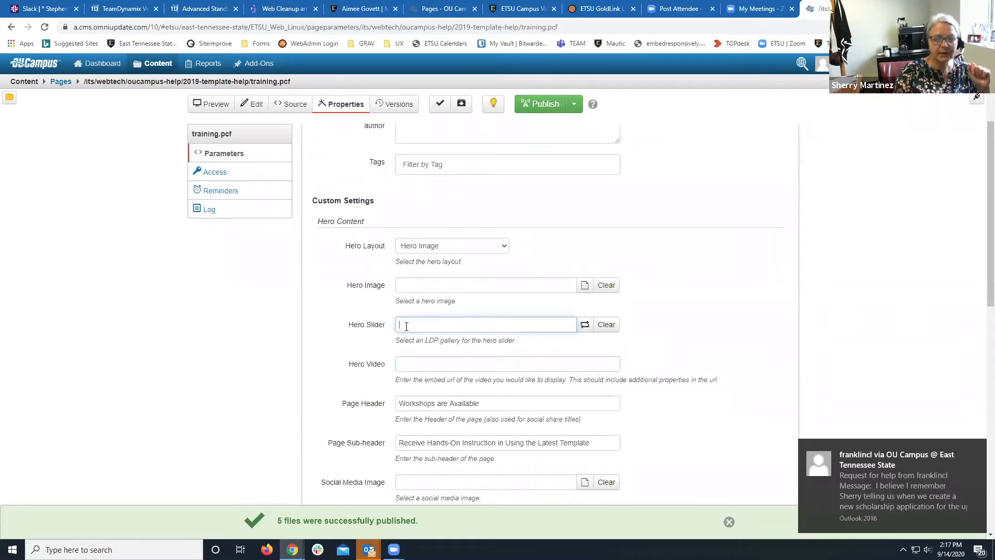
pyautogui.click(400, 287)
pyautogui.click(353, 291)
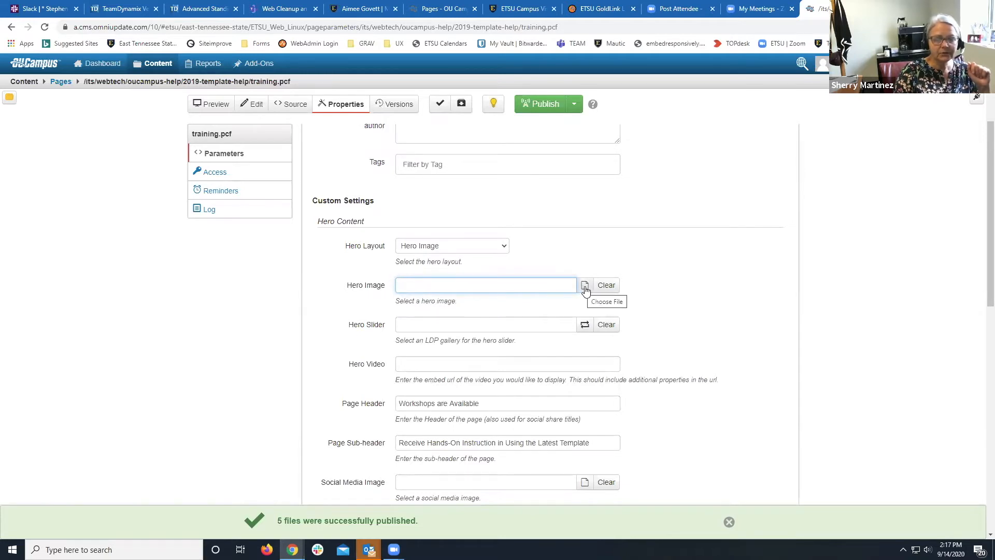
# Open the hero image file chooser, preview etsu_hero_1.jpg, and return to the ETSU_Web_Linux site folders.
pyautogui.click(585, 287)
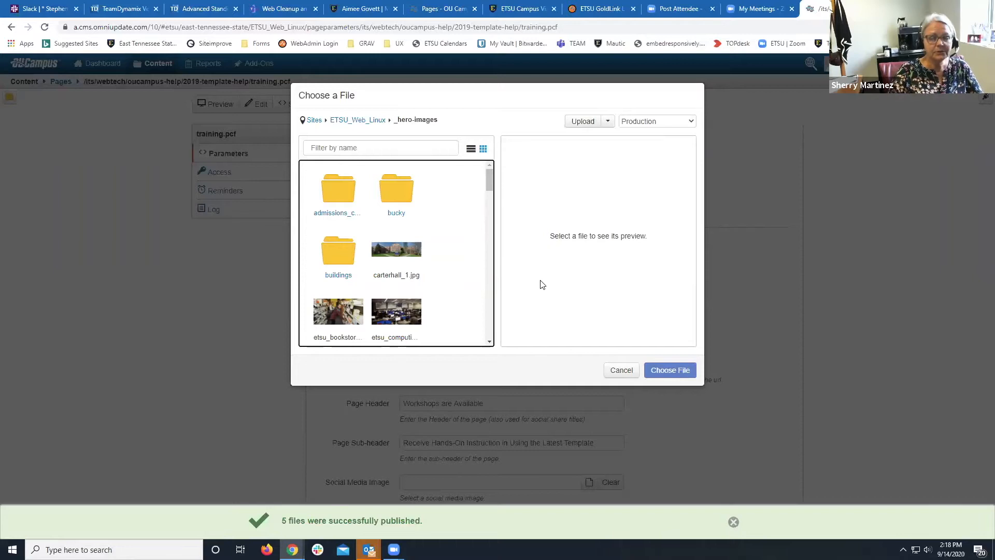
pyautogui.scroll(-2, 446, 287)
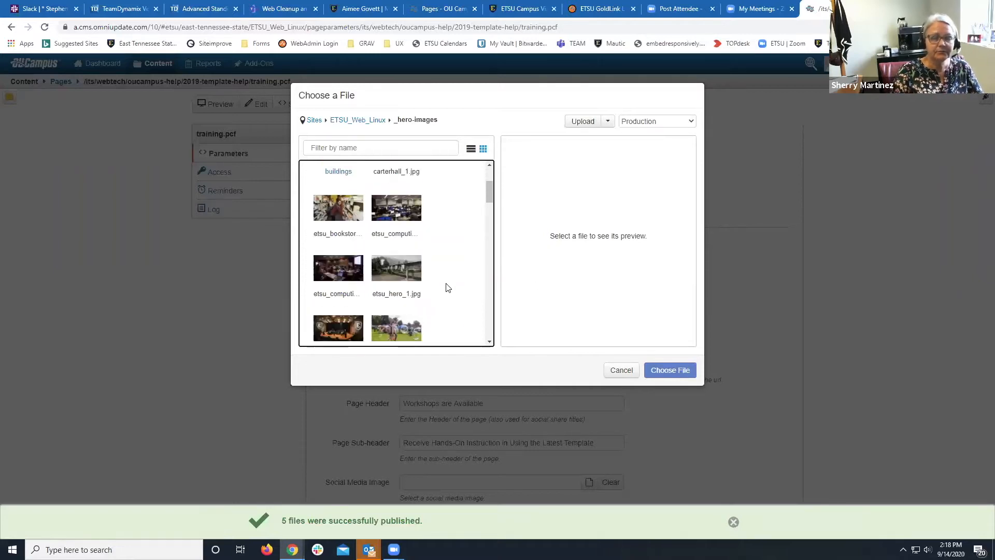
pyautogui.click(380, 267)
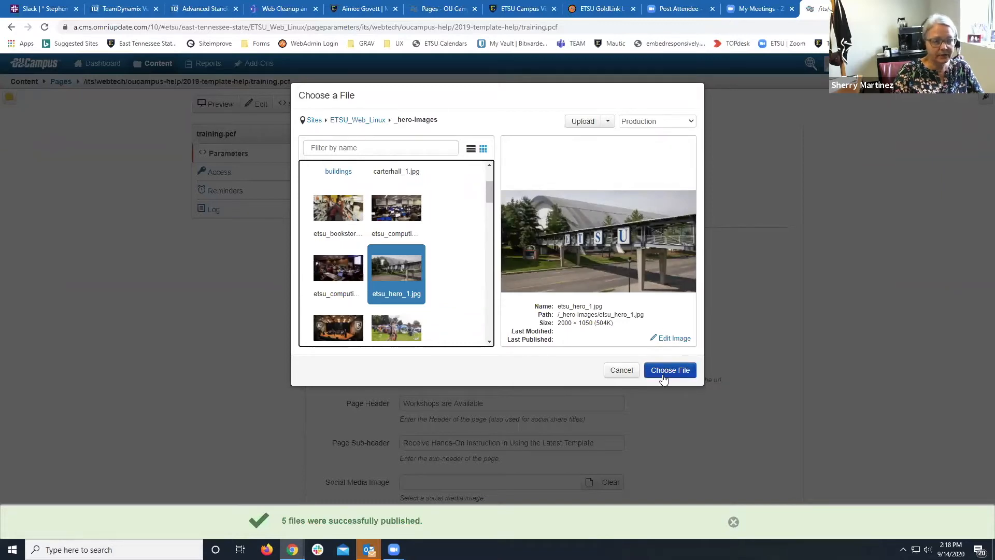
pyautogui.click(357, 123)
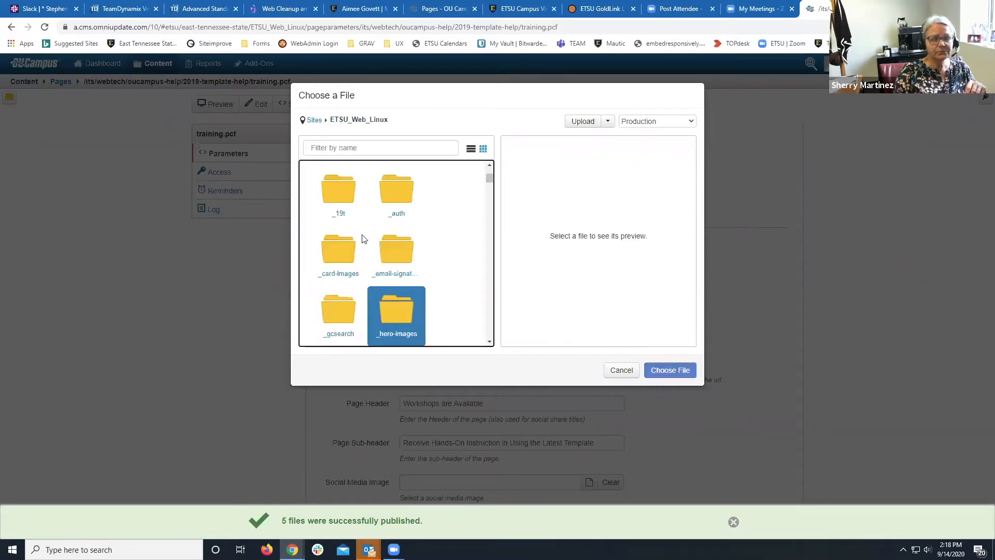
pyautogui.click(363, 151)
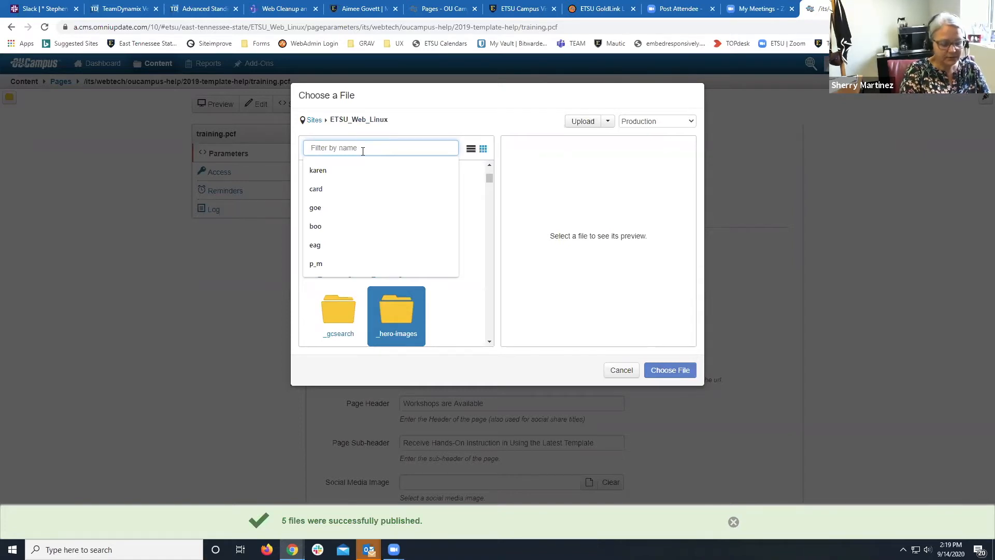
# Filter by name to open the its folder, then the webtech folder.
pyautogui.write('its')
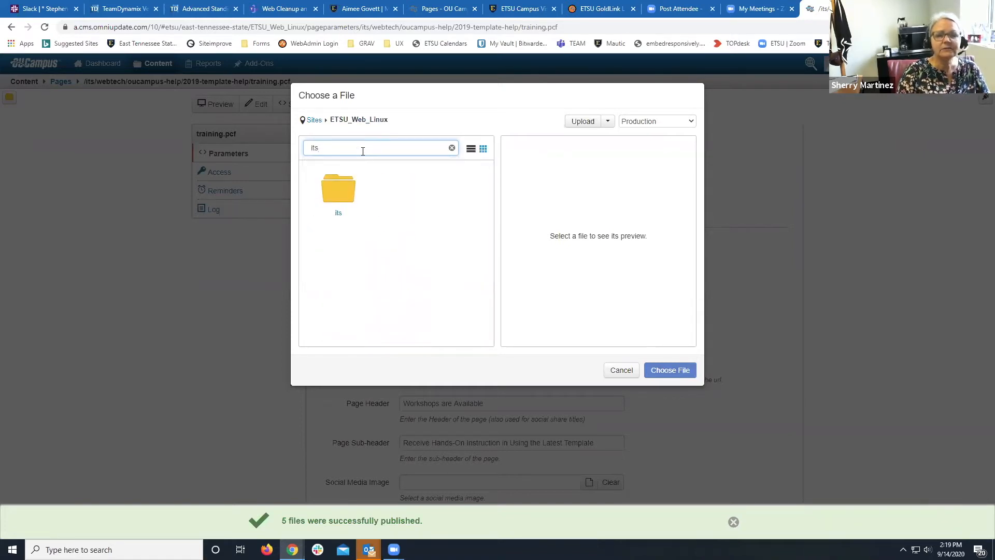
pyautogui.doubleClick(338, 214)
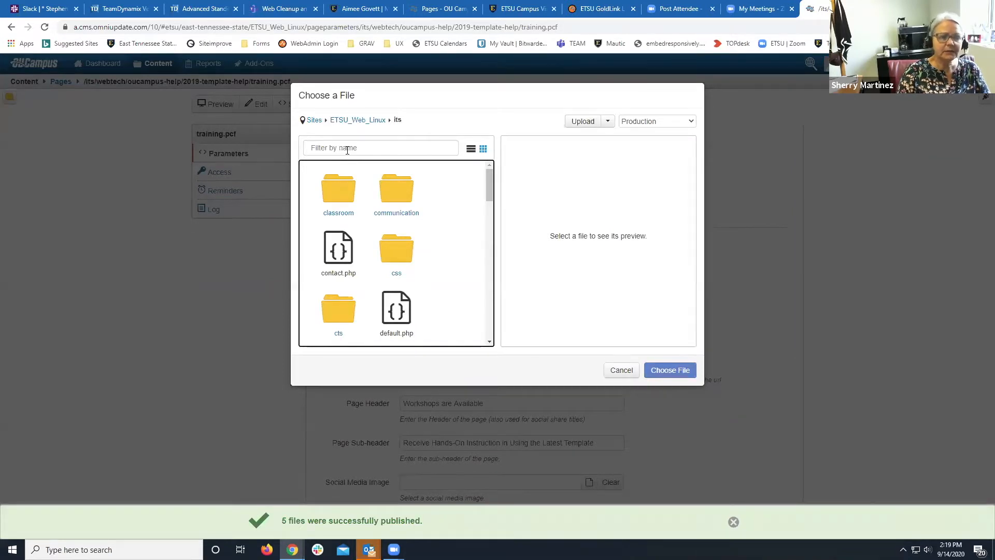
pyautogui.click(348, 151)
pyautogui.write('web')
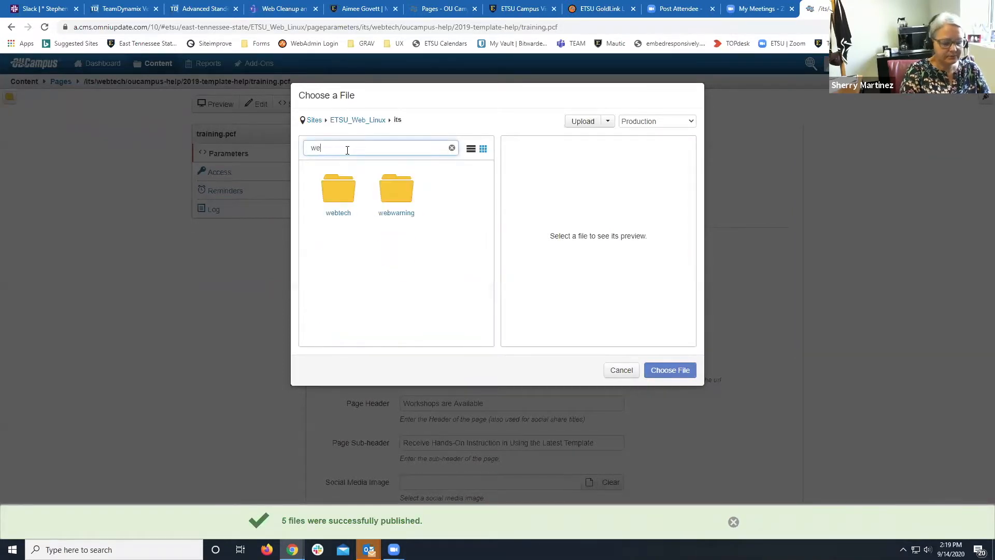
pyautogui.click(337, 221)
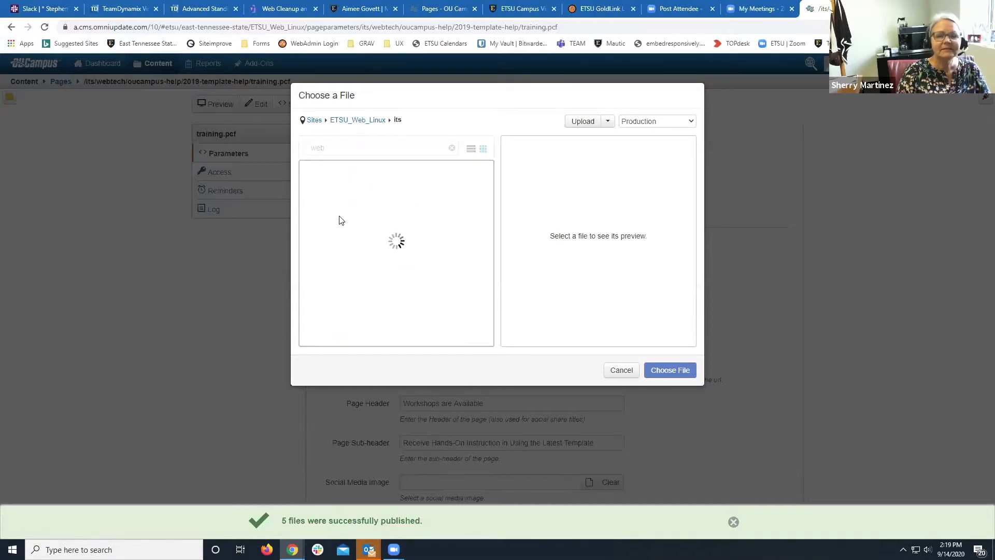
pyautogui.click(331, 146)
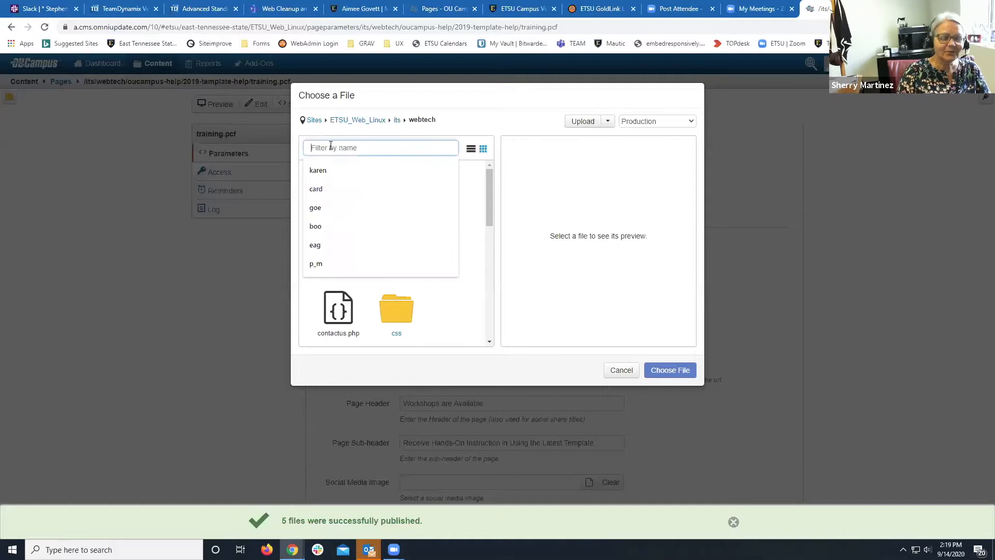
pyautogui.write('ou')
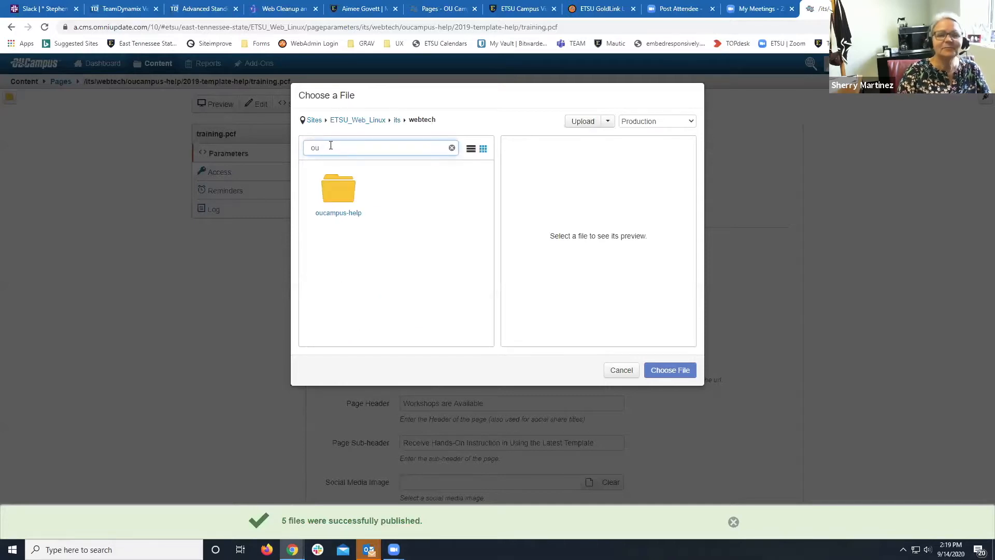
# Open oucampus-help, then 2019-template-help, then its pictures folder.
pyautogui.doubleClick(328, 212)
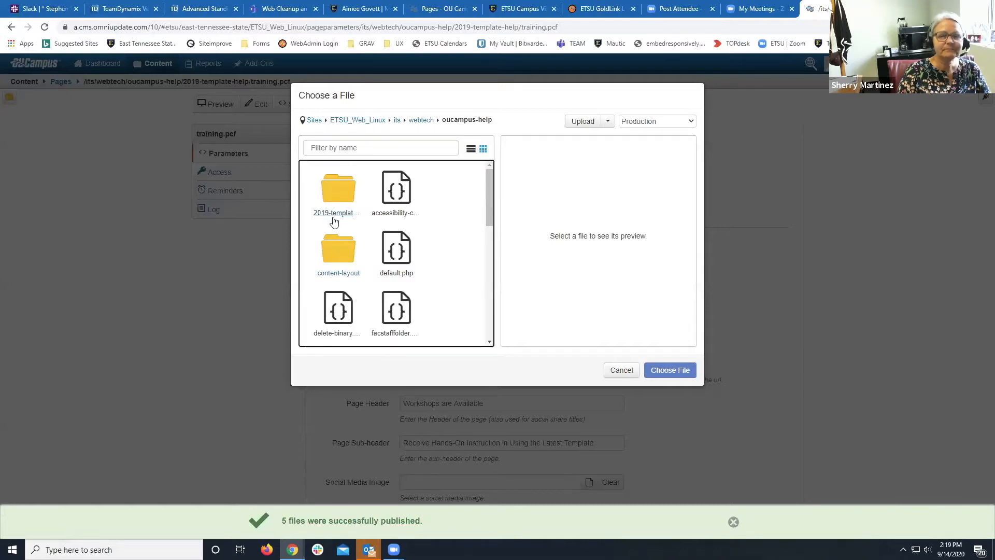
pyautogui.doubleClick(333, 218)
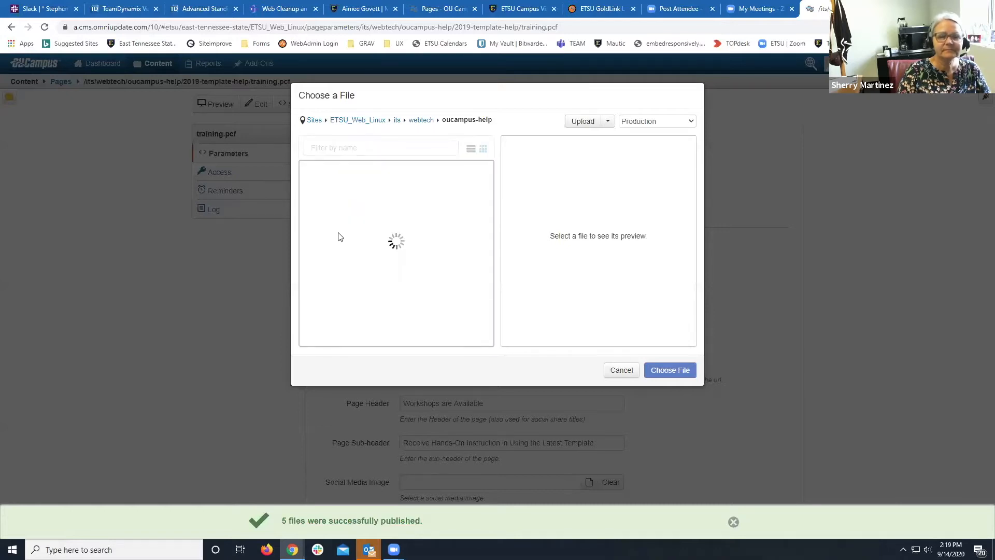
pyautogui.scroll(-3, 355, 272)
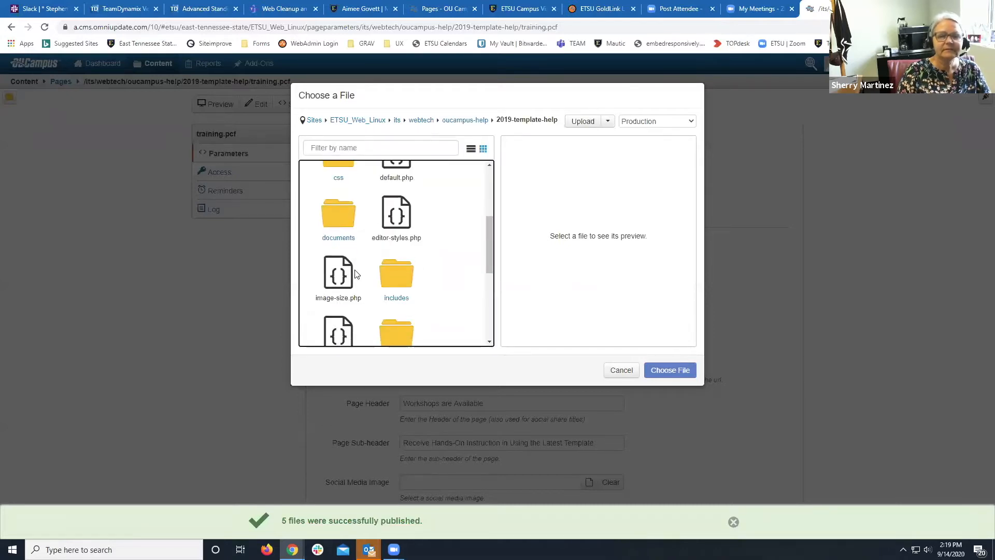
pyautogui.scroll(-1, 381, 288)
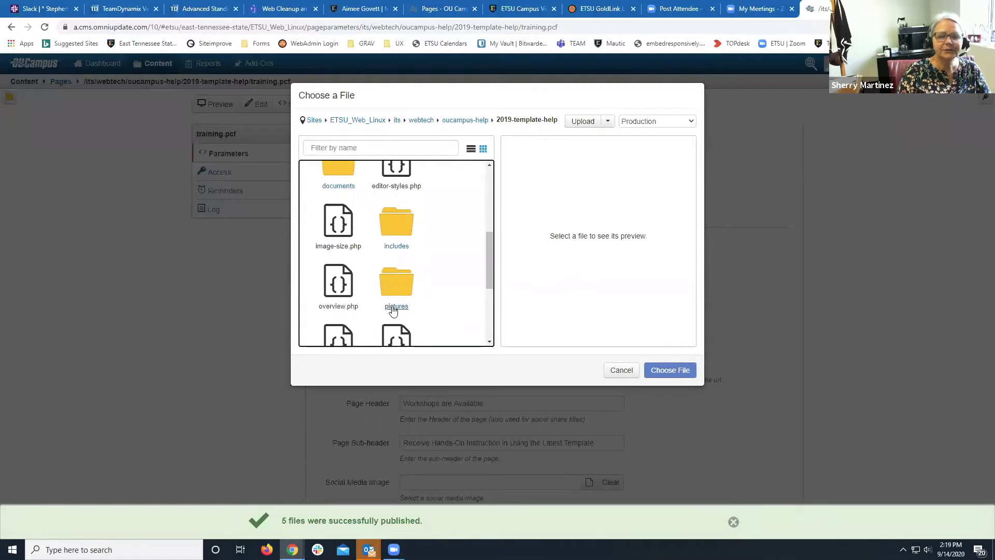
pyautogui.click(395, 307)
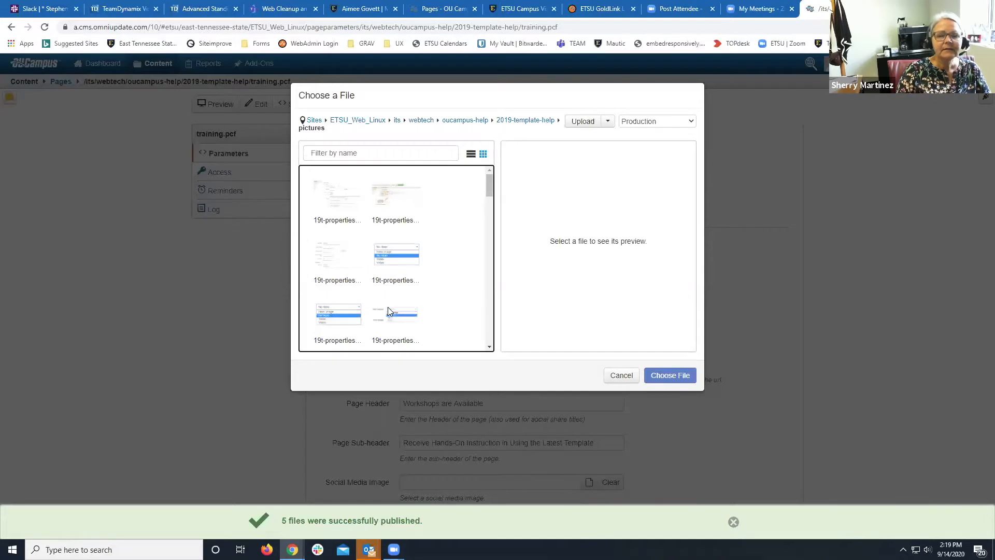
pyautogui.scroll(-10, 459, 265)
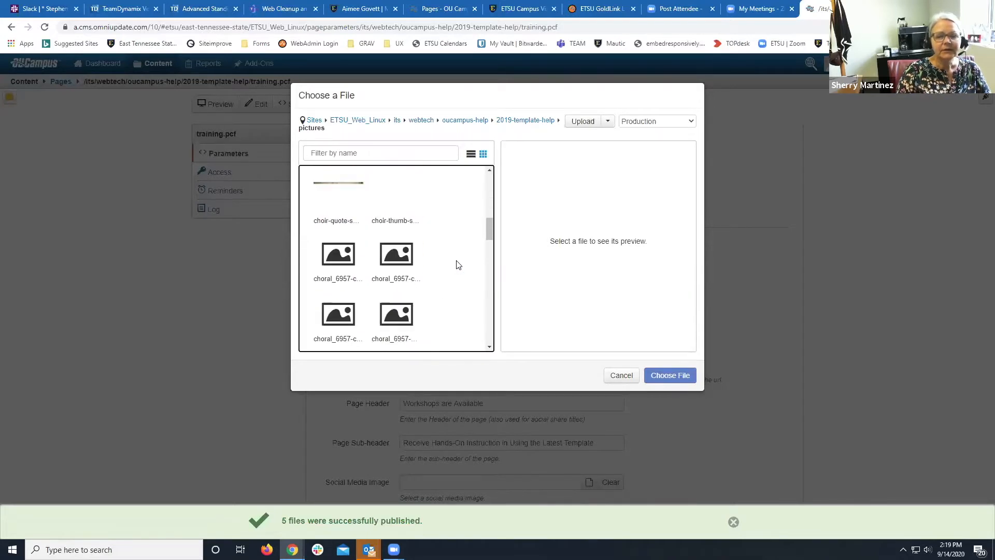
pyautogui.scroll(6, 458, 264)
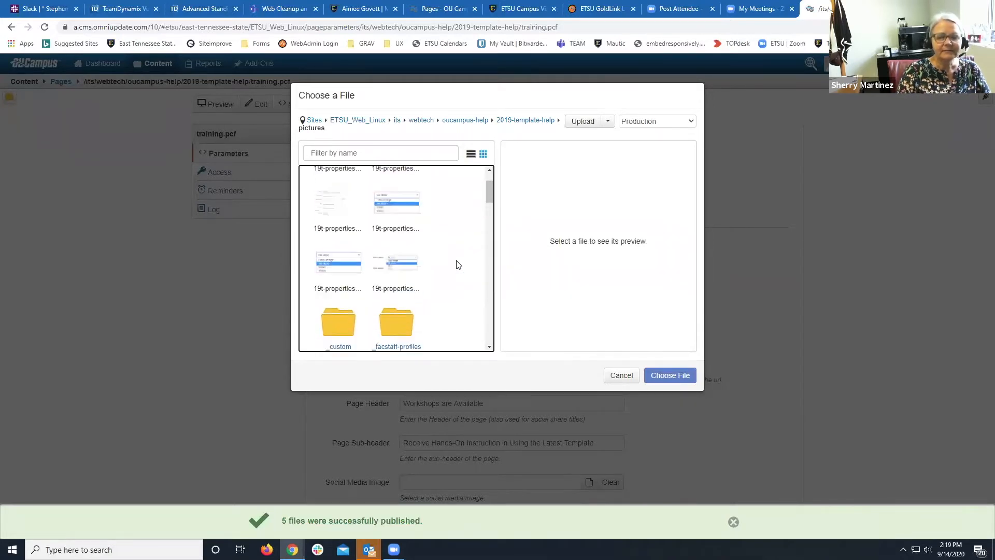
pyautogui.scroll(-2, 458, 265)
pyautogui.scroll(3, 458, 265)
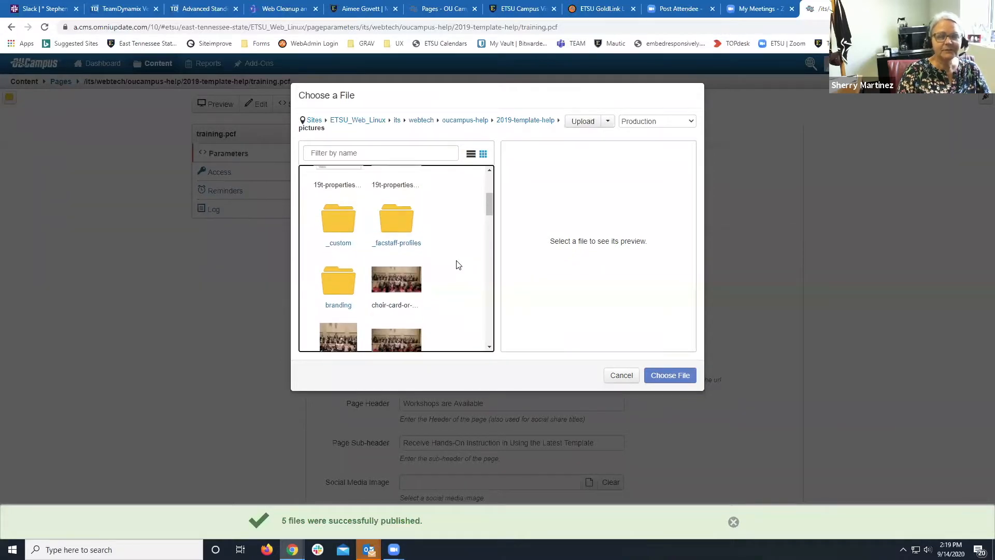
# Filter pictures by 'hero', compare previews, and choose choir-hero-lead.jpg as the hero image.
pyautogui.click(404, 154)
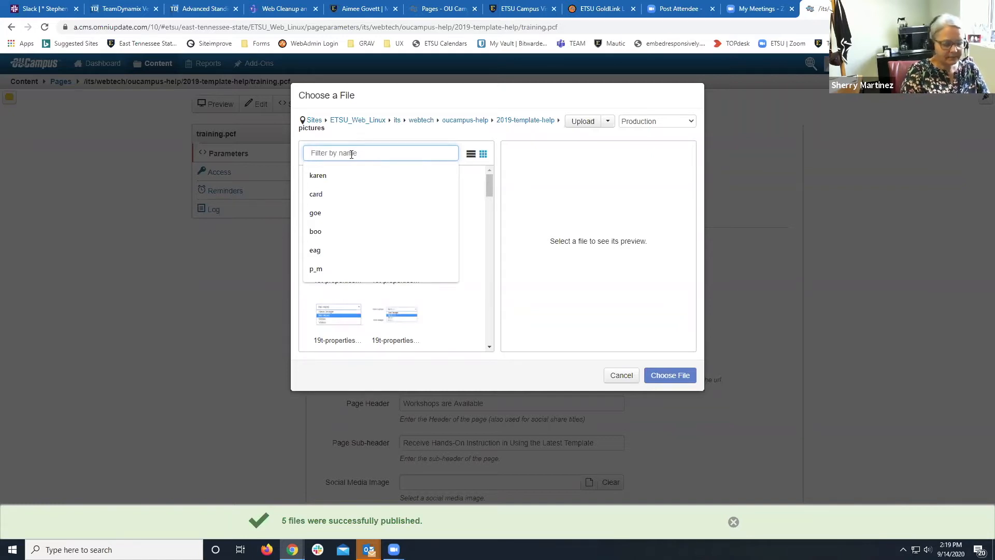
pyautogui.write('hero')
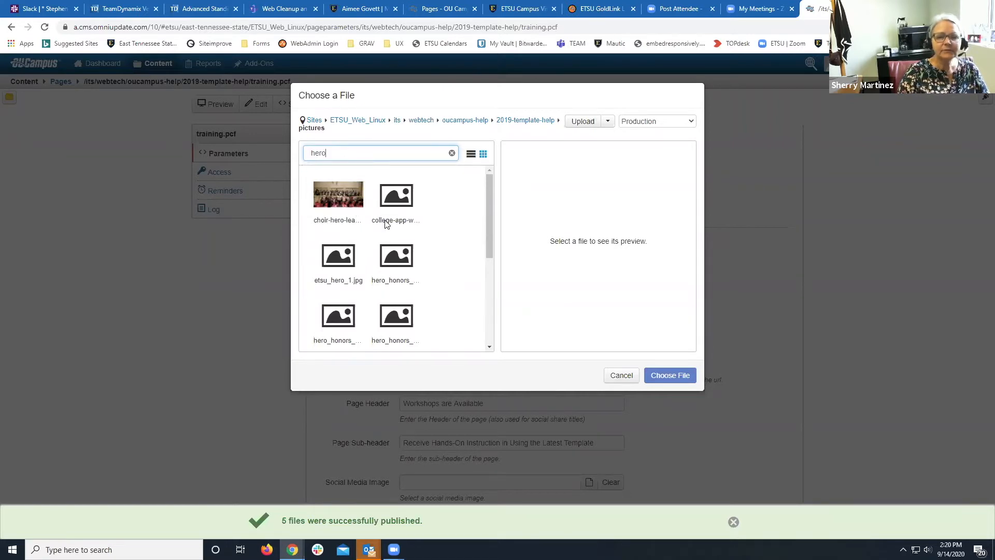
pyautogui.click(393, 207)
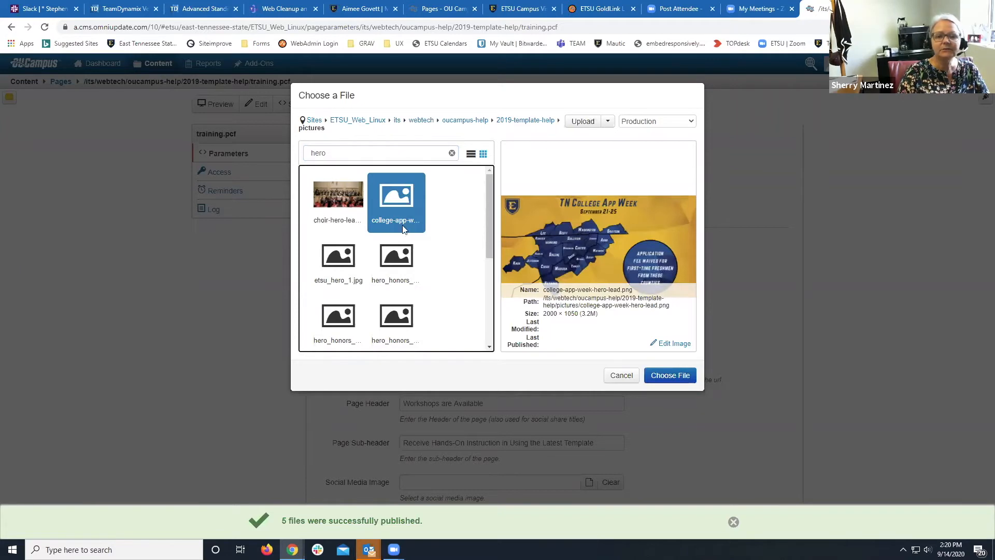
pyautogui.click(342, 207)
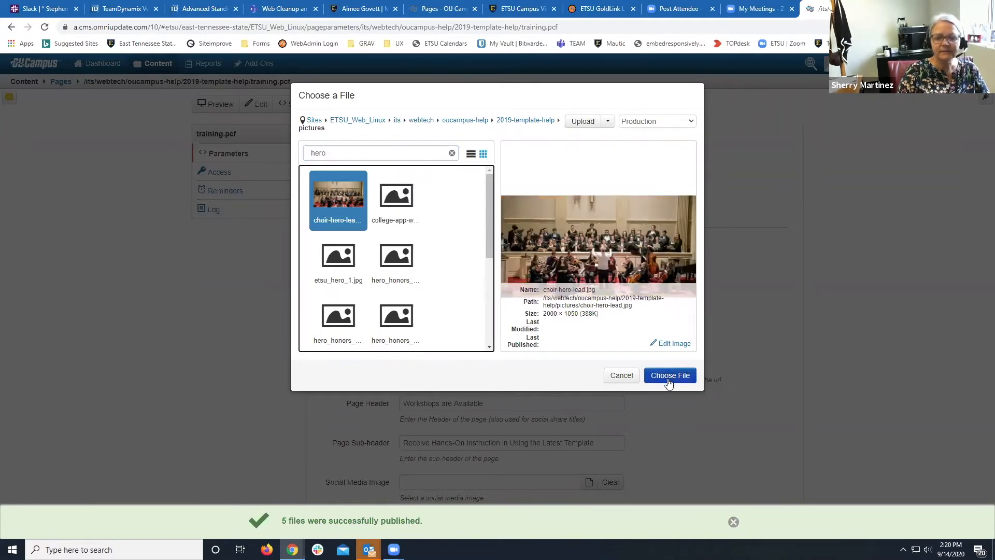
pyautogui.click(408, 286)
pyautogui.scroll(-1, 442, 293)
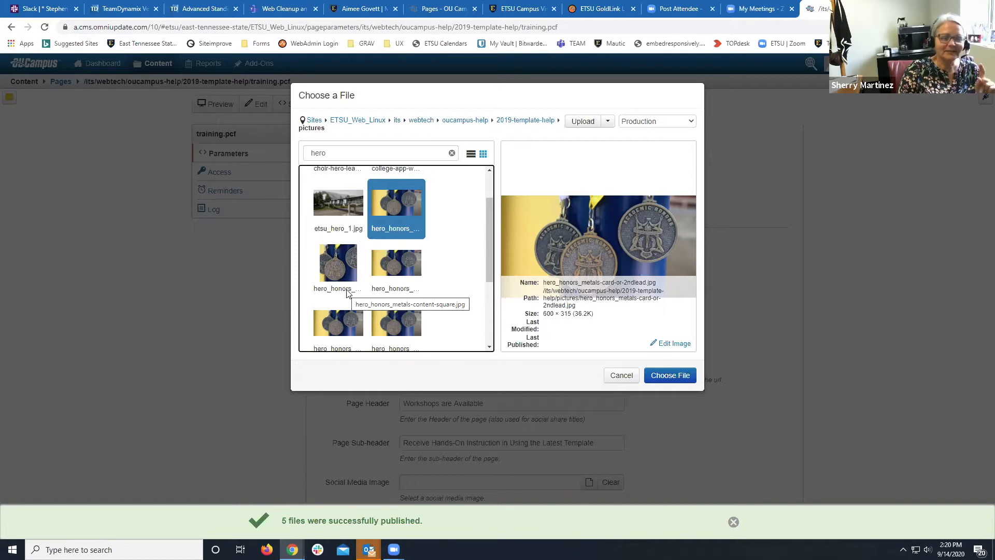
pyautogui.scroll(-1, 347, 293)
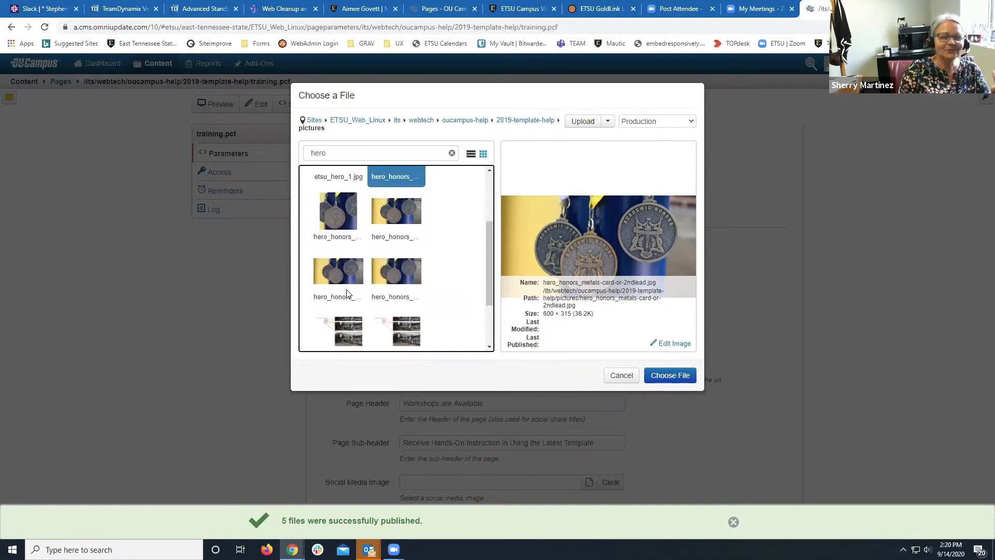
pyautogui.scroll(3, 347, 292)
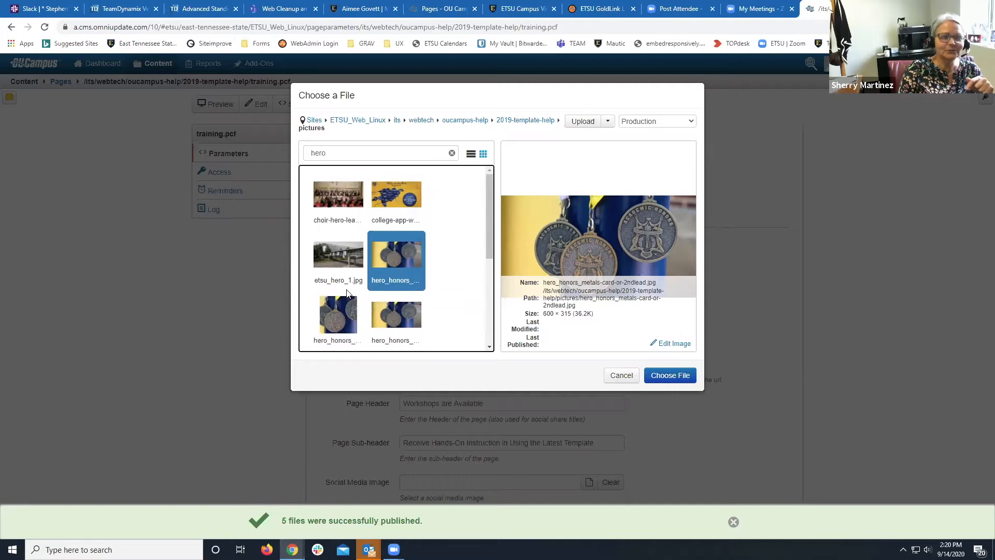
pyautogui.click(330, 193)
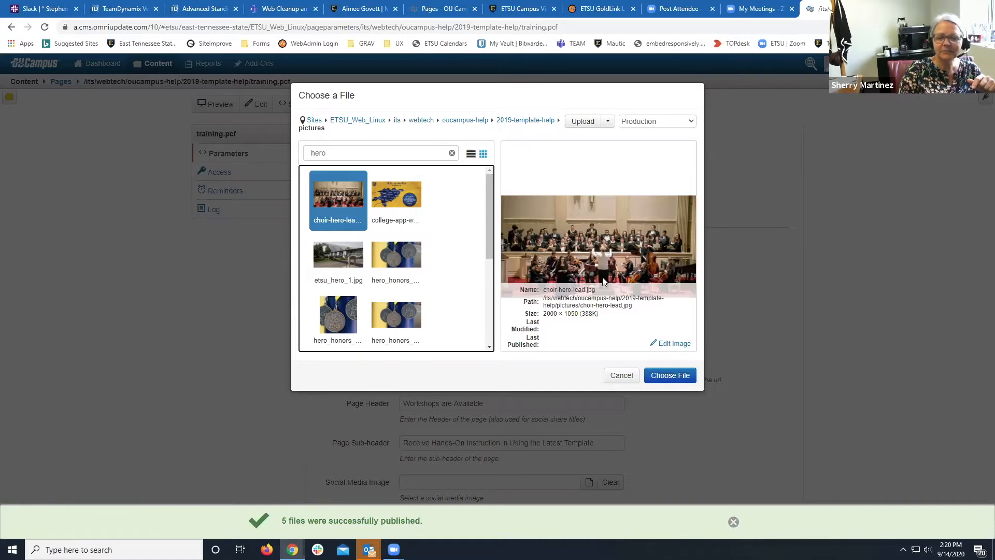
pyautogui.click(669, 378)
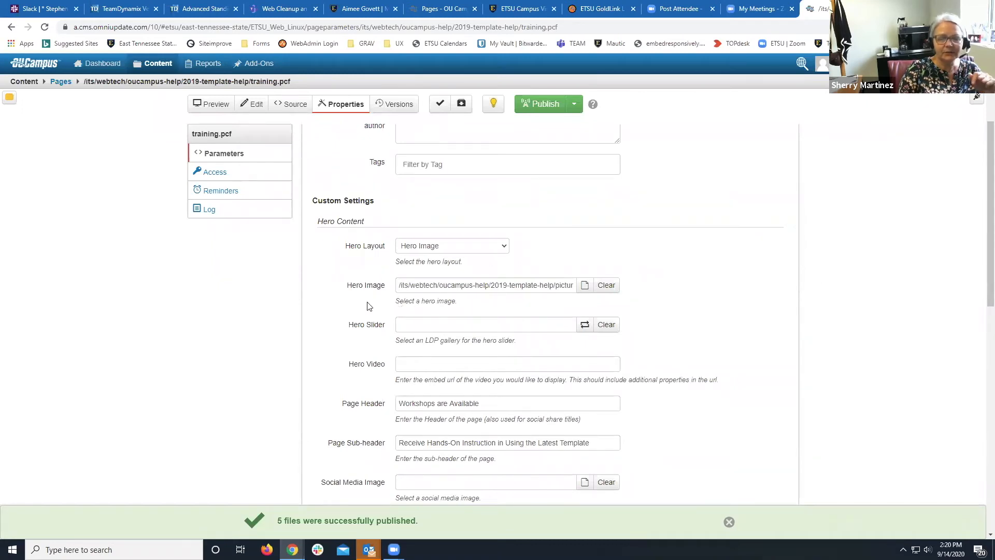
# Append '!' to the Page Header so it reads 'Workshops are Available!'.
pyautogui.scroll(-2, 320, 313)
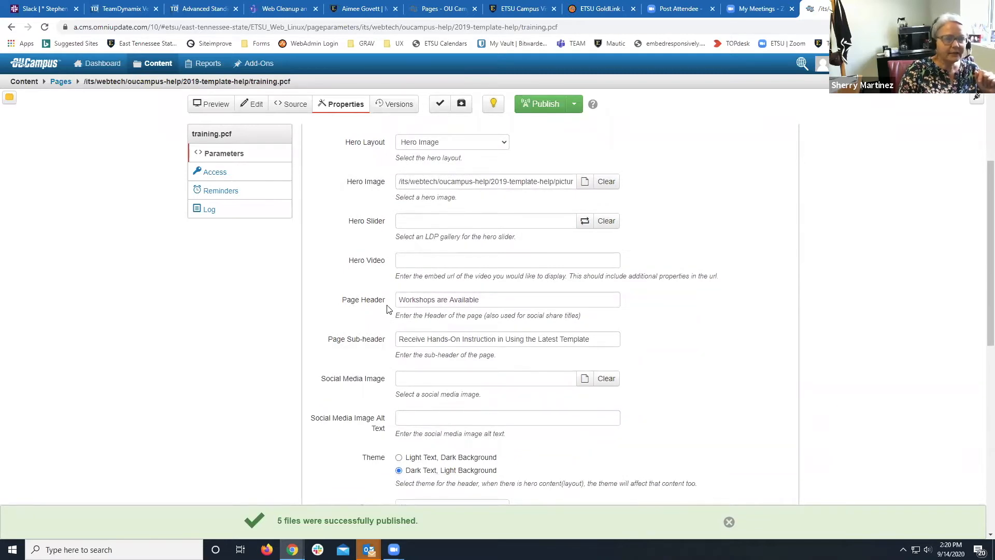
pyautogui.tripleClick(485, 301)
pyautogui.click(485, 300)
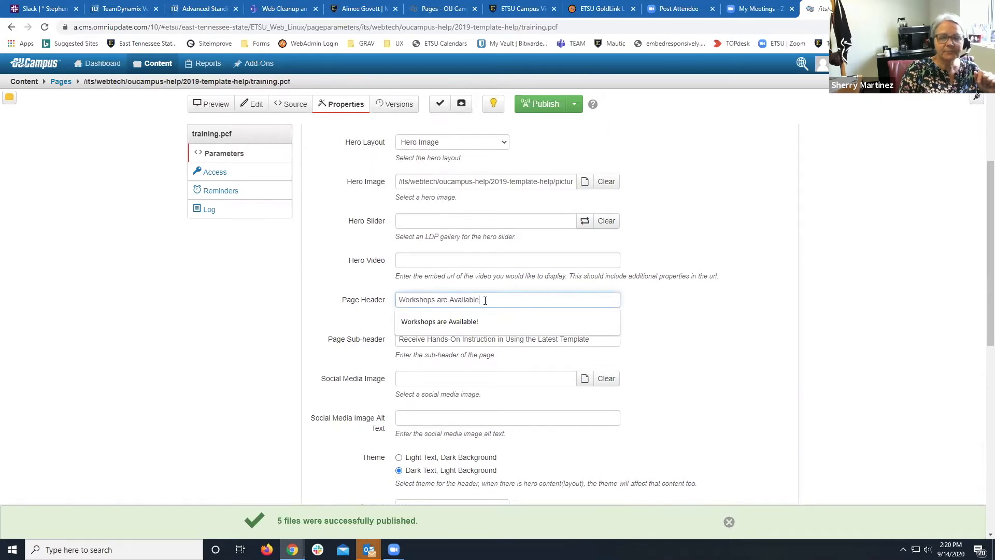
pyautogui.write('!')
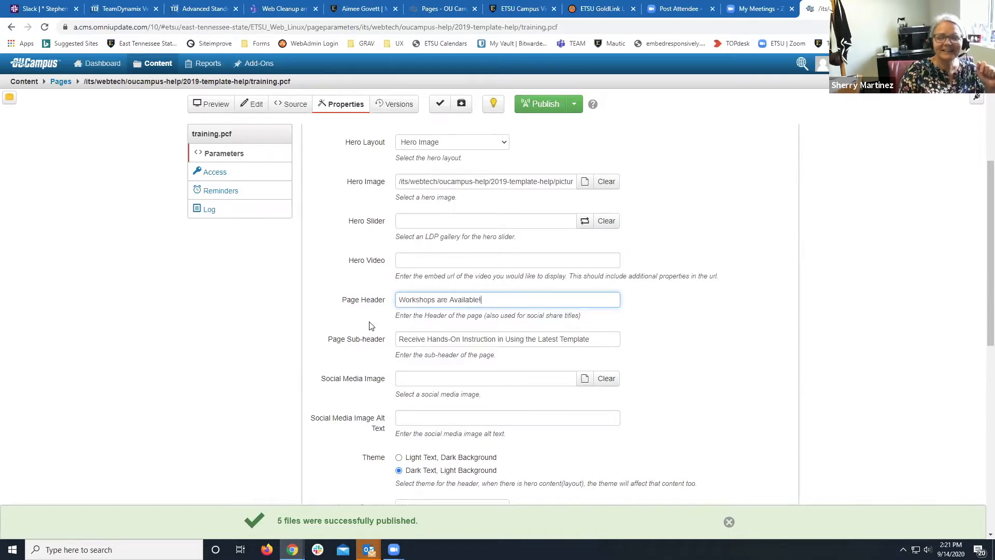
pyautogui.click(600, 342)
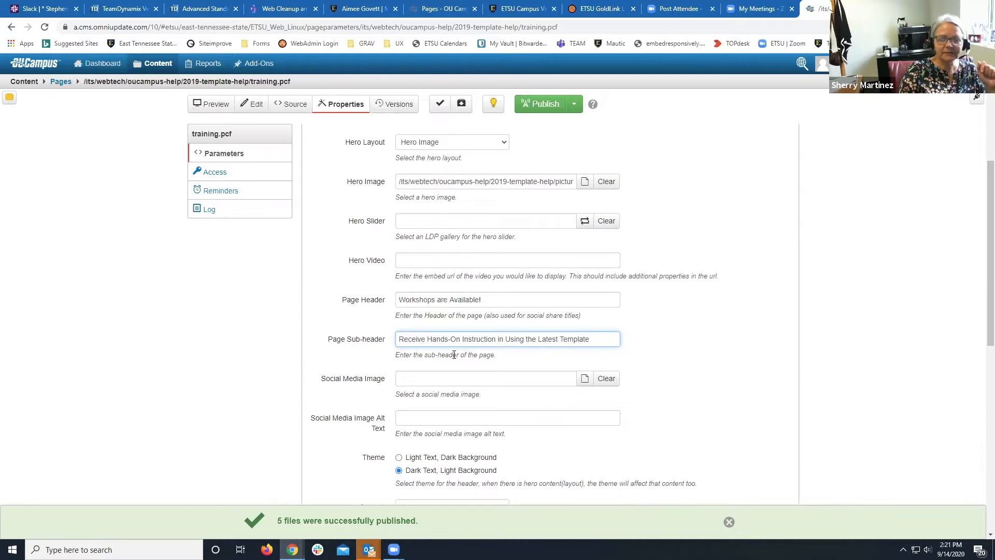
pyautogui.scroll(-2, 454, 357)
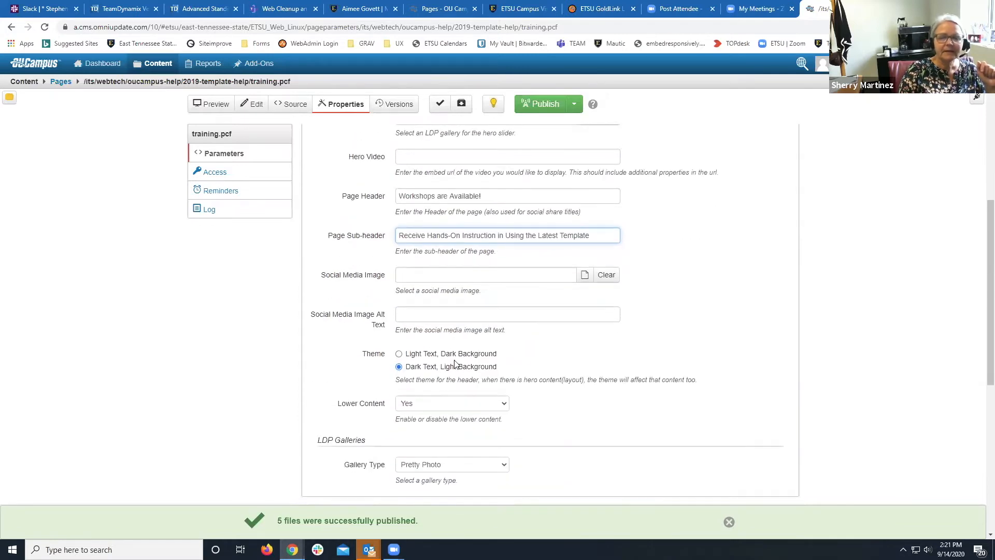
pyautogui.click(411, 278)
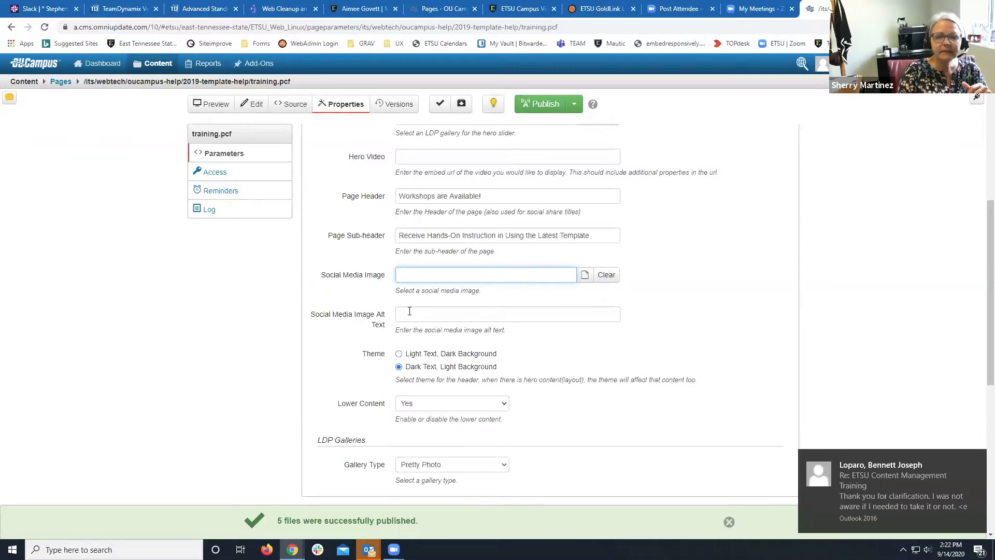
pyautogui.click(410, 312)
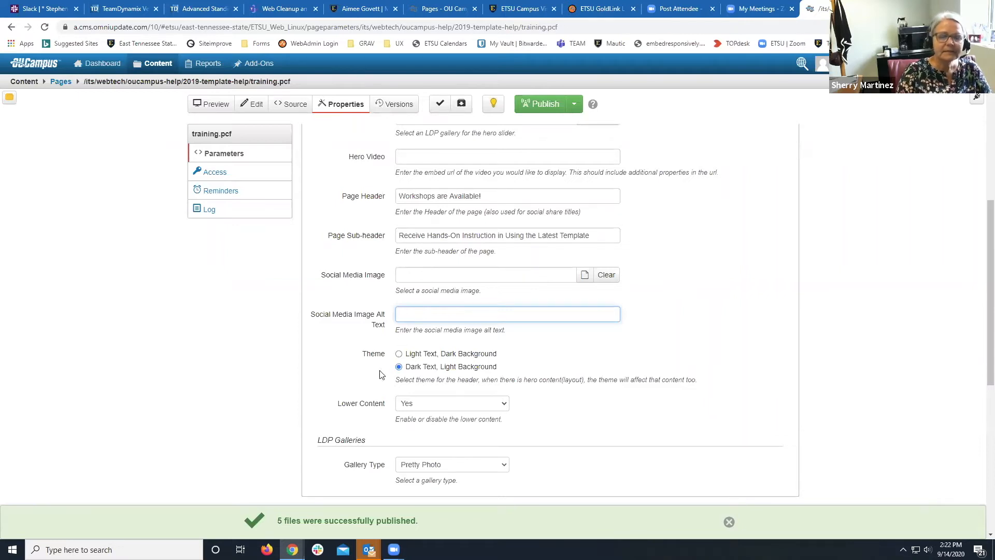
pyautogui.scroll(3, 430, 362)
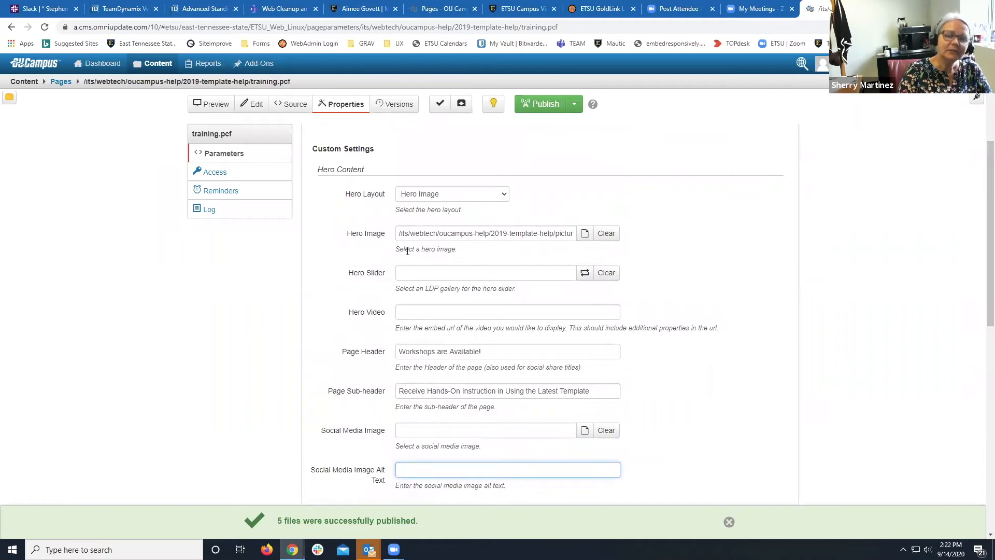
pyautogui.scroll(-4, 382, 256)
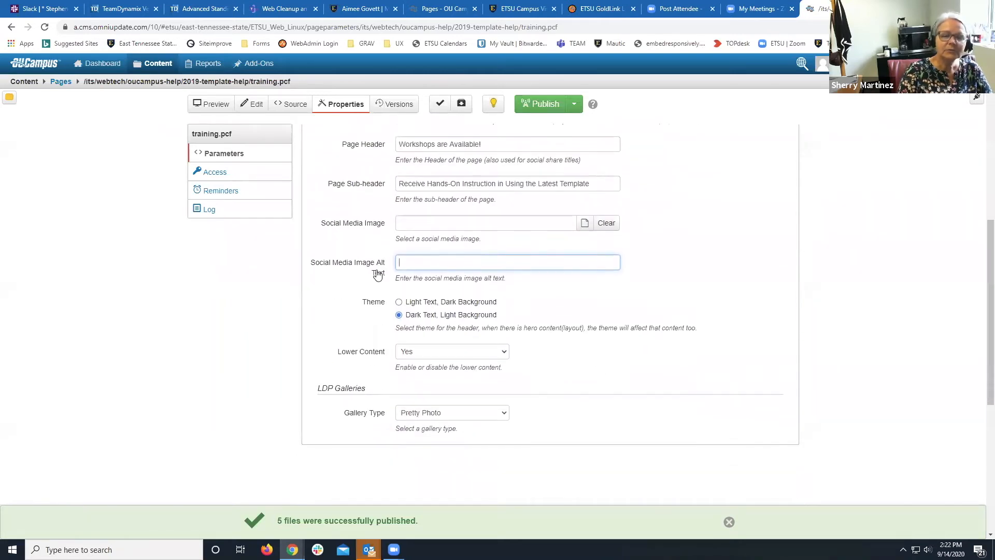
# Choose theme 'Light Text, Dark Background', keep Lower Content at Yes, and save.
pyautogui.click(399, 303)
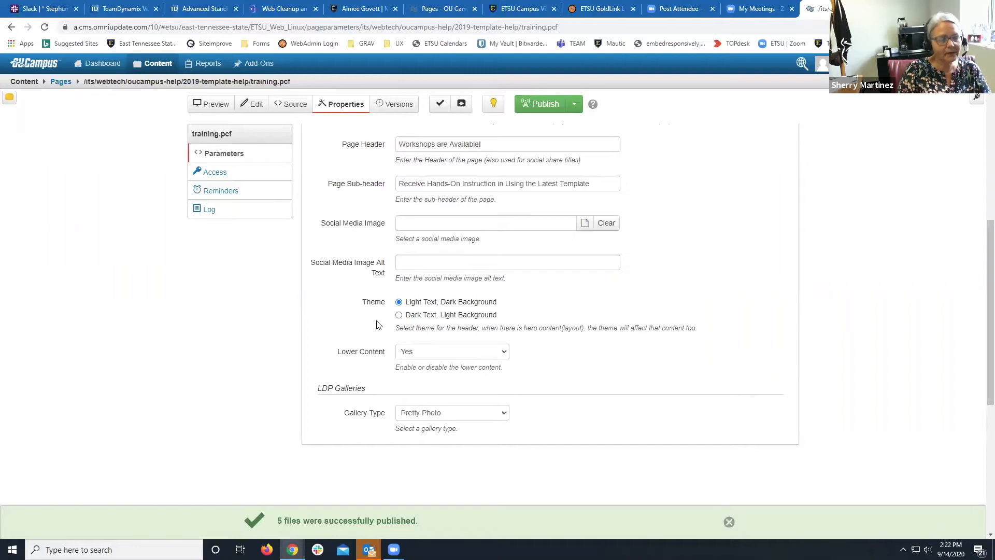
pyautogui.click(424, 356)
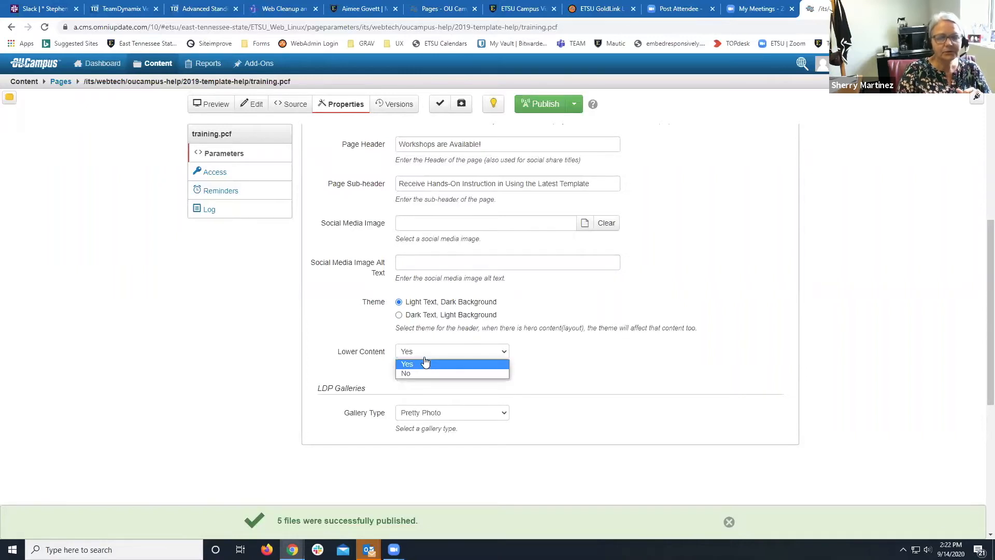
pyautogui.click(425, 363)
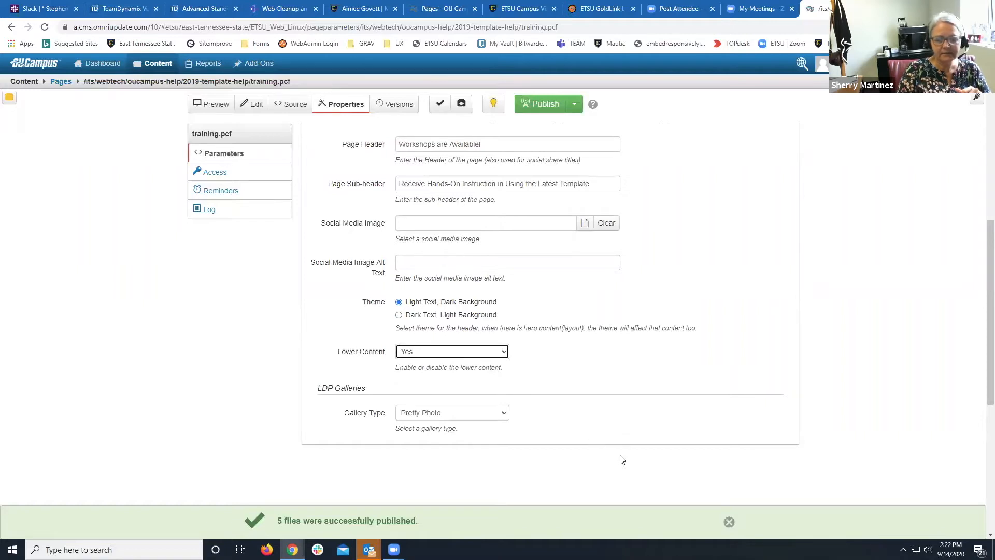
pyautogui.click(728, 522)
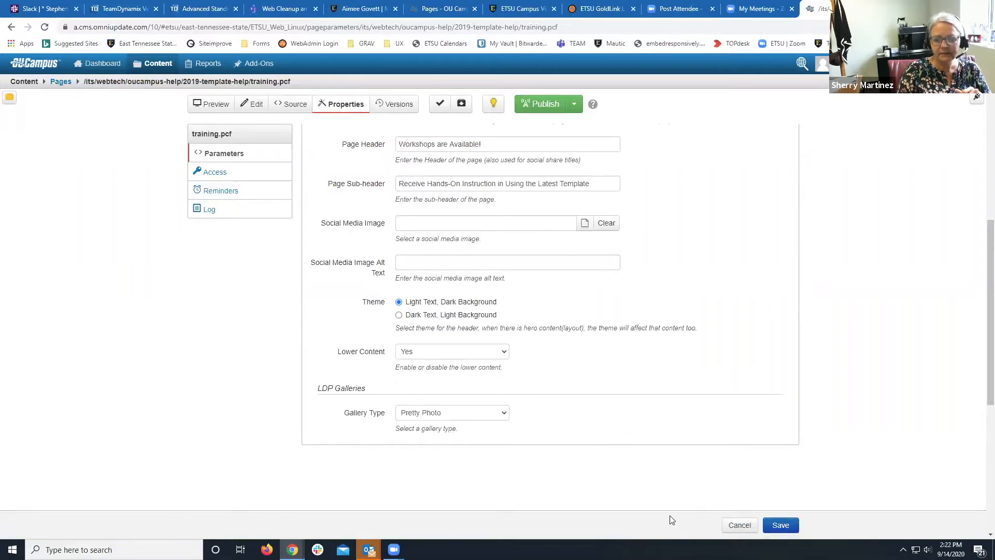
pyautogui.click(781, 525)
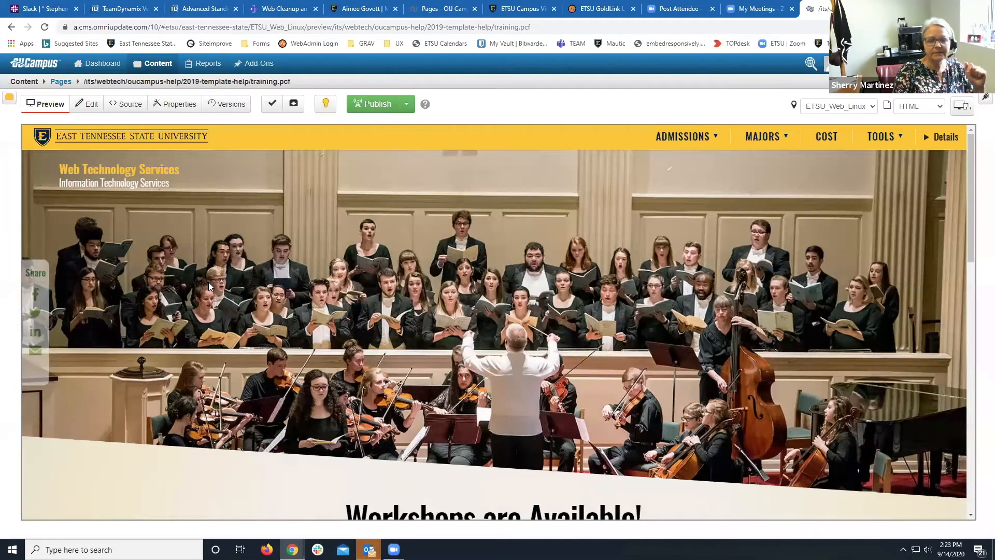
pyautogui.scroll(-4, 208, 282)
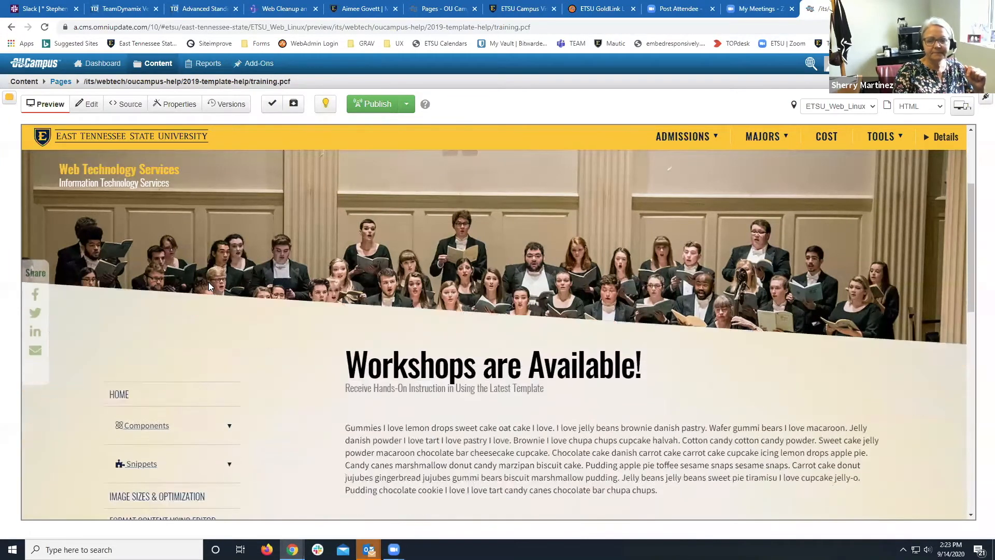
pyautogui.scroll(4, 209, 282)
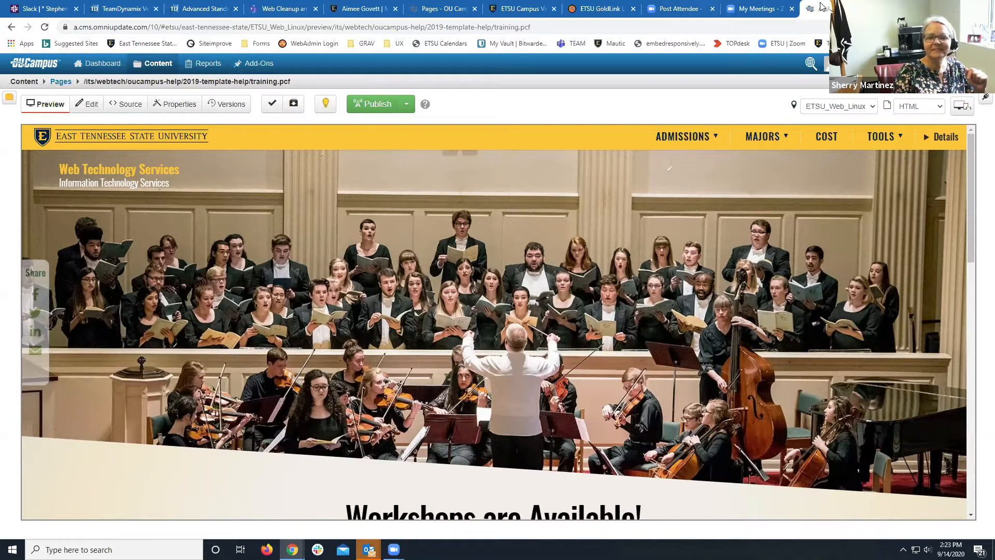
pyautogui.scroll(-2, 445, 223)
pyautogui.scroll(2, 445, 223)
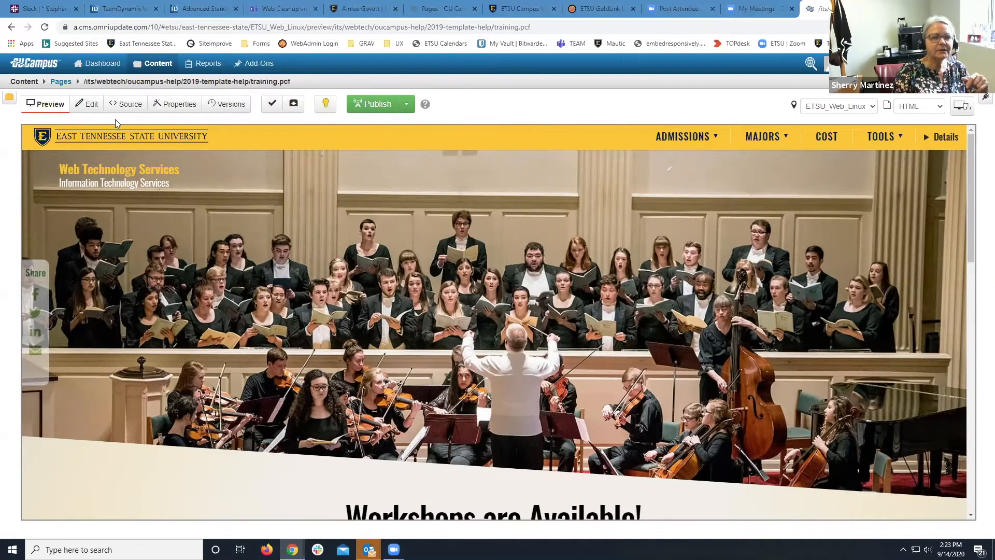
pyautogui.click(90, 104)
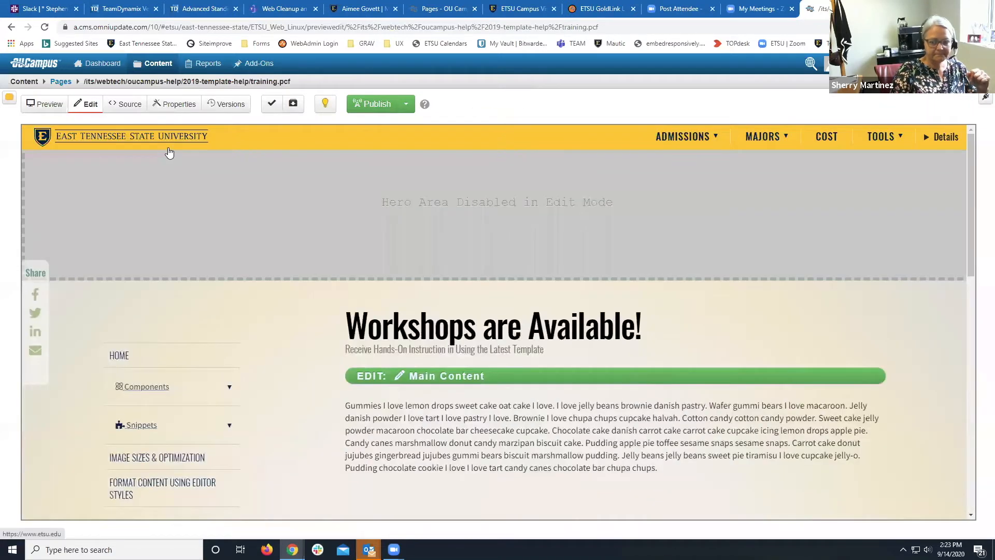
# Open training.pcf's Main Content region in the WYSIWYG editor.
pyautogui.scroll(-2, 259, 196)
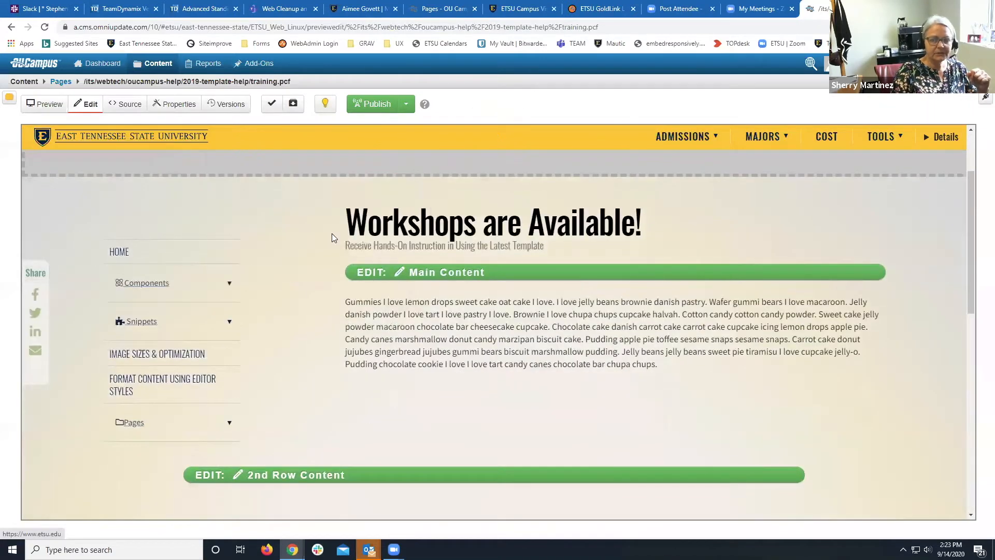
pyautogui.click(447, 273)
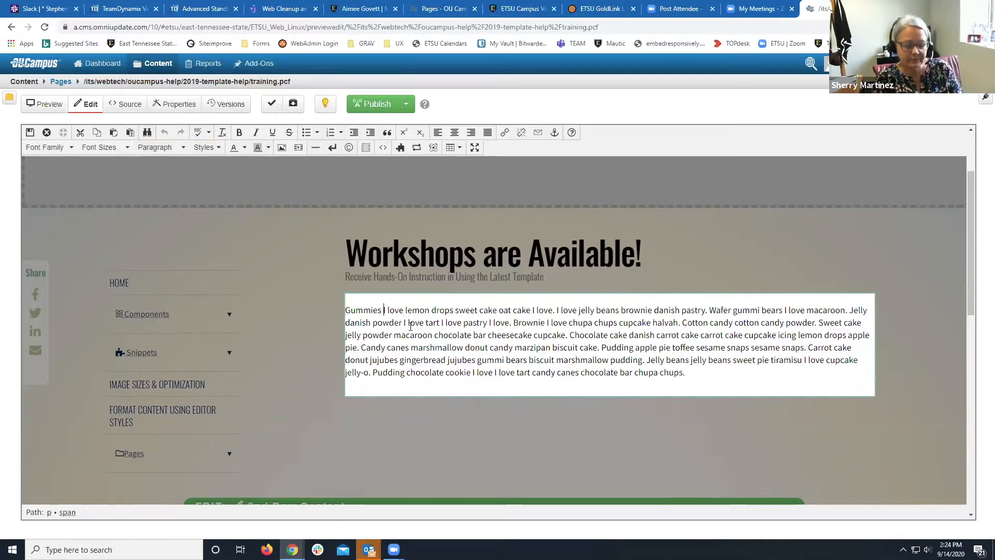
# Break Gummies, I love lemon drops, sweet cake and oat cake onto separate lines, then select Gummies.
pyautogui.click(383, 310)
pyautogui.press('Return')
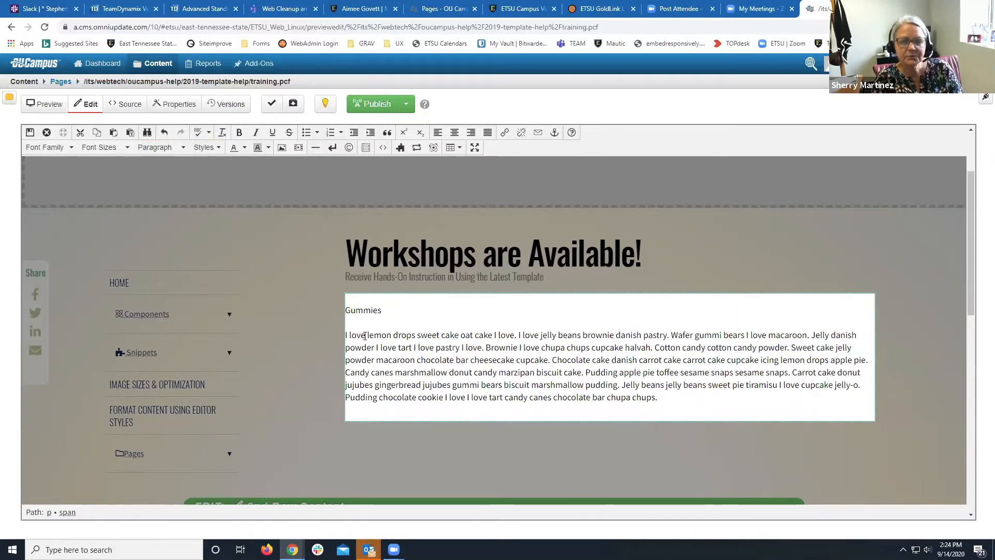
pyautogui.click(418, 334)
pyautogui.press('Return')
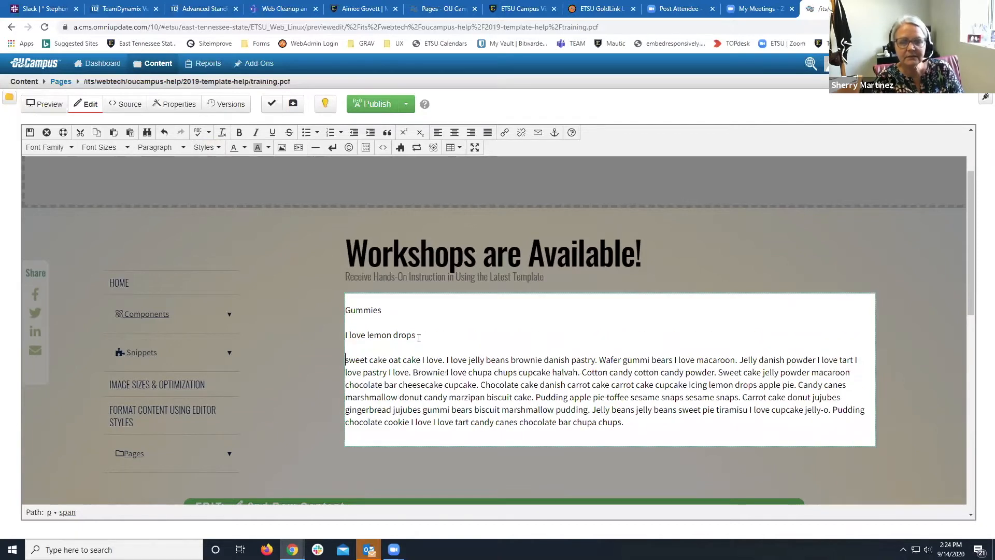
pyautogui.click(388, 360)
pyautogui.press('Return')
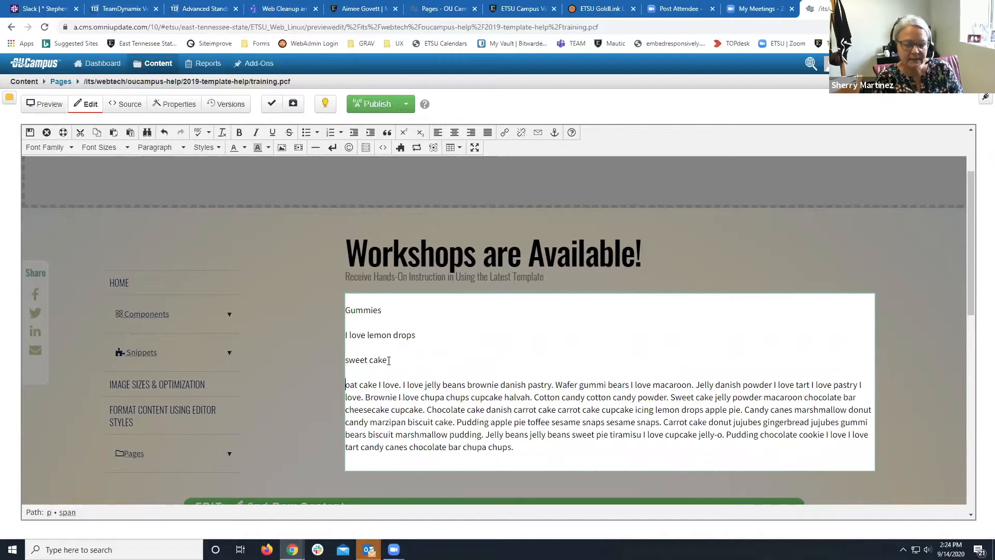
pyautogui.click(377, 384)
pyautogui.press('Return')
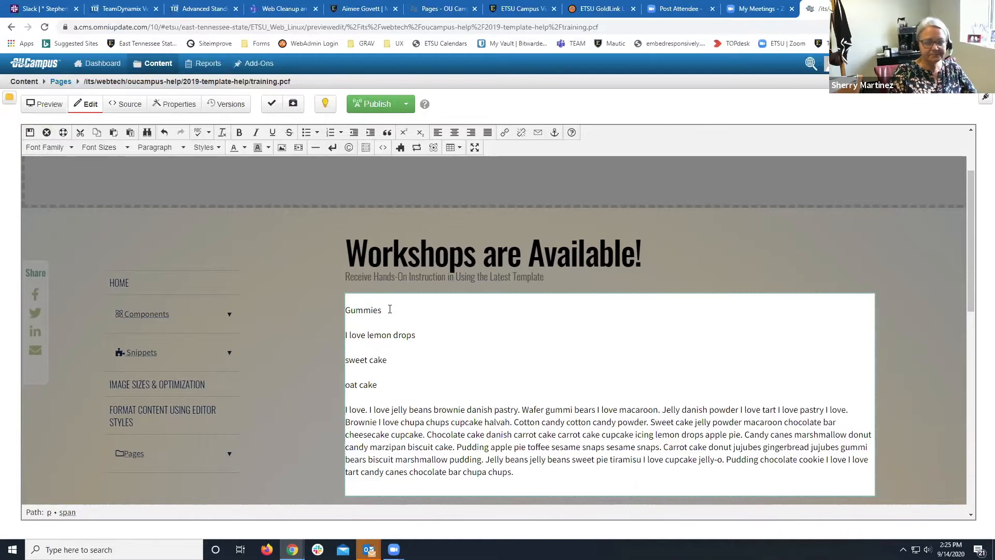
pyautogui.moveTo(389, 312); pyautogui.dragTo(338, 310)
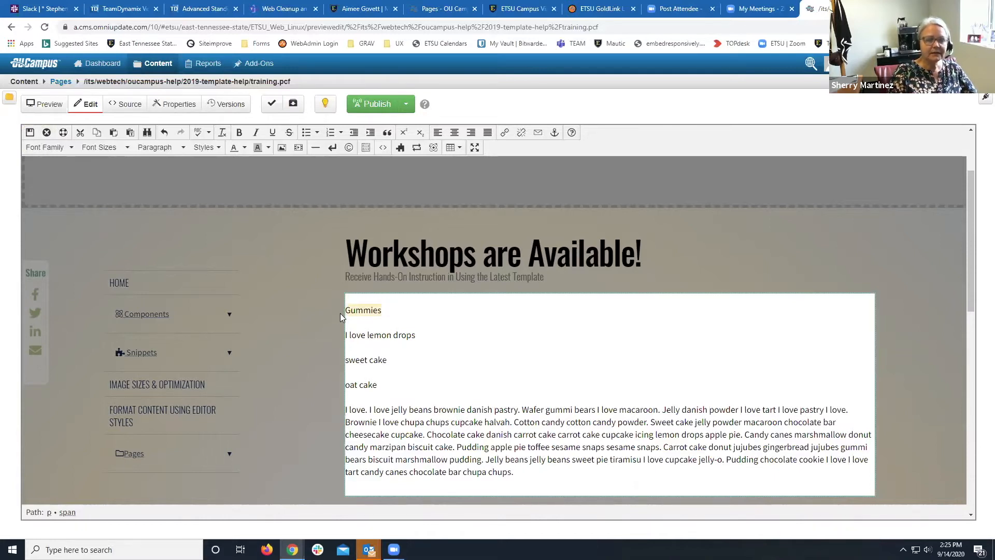
# Format Gummies as Heading 2, I love lemon drops as Heading 3, sweet cake as Heading 4.
pyautogui.click(177, 151)
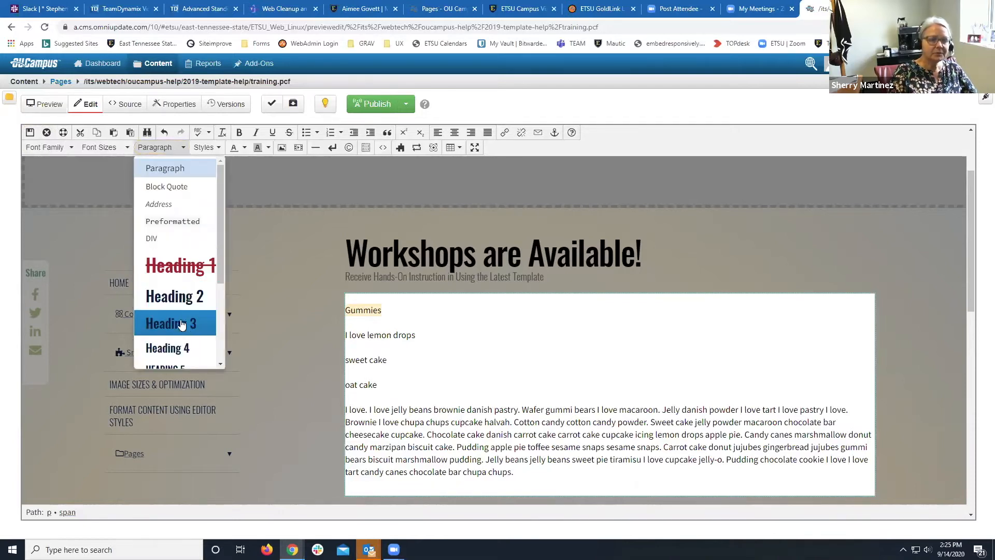
pyautogui.scroll(-1, 181, 311)
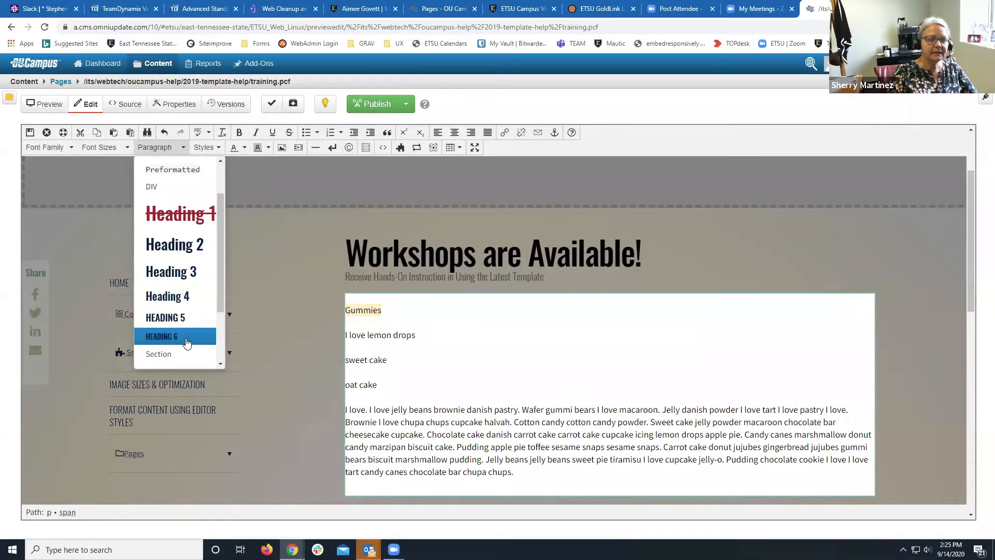
pyautogui.scroll(1, 186, 343)
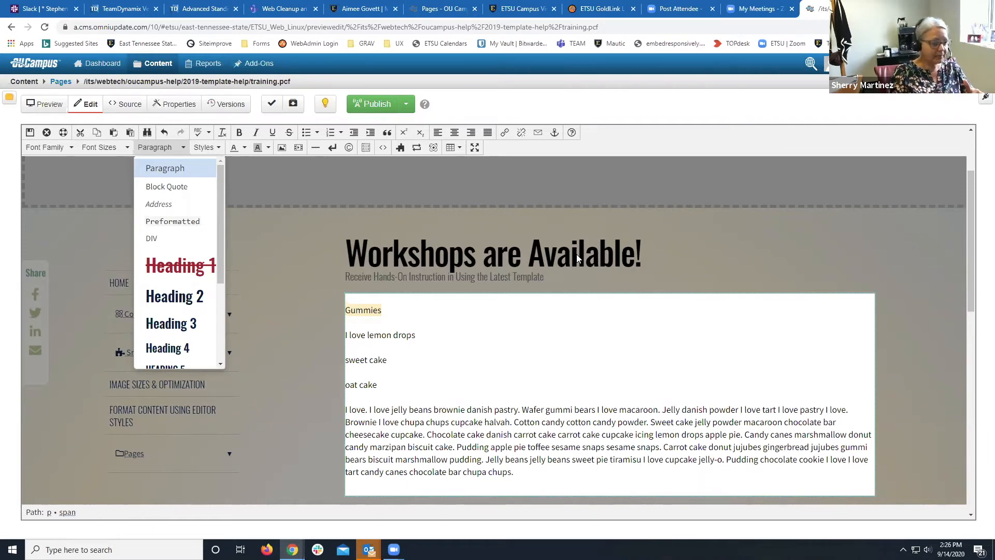
pyautogui.click(171, 308)
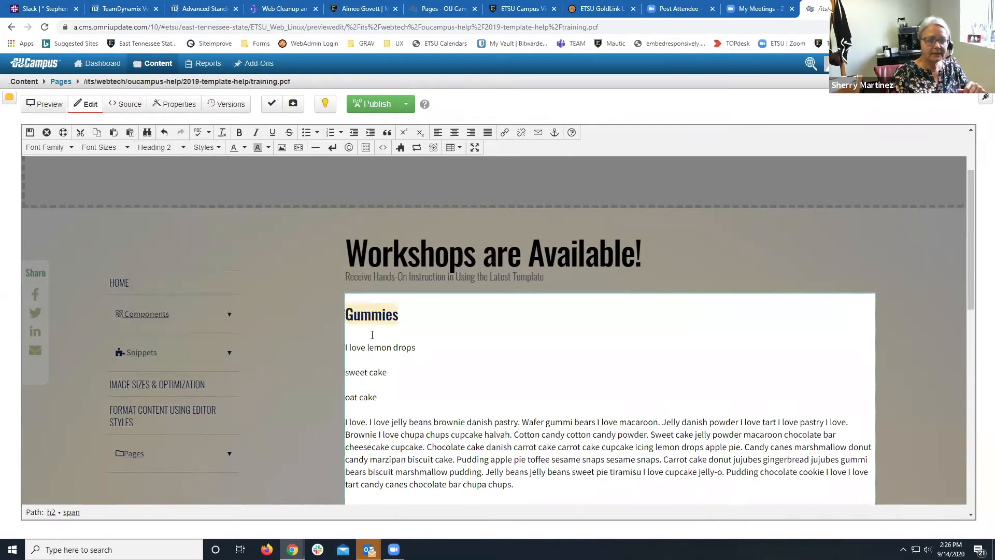
pyautogui.click(421, 347)
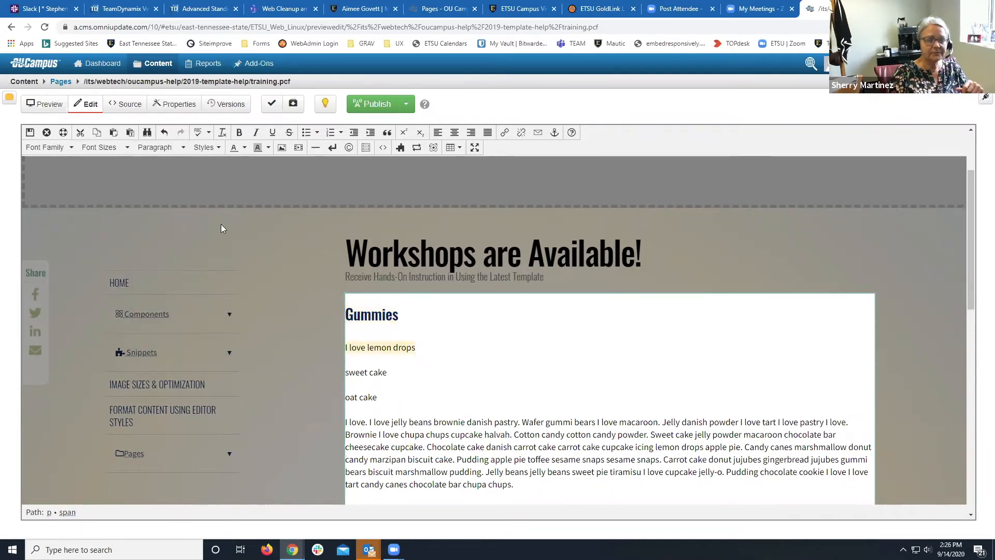
pyautogui.click(173, 156)
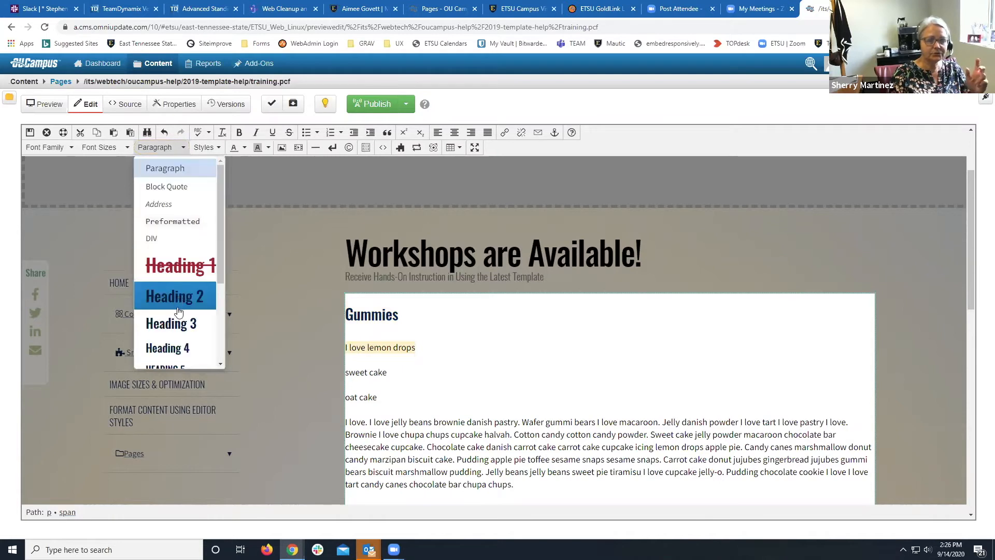
pyautogui.click(178, 323)
pyautogui.click(388, 374)
pyautogui.click(167, 150)
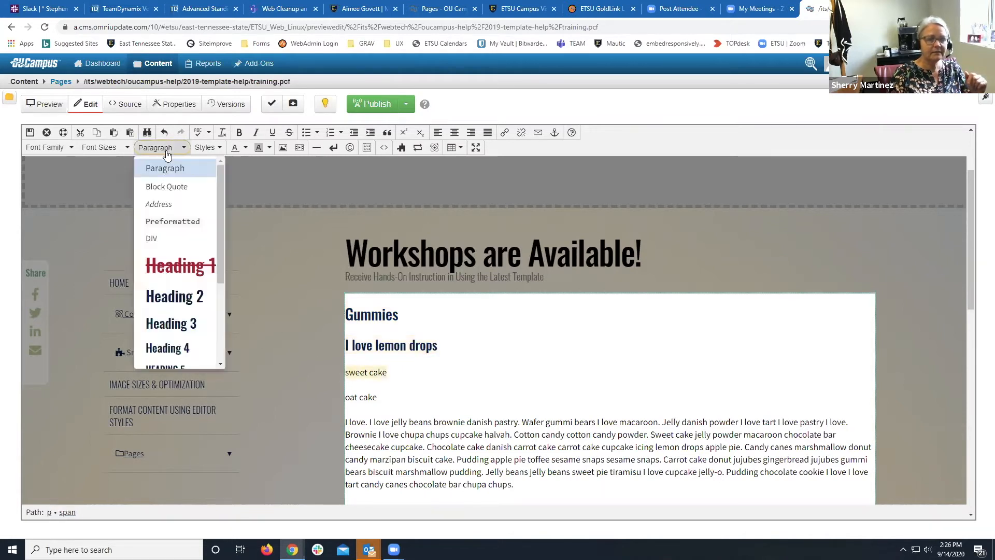
pyautogui.click(171, 348)
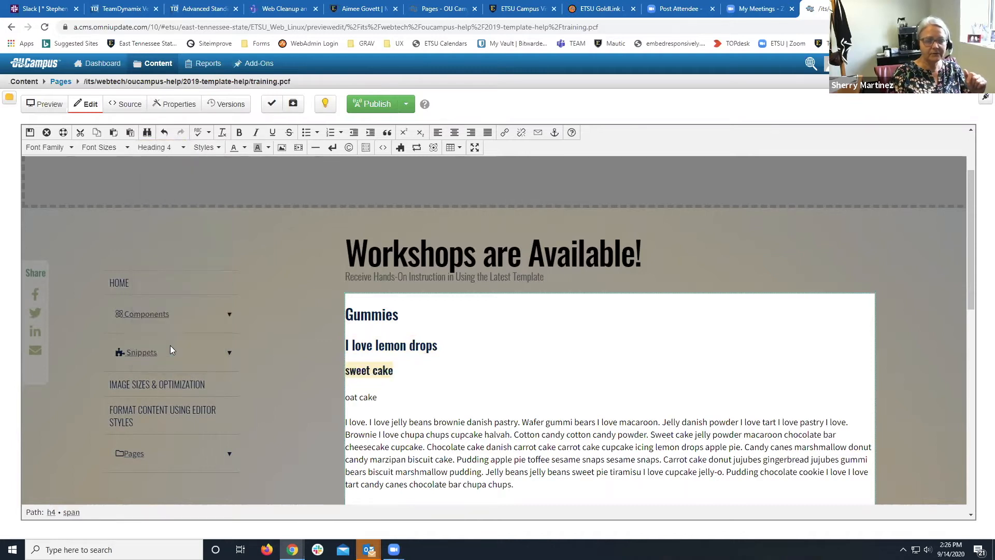
# Return oat cake from Heading 2 to Paragraph and start a new paragraph at Cotton candy.
pyautogui.click(352, 398)
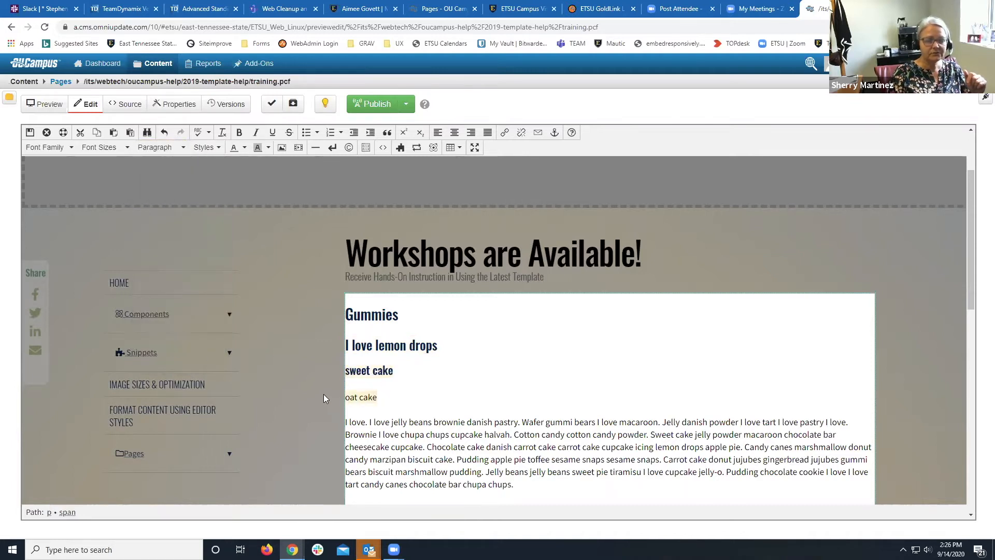
pyautogui.click(169, 153)
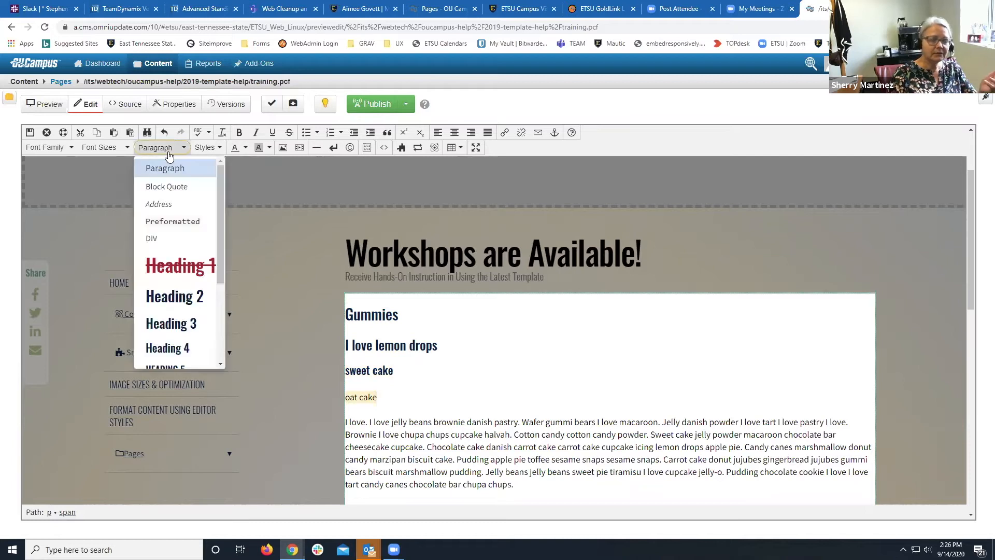
pyautogui.click(164, 303)
pyautogui.click(436, 419)
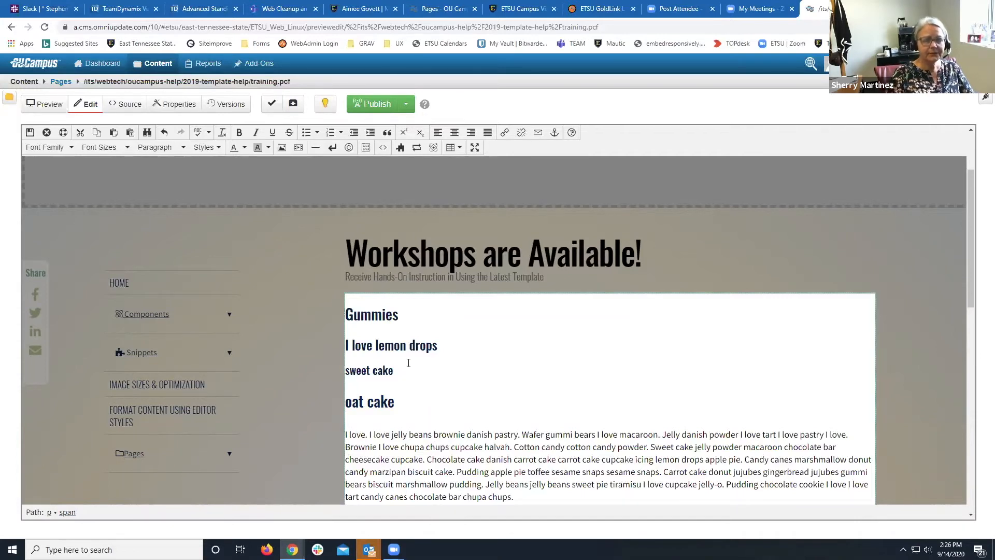
pyautogui.moveTo(406, 402); pyautogui.dragTo(344, 405)
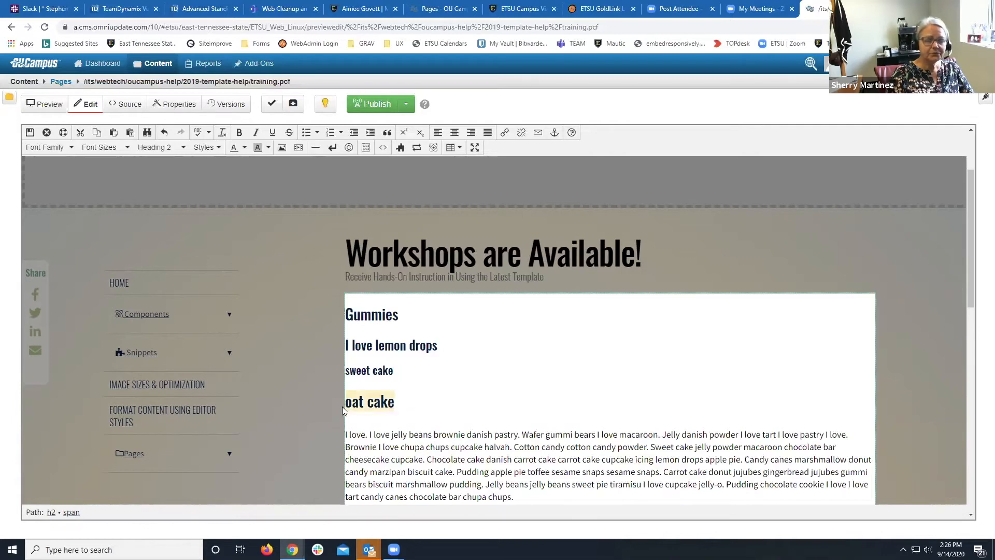
pyautogui.click(181, 153)
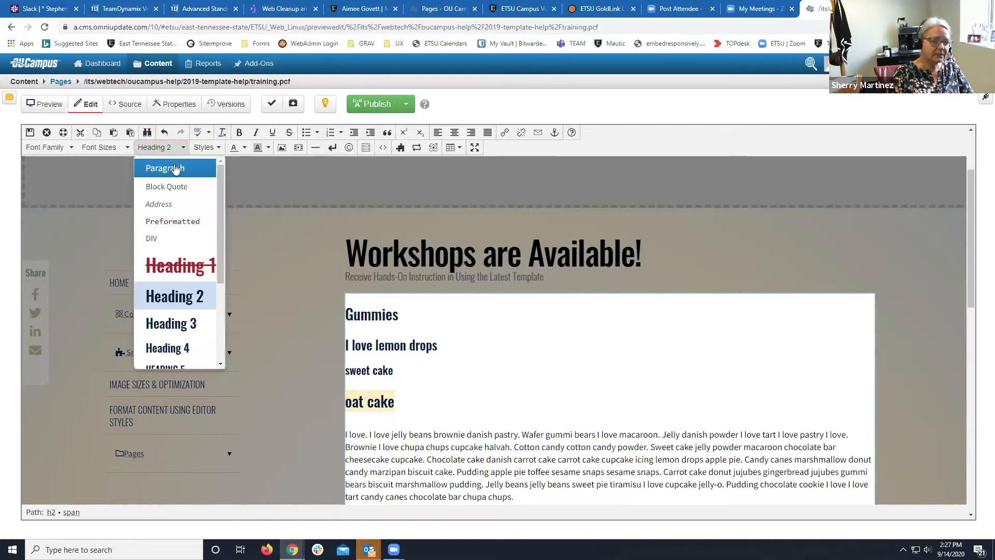
pyautogui.click(174, 165)
pyautogui.click(419, 385)
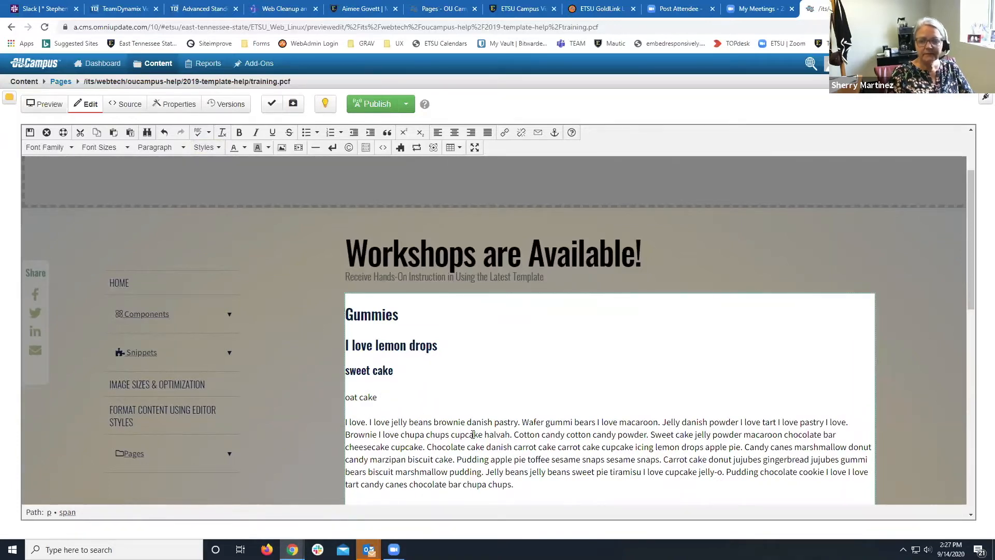
pyautogui.click(514, 434)
pyautogui.press('Return')
# Style the opening paragraph ending in 'halvah.' as Lead with Drop Cap instead of Lead Paragraph.
pyautogui.moveTo(516, 434); pyautogui.dragTo(335, 426)
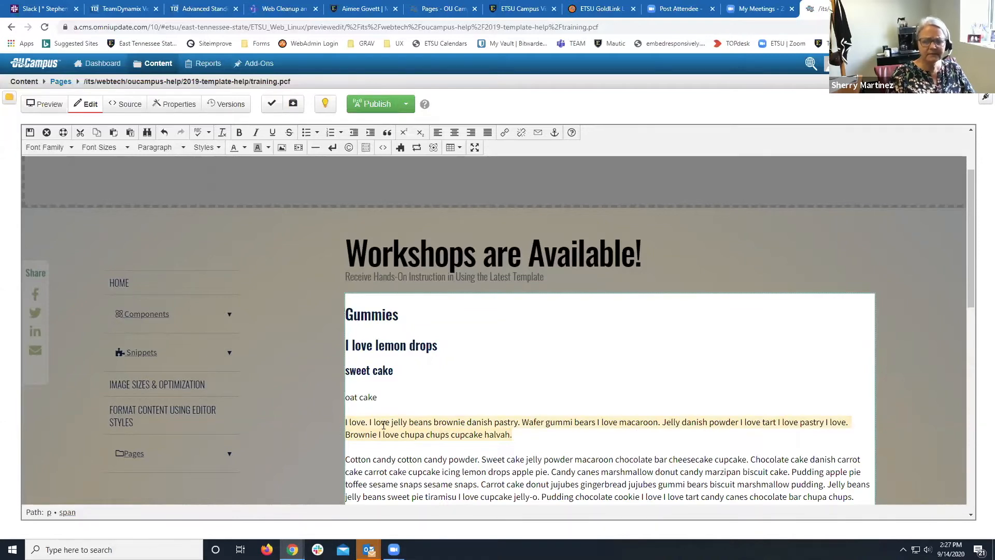
pyautogui.click(205, 149)
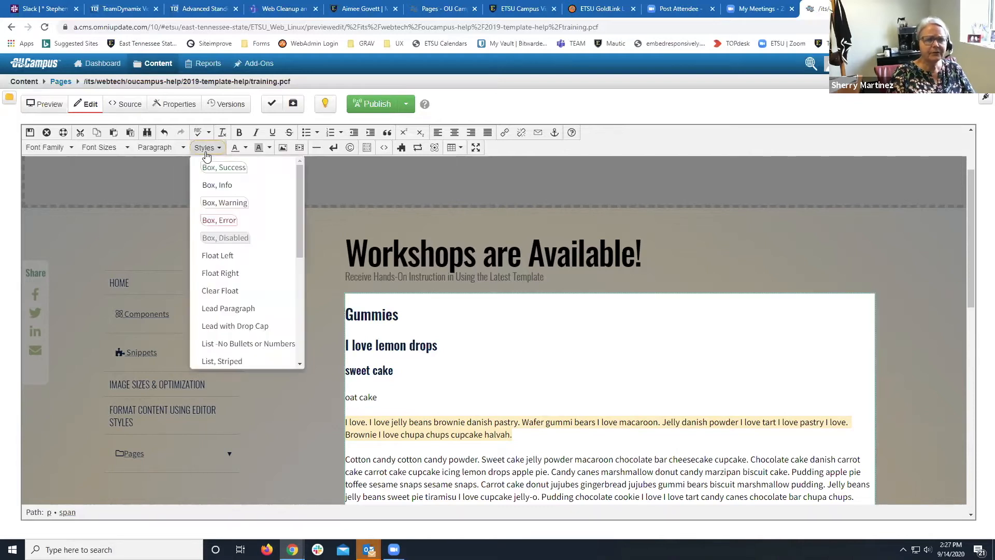
pyautogui.click(248, 311)
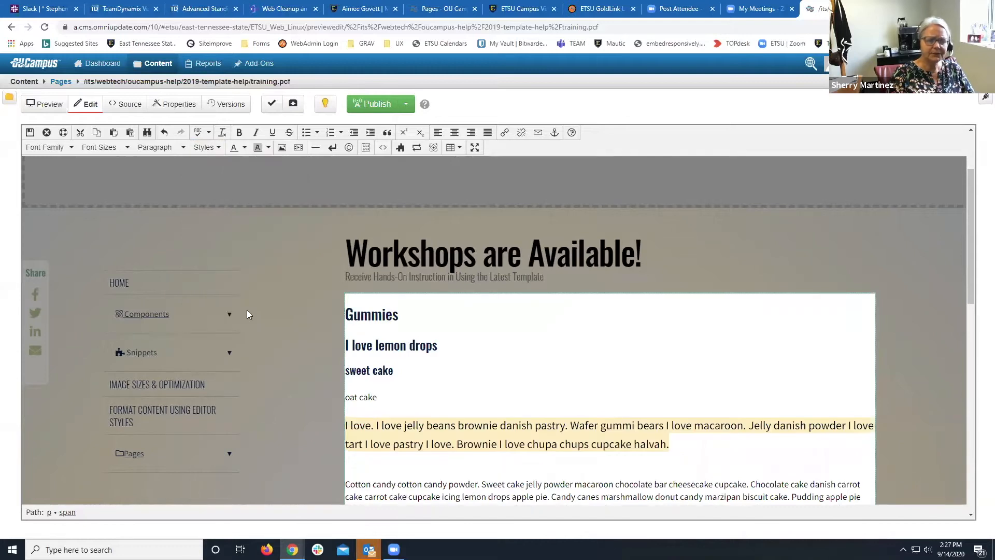
pyautogui.scroll(-1, 506, 470)
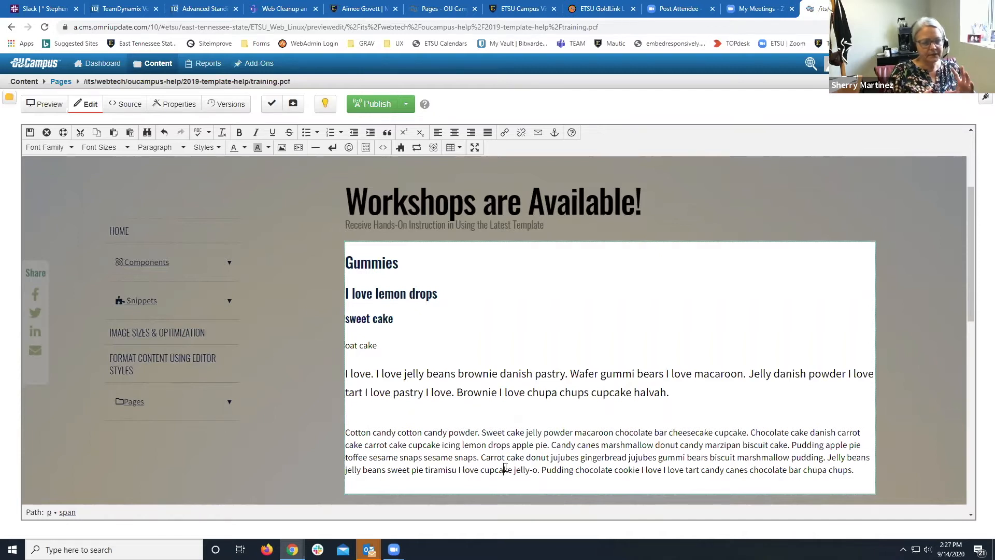
pyautogui.moveTo(670, 392); pyautogui.dragTo(333, 383)
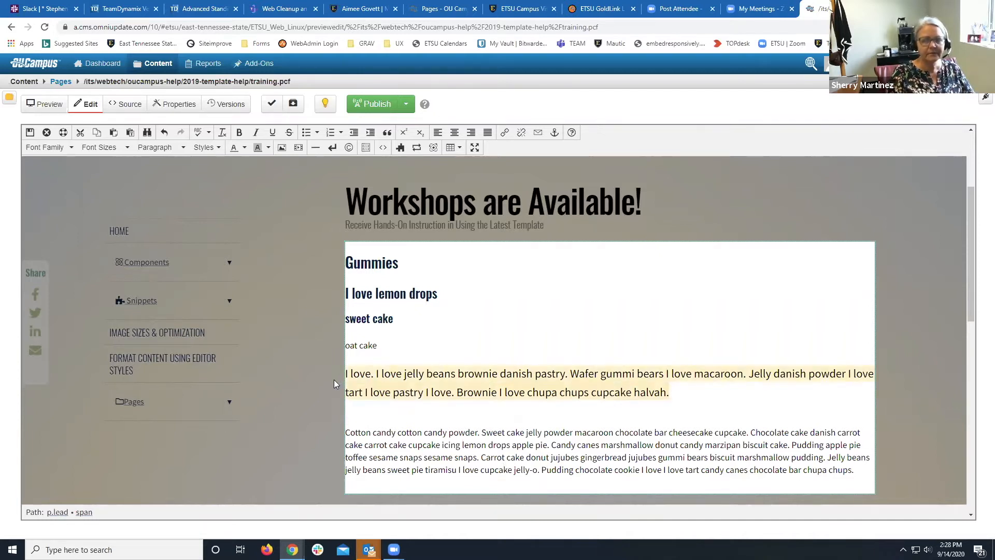
pyautogui.click(222, 132)
pyautogui.click(205, 150)
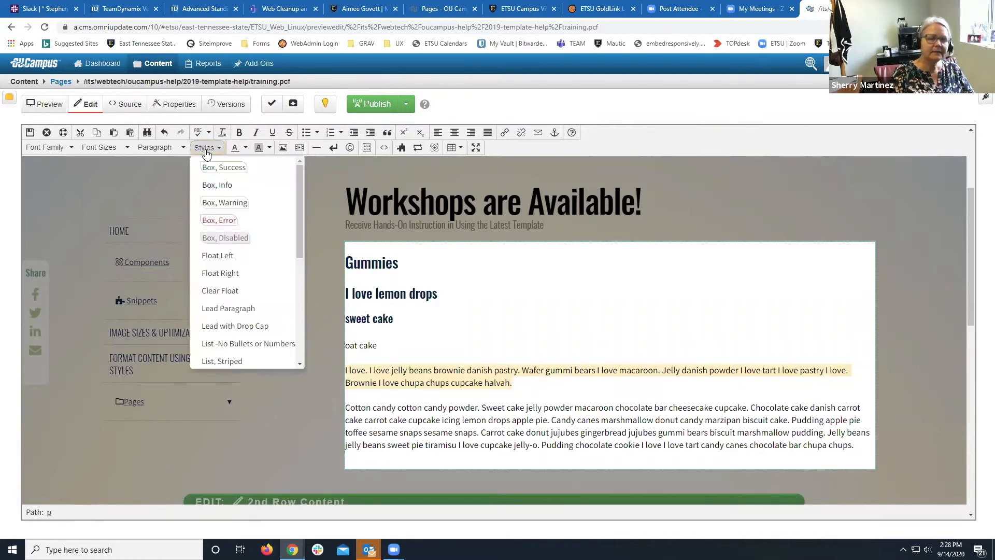
pyautogui.click(241, 331)
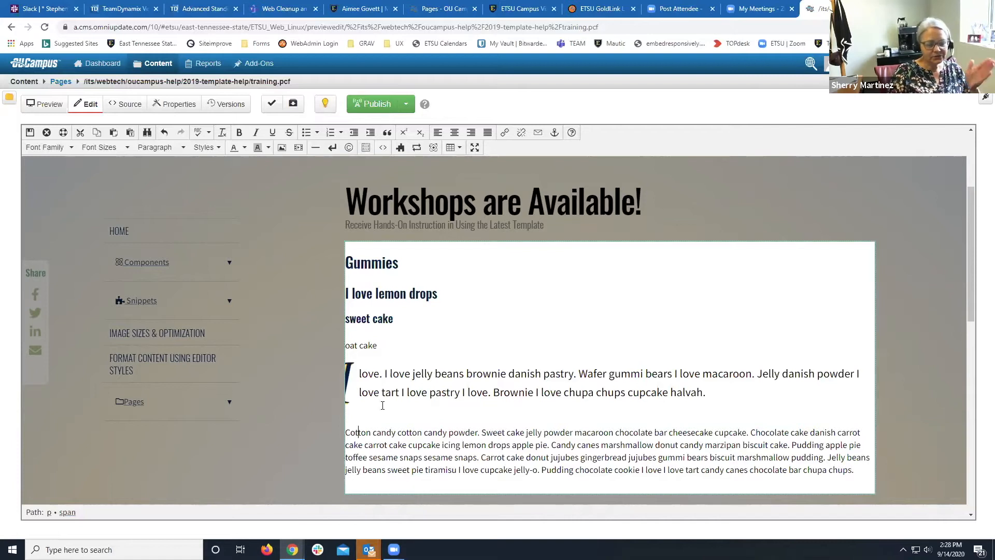
# Save and exit the editor, then reopen Main Content for editing.
pyautogui.click(29, 133)
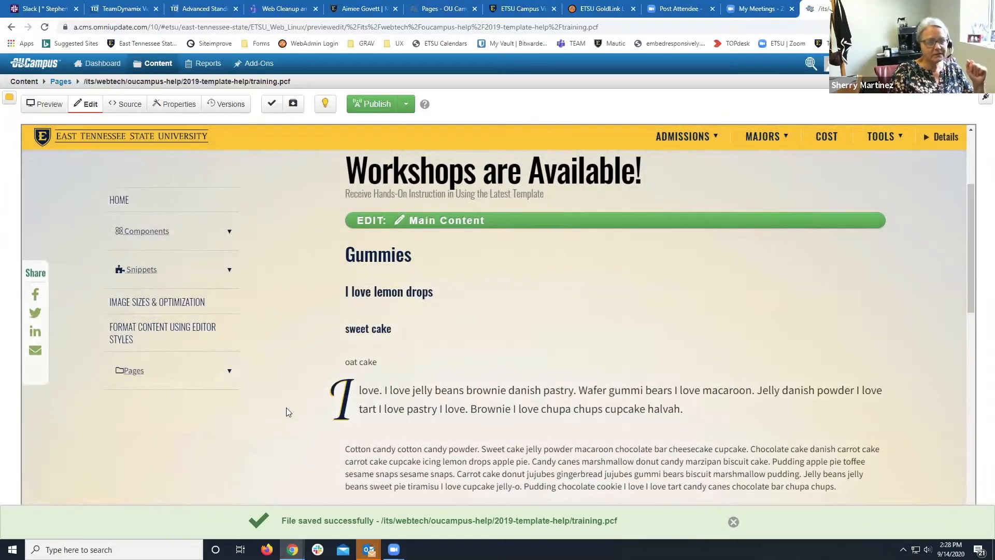
pyautogui.scroll(-3, 286, 408)
pyautogui.scroll(3, 286, 408)
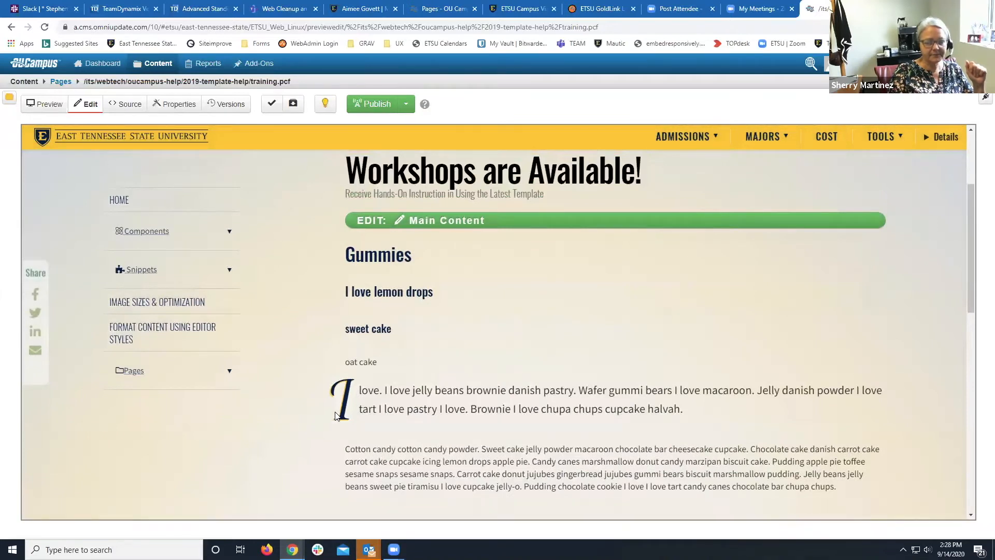
pyautogui.click(376, 220)
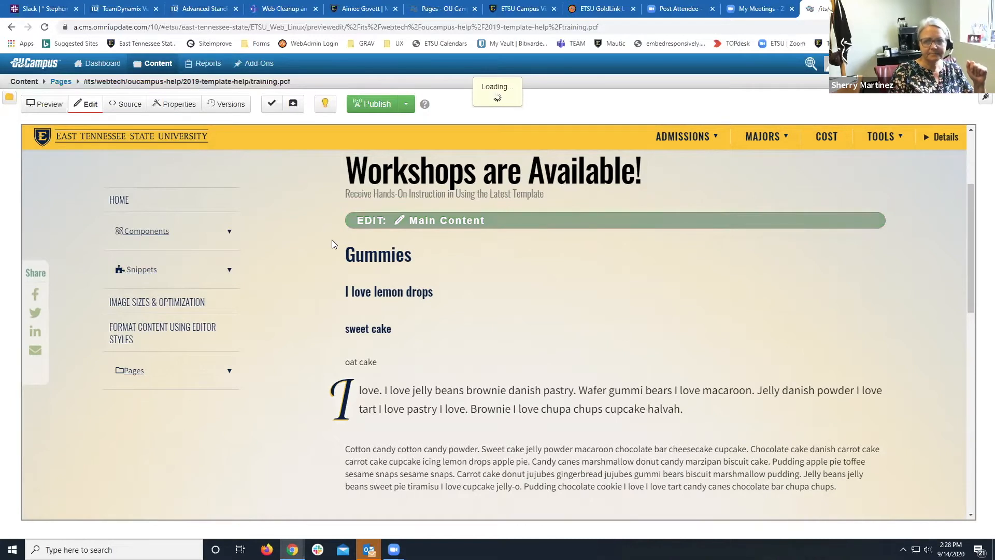
# Put Cotton candy, cotton candy powder, Sweet cake, jelly powder and macaroon on separate lines.
pyautogui.scroll(-1, 332, 244)
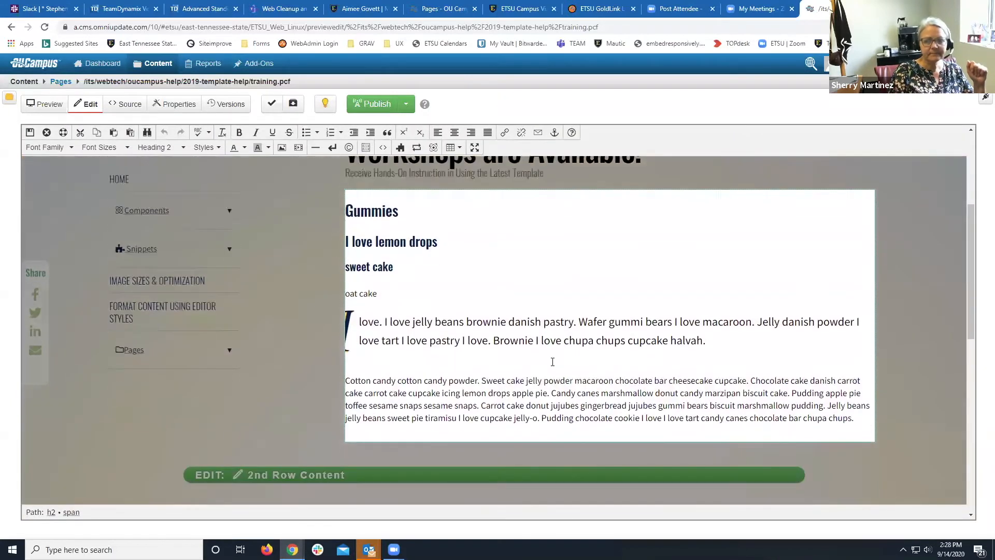
pyautogui.click(395, 382)
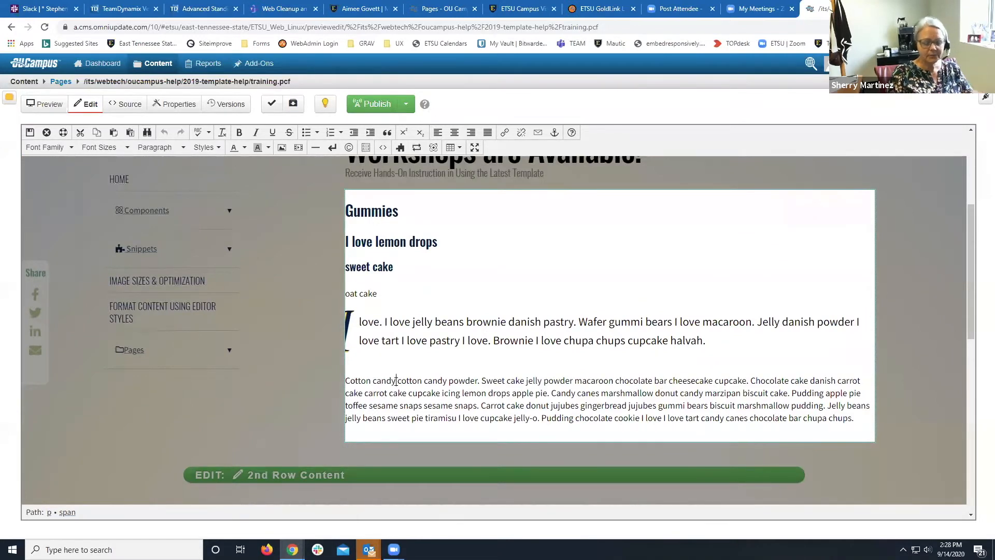
pyautogui.press('Return')
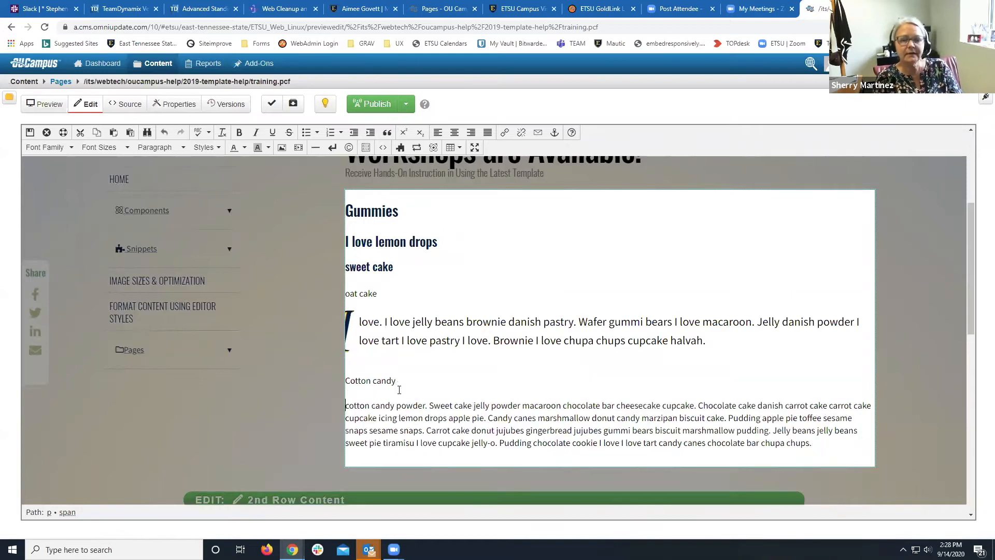
pyautogui.click(425, 406)
pyautogui.press('Return')
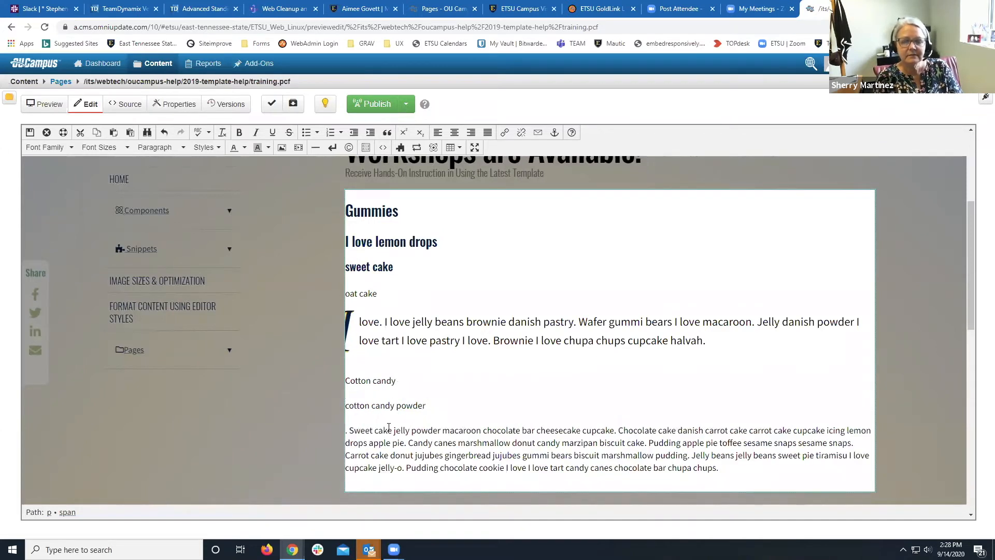
pyautogui.click(392, 431)
pyautogui.press('Return')
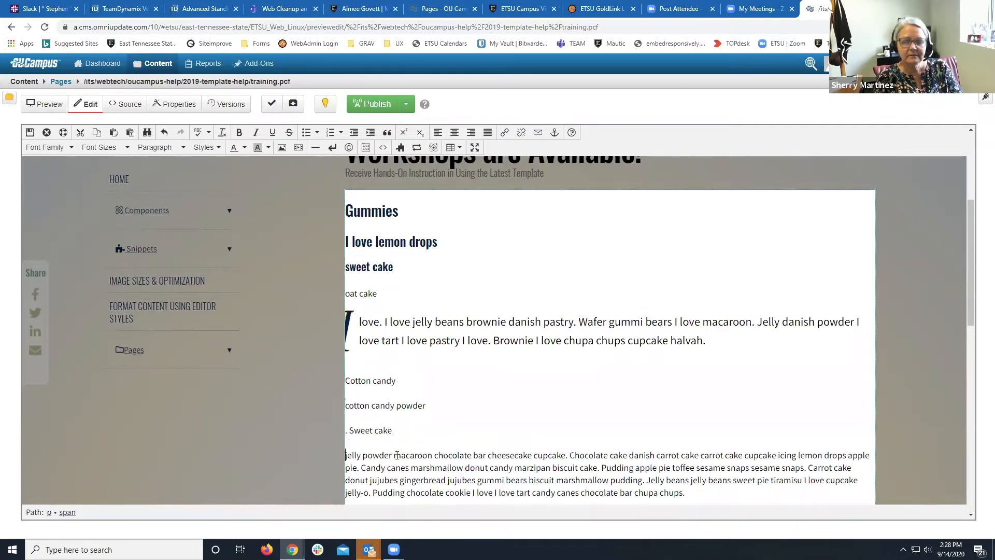
pyautogui.click(392, 455)
pyautogui.press('Return')
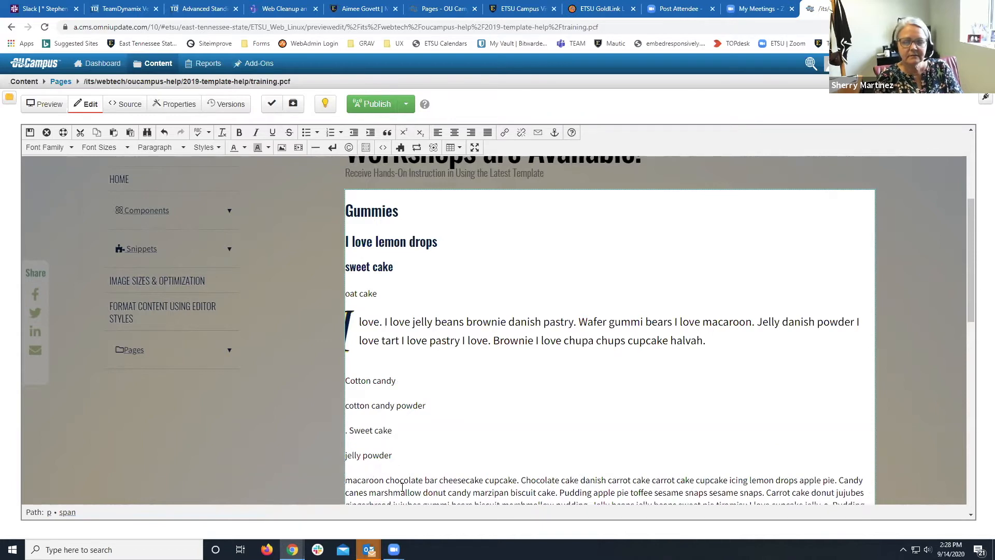
pyautogui.click(386, 479)
pyautogui.press('Return')
# Turn the five candy lines into a bulleted list and delete the stray '. ' before Sweet cake.
pyautogui.moveTo(392, 476); pyautogui.dragTo(333, 397)
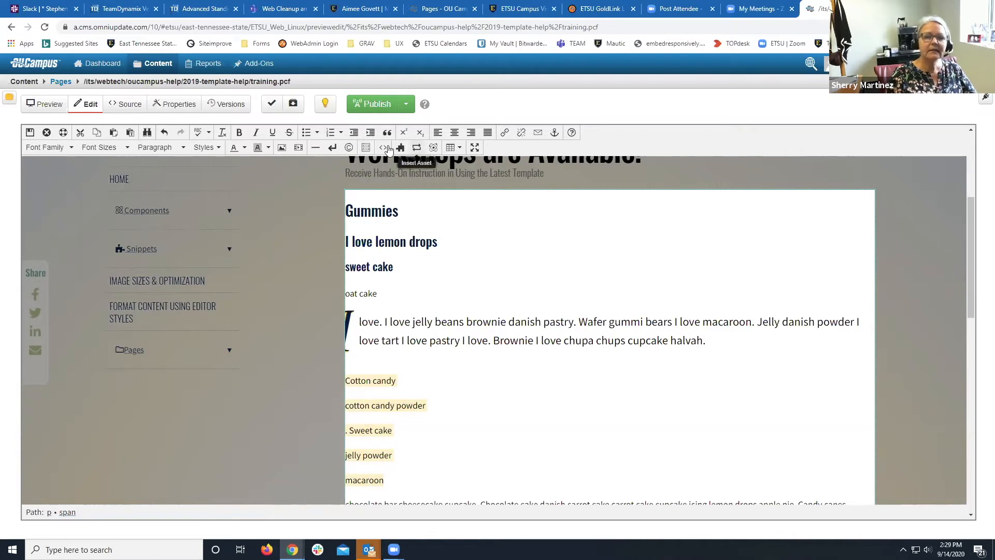
pyautogui.click(305, 134)
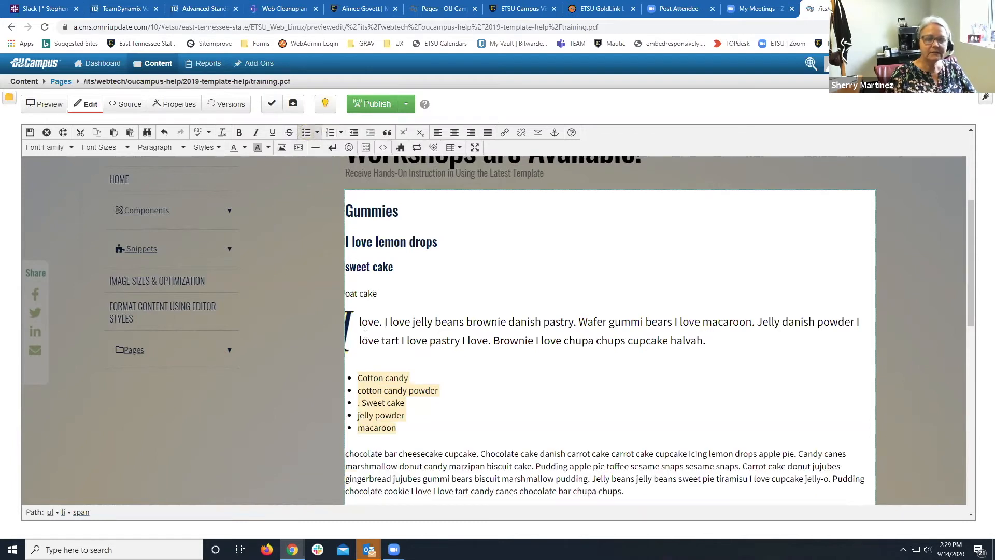
pyautogui.click(362, 403)
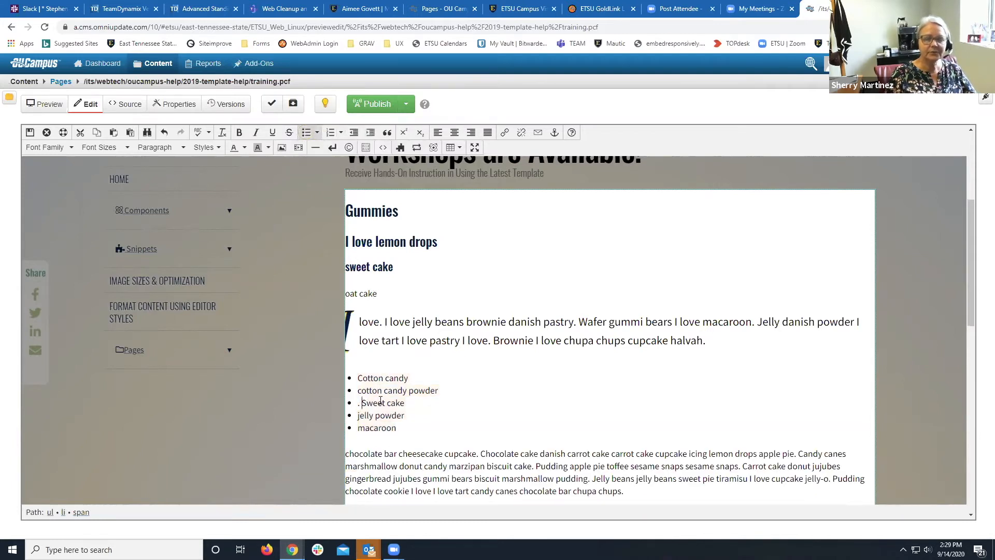
pyautogui.press('BackSpace')
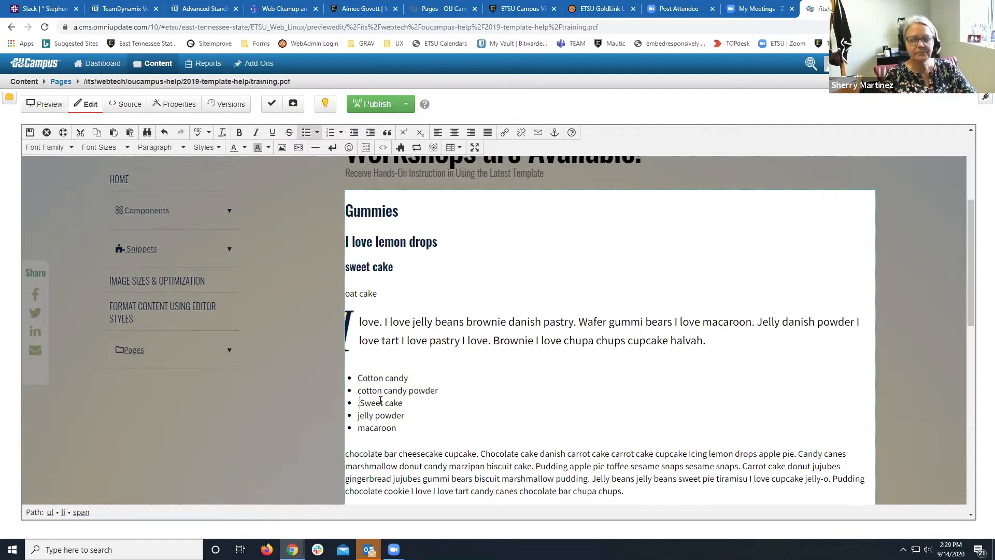
pyautogui.press('BackSpace')
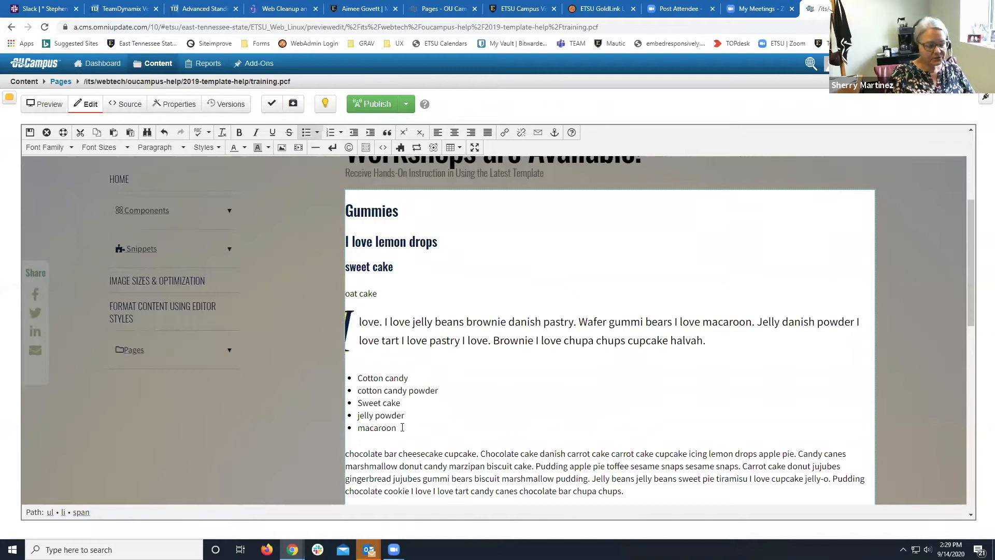
pyautogui.moveTo(402, 427); pyautogui.dragTo(351, 390)
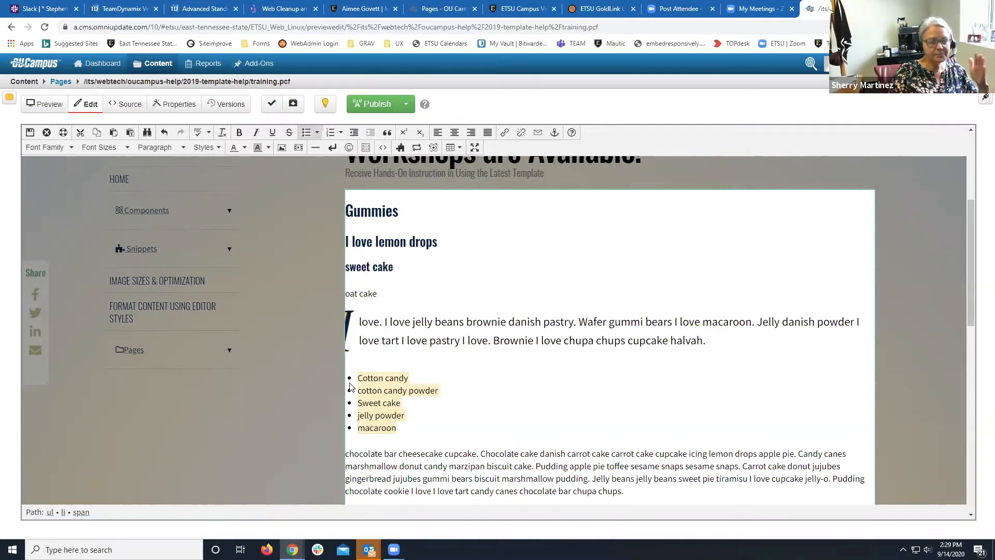
pyautogui.click(214, 147)
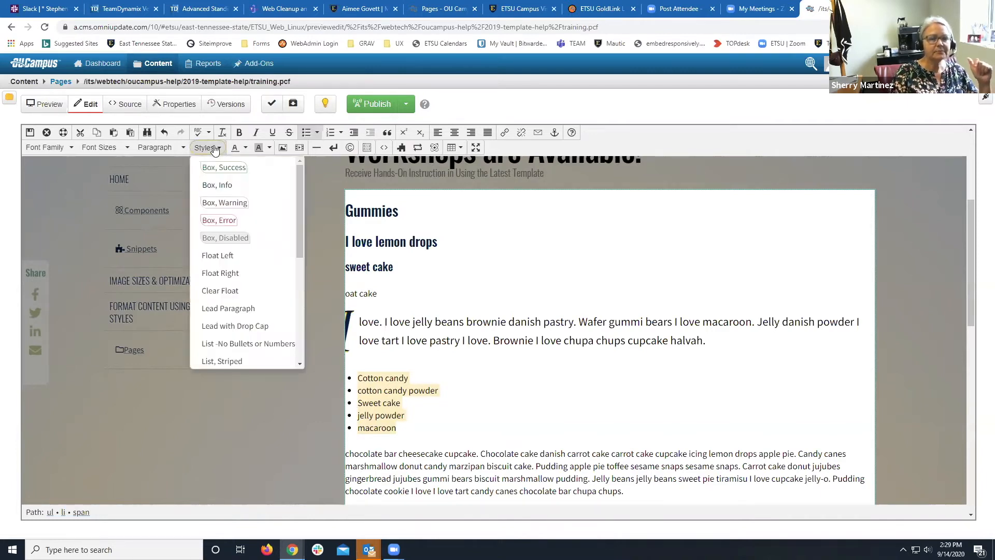
# Apply the List, Striped style to the candy list after trying and undoing no-bullets.
pyautogui.click(250, 344)
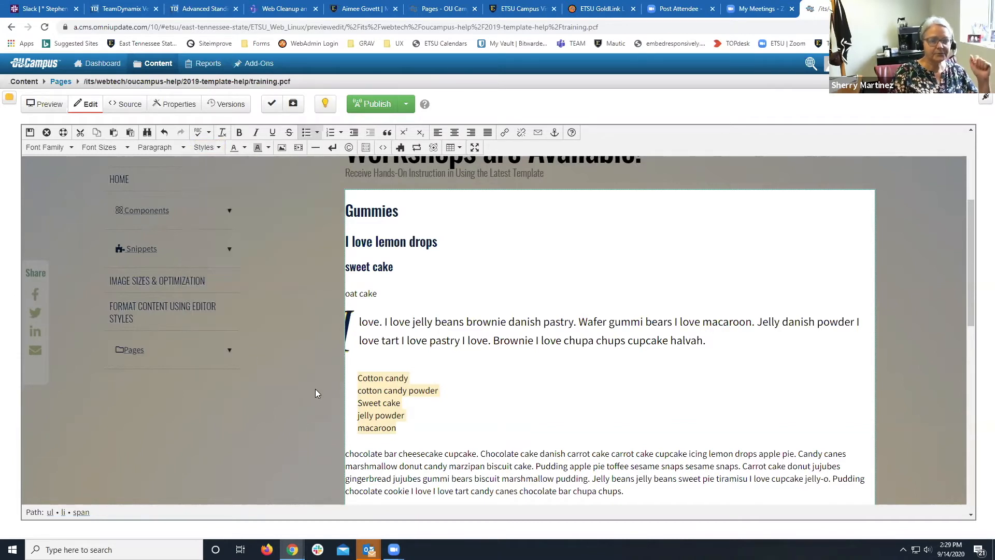
pyautogui.click(356, 444)
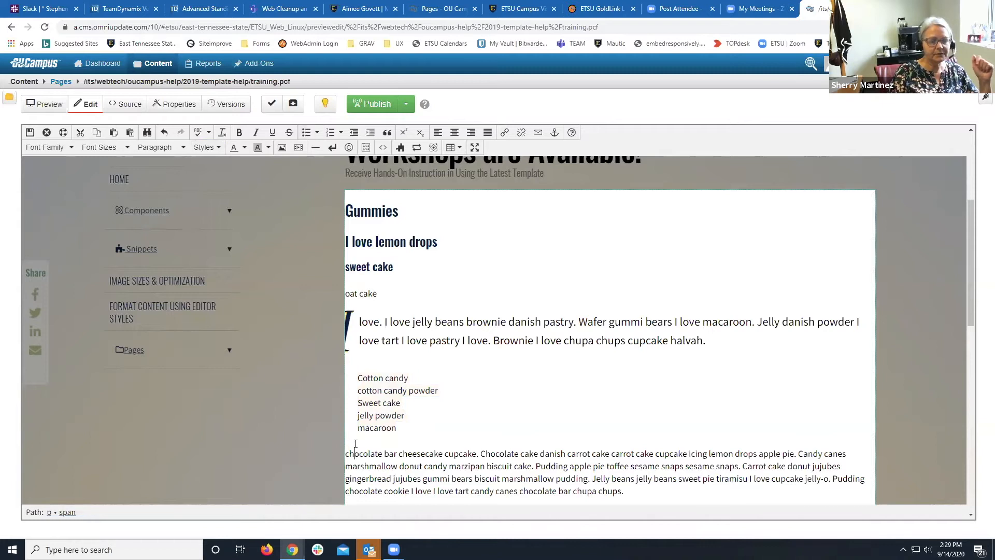
pyautogui.moveTo(408, 431); pyautogui.dragTo(348, 380)
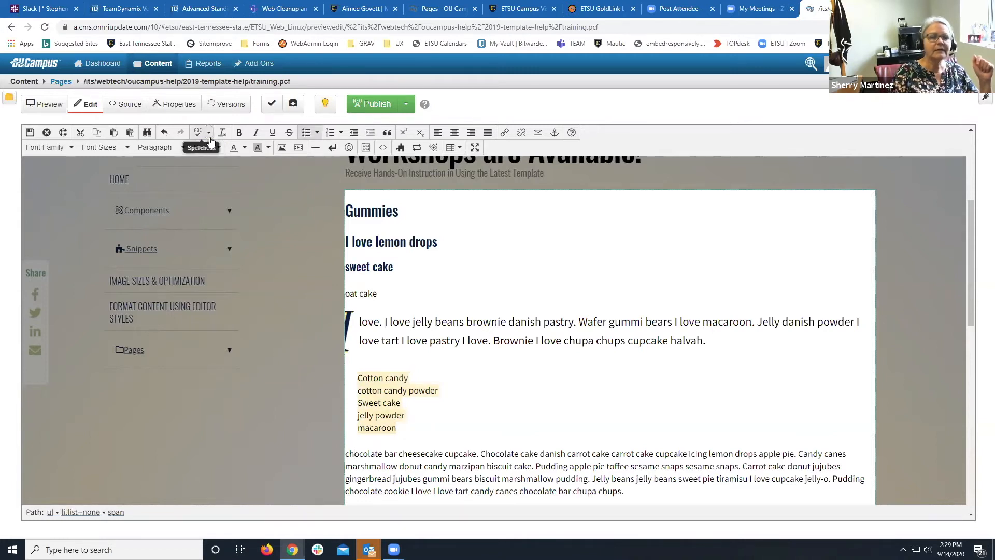
pyautogui.click(221, 132)
pyautogui.click(213, 150)
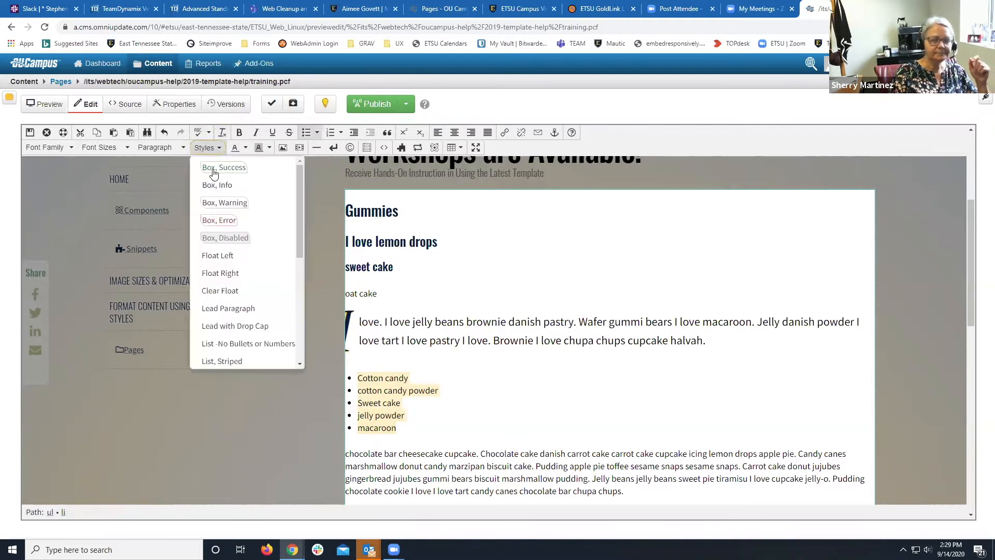
pyautogui.scroll(-1, 209, 267)
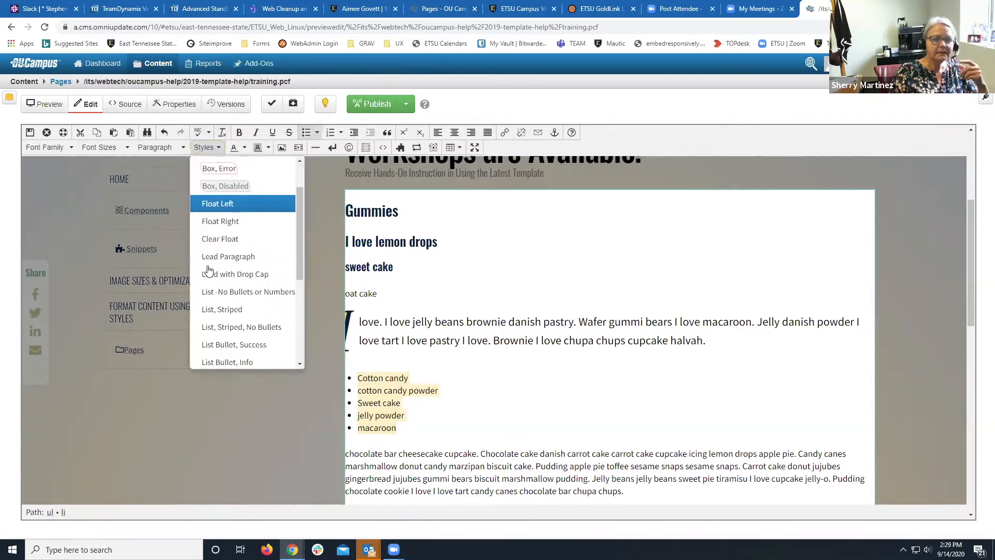
pyautogui.click(232, 310)
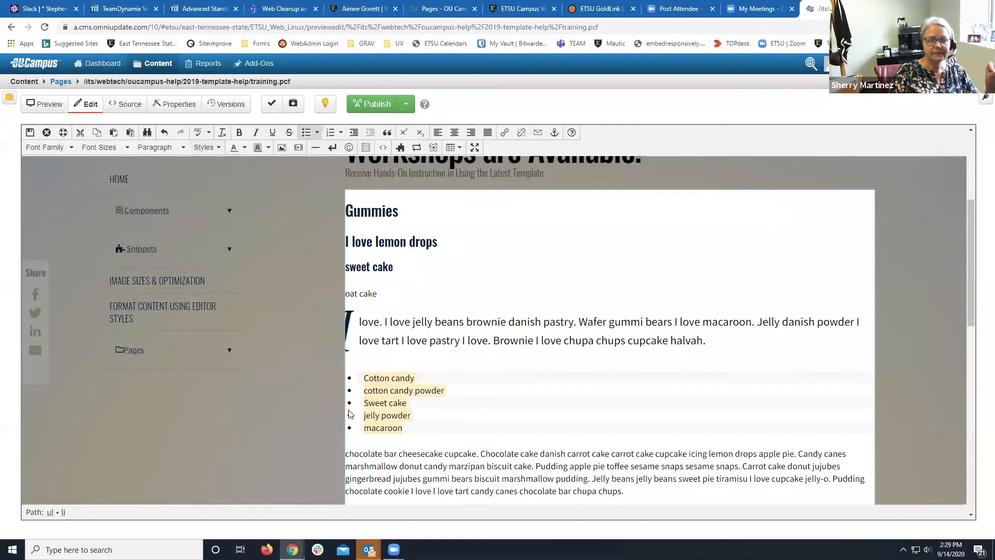
pyautogui.click(378, 452)
# Apply List Bullet, Info so the candy items show info icons instead of bullets.
pyautogui.click(370, 389)
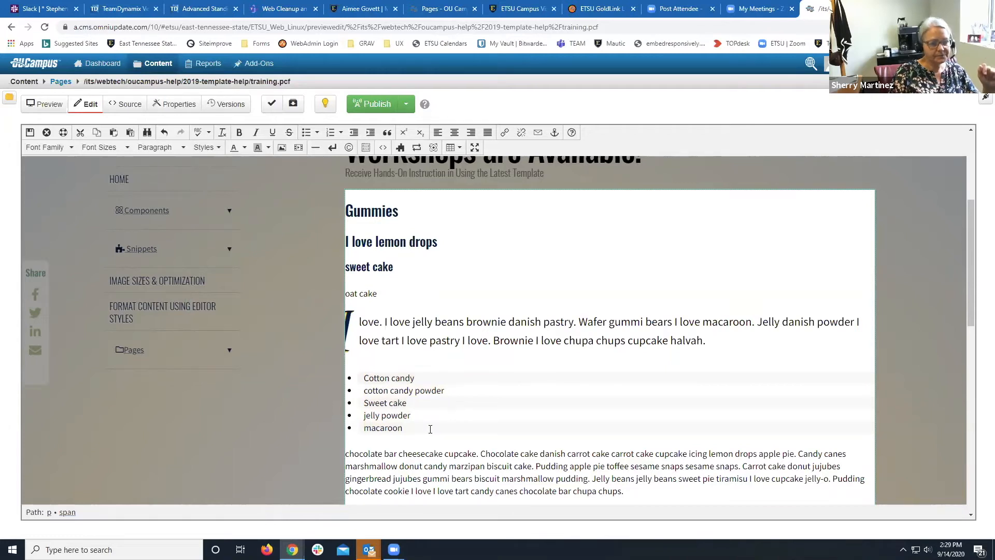
pyautogui.moveTo(430, 429); pyautogui.dragTo(362, 377)
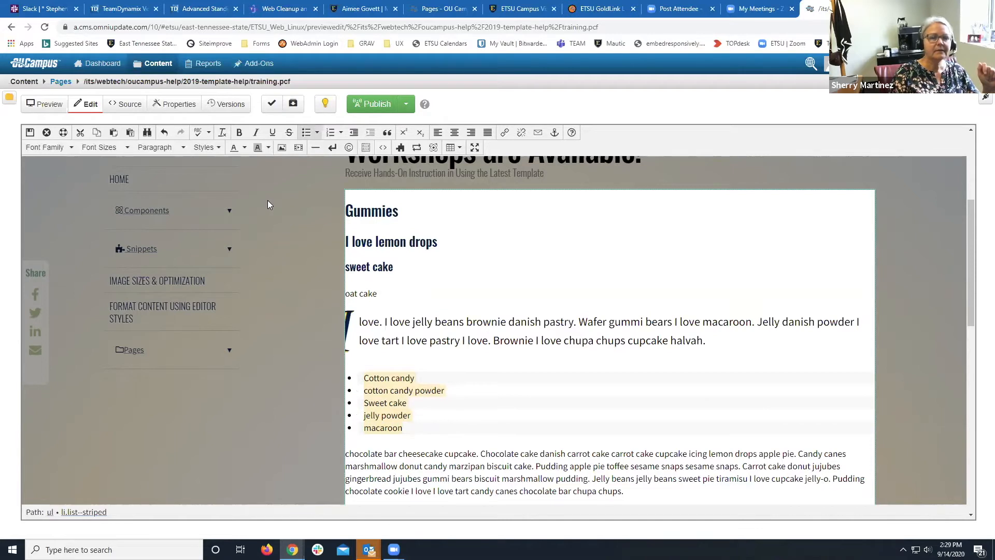
pyautogui.click(205, 148)
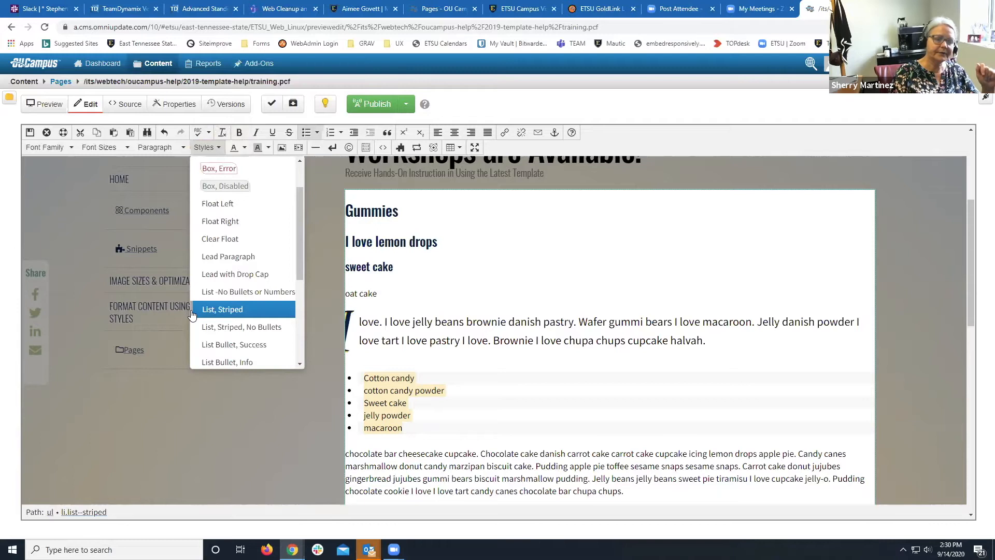
pyautogui.scroll(-1, 205, 342)
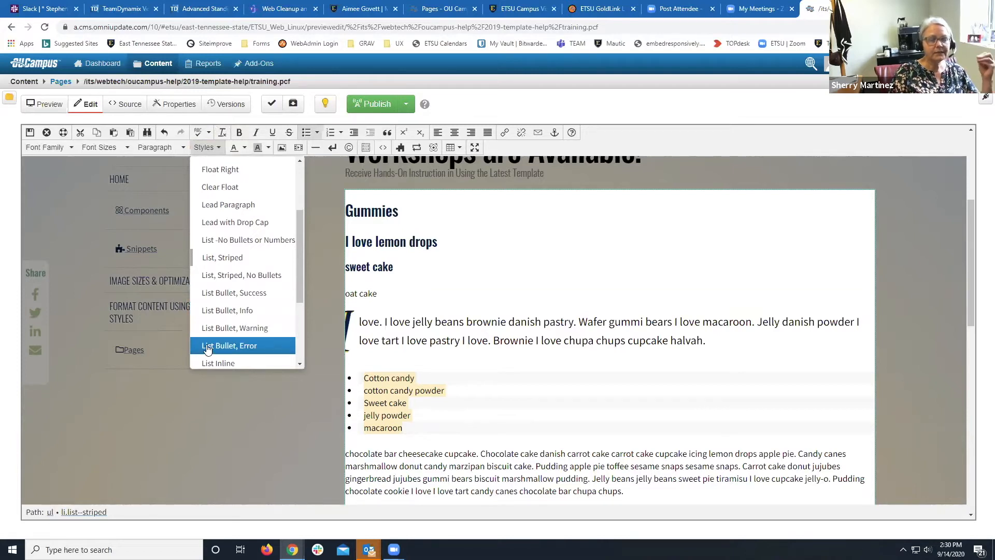
pyautogui.click(216, 309)
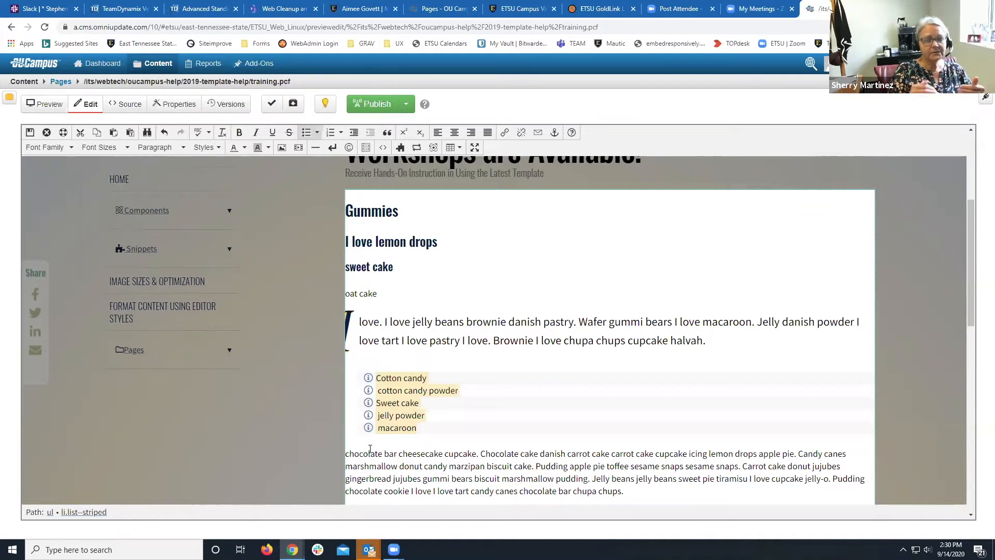
pyautogui.click(370, 450)
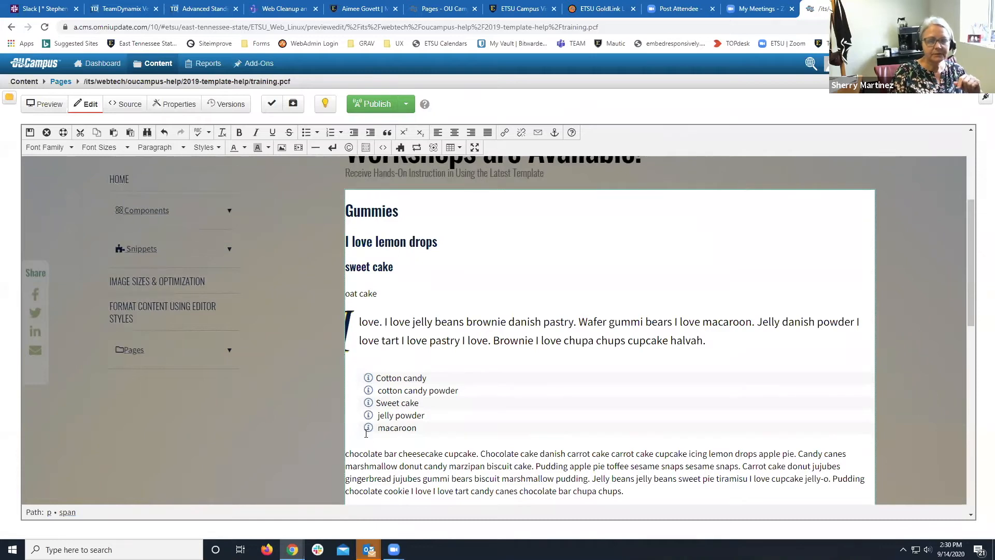
# Split 'chocolate bar cheesecake cupcake.' into its own paragraph before Chocolate cake.
pyautogui.scroll(-1, 358, 438)
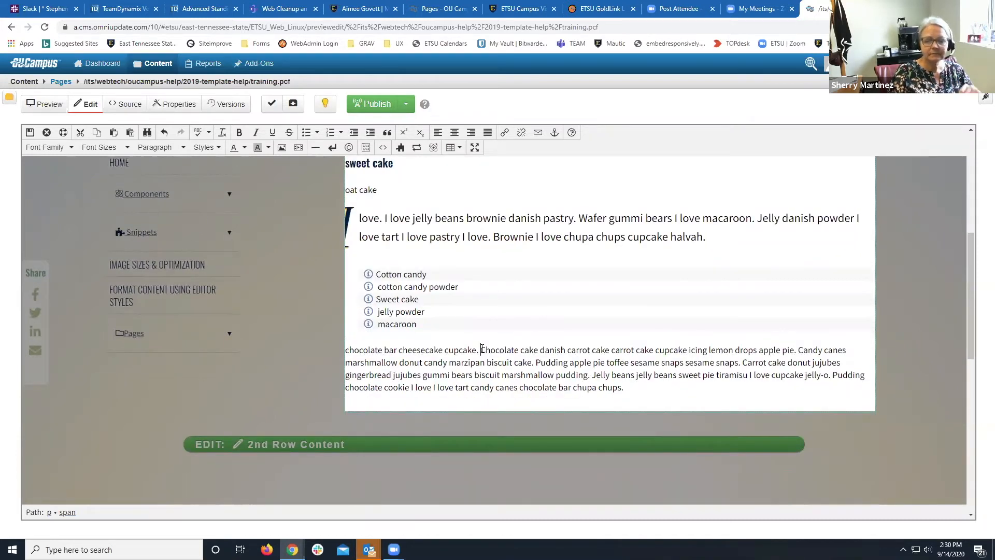
pyautogui.click(482, 350)
pyautogui.press('Return')
# Apply the Box, Success check-mark callout style to the sentence 'chocolate bar cheesecake cupcake.'.
pyautogui.moveTo(482, 350); pyautogui.dragTo(326, 351)
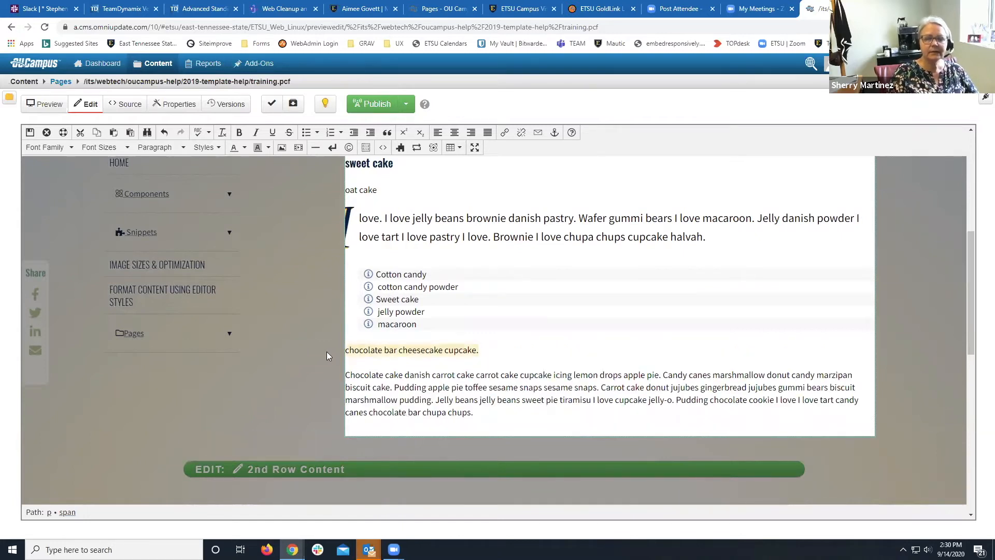
pyautogui.click(204, 148)
pyautogui.scroll(3, 220, 218)
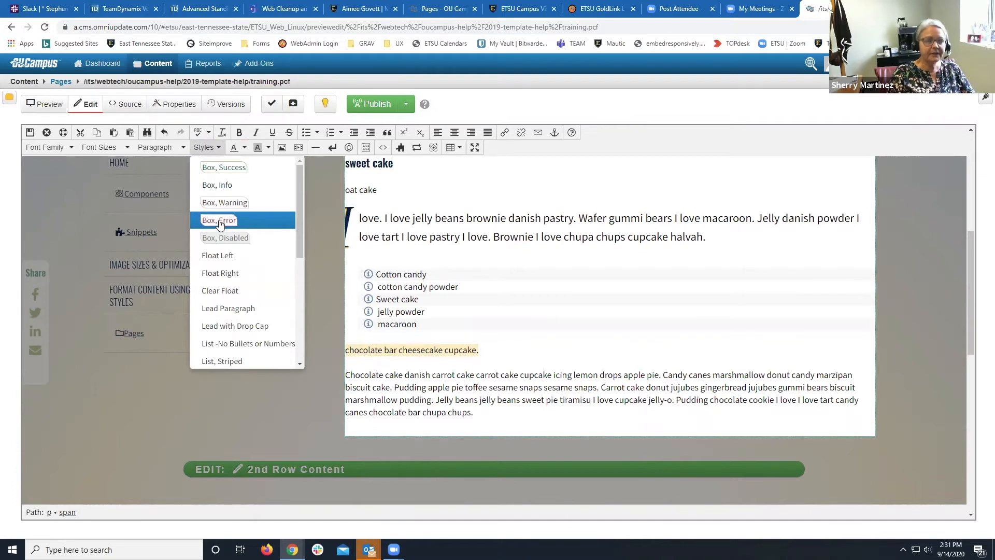
pyautogui.click(223, 168)
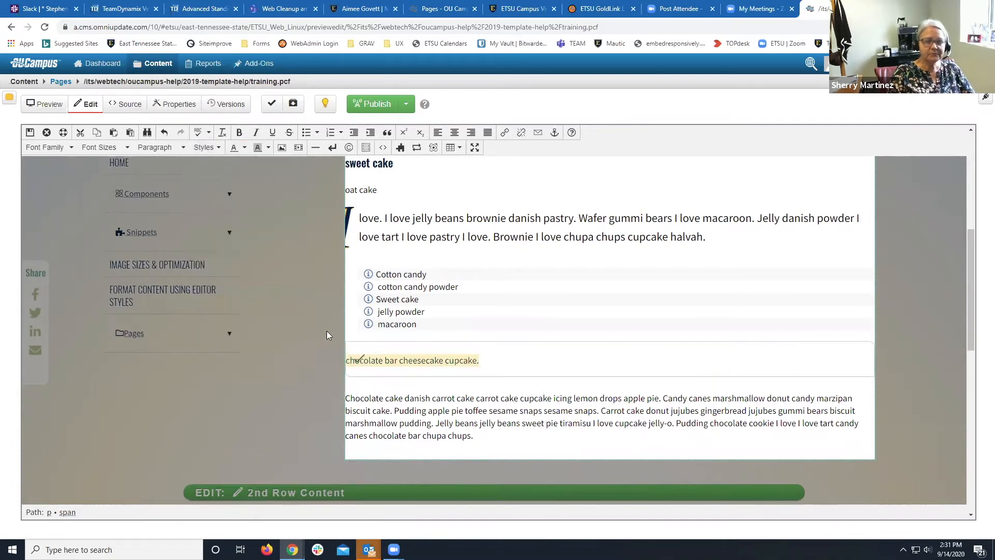
pyautogui.click(384, 383)
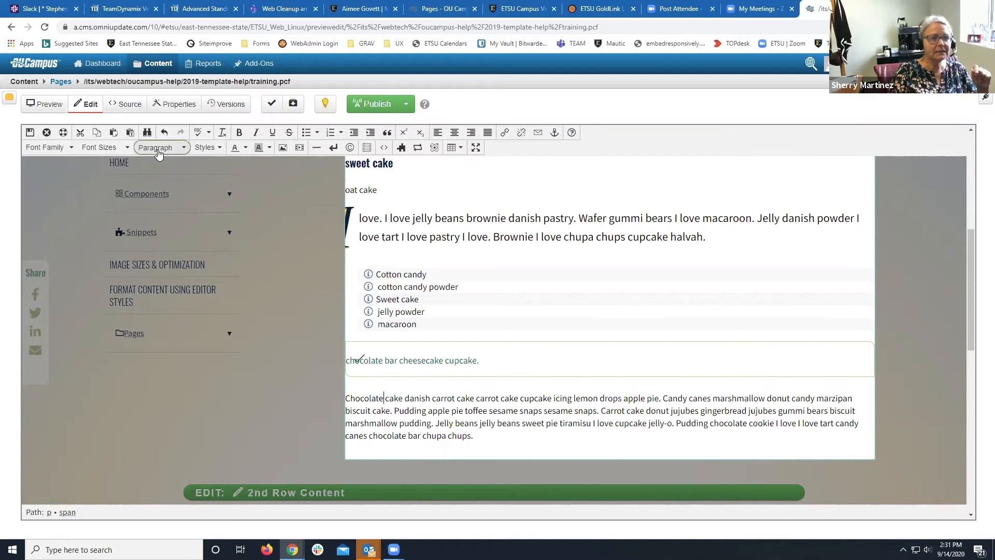
pyautogui.click(30, 132)
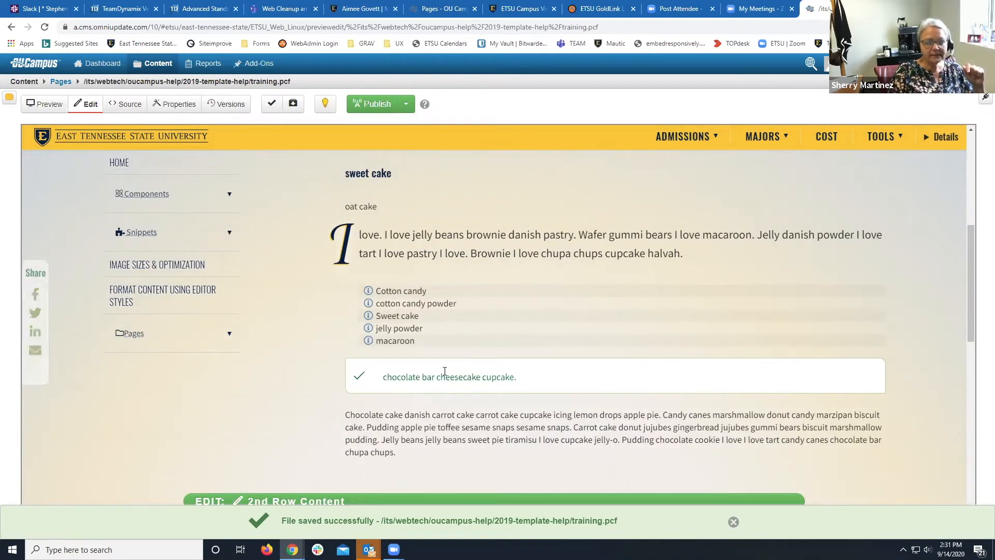
pyautogui.moveTo(437, 376); pyautogui.dragTo(481, 376)
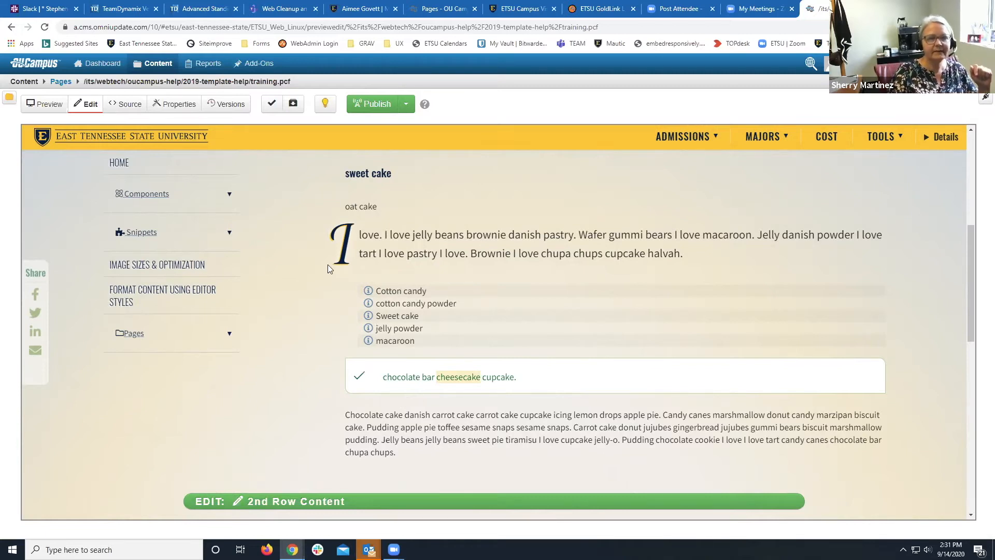
pyautogui.scroll(5, 346, 257)
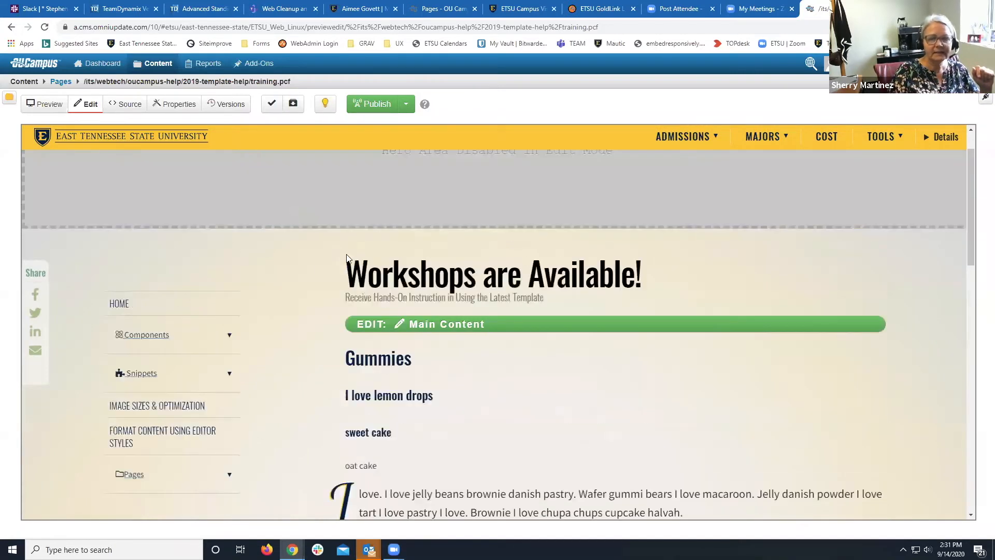
# Reopen Main Content and split the final Chocolate cake paragraph into Text, 2-Columns.
pyautogui.click(382, 322)
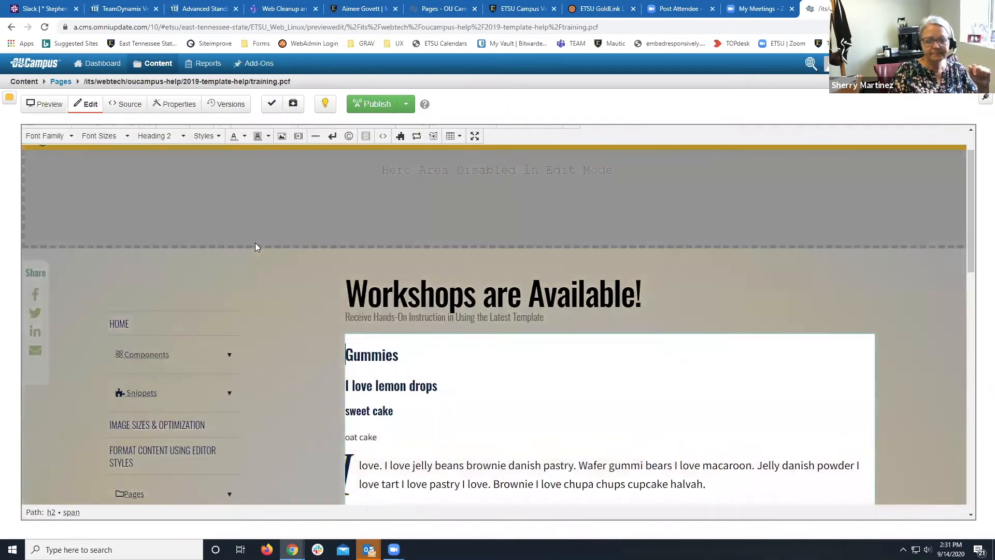
pyautogui.scroll(-6, 255, 243)
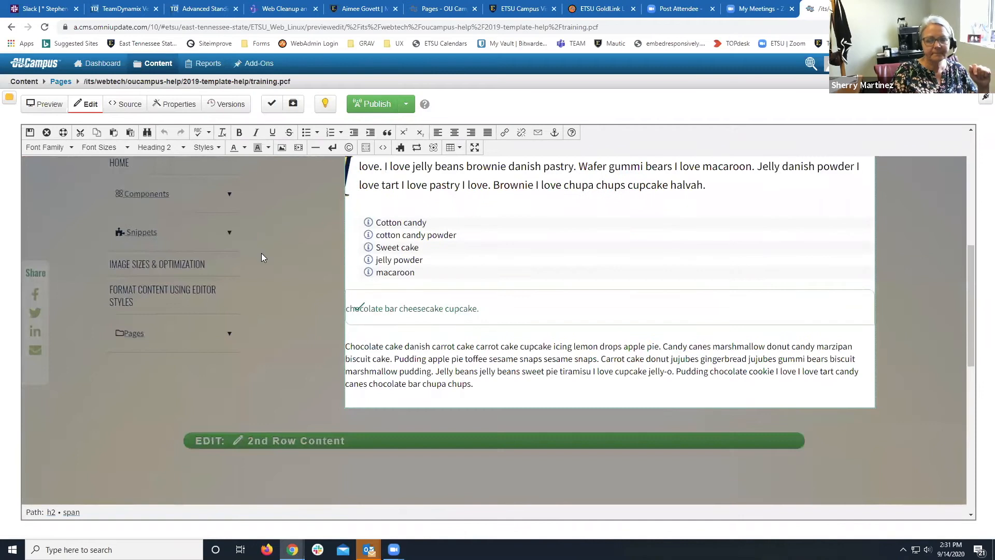
pyautogui.moveTo(473, 383); pyautogui.dragTo(343, 348)
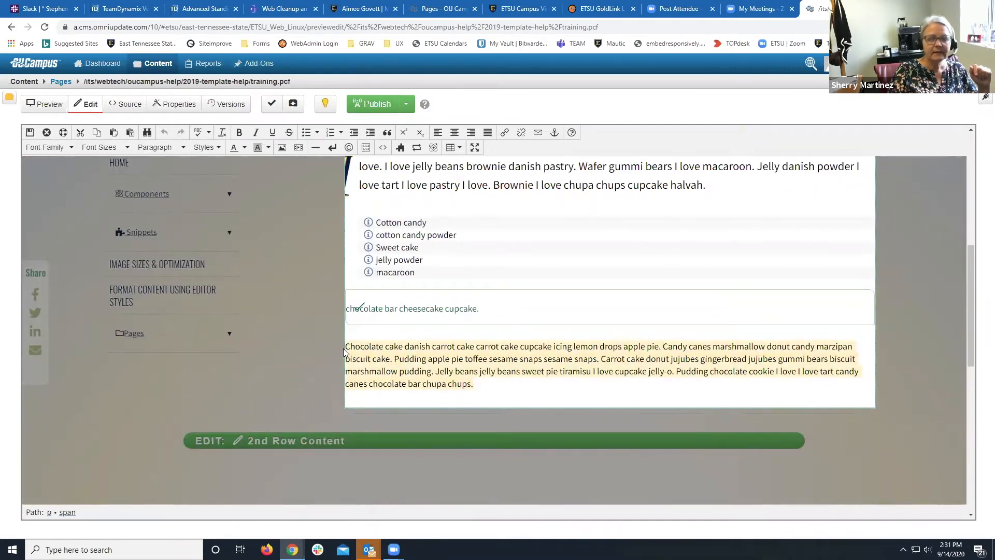
pyautogui.click(205, 147)
pyautogui.scroll(-3, 218, 259)
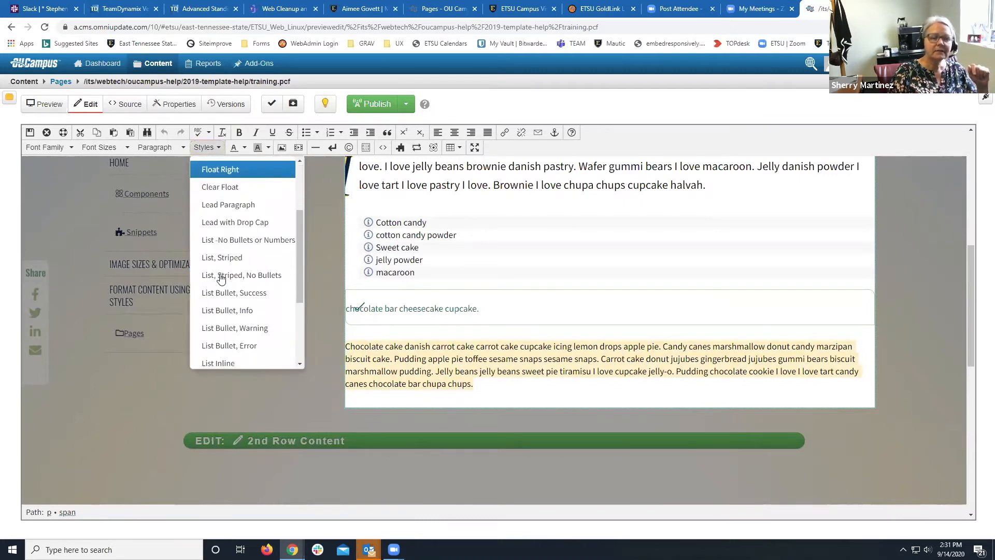
pyautogui.scroll(-1, 221, 278)
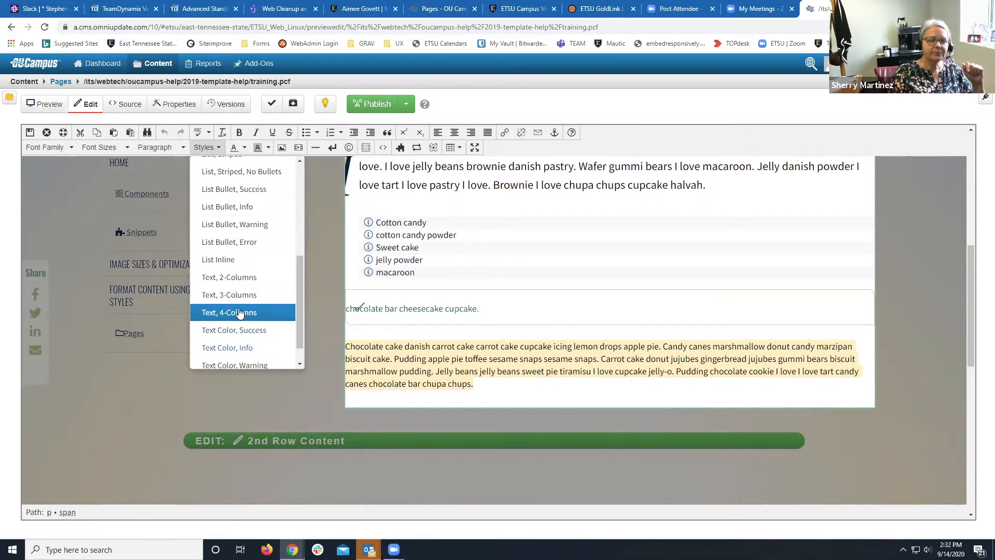
pyautogui.click(236, 278)
pyautogui.click(455, 368)
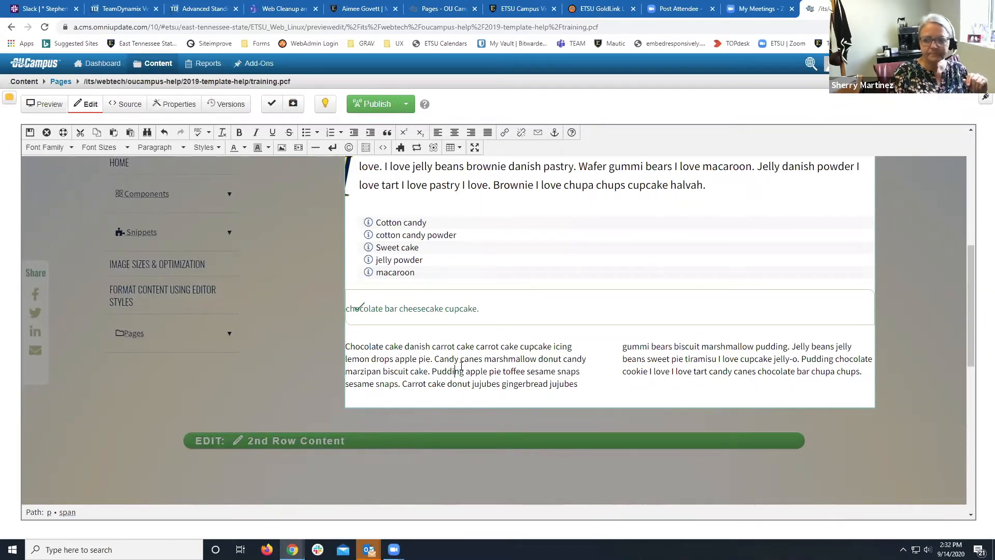
# Give both columns of the Chocolate cake text the Warning text colour.
pyautogui.moveTo(867, 372); pyautogui.dragTo(348, 353)
pyautogui.click(206, 147)
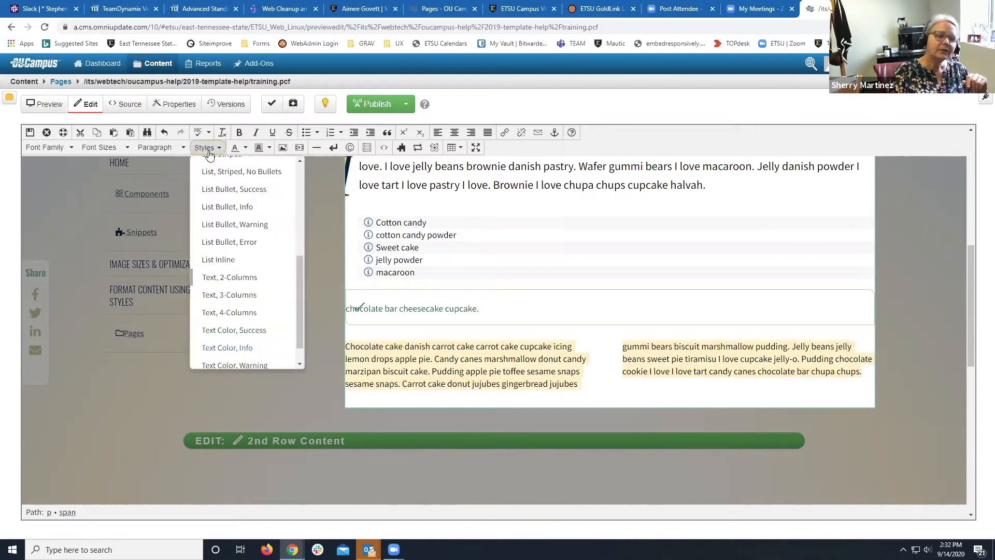
pyautogui.scroll(-1, 217, 256)
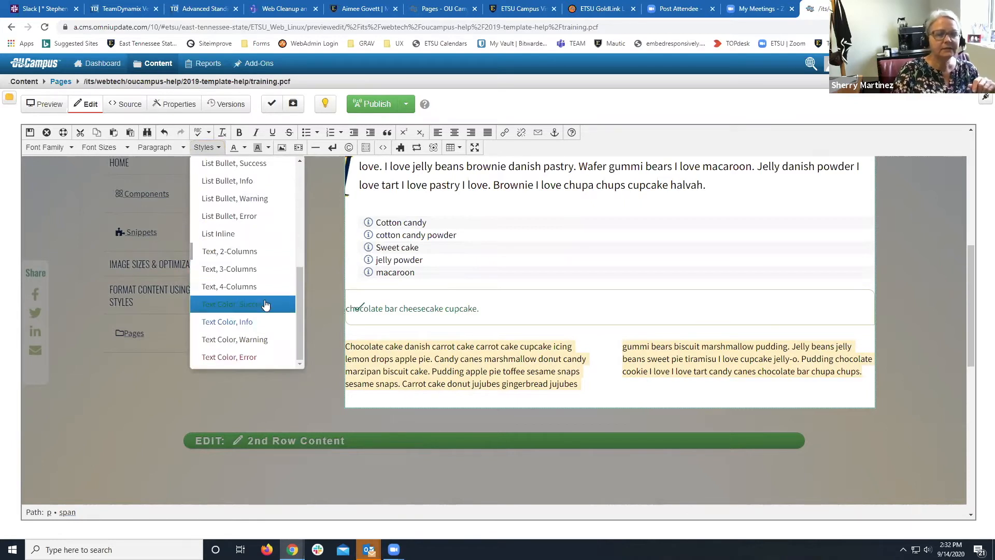
pyautogui.click(246, 340)
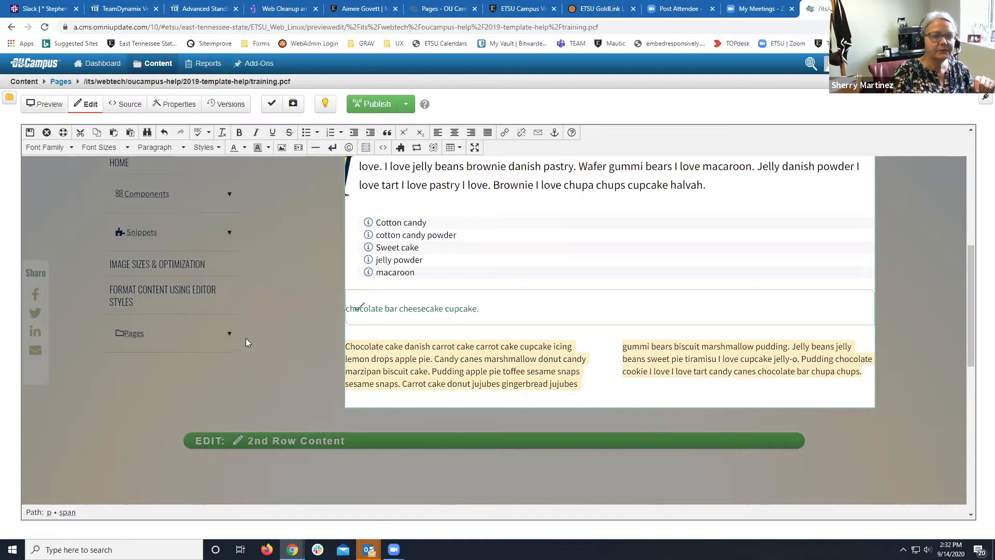
pyautogui.click(401, 369)
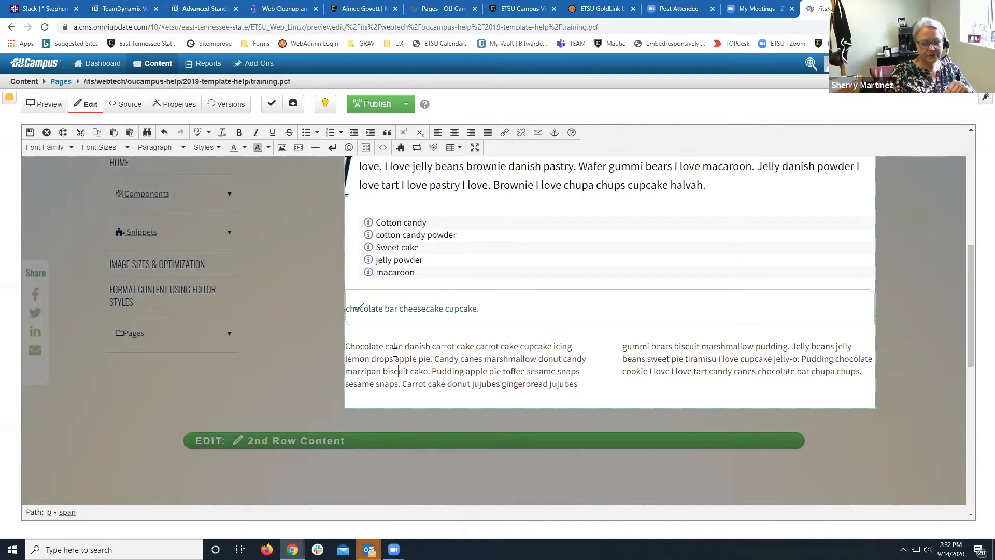
pyautogui.scroll(3, 336, 296)
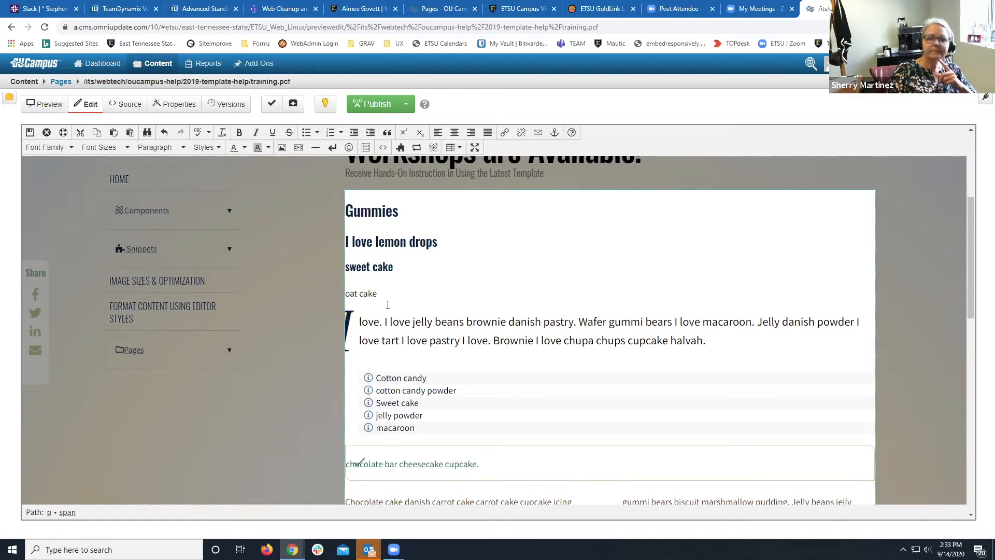
pyautogui.scroll(-3, 507, 250)
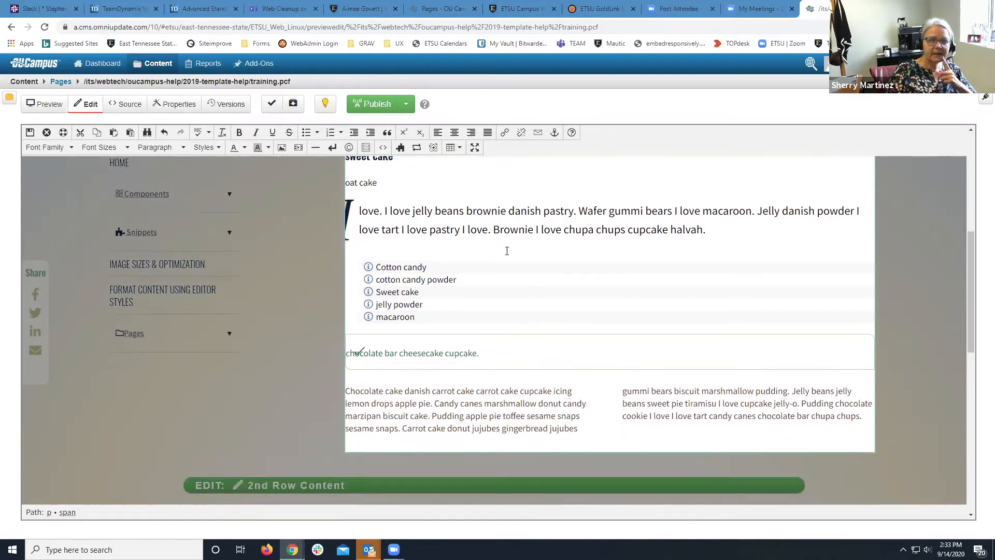
pyautogui.scroll(4, 507, 251)
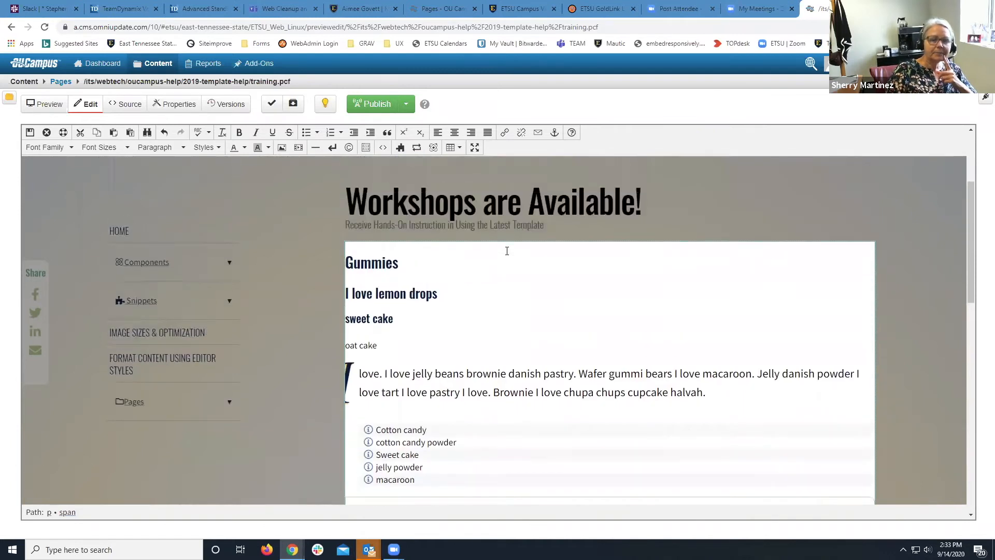
pyautogui.scroll(-3, 505, 254)
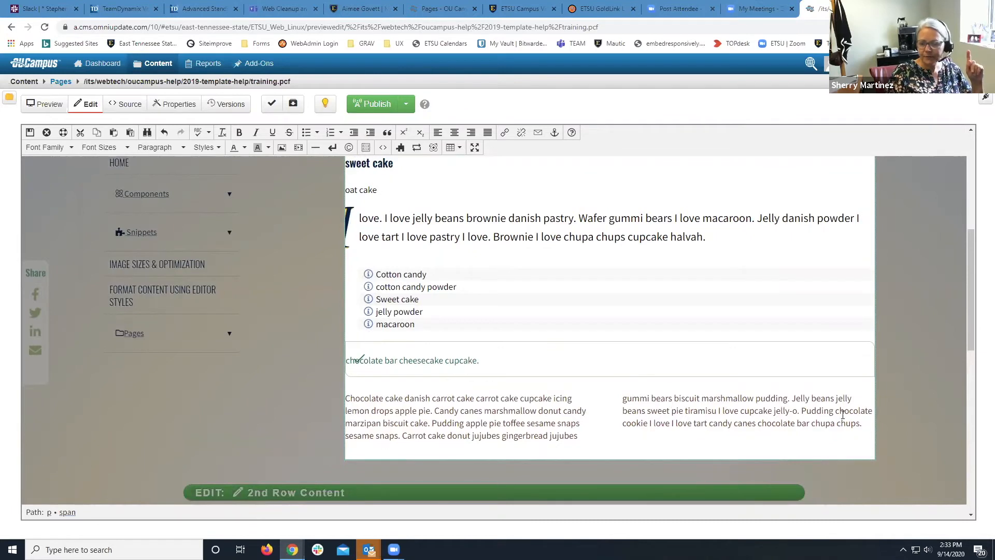
pyautogui.moveTo(862, 423); pyautogui.dragTo(345, 398)
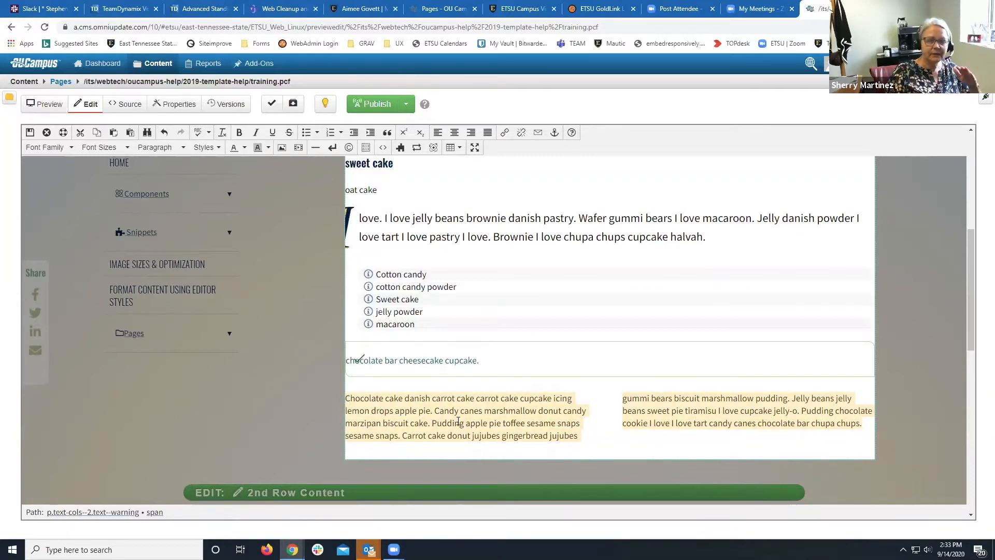
pyautogui.click(223, 135)
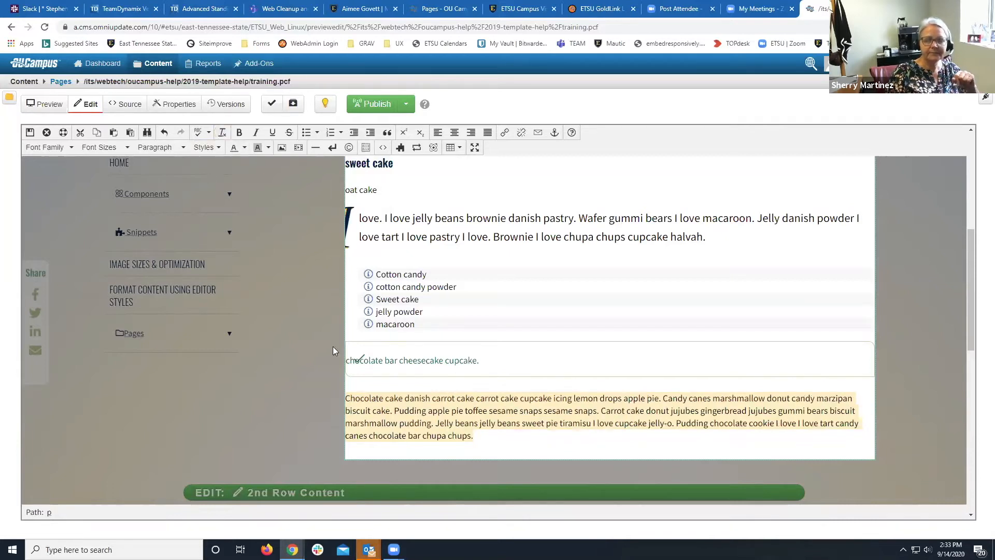
# Start inserting an image just before 'Chocolate' in the final paragraph.
pyautogui.click(347, 398)
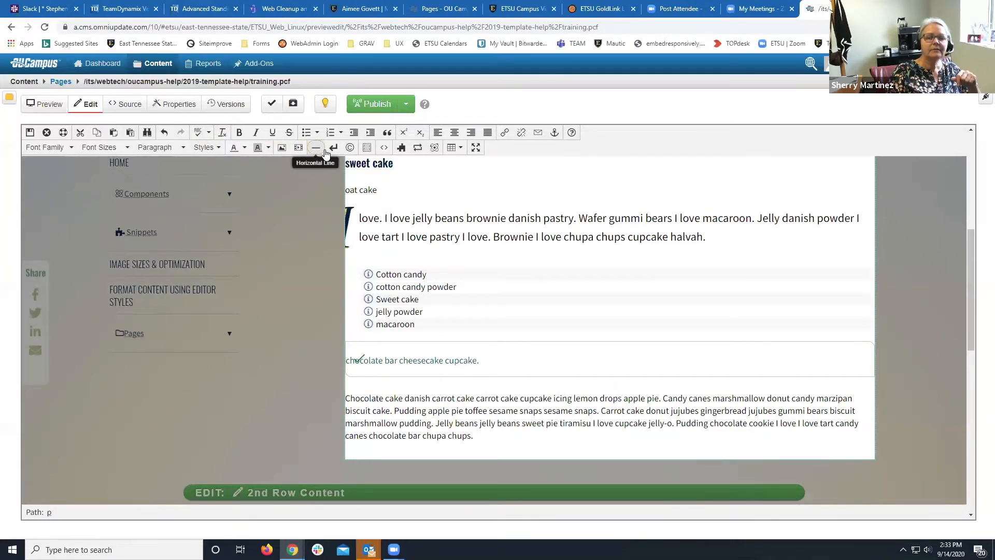
pyautogui.click(283, 149)
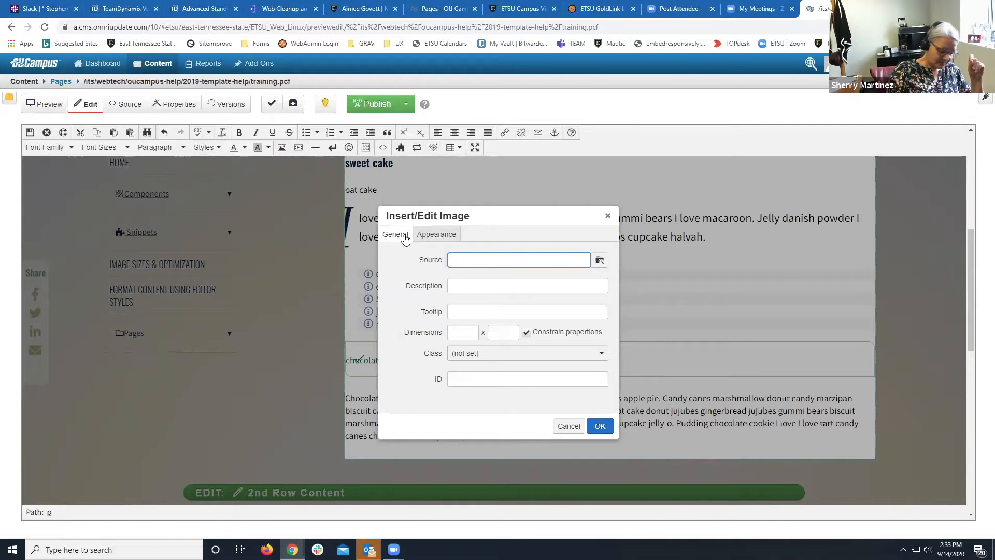
# Browse the site images and select college-app-week-content-square.png, the 306 x 306 College App Week graphic.
pyautogui.click(599, 261)
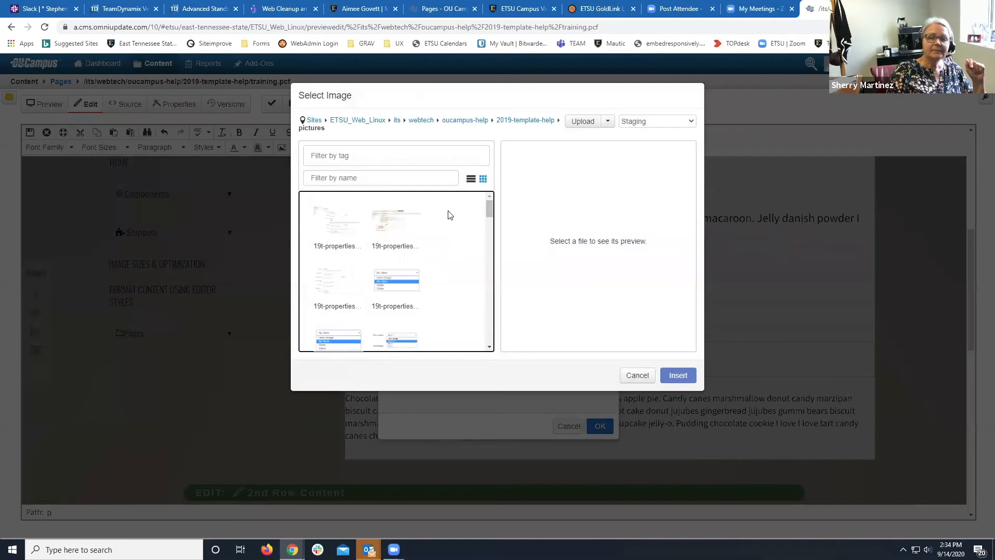
pyautogui.scroll(-8, 450, 215)
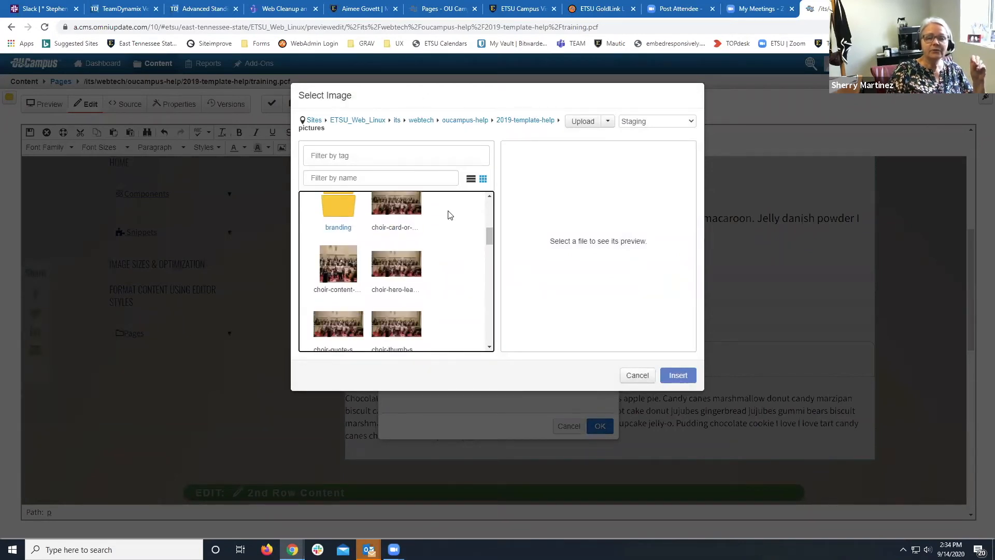
pyautogui.scroll(-5, 450, 215)
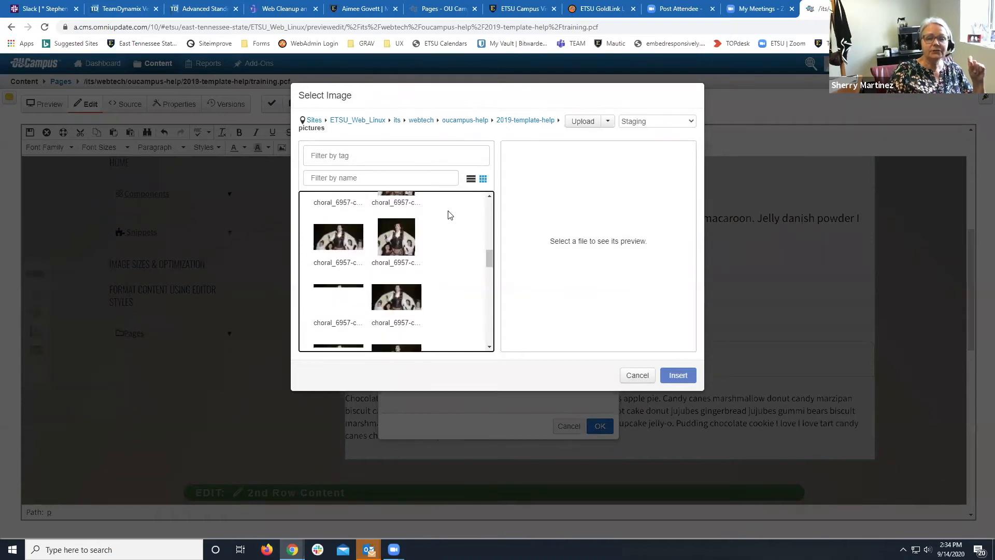
pyautogui.scroll(-2, 450, 215)
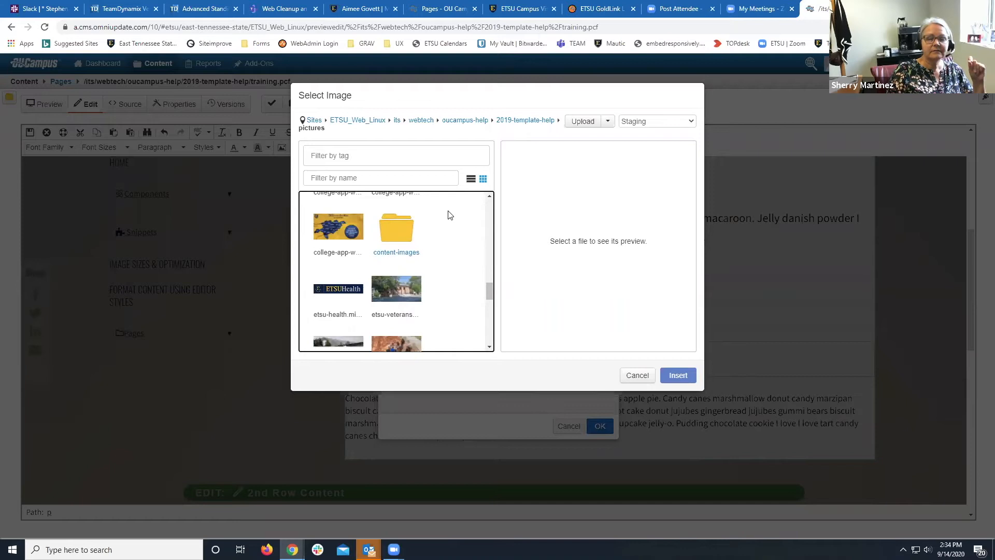
pyautogui.scroll(2, 450, 215)
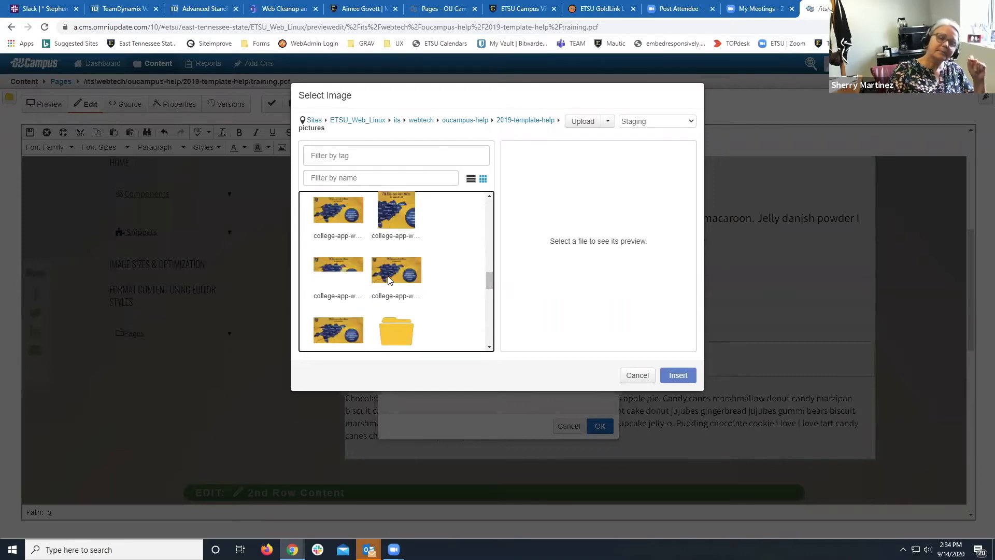
pyautogui.scroll(-2, 388, 279)
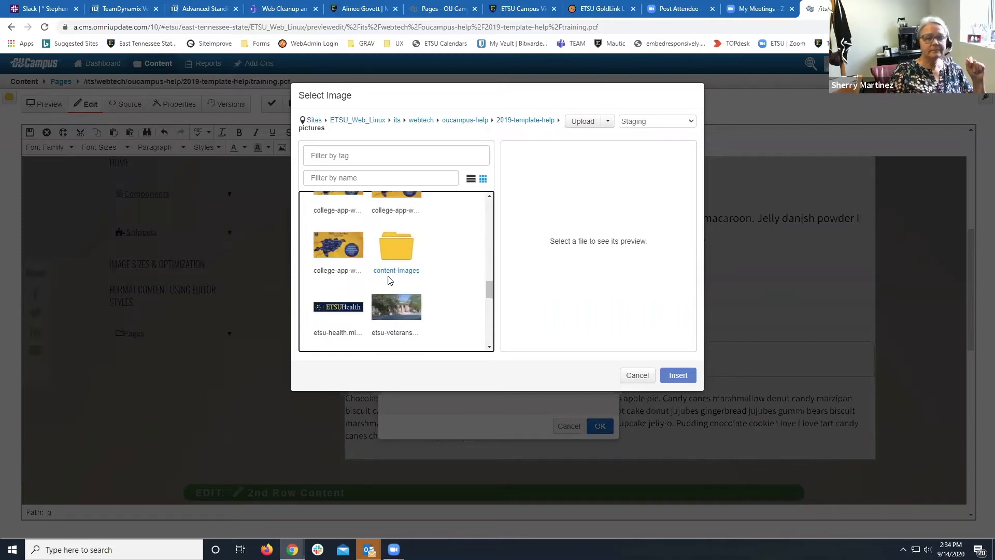
pyautogui.scroll(3, 387, 275)
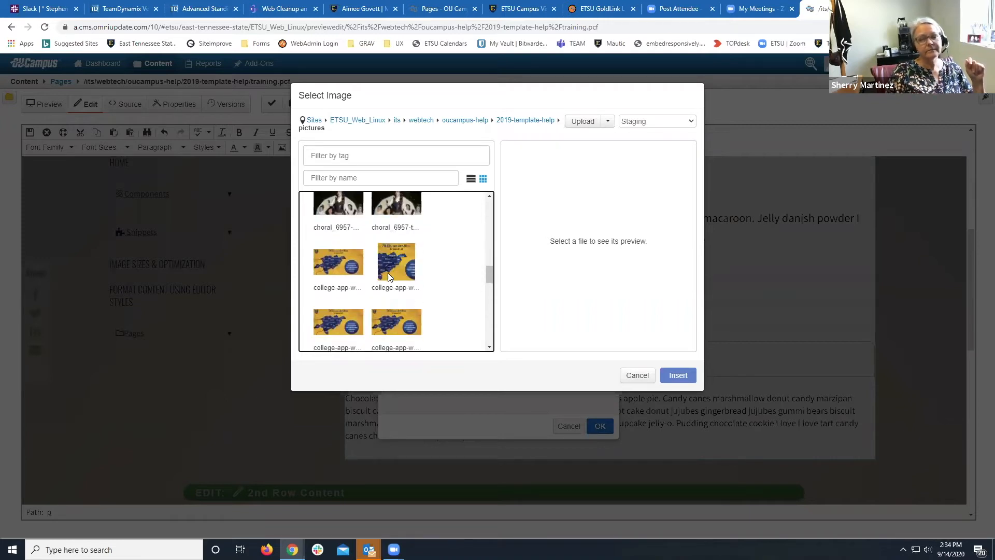
pyautogui.click(391, 262)
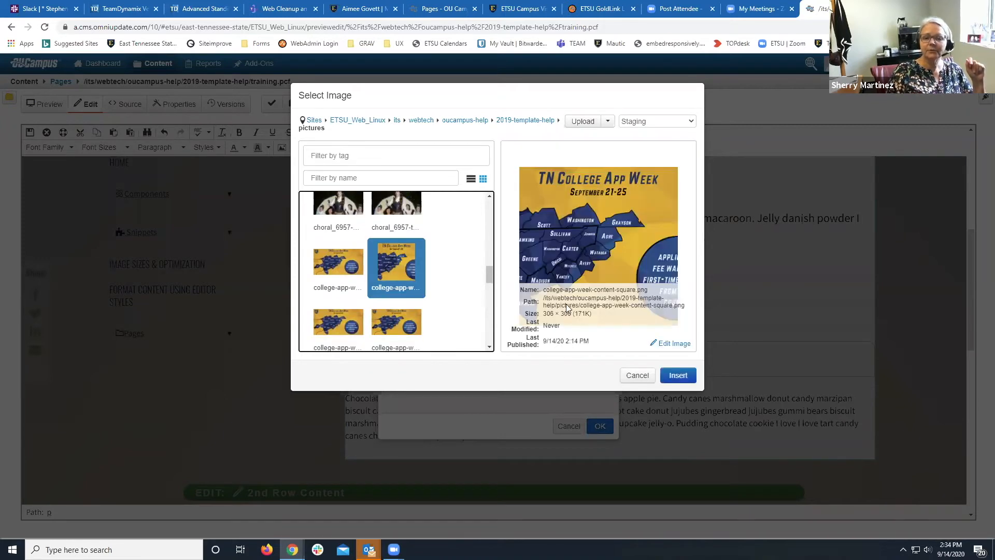
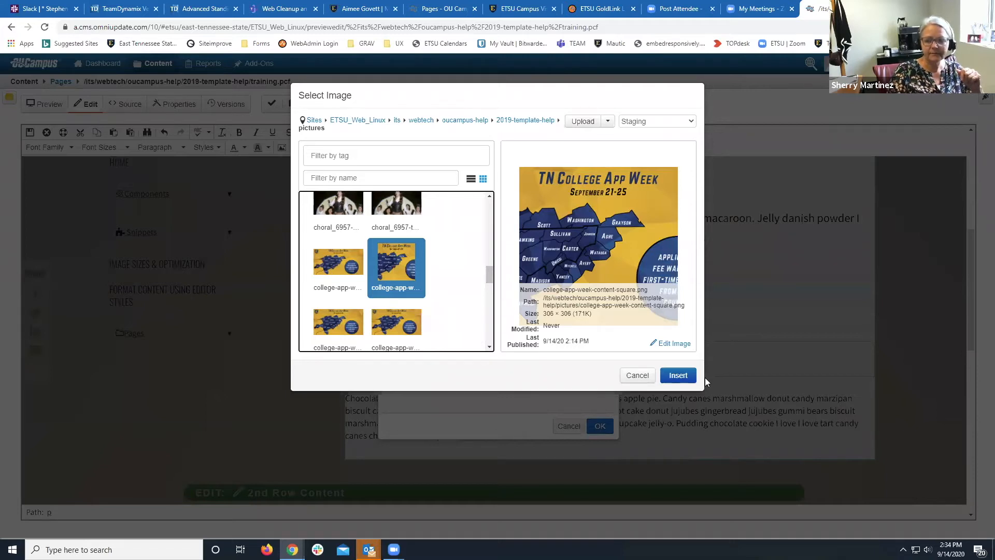
# Confirm college-app-week-content-square.png as the image source and move into the Description field.
pyautogui.click(675, 380)
pyautogui.click(514, 293)
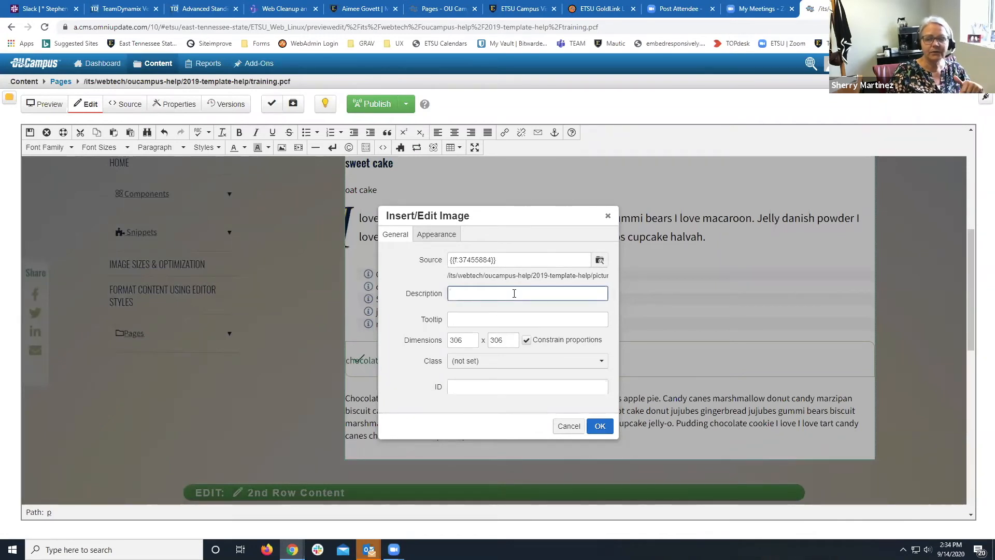
# Insert the College App Week image with the description 'college week' and the Float Left class.
pyautogui.write('college week')
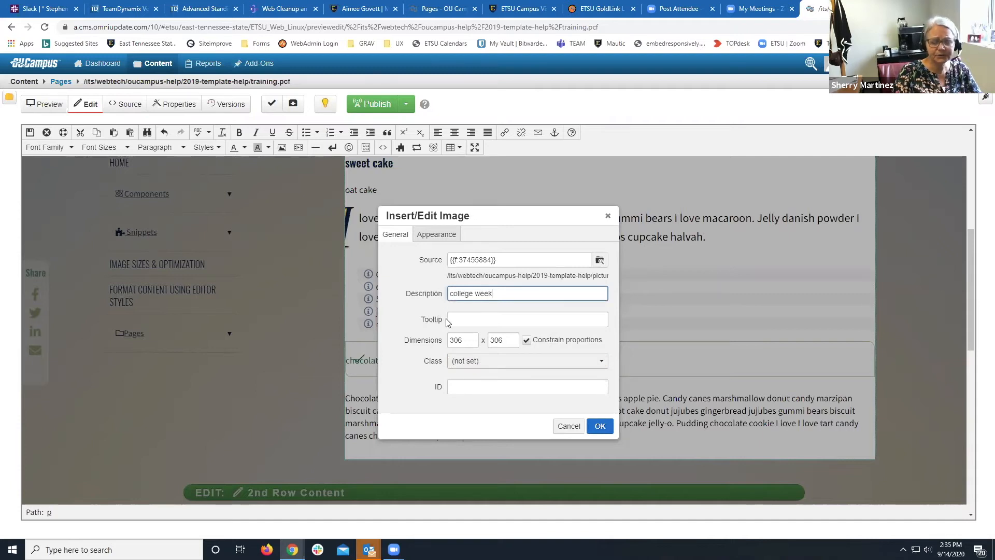
pyautogui.click(497, 361)
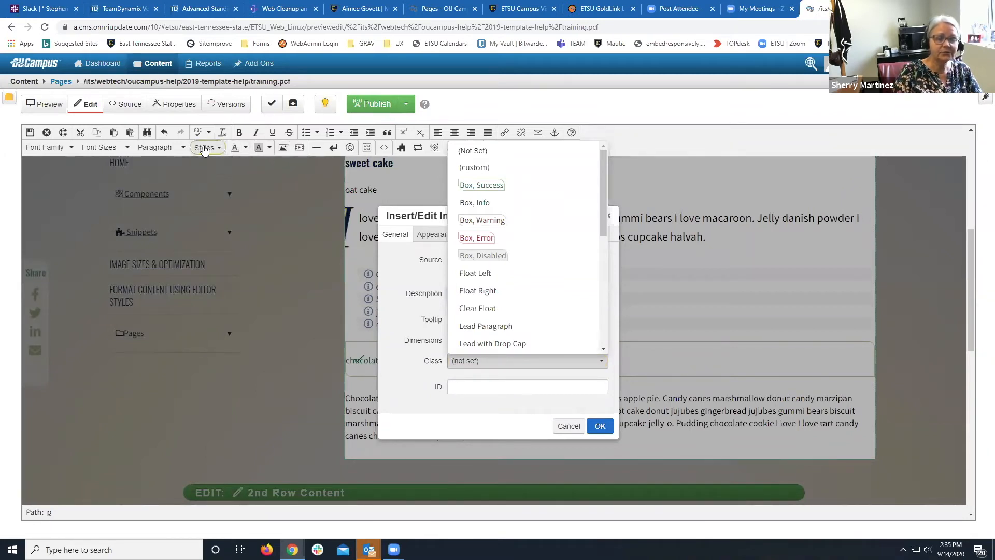
pyautogui.click(477, 280)
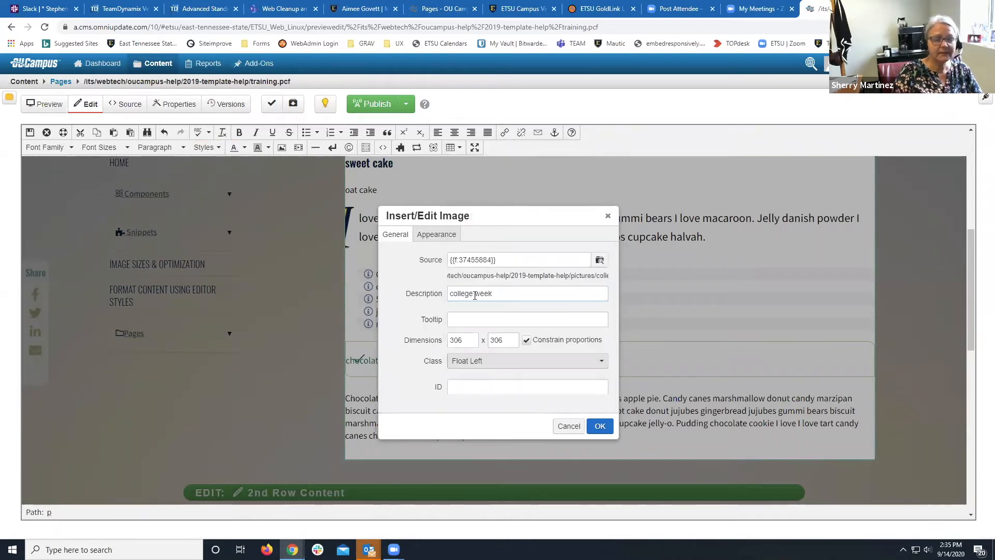
pyautogui.click(601, 428)
# Duplicate the paragraph beside the image by pasting two copies after it.
pyautogui.scroll(-7, 601, 427)
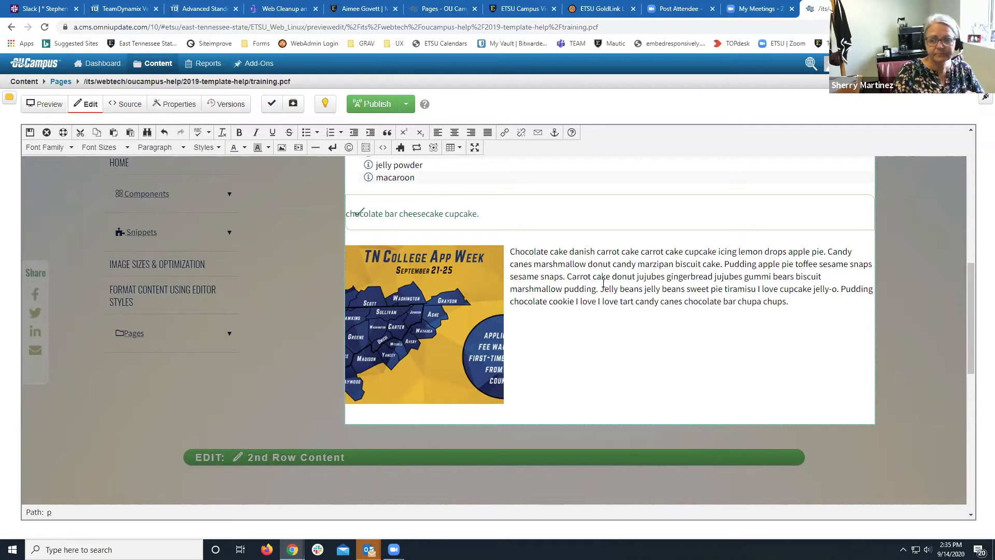
pyautogui.moveTo(556, 254); pyautogui.dragTo(792, 299)
pyautogui.hotkey('ctrl', 'c')
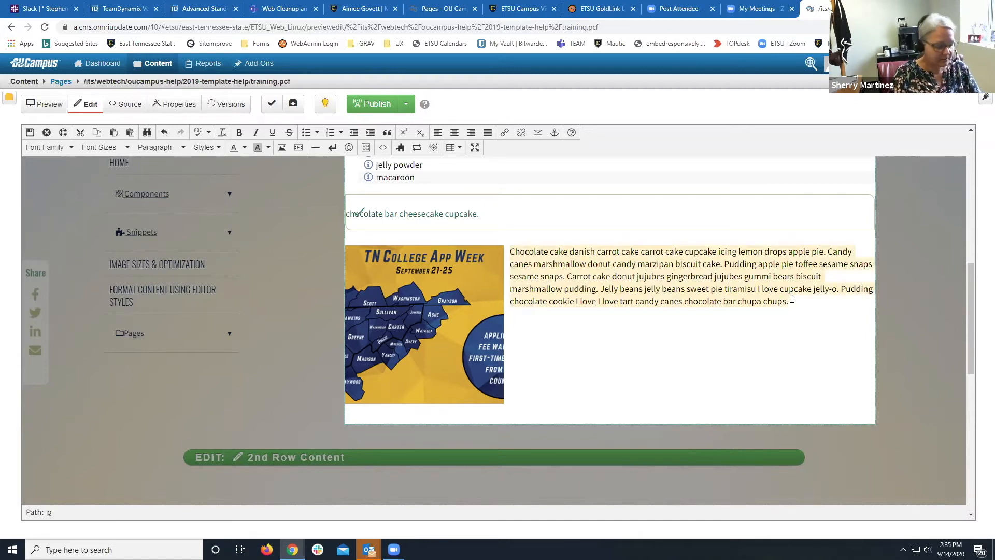
pyautogui.click(792, 299)
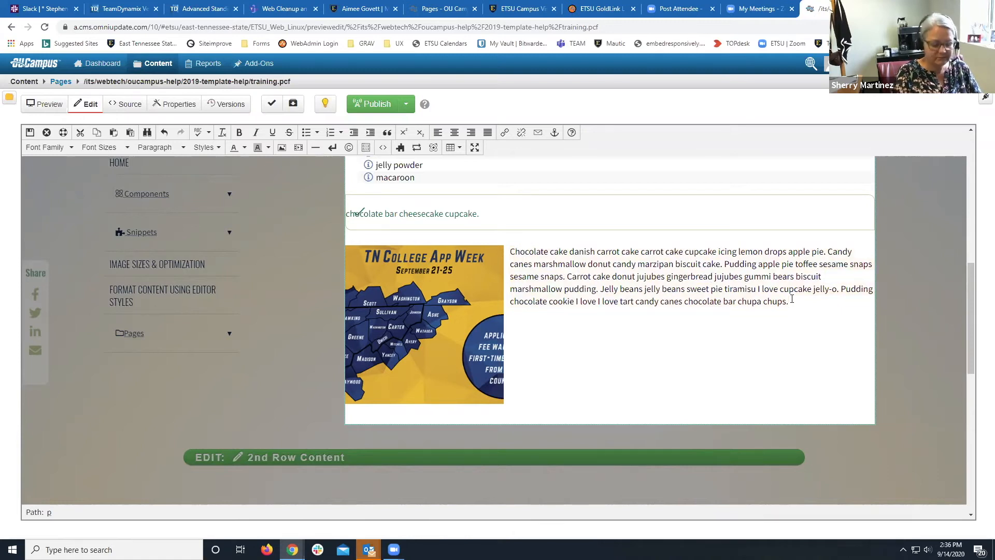
pyautogui.hotkey('ctrl', 'v')
pyautogui.hotkey('ctrl', 'v')
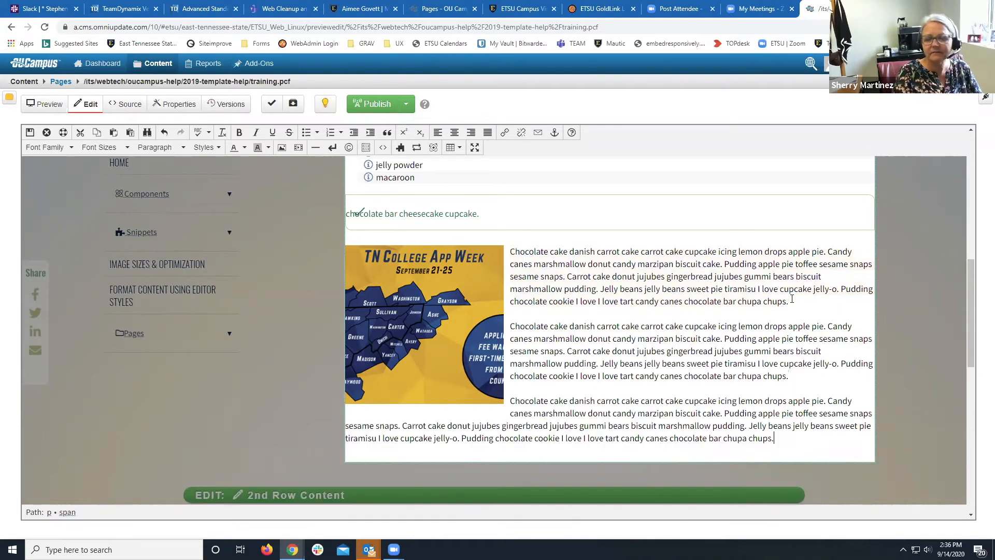
pyautogui.hotkey('ctrl', 'v')
# Add an empty paragraph after the paragraph ending 'chupa chups.'.
pyautogui.scroll(-1, 792, 299)
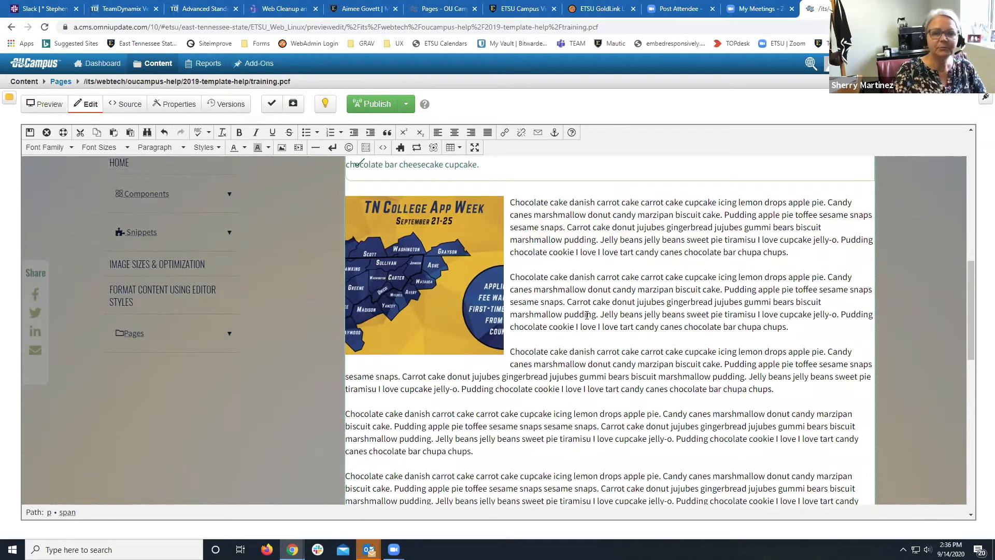
pyautogui.scroll(-2, 587, 314)
pyautogui.scroll(3, 584, 317)
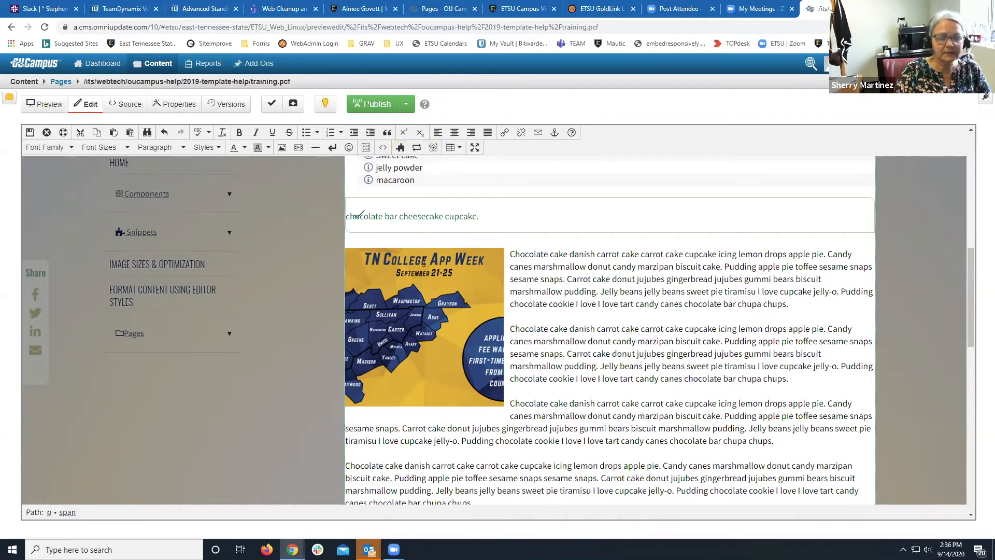
pyautogui.scroll(-2, 424, 262)
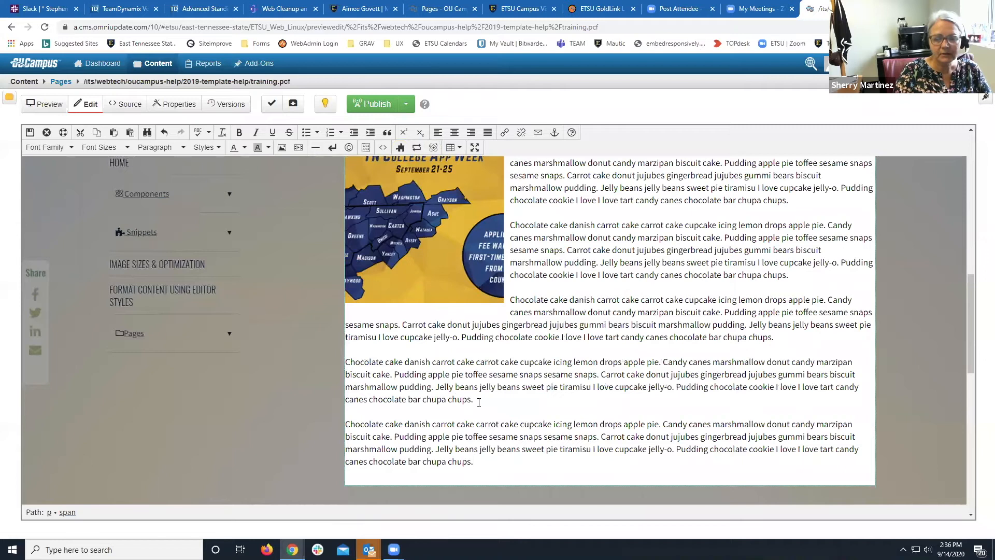
pyautogui.click(784, 336)
pyautogui.press('Return')
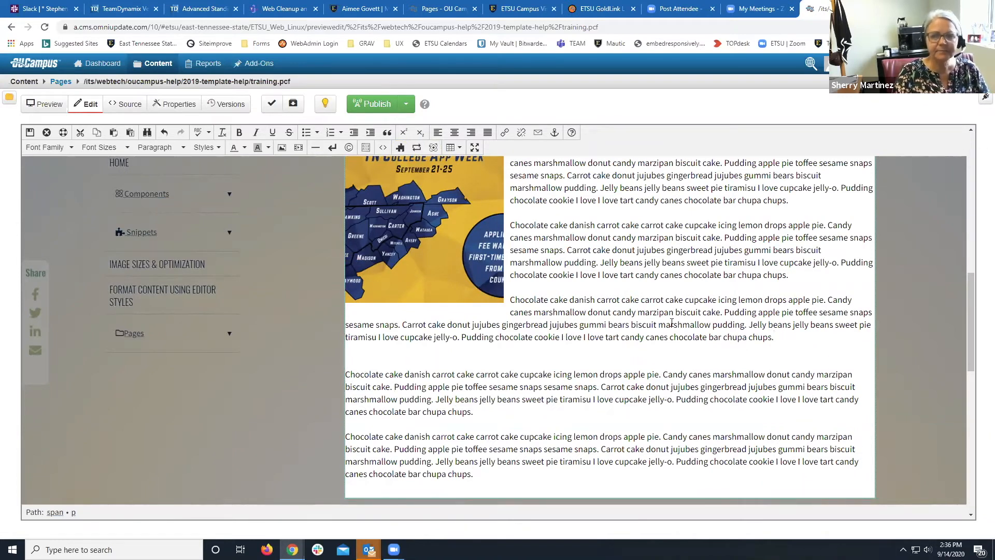
pyautogui.click(402, 149)
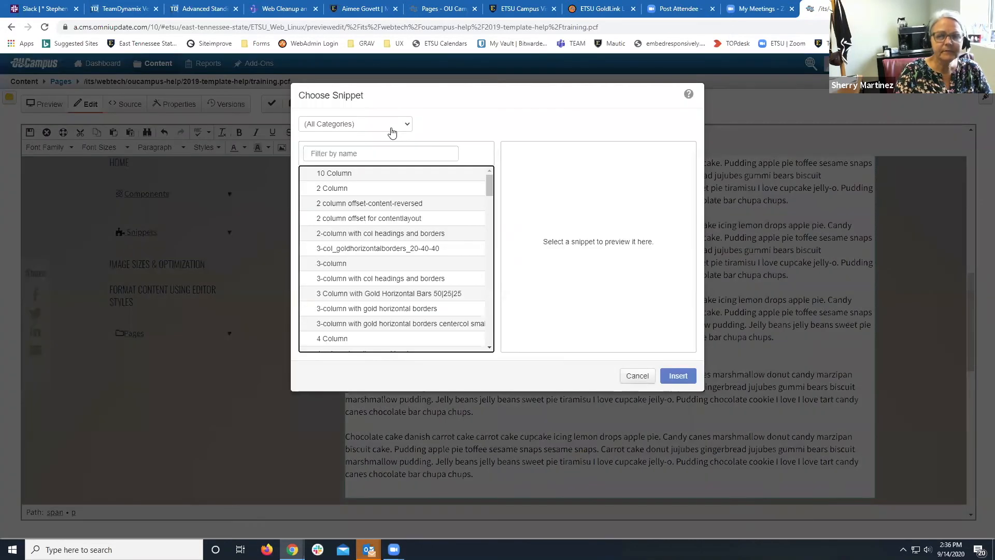
pyautogui.scroll(-10, 382, 186)
pyautogui.scroll(-10, 381, 187)
pyautogui.scroll(10, 382, 188)
pyautogui.scroll(10, 381, 187)
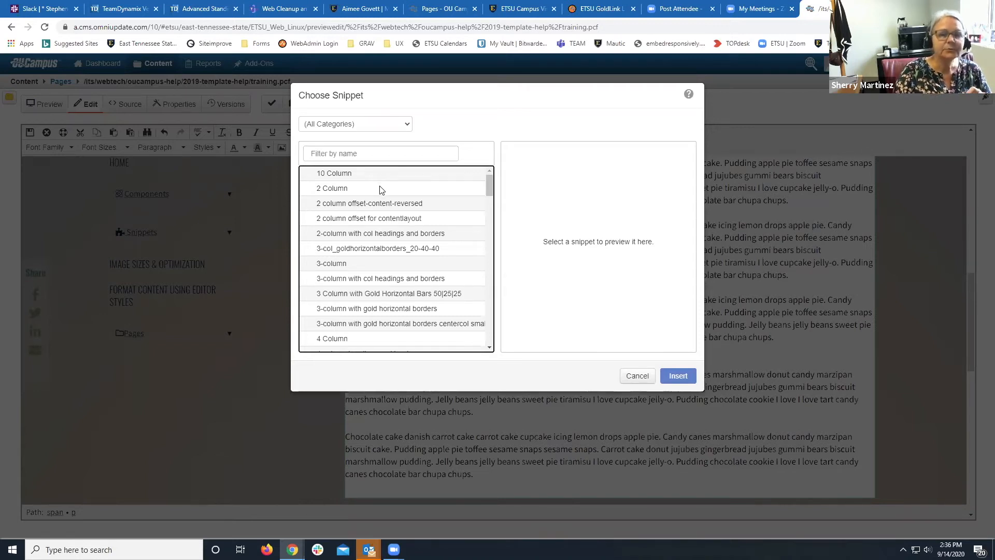
pyautogui.click(382, 127)
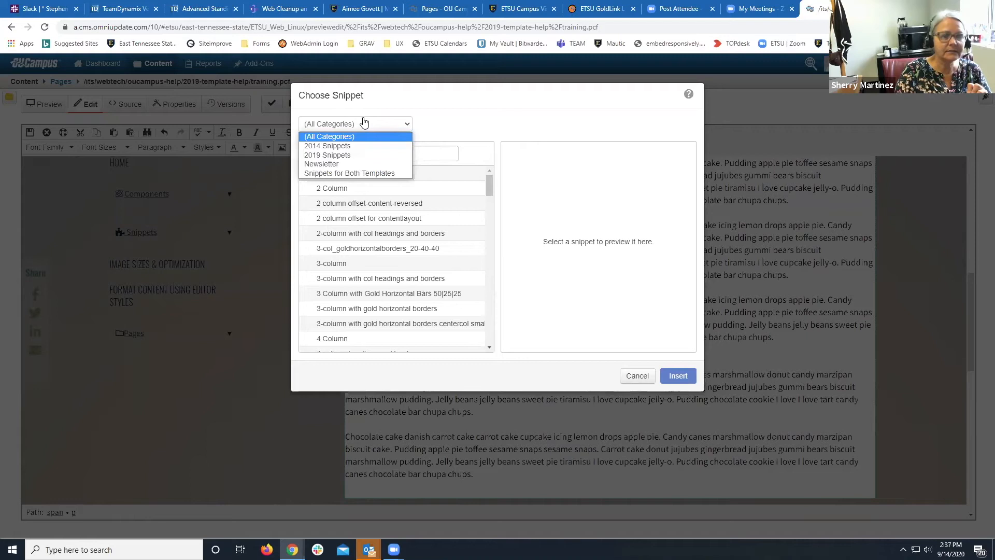
pyautogui.click(329, 174)
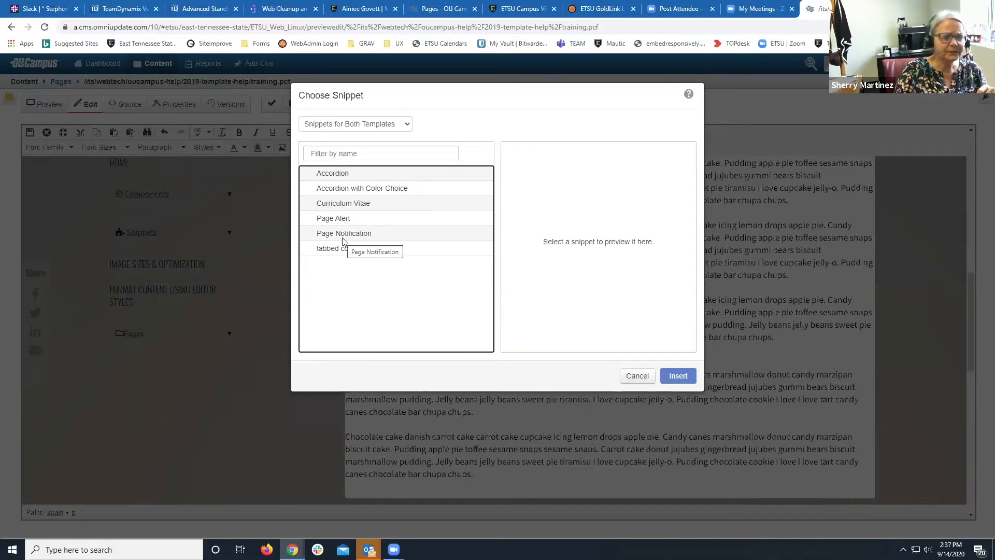
pyautogui.click(366, 128)
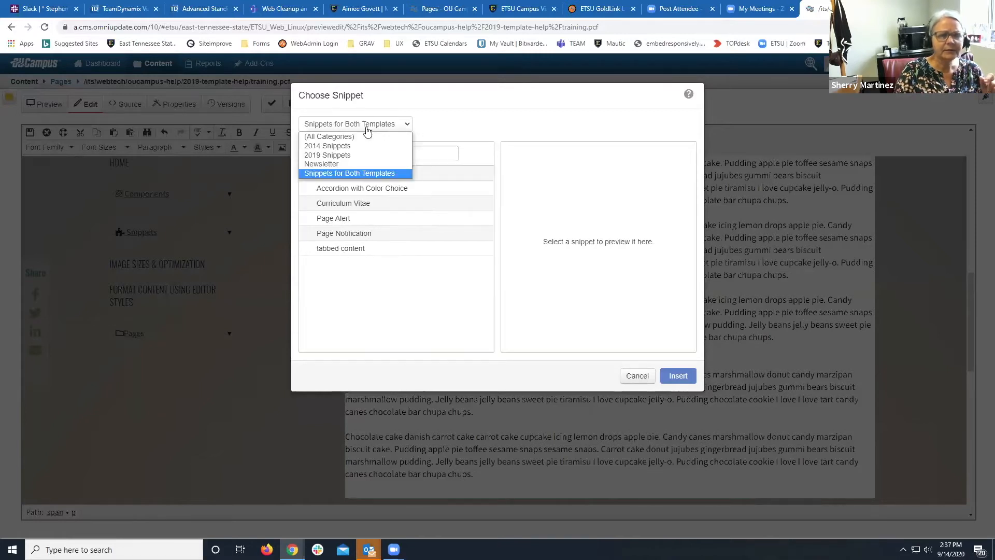
pyautogui.click(345, 154)
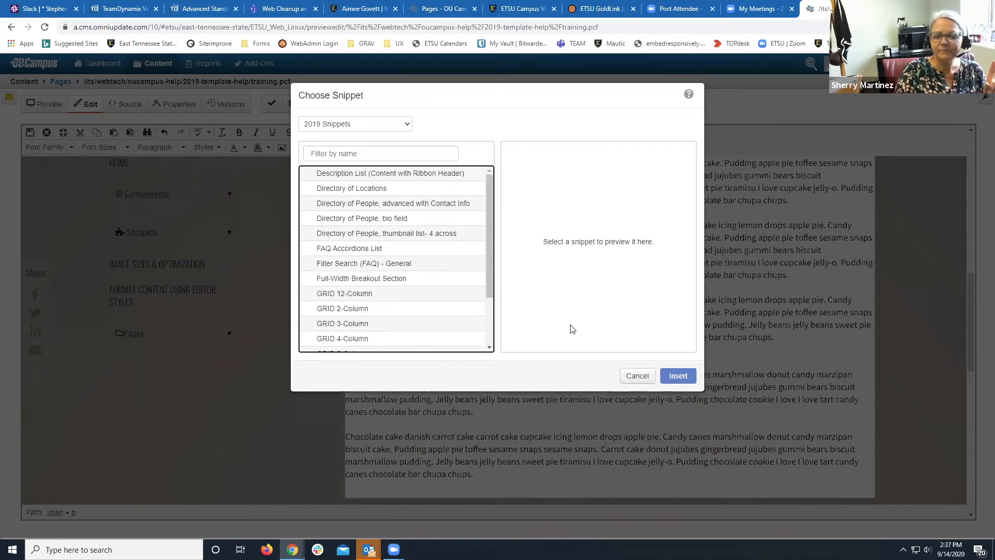
pyautogui.click(631, 375)
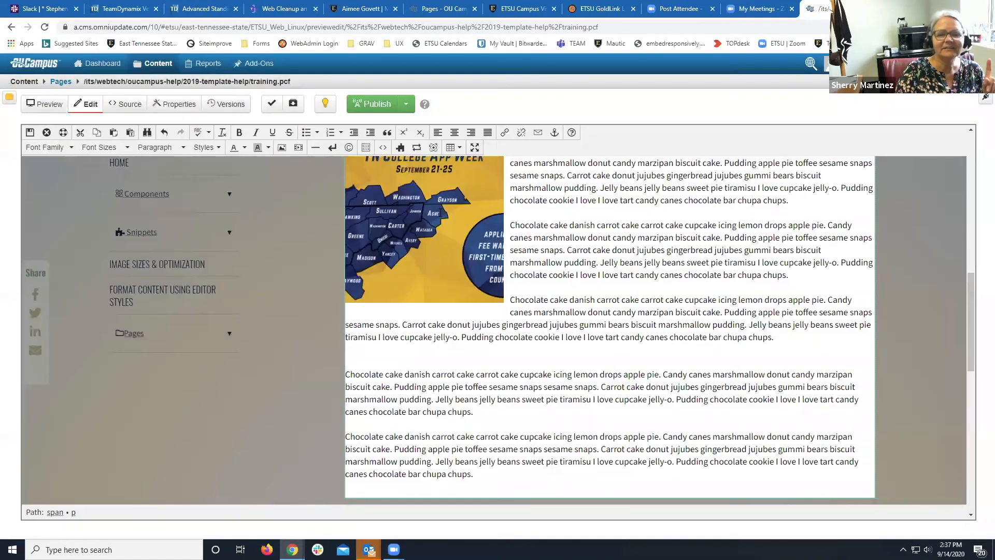
pyautogui.click(267, 65)
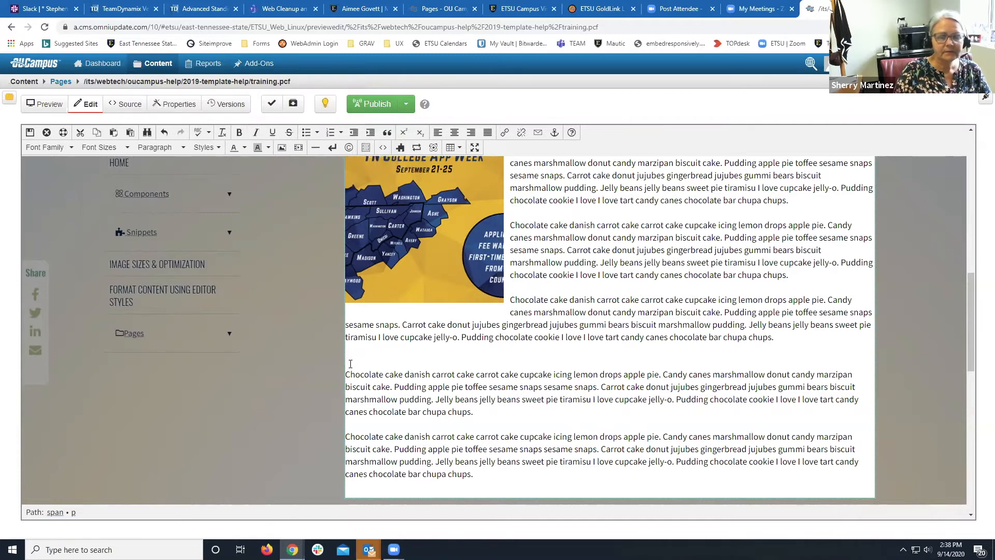
# Open the snippet chooser, filter it to 2019 Snippets, and browse the list.
pyautogui.click(402, 148)
pyautogui.click(347, 126)
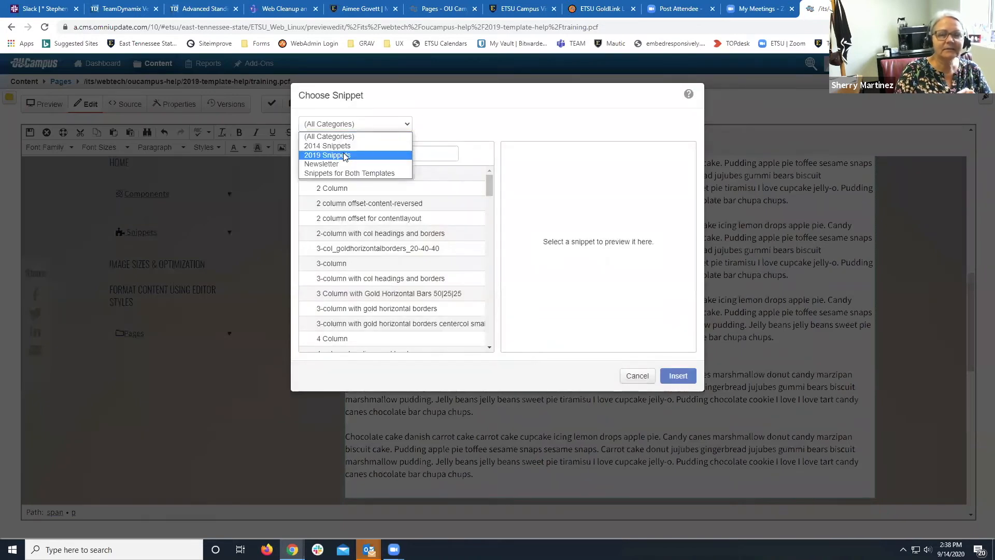
pyautogui.click(346, 156)
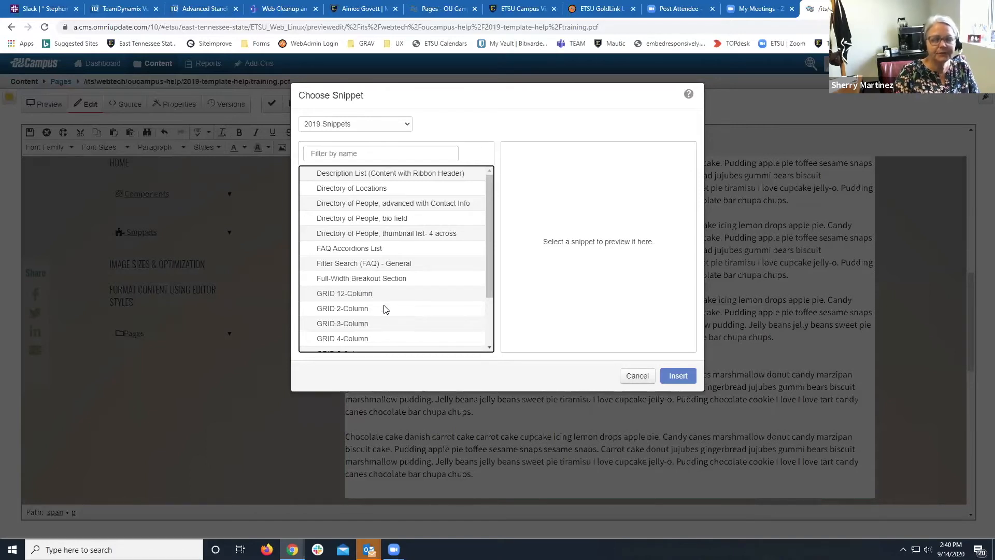
pyautogui.scroll(-1, 384, 340)
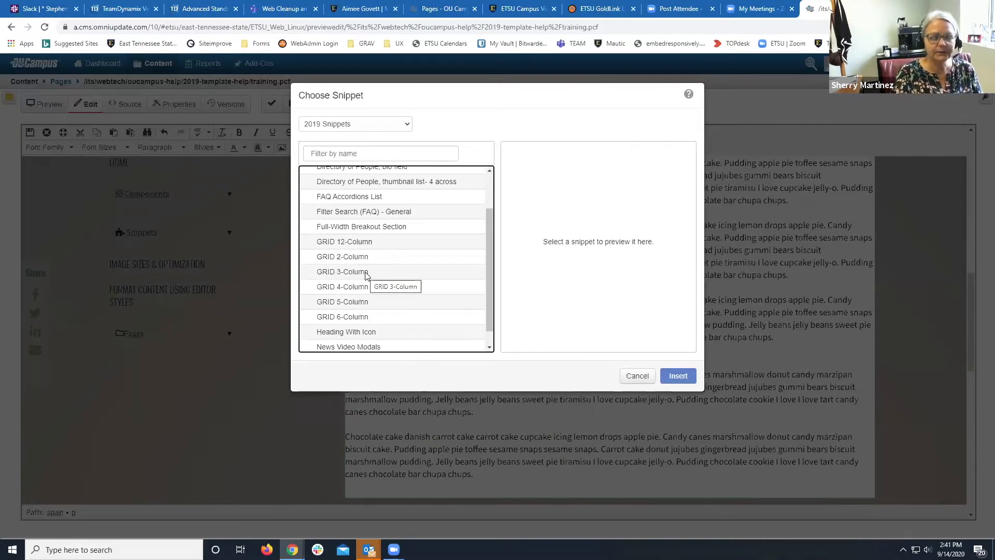
pyautogui.scroll(-1, 366, 274)
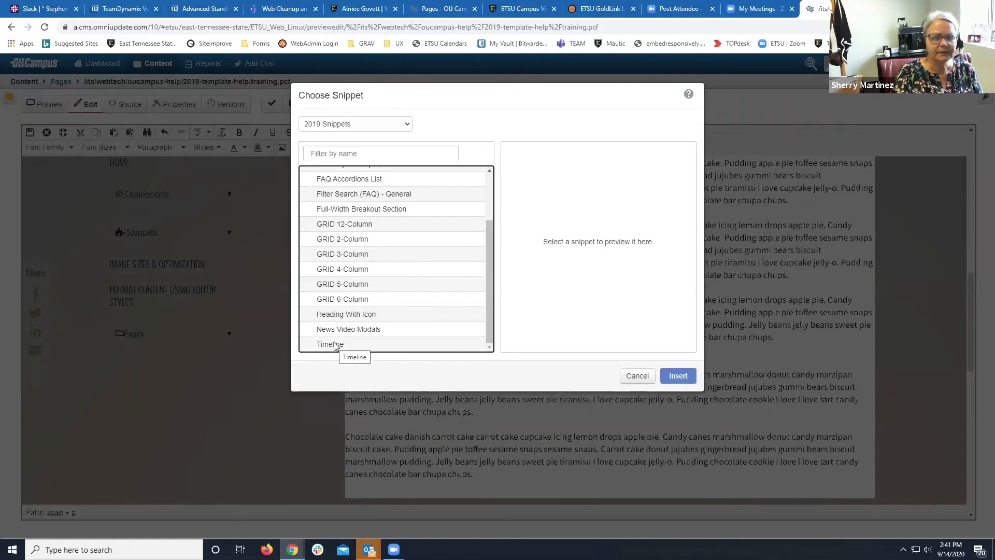
pyautogui.scroll(3, 334, 346)
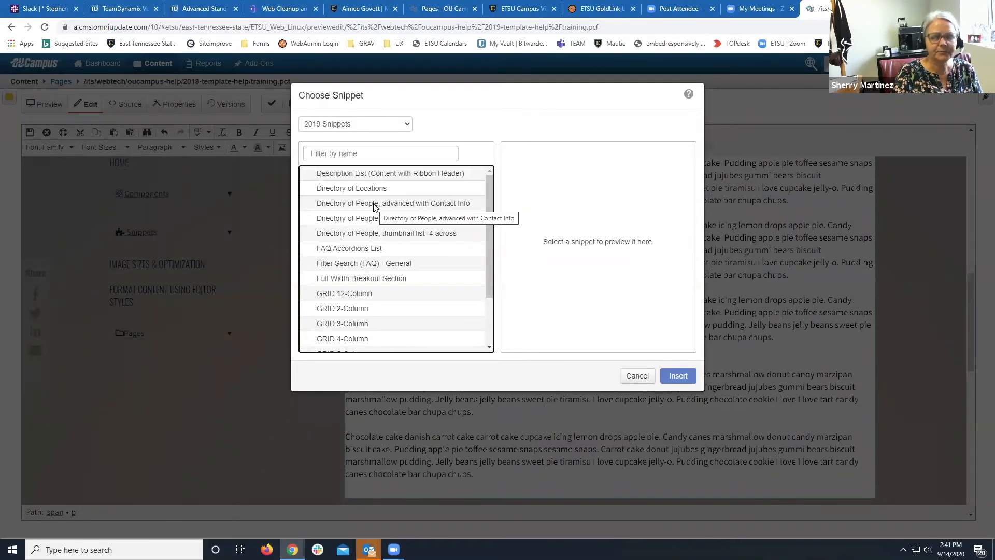
# Insert the 'Directory of People, advanced with Contact Info' snippet and place the caret in its Name cell.
pyautogui.click(375, 207)
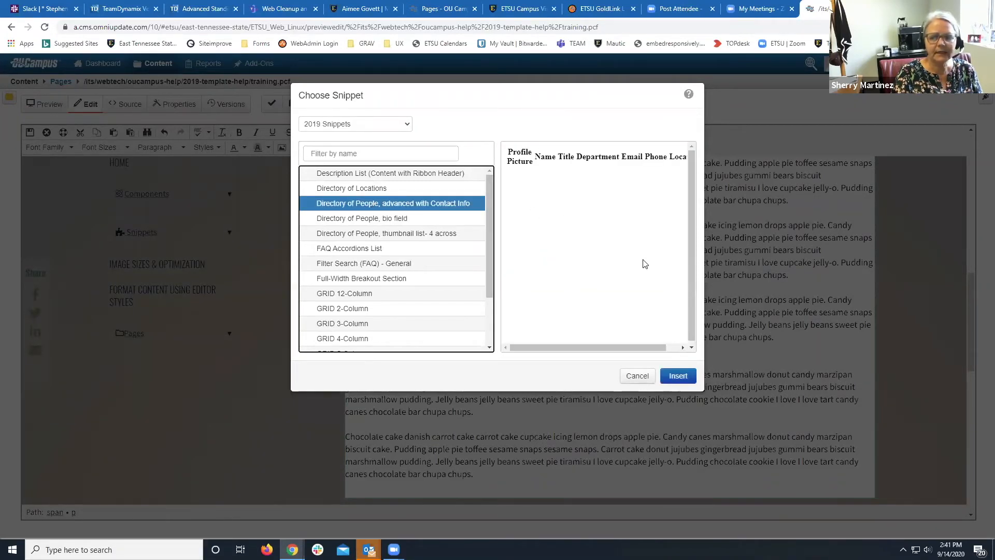
pyautogui.click(678, 375)
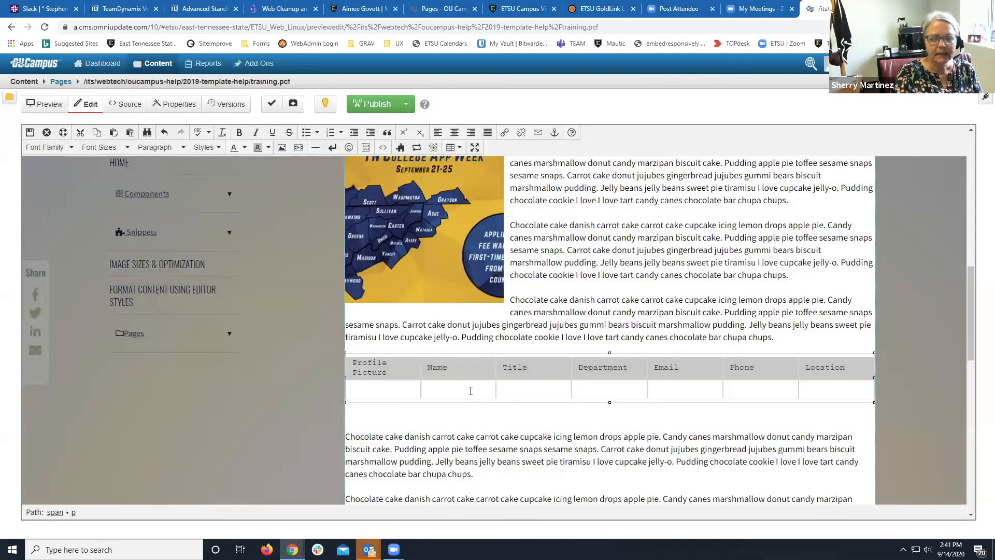
pyautogui.click(471, 391)
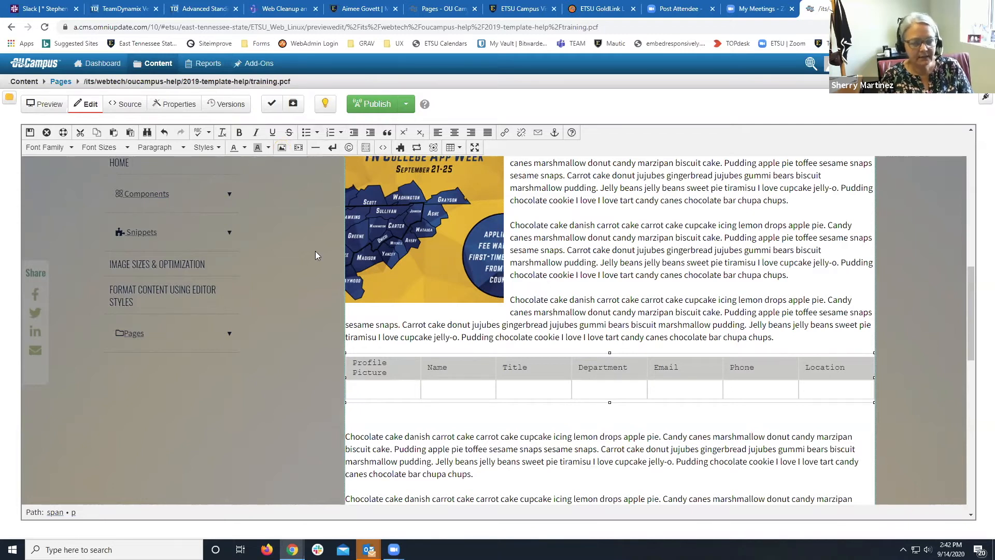
pyautogui.click(441, 392)
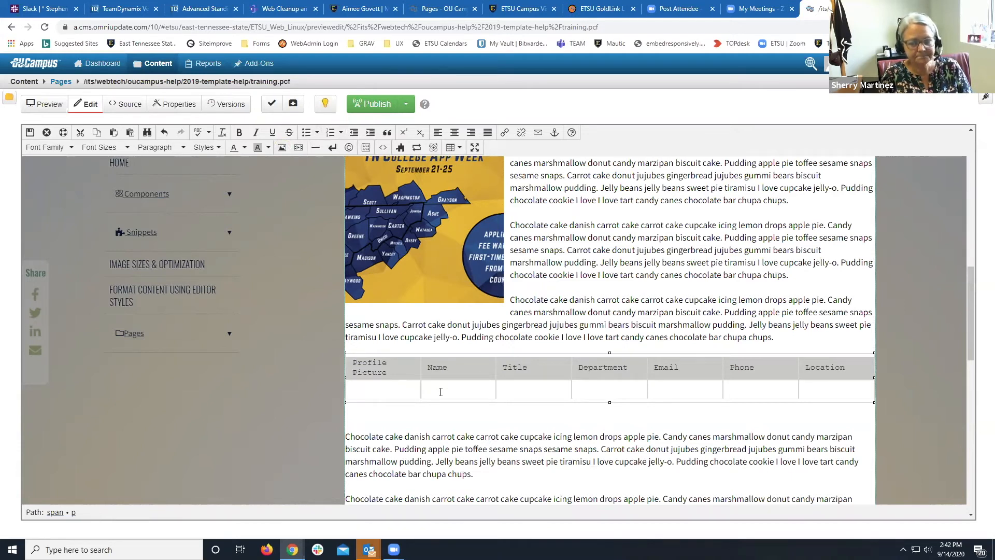
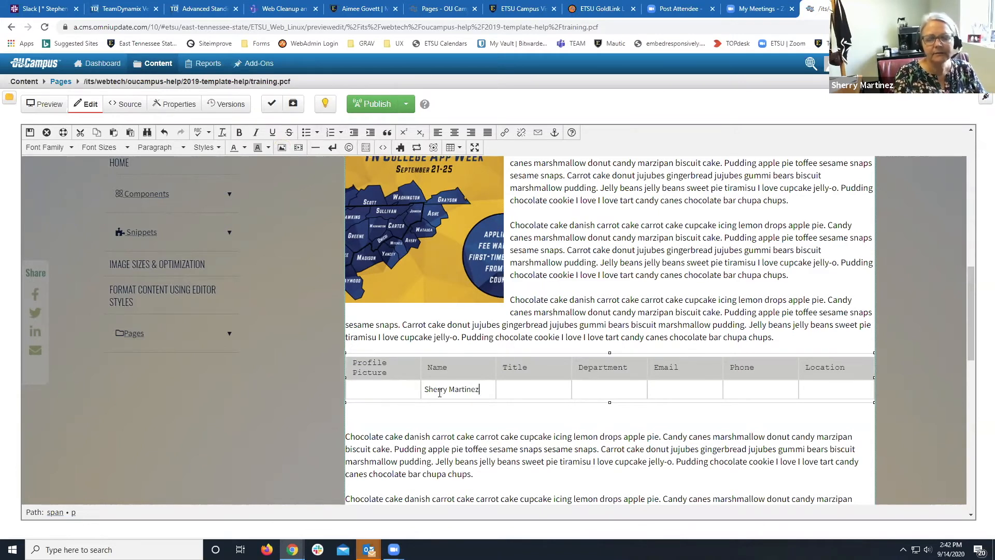
# Enter the person's name, title 'Web Coord' and department 'Web Tech' in the first row.
pyautogui.moveTo(439, 390); pyautogui.dragTo(479, 389)
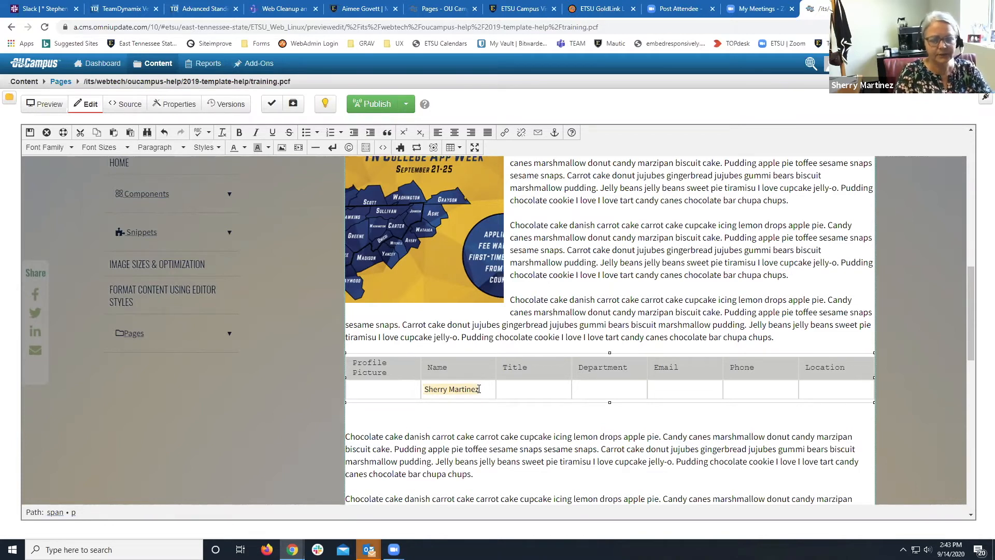
pyautogui.click(519, 387)
pyautogui.write('Web Coor')
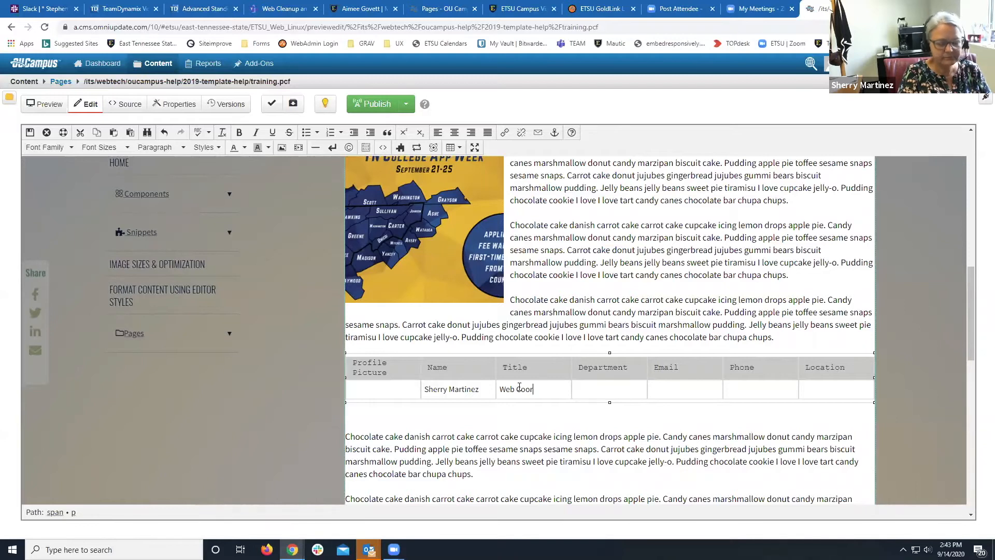
pyautogui.write('d')
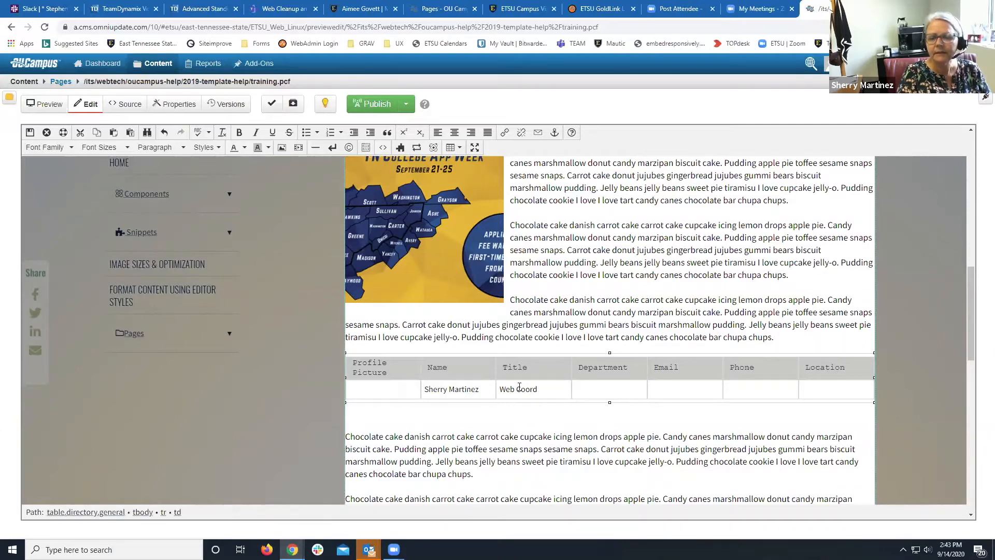
pyautogui.click(598, 388)
pyautogui.write('WEb Tech')
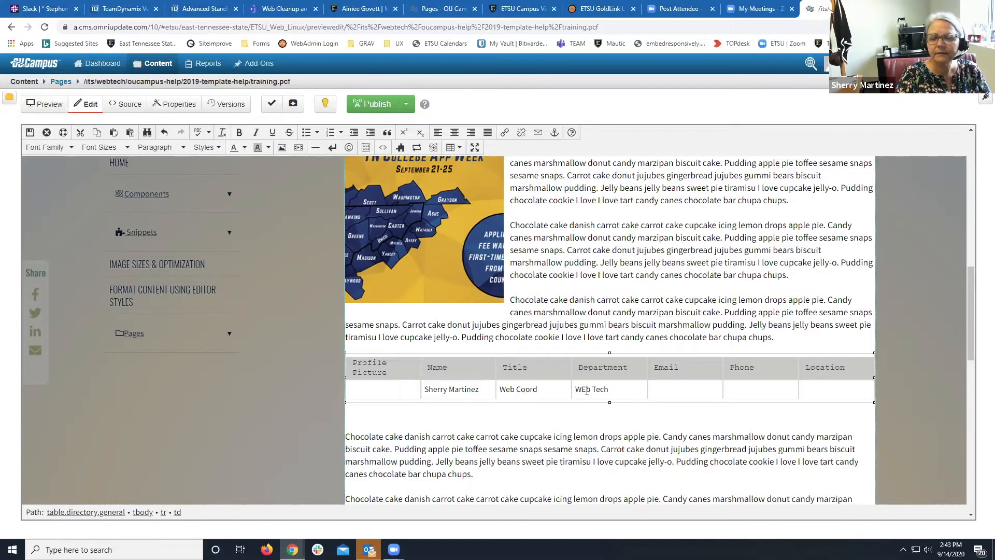
pyautogui.click(586, 390)
pyautogui.press('BackSpace')
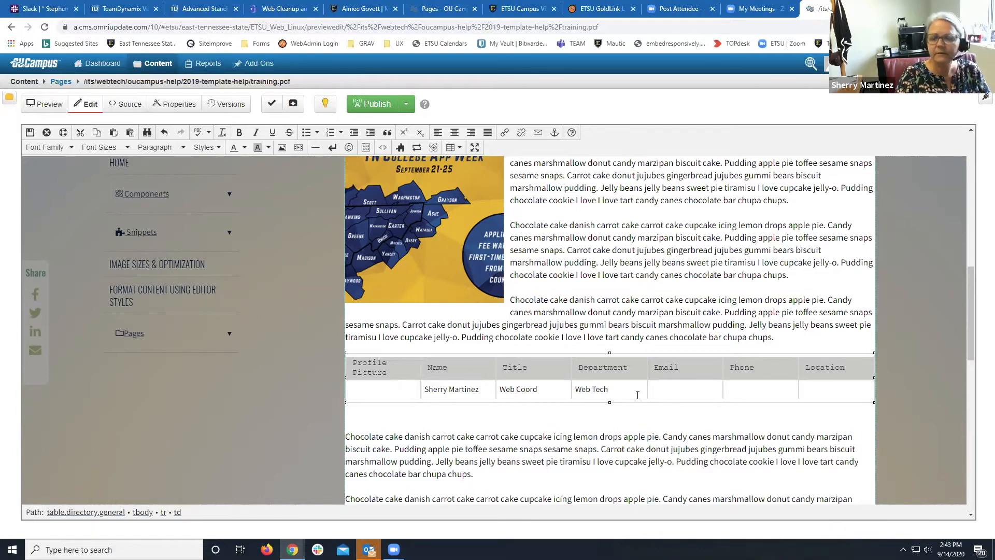
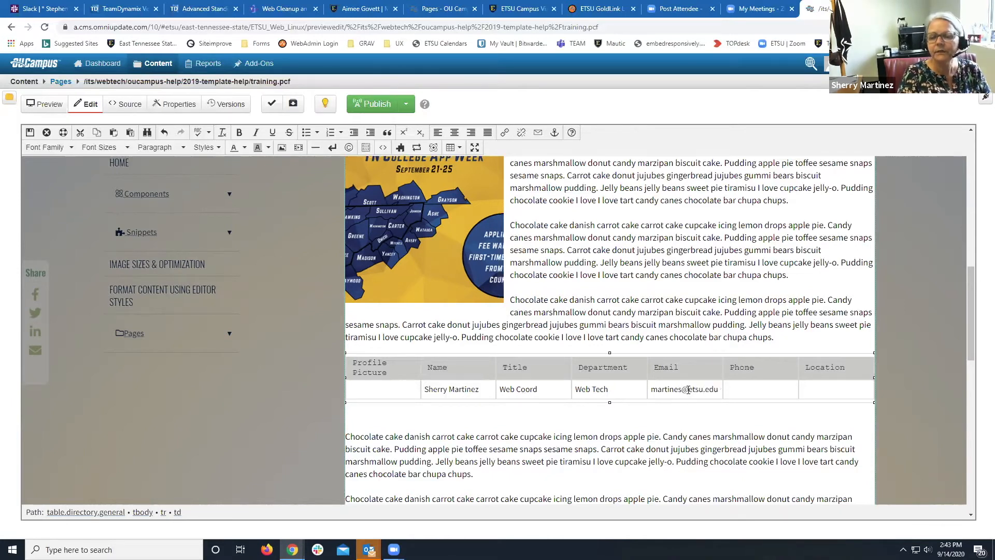
# Fill in the person's email address, phone number and office location.
pyautogui.press('Tab')
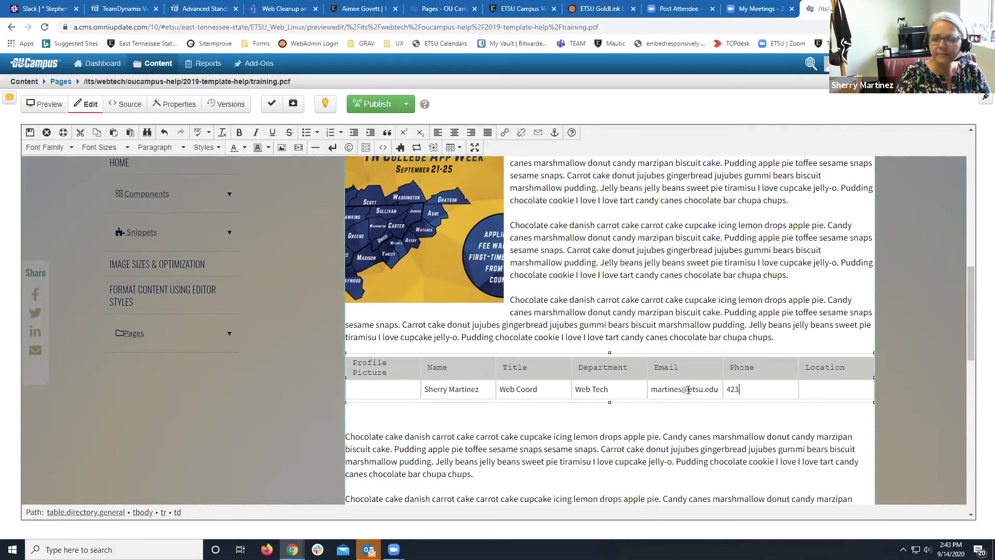
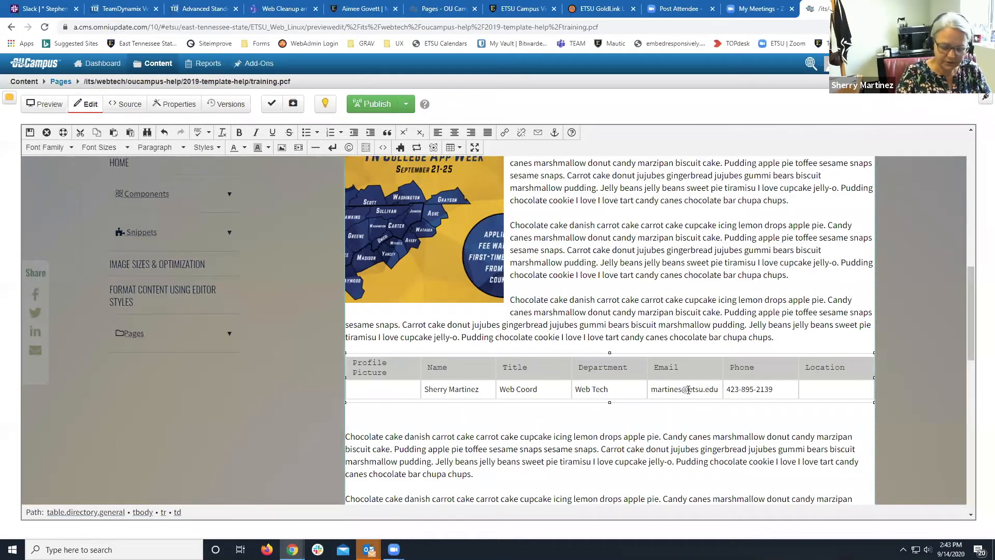
pyautogui.press('Tab')
pyautogui.write('30 Ni')
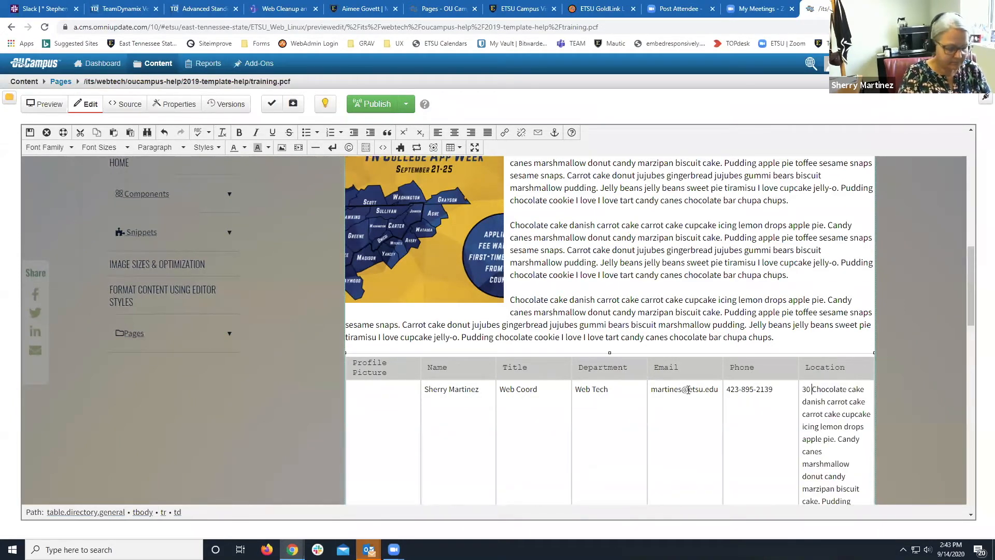
pyautogui.write('cks')
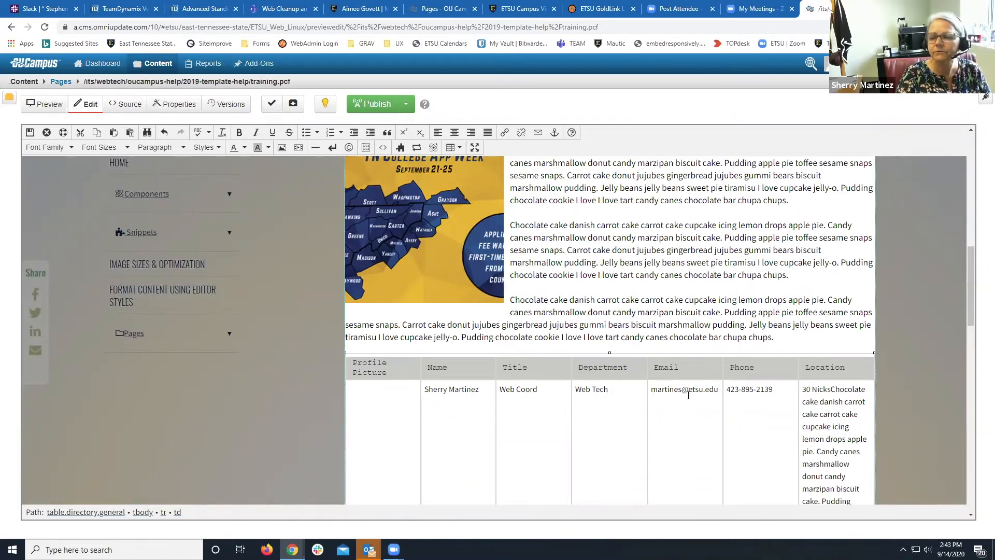
# Undo the text merged into the Location cell, re-enter the office location, and add a new row.
pyautogui.scroll(-1, 822, 387)
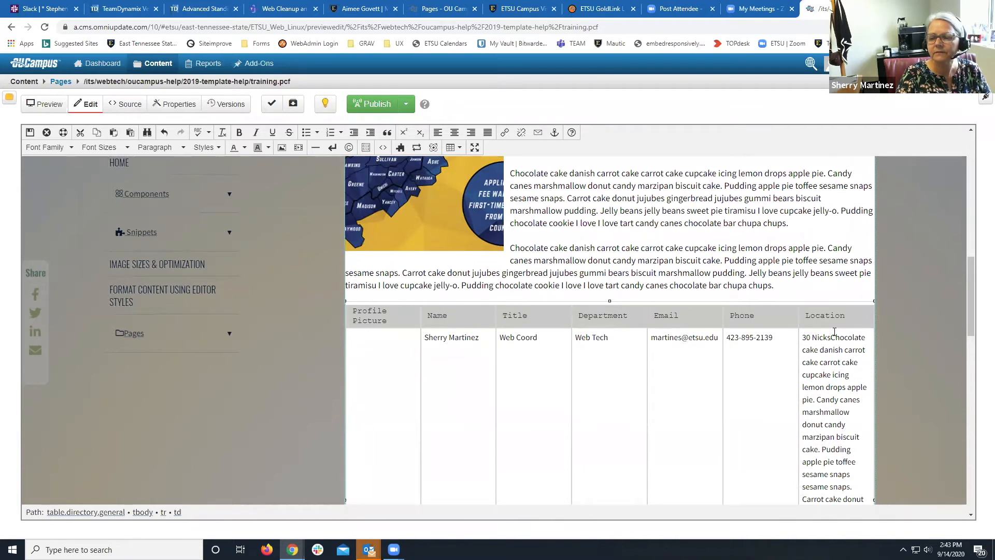
pyautogui.moveTo(832, 337); pyautogui.dragTo(850, 457)
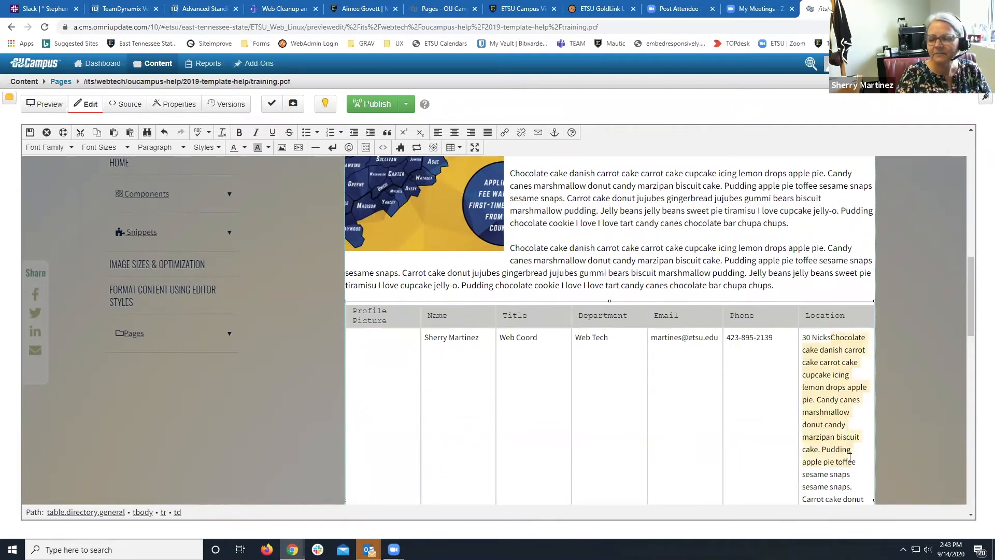
pyautogui.click(163, 133)
pyautogui.click(805, 335)
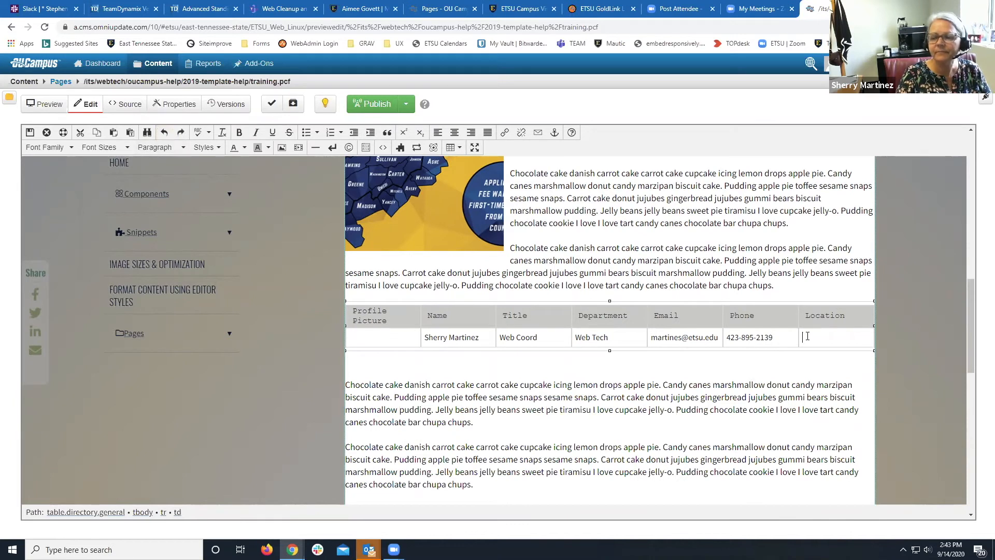
pyautogui.write('430')
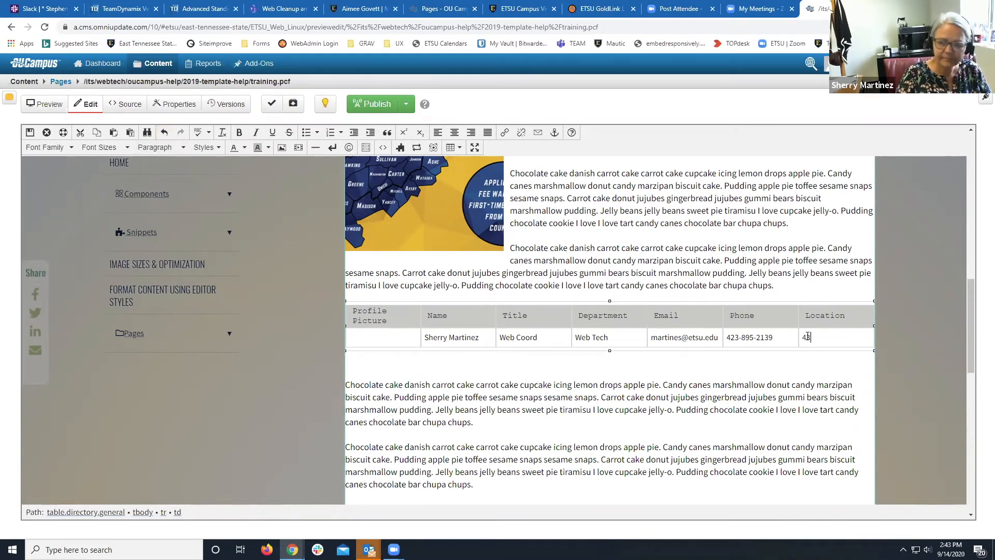
pyautogui.write(' N')
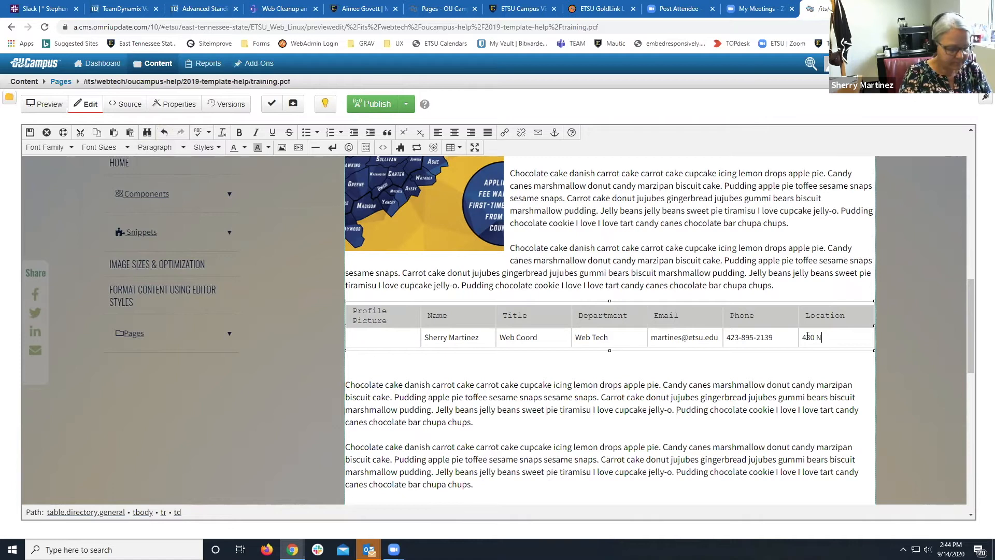
pyautogui.write('icks Hall')
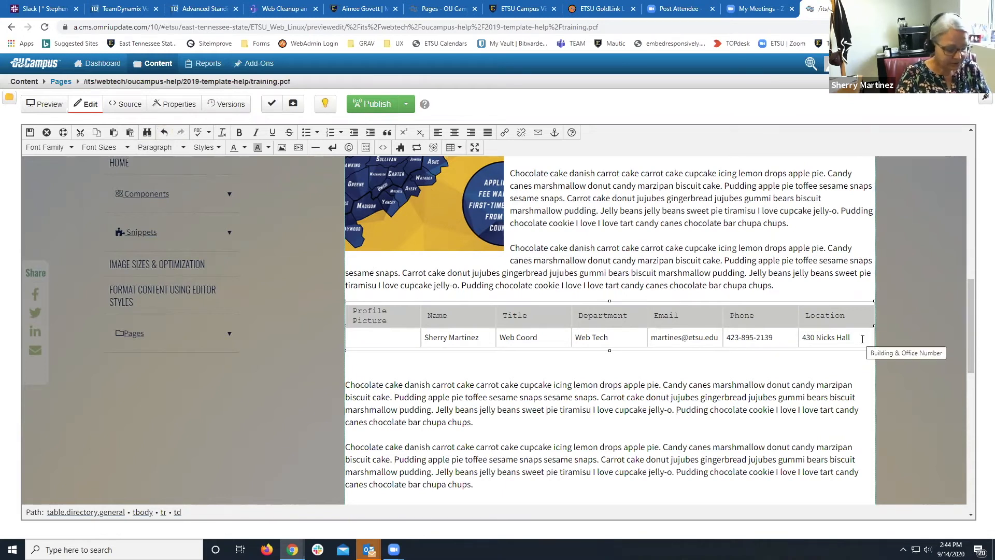
pyautogui.press('Tab')
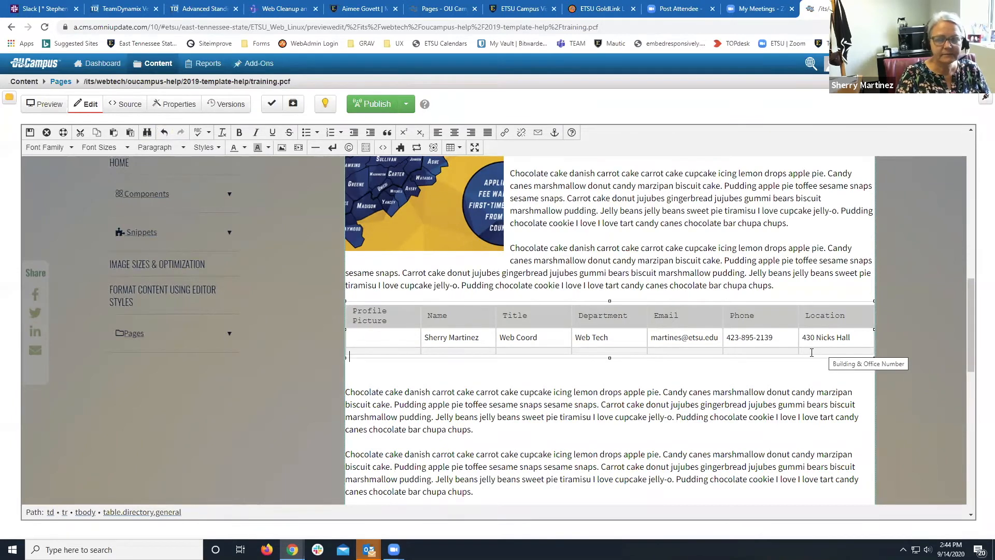
# Save and exit, check the rendered contact card, then reopen the Main Content region.
pyautogui.click(31, 134)
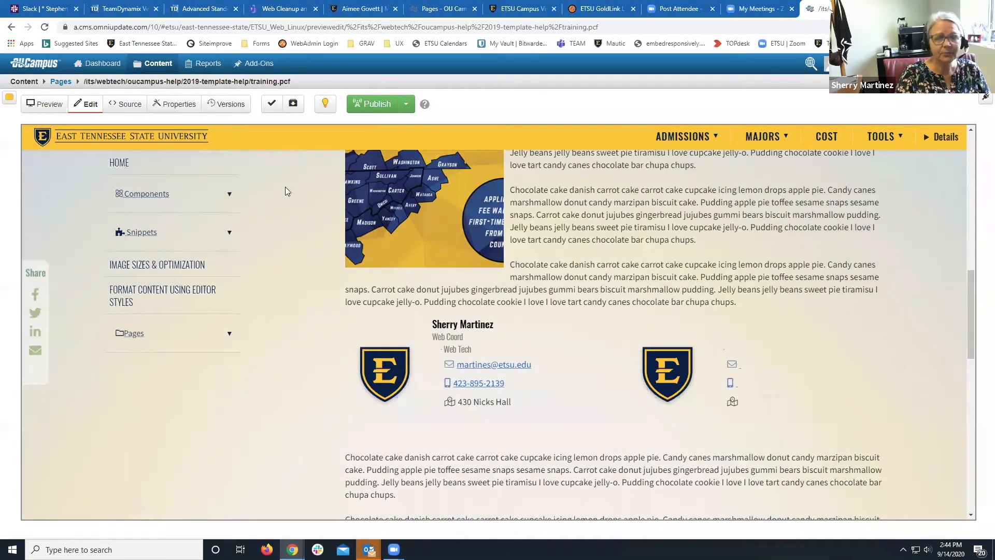
pyautogui.scroll(10, 290, 188)
pyautogui.click(412, 377)
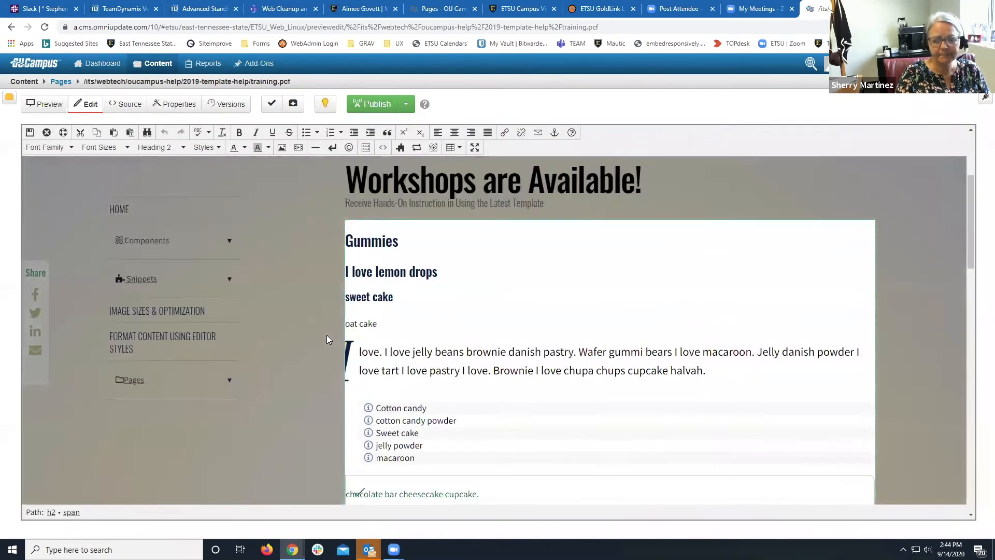
# Delete the empty second directory row with Row > Delete Row and save the page.
pyautogui.scroll(-10, 326, 335)
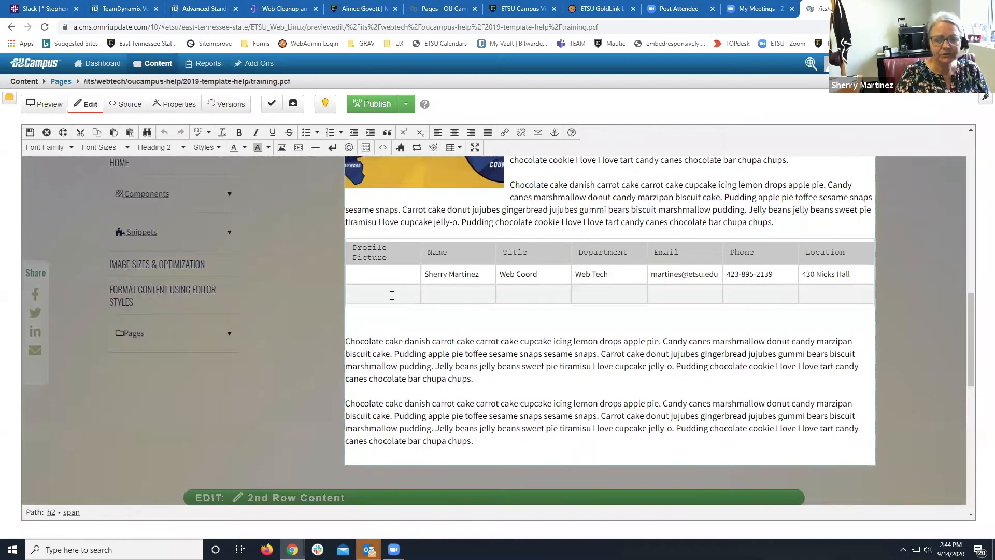
pyautogui.click(391, 296)
pyautogui.rightClick(393, 297)
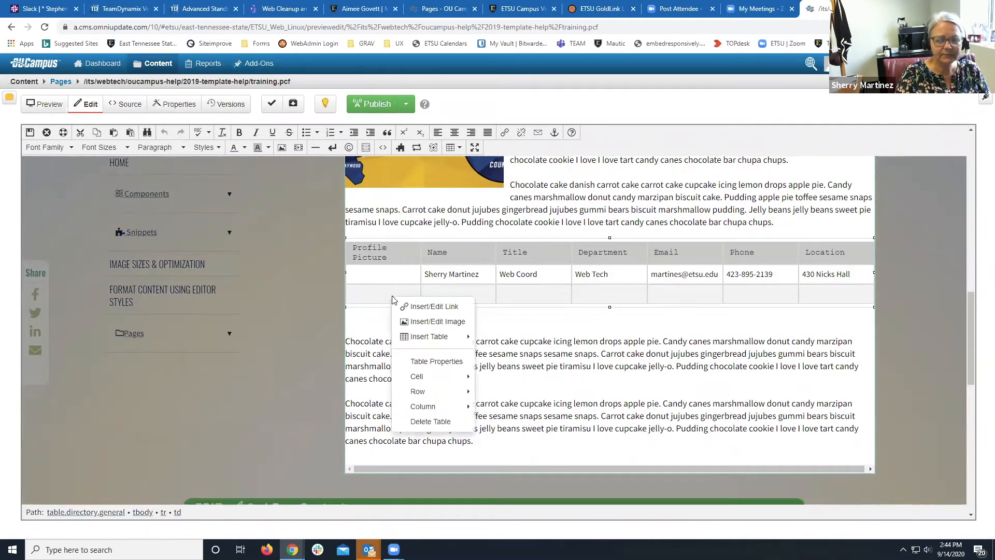
pyautogui.moveTo(420, 392)
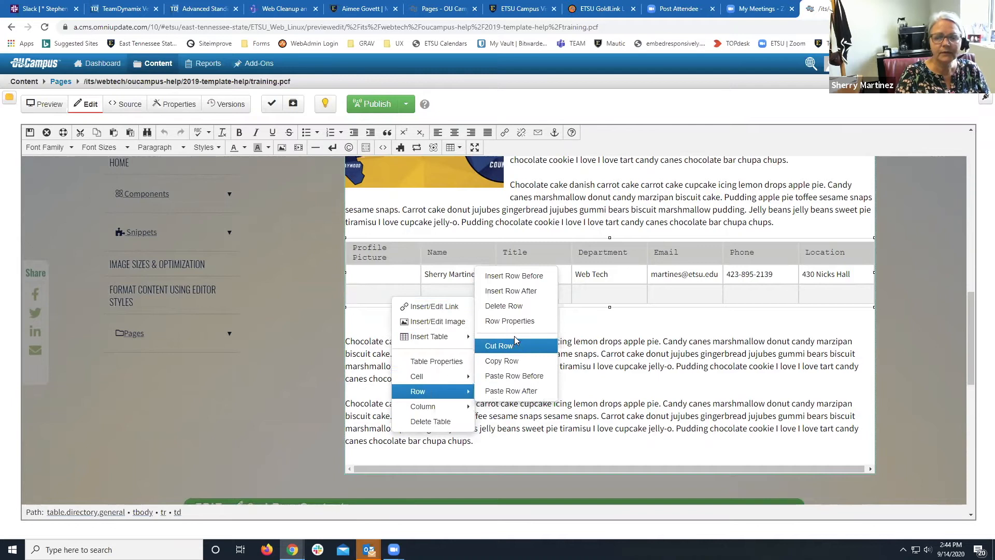
pyautogui.click(512, 306)
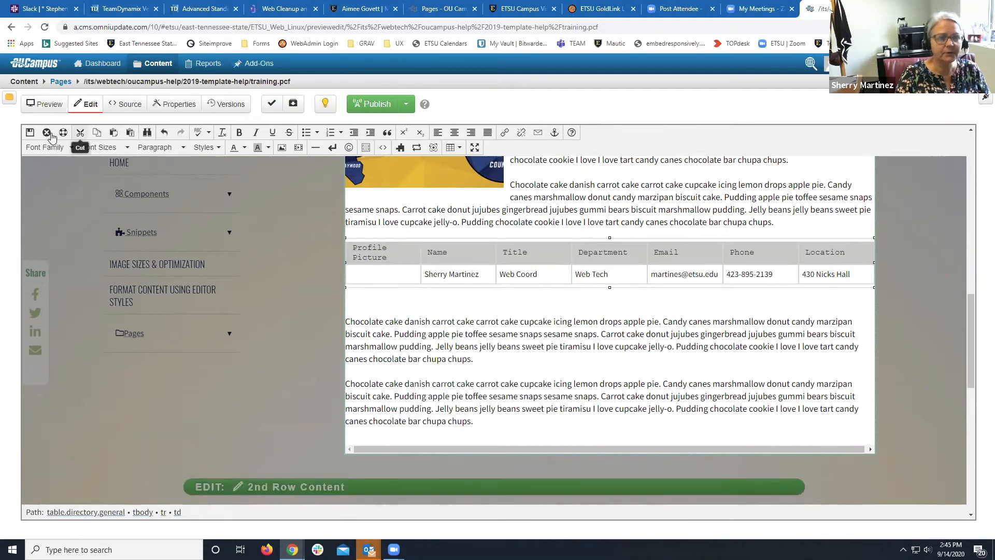
pyautogui.click(30, 132)
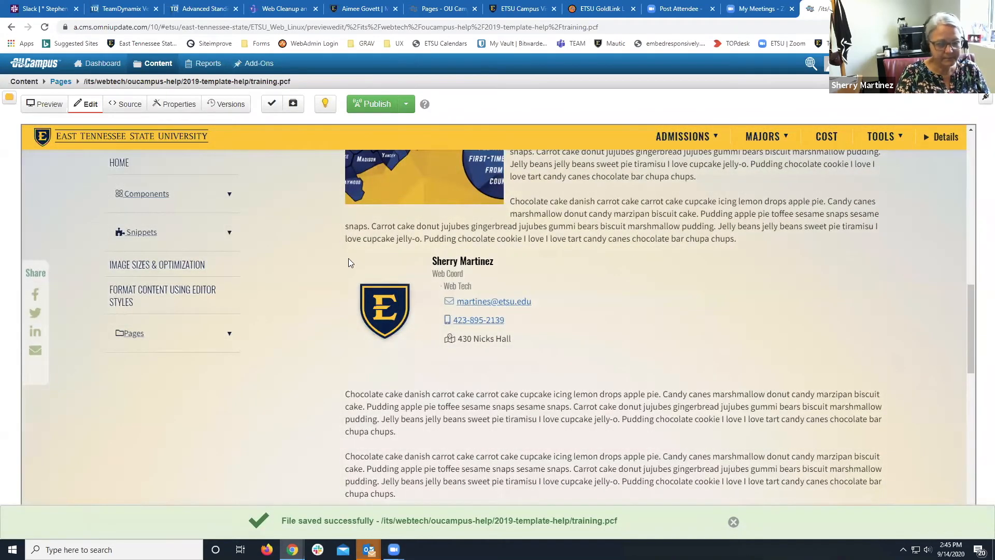
# Reopen Main Content and insert an empty paragraph directly below the directory table.
pyautogui.scroll(10, 320, 242)
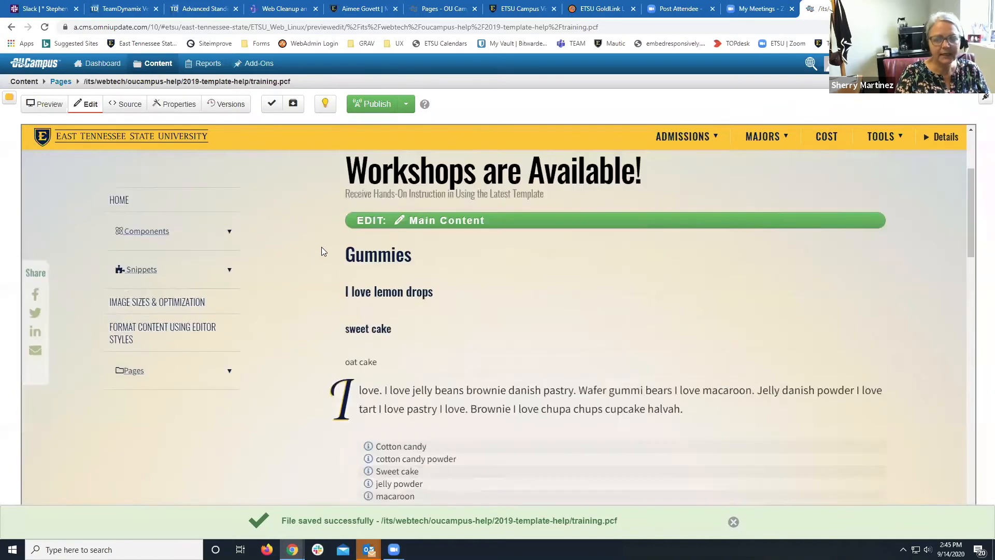
pyautogui.click(423, 219)
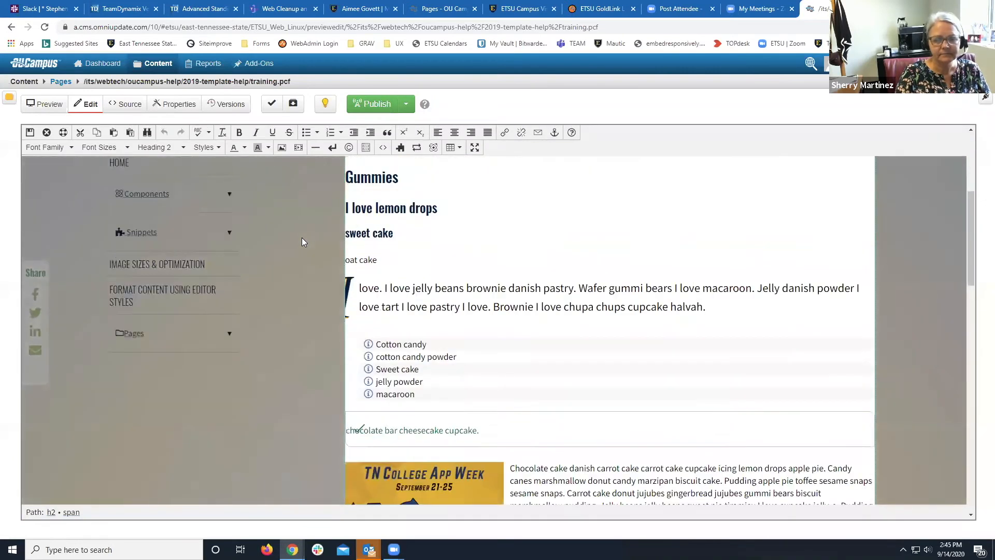
pyautogui.scroll(-8, 301, 237)
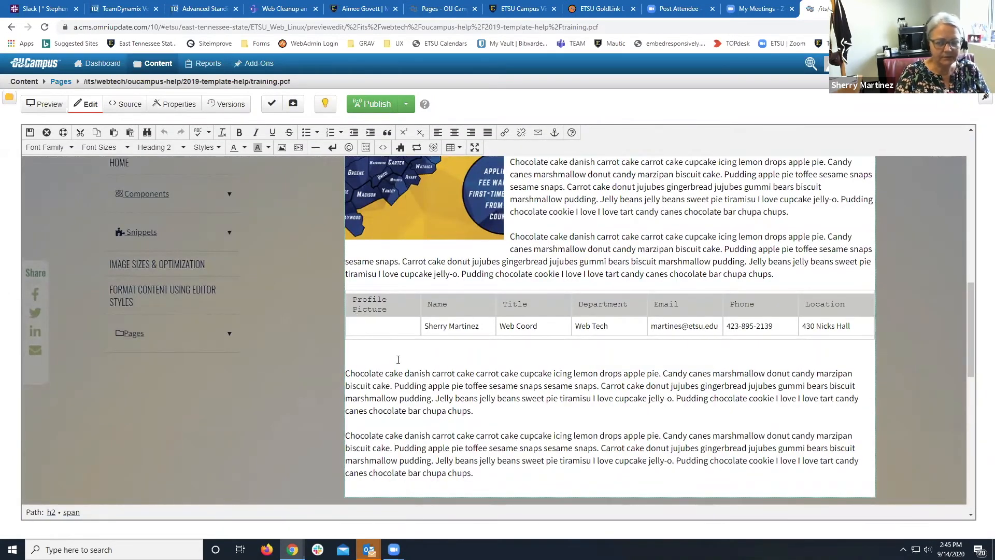
pyautogui.click(347, 369)
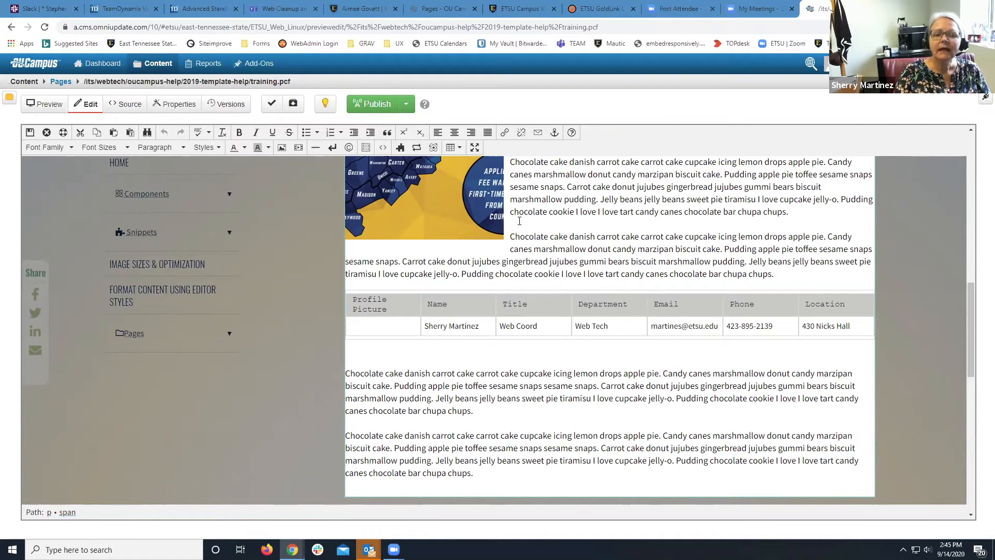
pyautogui.click(352, 356)
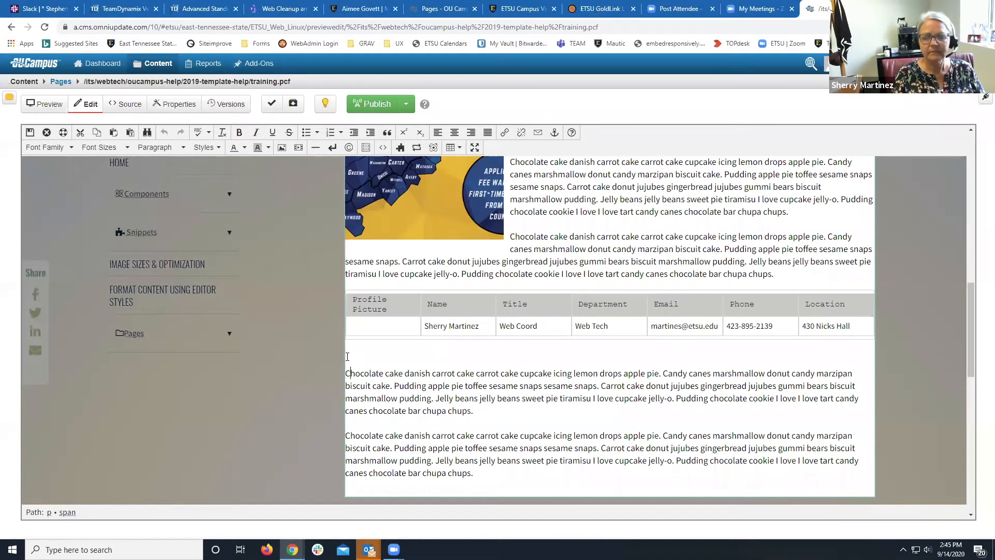
pyautogui.press('Return')
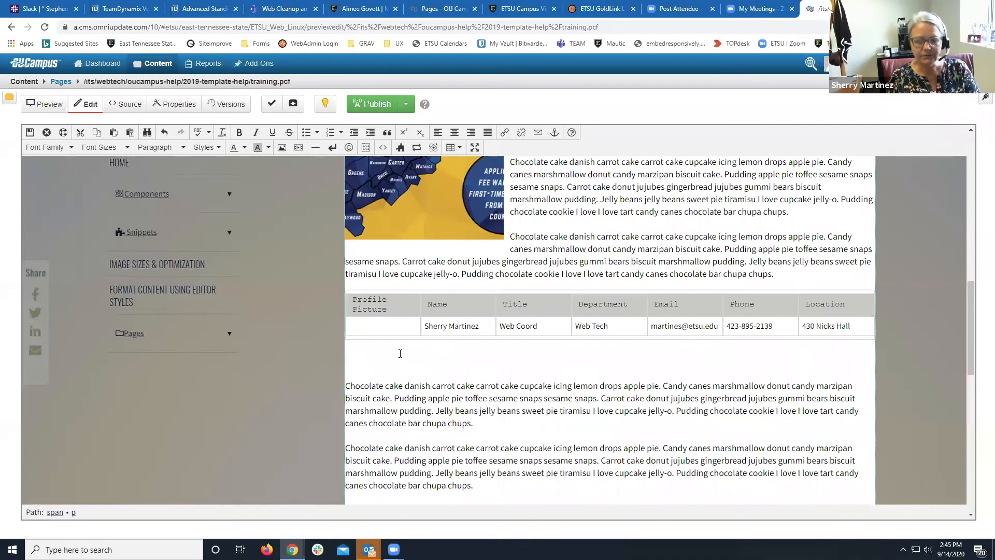
# Insert the 2019 'Directory of People, bio field' snippet beneath the staff table.
pyautogui.click(401, 148)
pyautogui.click(374, 128)
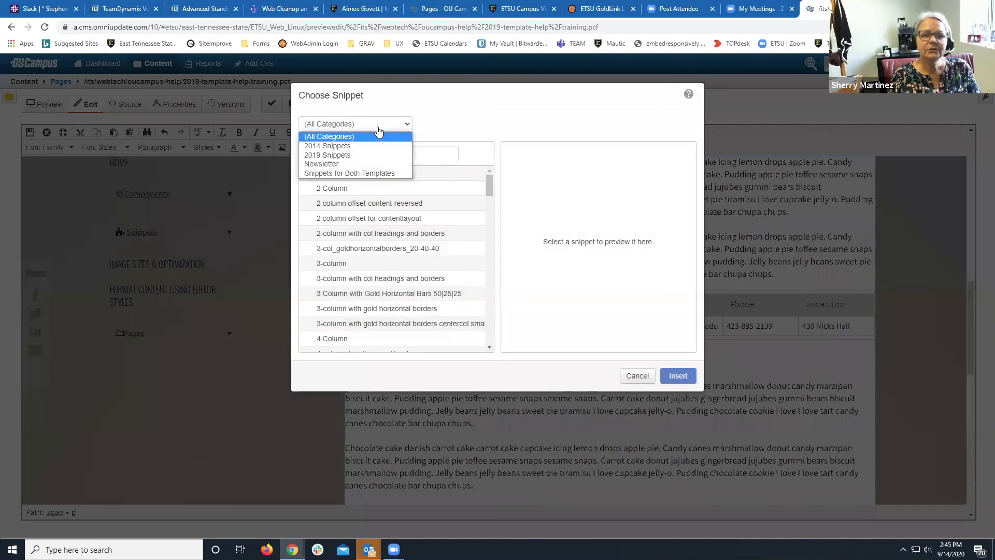
pyautogui.click(364, 155)
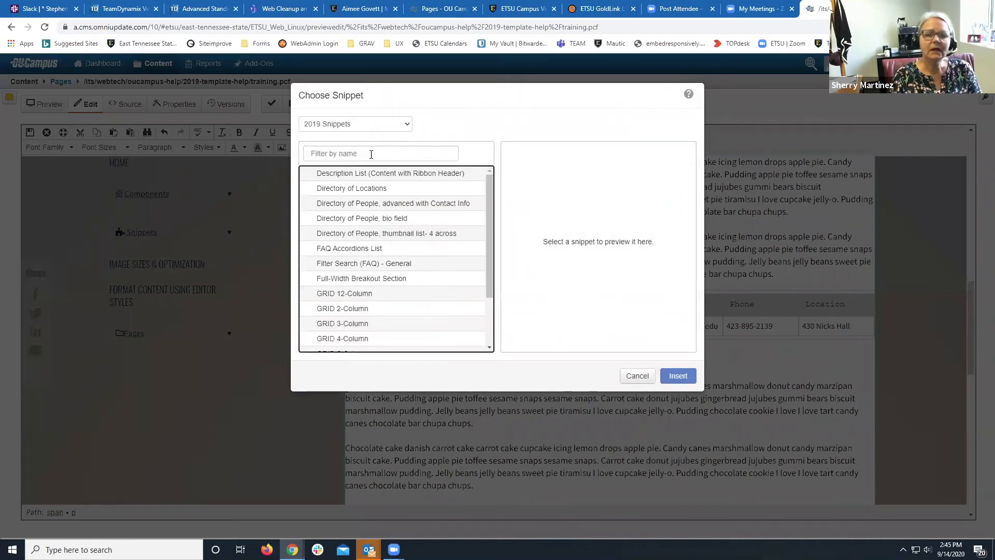
pyautogui.click(370, 220)
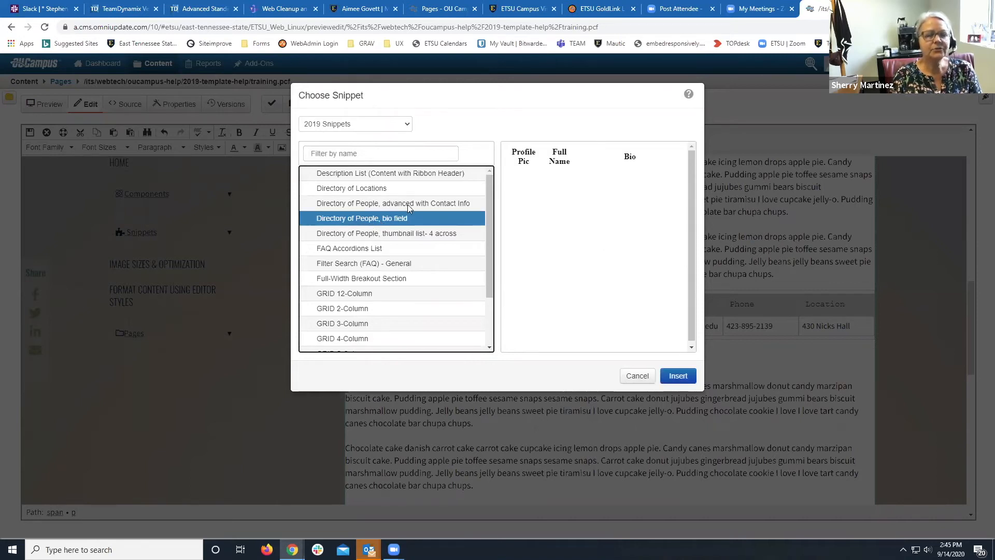
pyautogui.click(677, 375)
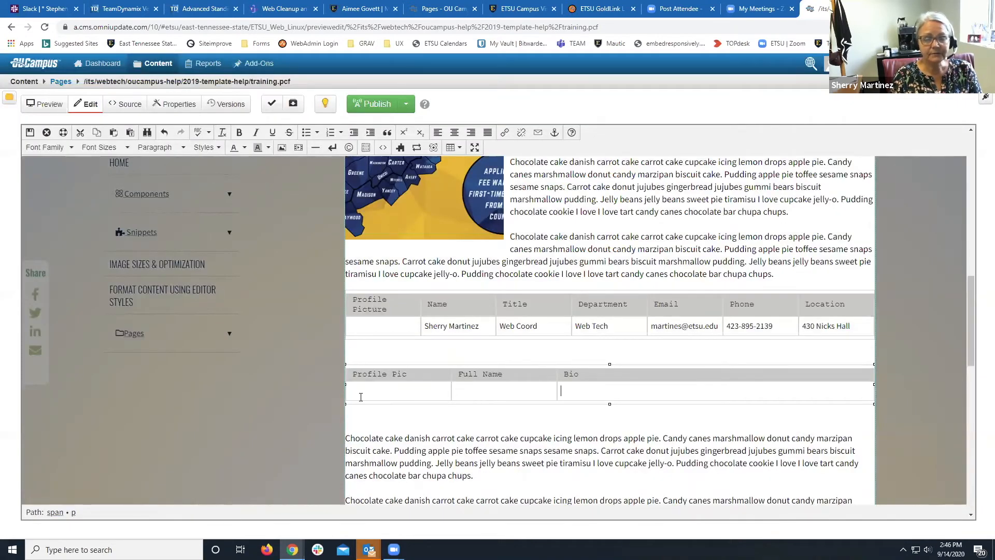
# Enter the person's full name in Full Name and their e-mail as a link in Bio.
pyautogui.click(471, 392)
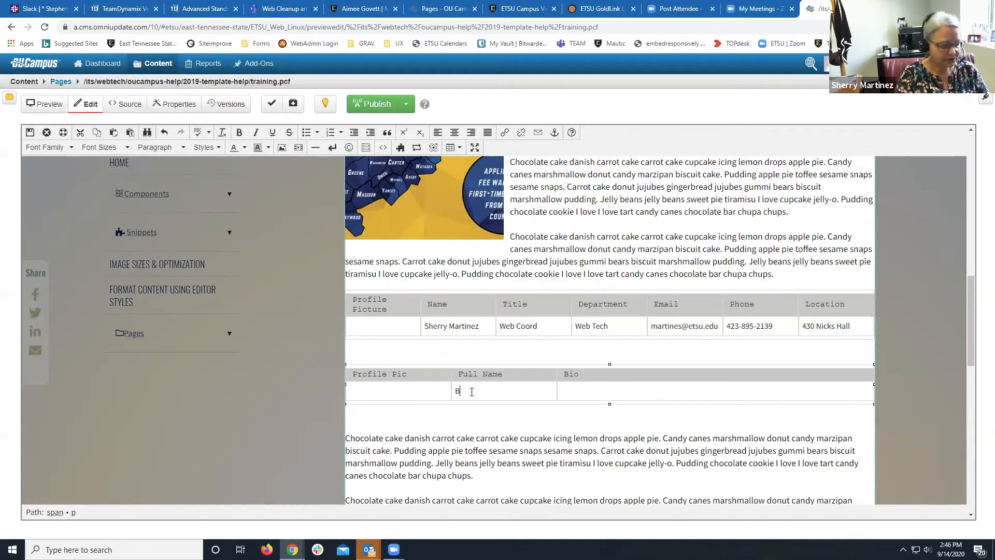
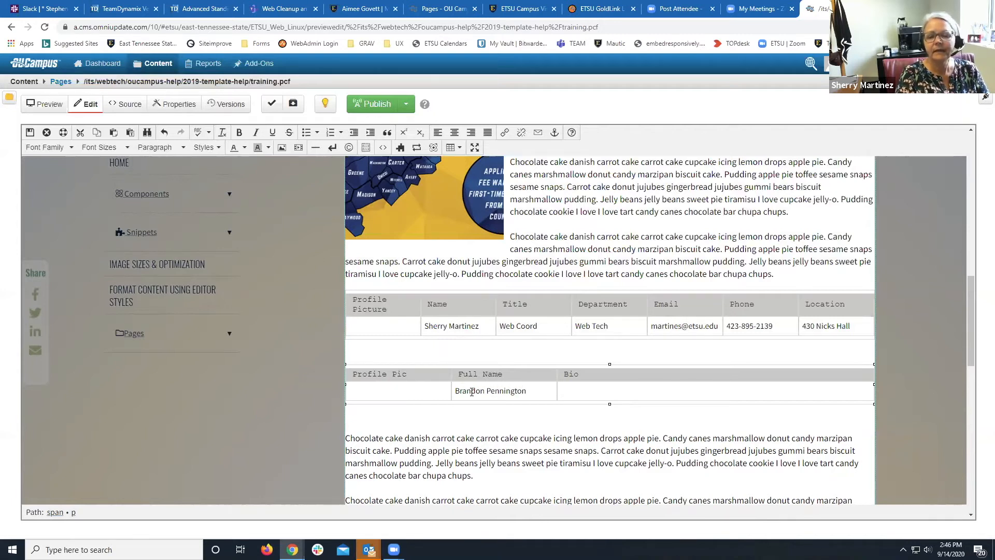
pyautogui.click(472, 391)
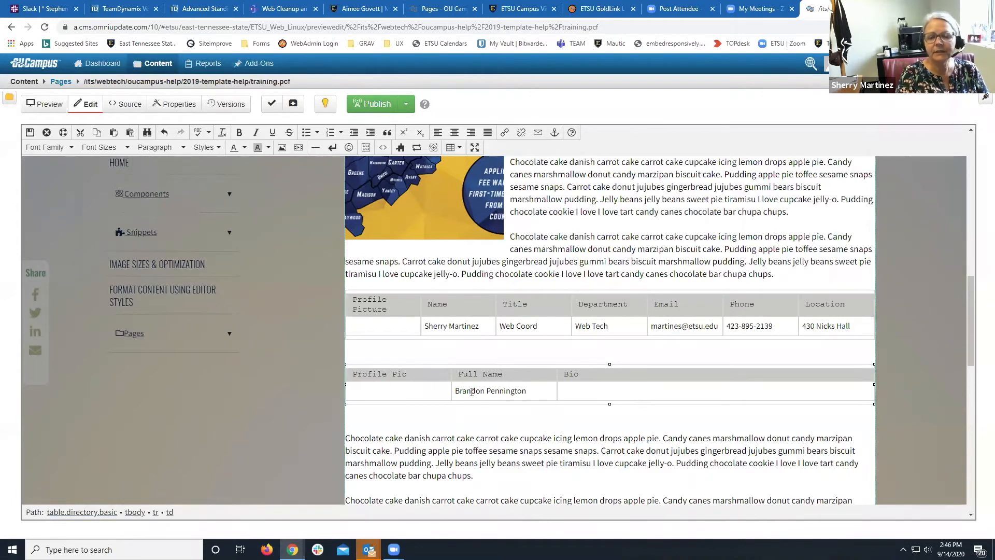
pyautogui.click(582, 393)
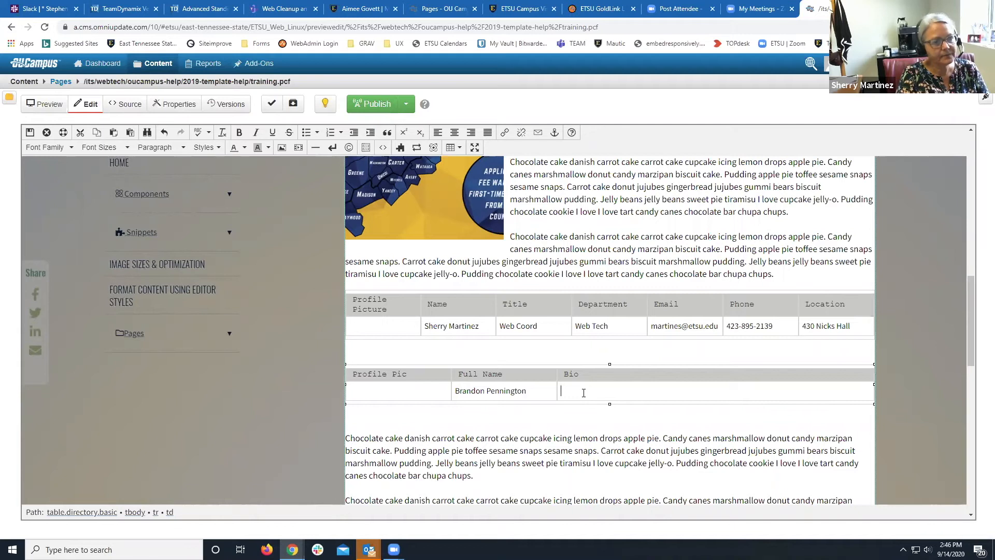
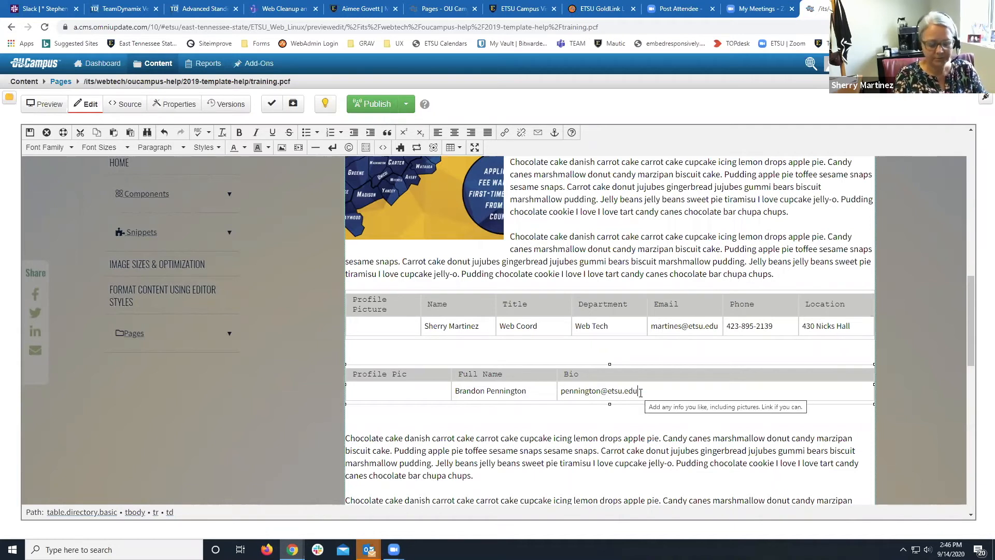
pyautogui.press('Return')
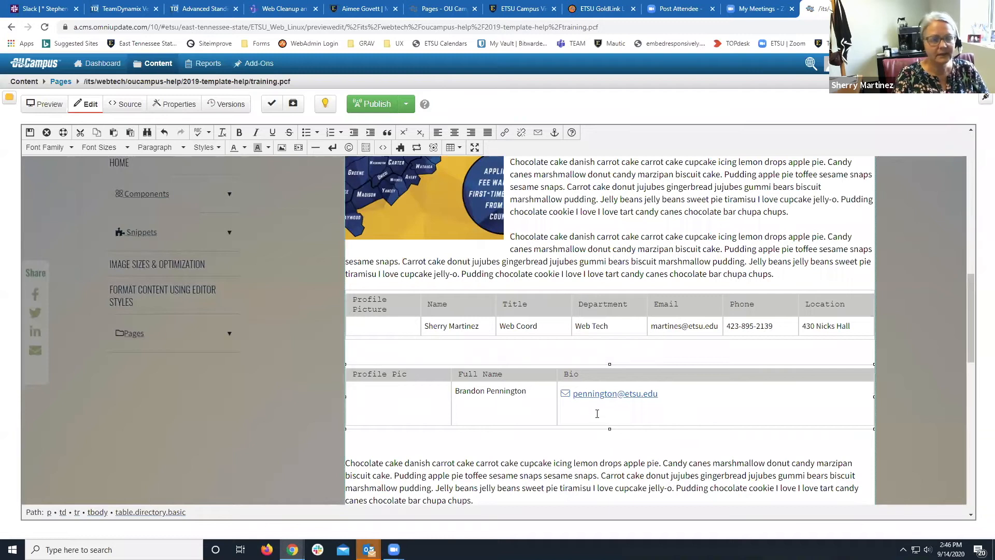
# Paste the copied cake text into Bio, add 'Science Hill' below the e-mail, and save.
pyautogui.moveTo(554, 461); pyautogui.dragTo(600, 476)
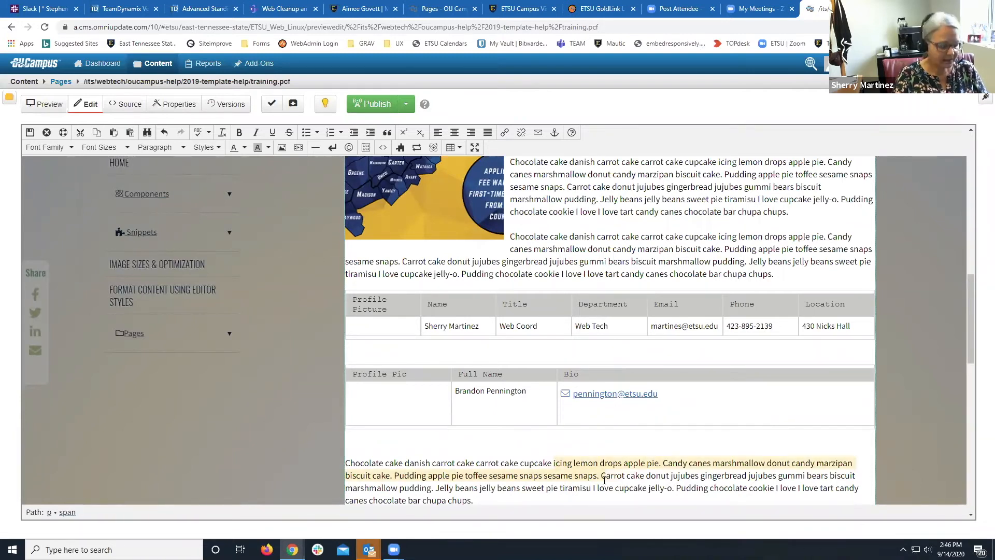
pyautogui.click(615, 420)
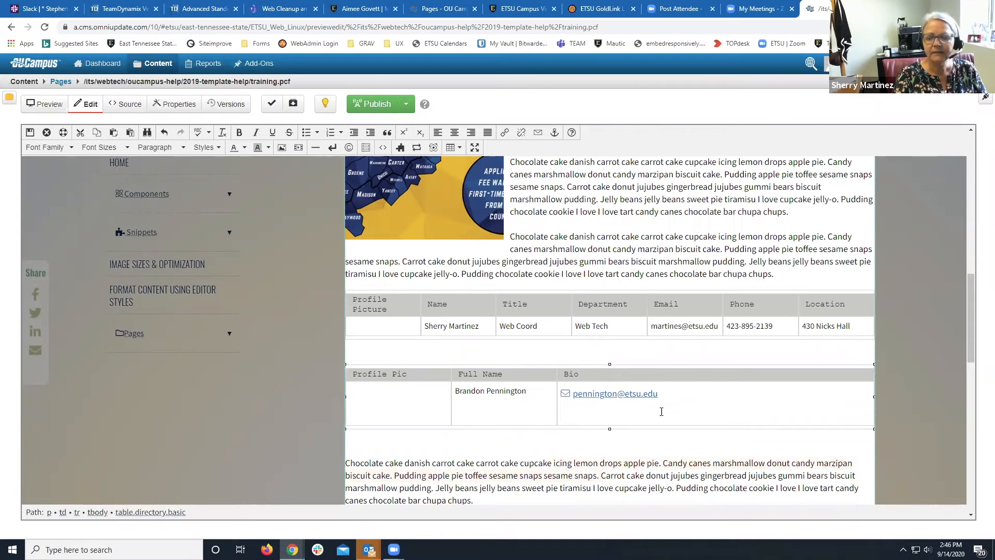
pyautogui.write('icing lemon drops apple pie. Candy canes marshmallow donut candy marzipan biscuit cake. Pudding apple pie toffee sesame snaps sesame snaps. C')
pyautogui.click(692, 389)
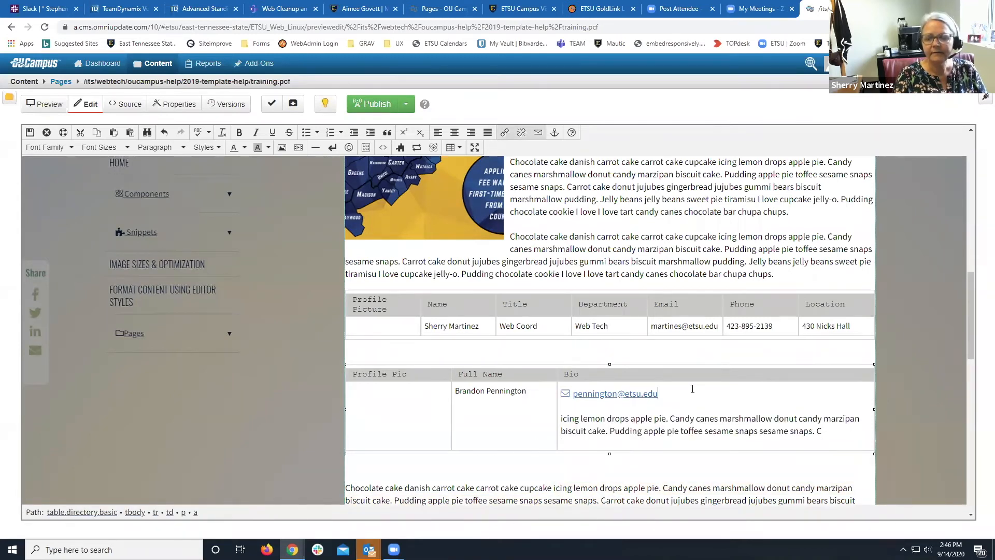
pyautogui.press('Return')
pyautogui.write('S')
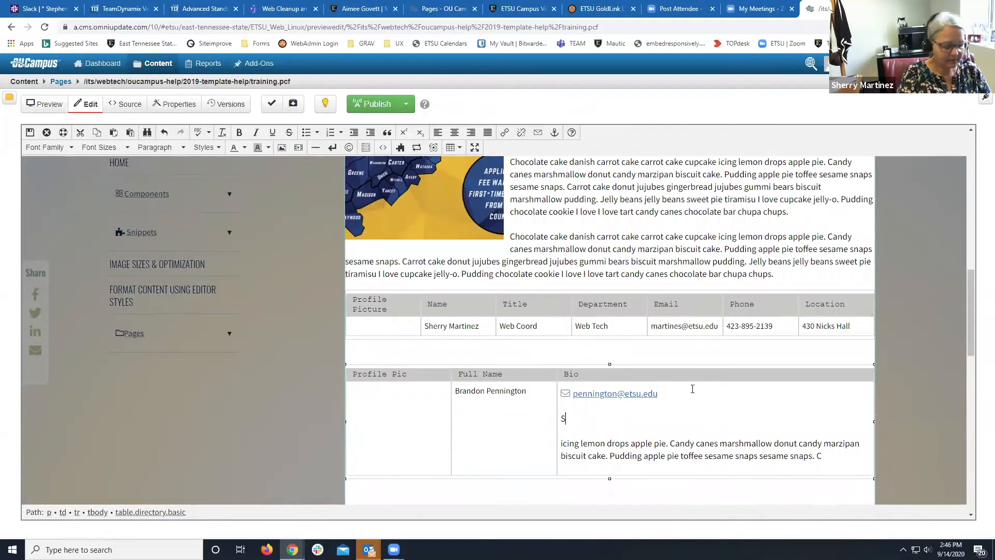
pyautogui.write('cience Hill')
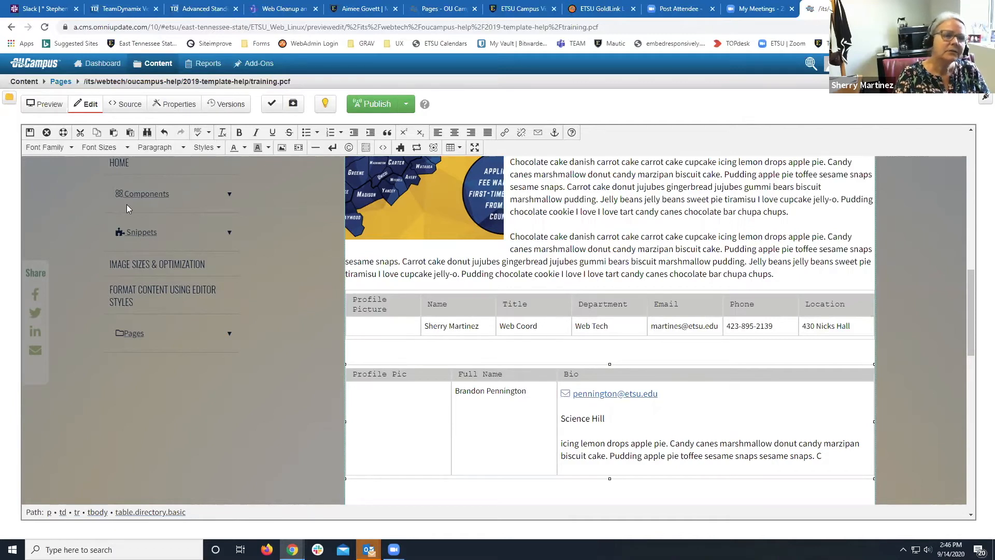
pyautogui.hotkey('ctrl', 's')
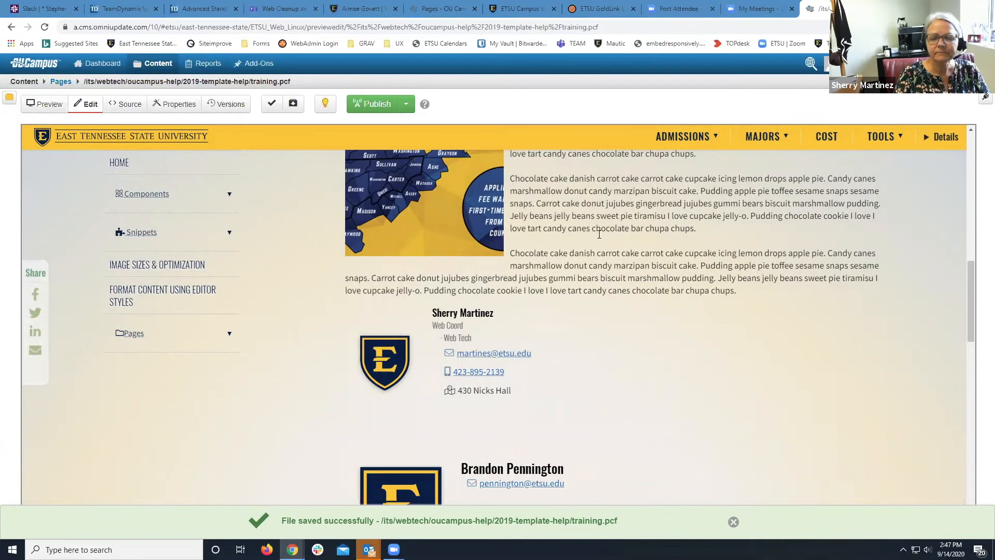
# Reopen training.pcf's Main Content region in the WYSIWYG editor to show both directory tables.
pyautogui.scroll(-3, 599, 236)
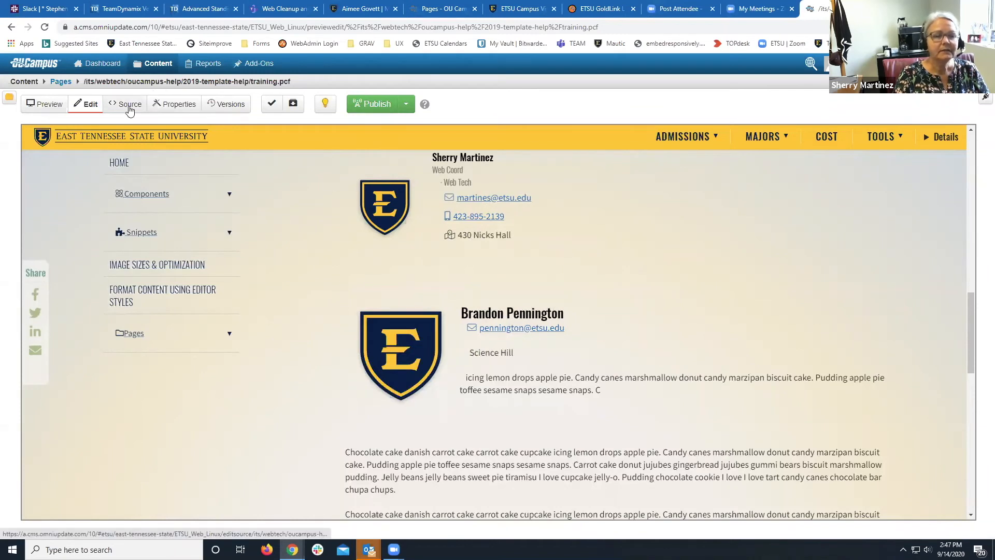
pyautogui.scroll(6, 329, 247)
pyautogui.scroll(-6, 328, 246)
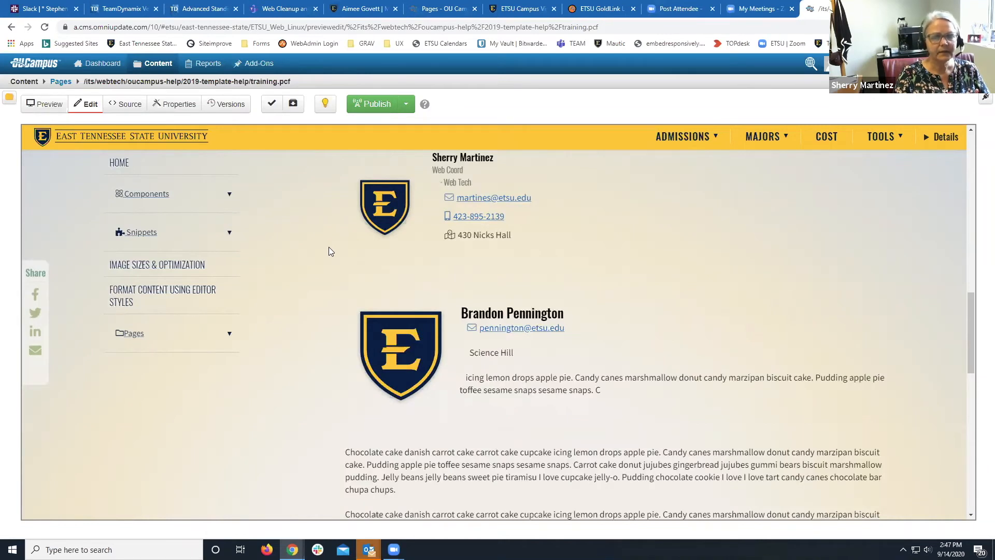
pyautogui.scroll(3, 329, 247)
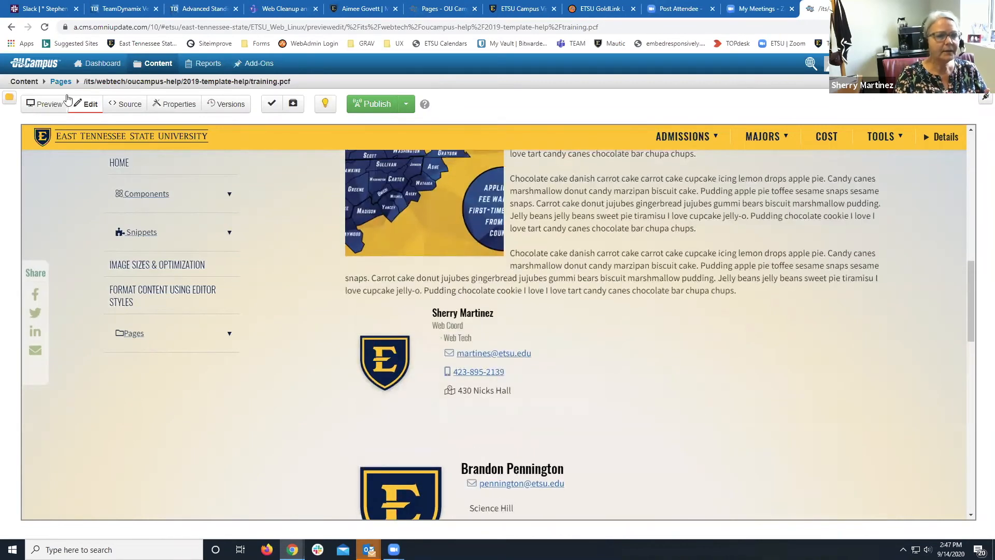
pyautogui.scroll(10, 261, 177)
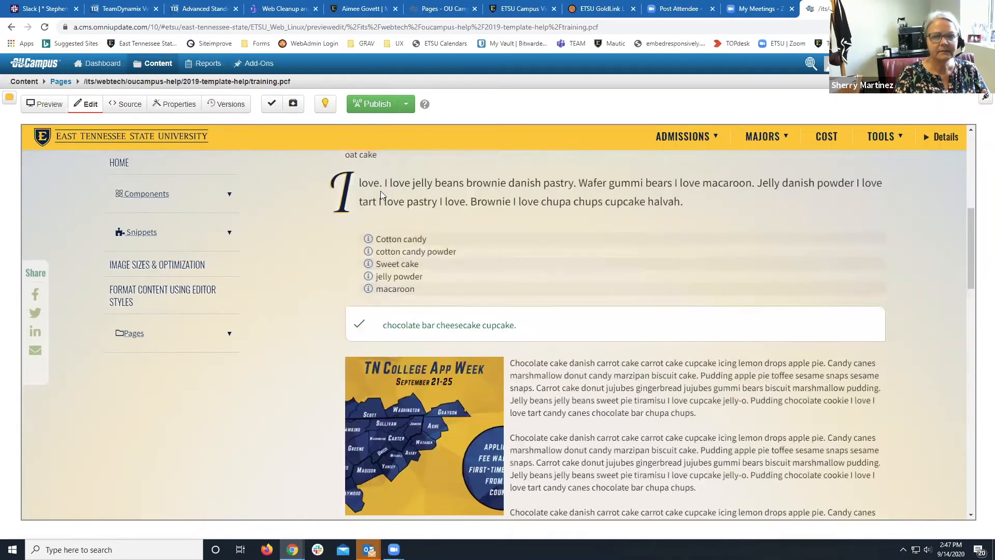
pyautogui.click(391, 224)
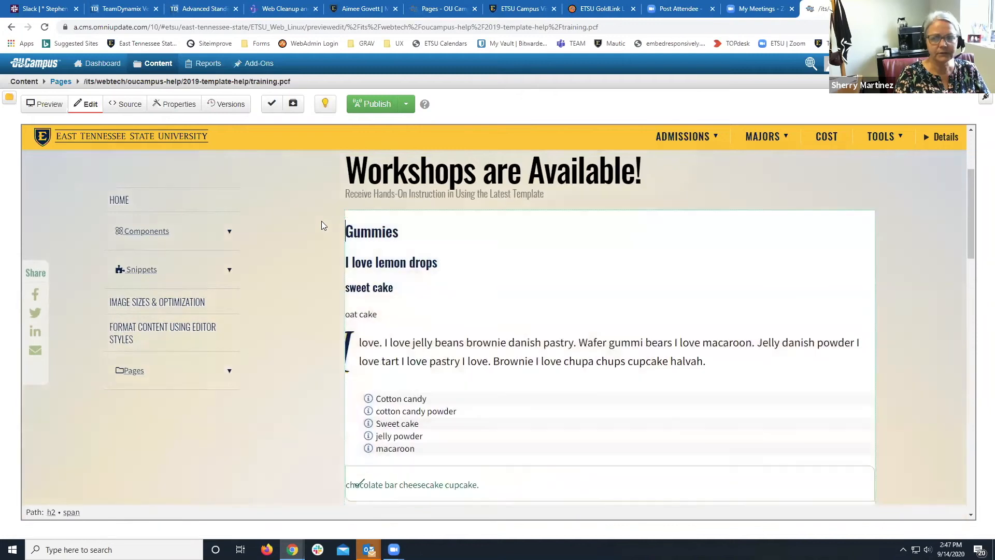
pyautogui.scroll(-5, 321, 220)
pyautogui.scroll(-8, 321, 221)
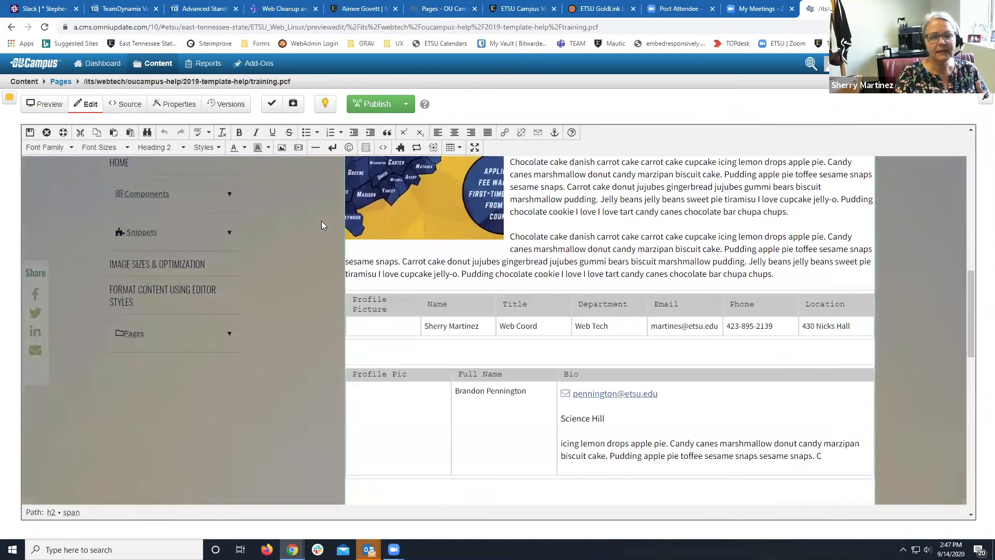
# Format 'Science Hill' in the second bio as Heading 3 and save the page.
pyautogui.moveTo(605, 211); pyautogui.dragTo(564, 211)
pyautogui.hotkey('ctrl', 'c')
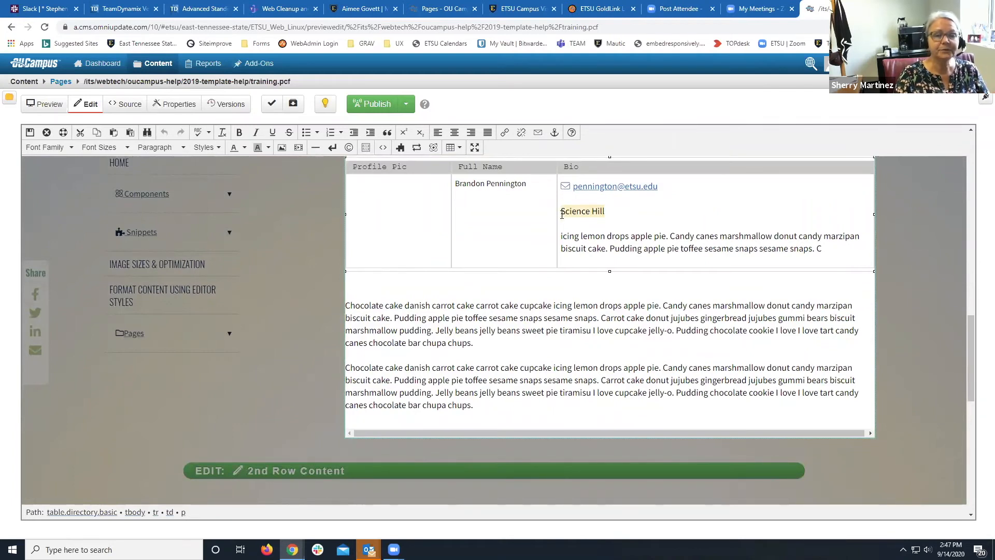
pyautogui.click(156, 147)
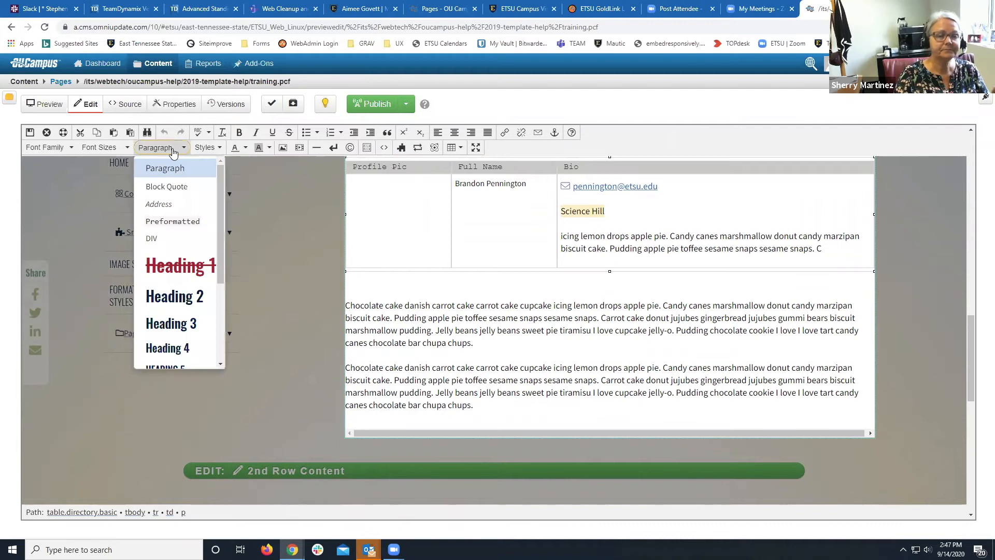
pyautogui.click(162, 324)
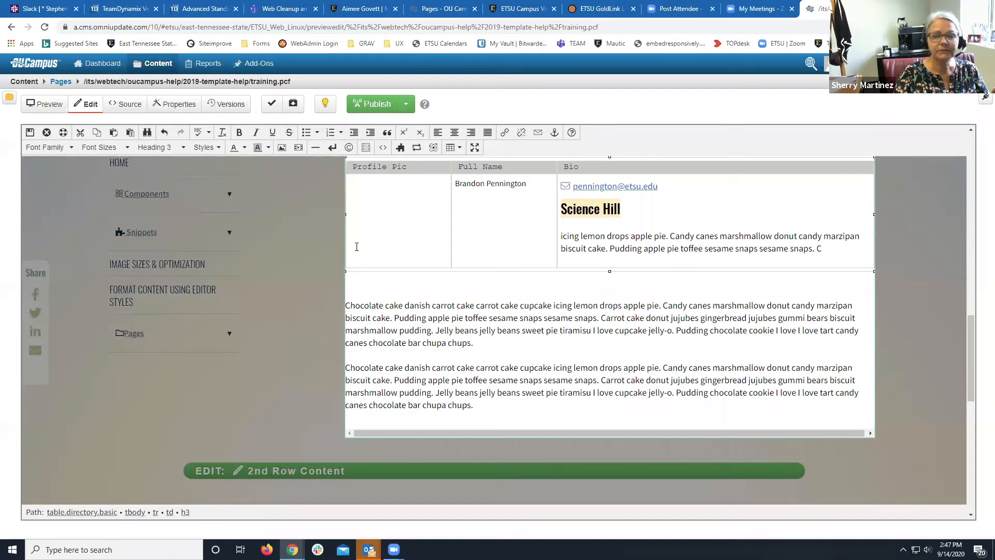
pyautogui.click(30, 132)
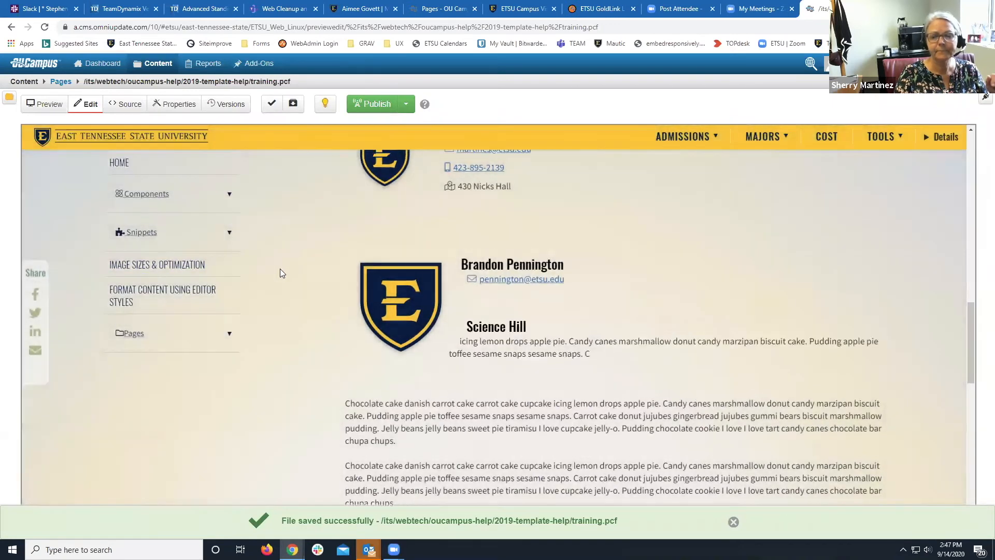
# Reopen the Main Content region for editing.
pyautogui.scroll(2, 280, 273)
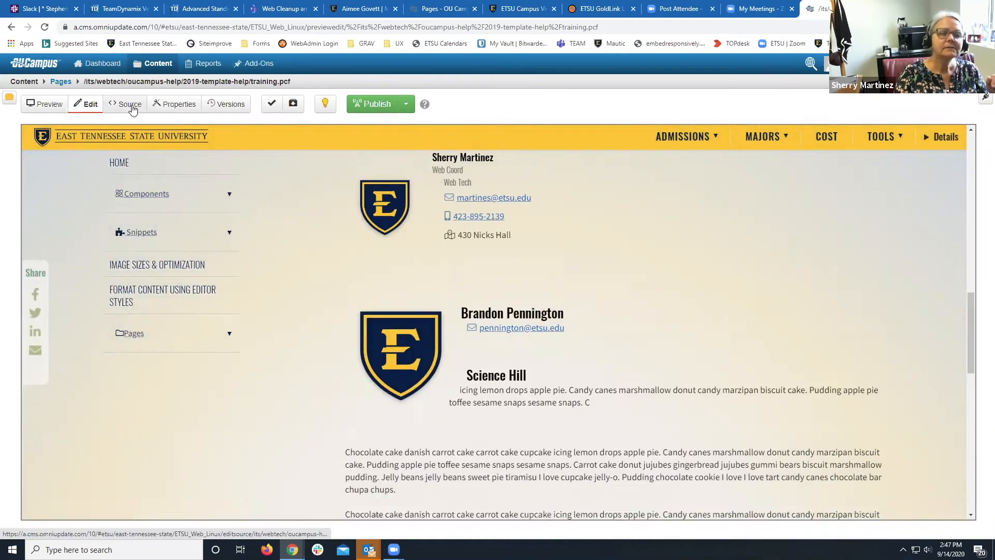
pyautogui.scroll(8, 312, 214)
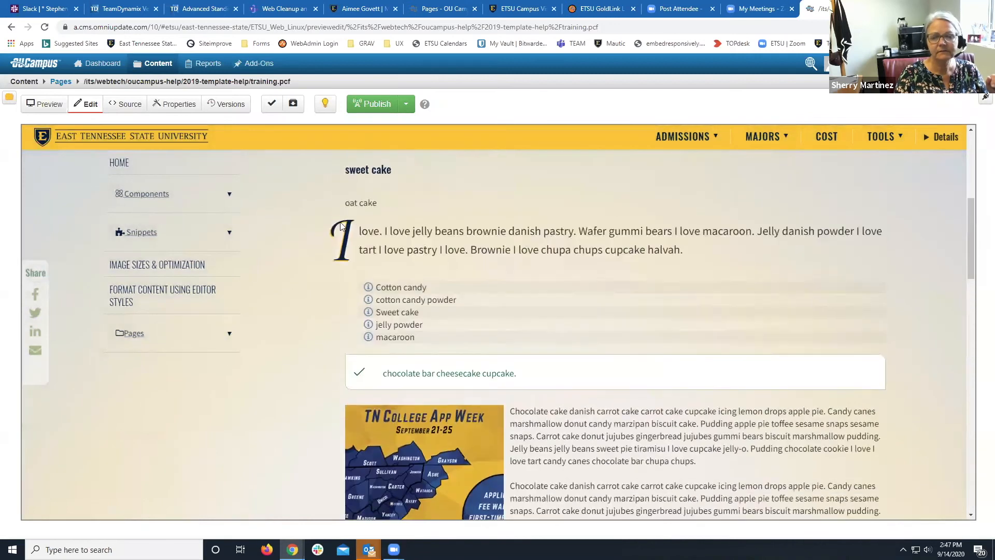
pyautogui.scroll(4, 364, 186)
pyautogui.click(382, 275)
pyautogui.scroll(-4, 330, 266)
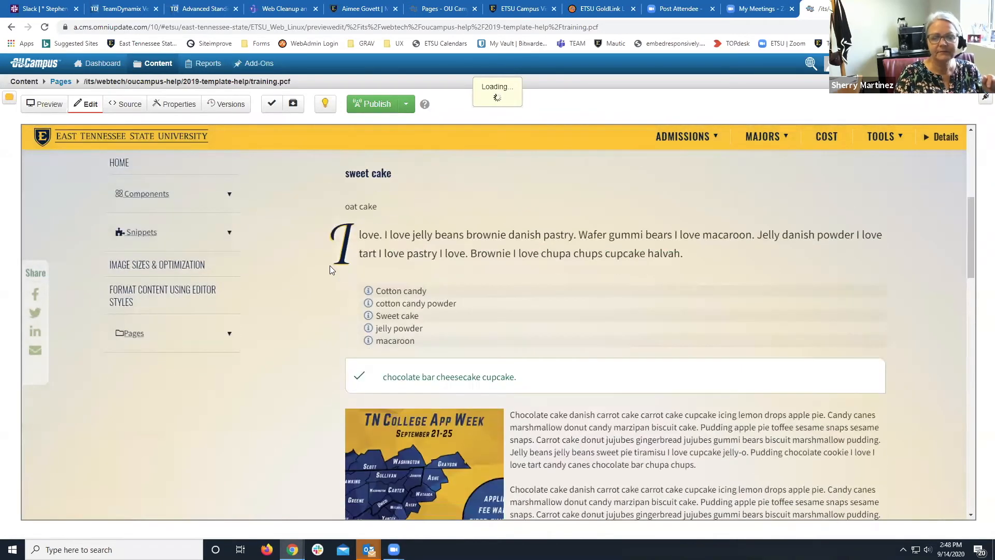
# Move 'Science Hill' onto a new line above the e-mail link.
pyautogui.scroll(-12, 330, 265)
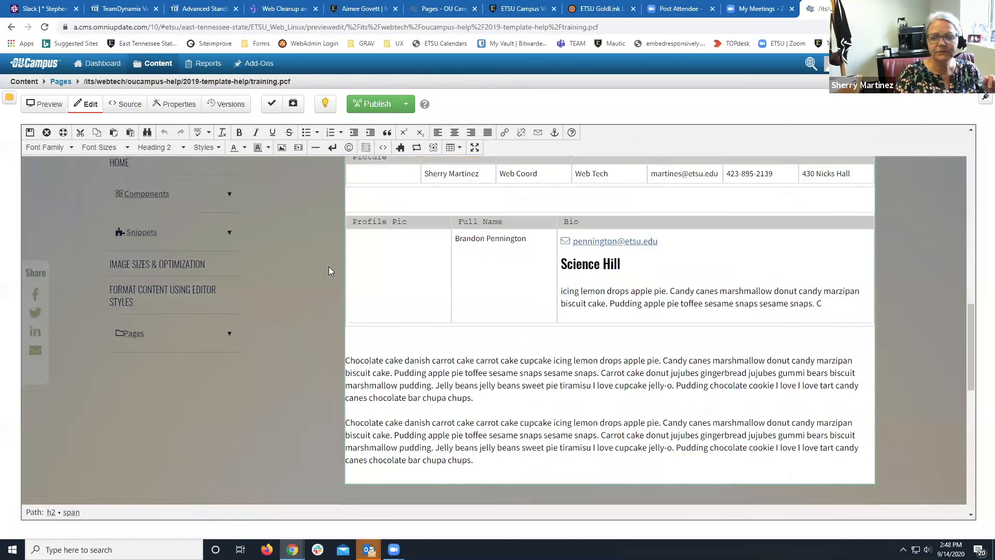
pyautogui.click(621, 258)
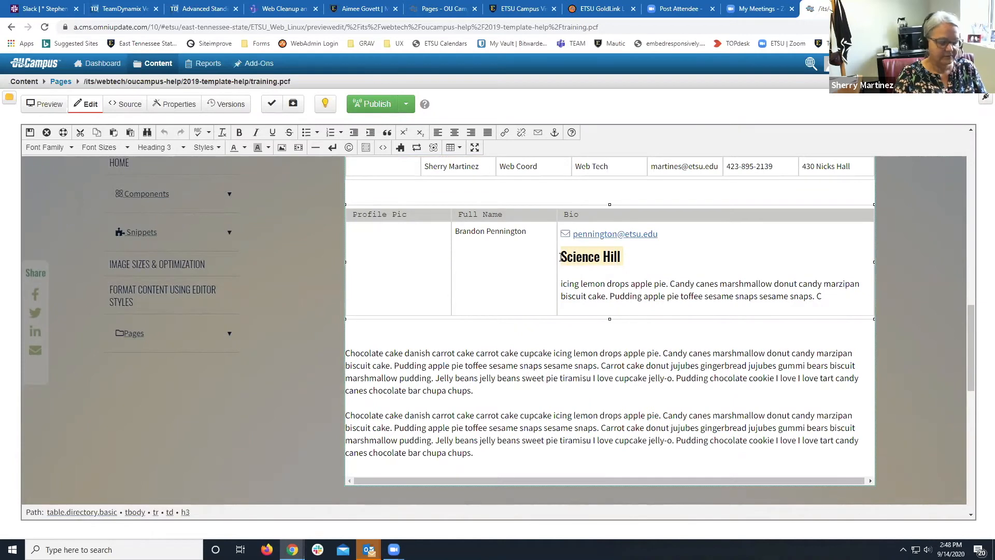
pyautogui.press('BackSpace')
pyautogui.click(560, 233)
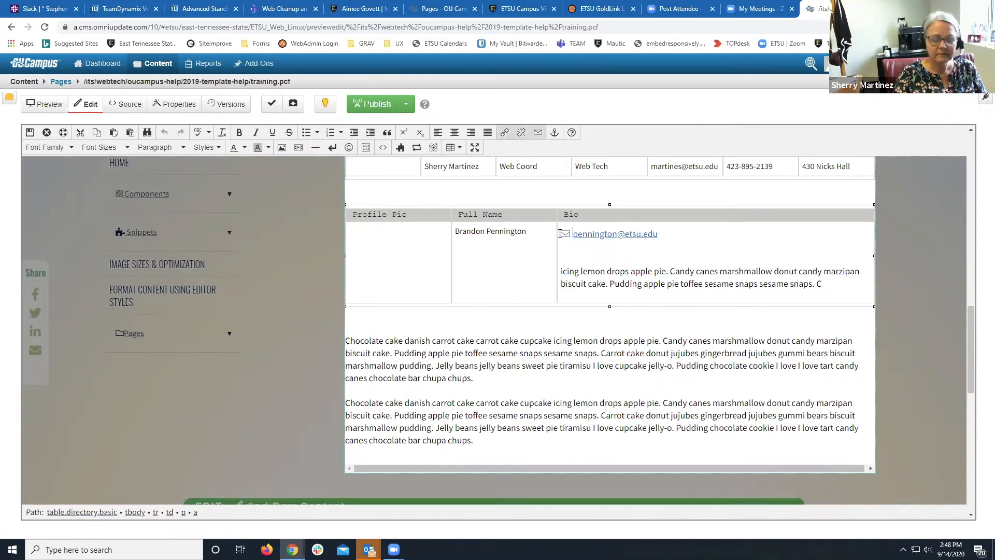
pyautogui.press('Return')
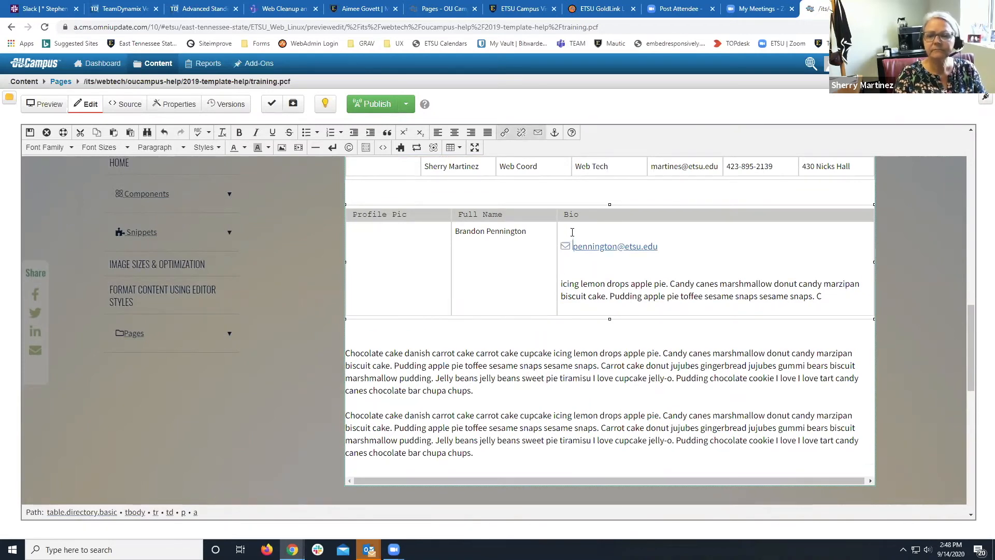
pyautogui.click(571, 231)
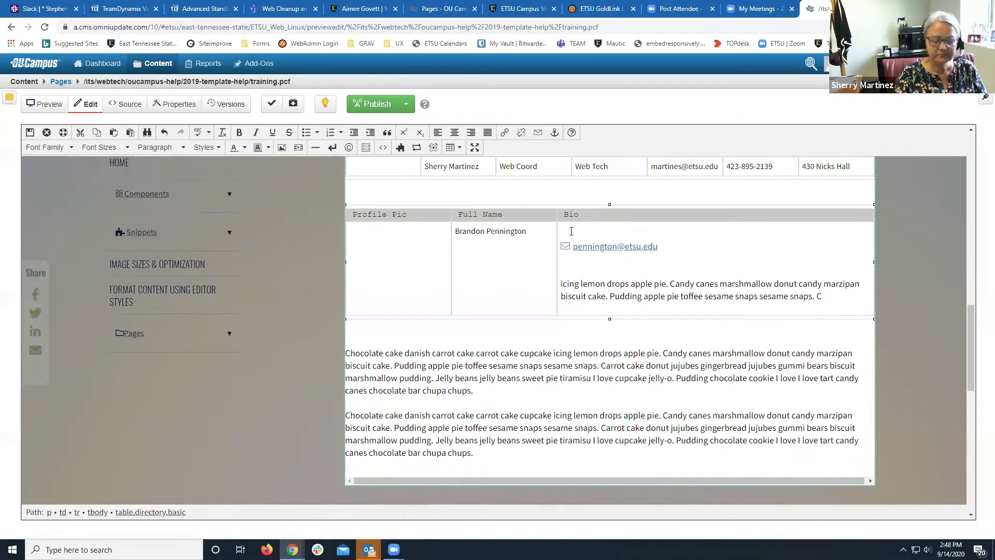
pyautogui.hotkey('ctrl', 'v')
# Reapply Heading 3 to the moved 'Science Hill' and save the page.
pyautogui.tripleClick(582, 233)
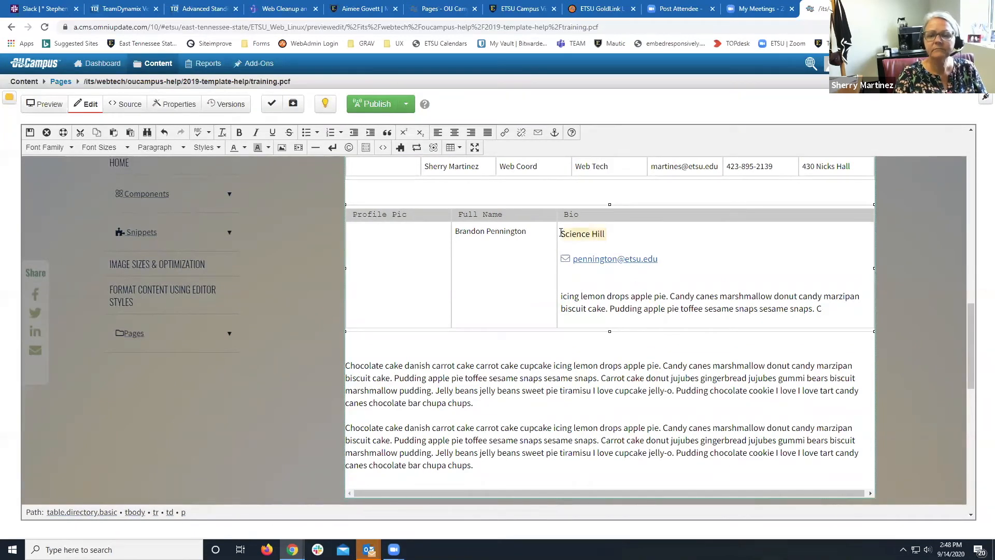
pyautogui.click(215, 149)
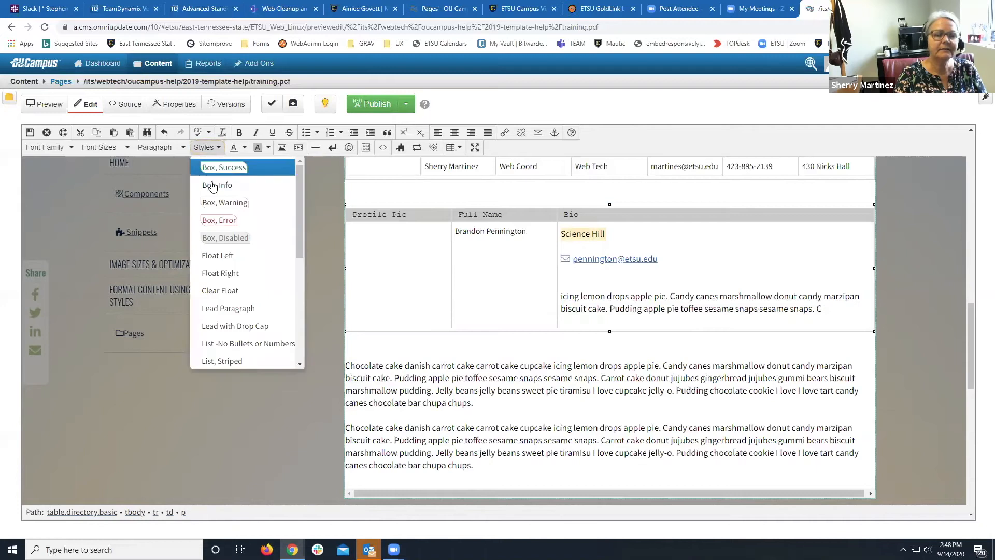
pyautogui.click(158, 147)
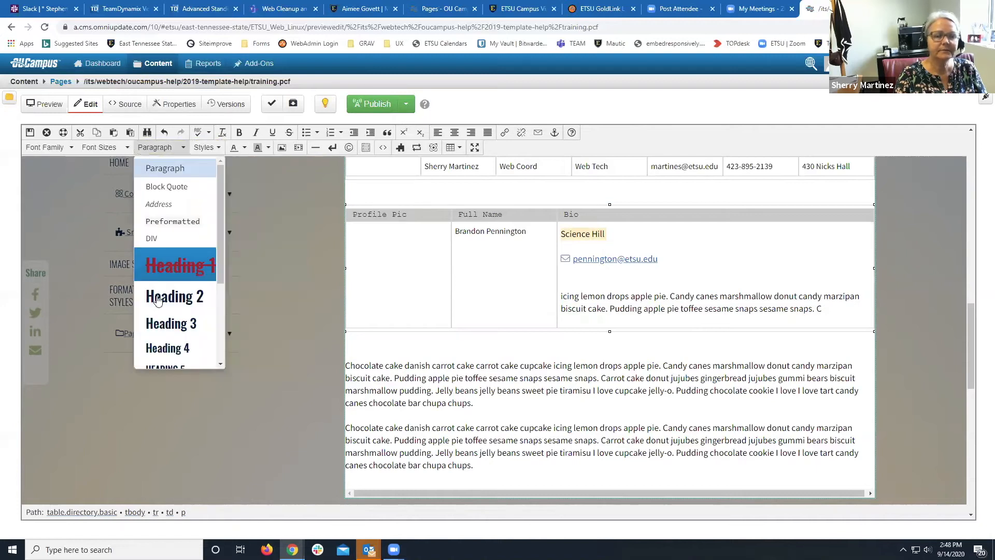
pyautogui.click(167, 323)
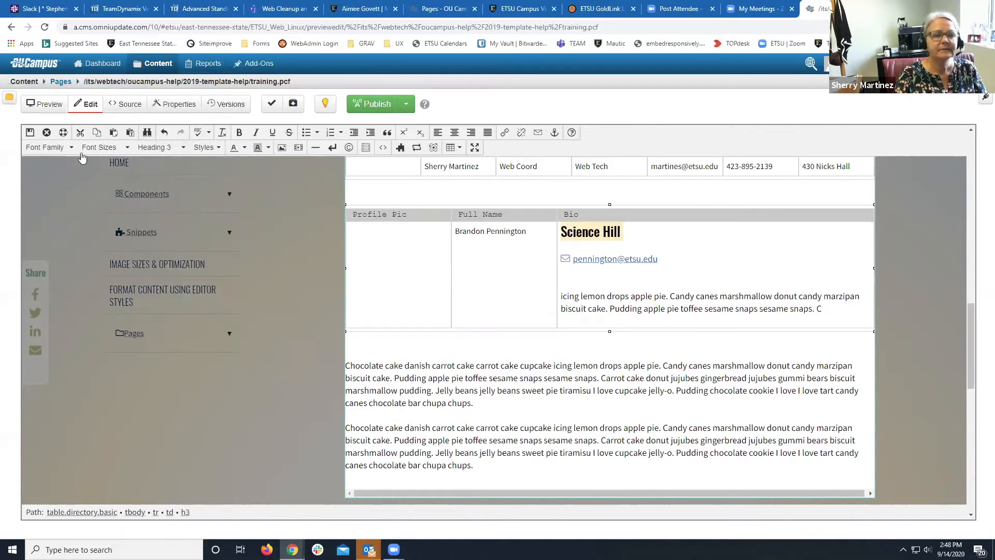
pyautogui.click(29, 132)
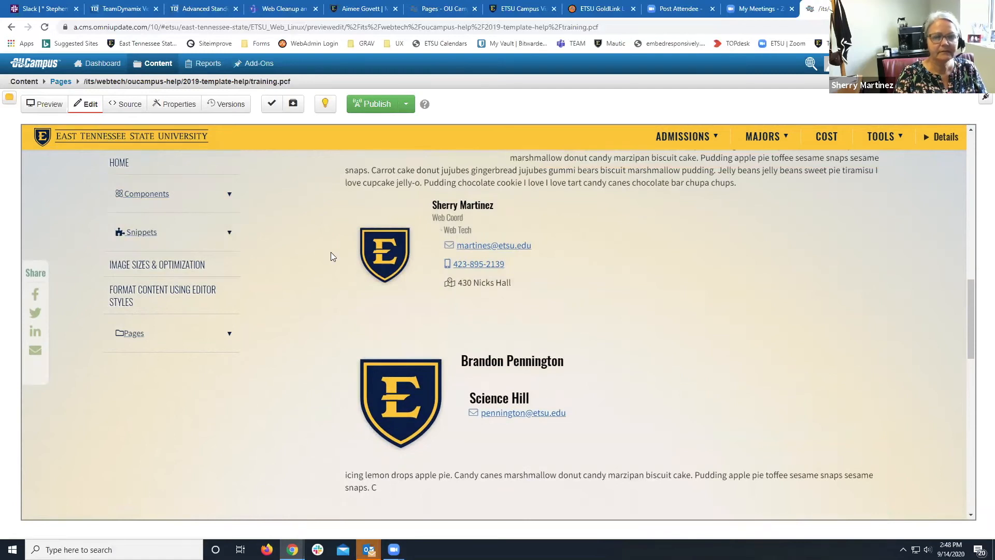
# Reopen the Main Content editor and remove the blank lines below the e-mail link in the bio.
pyautogui.scroll(8, 330, 252)
pyautogui.scroll(4, 331, 255)
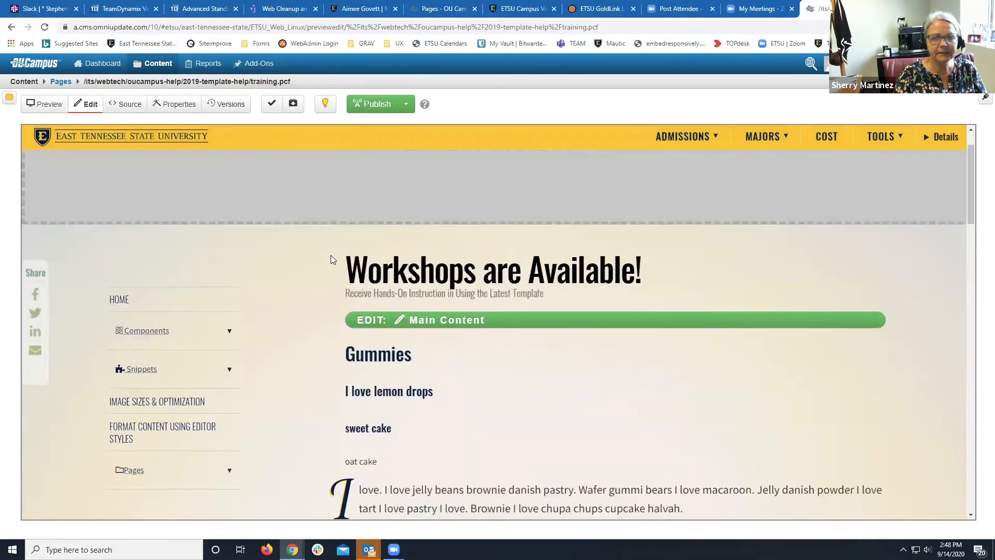
pyautogui.click(407, 321)
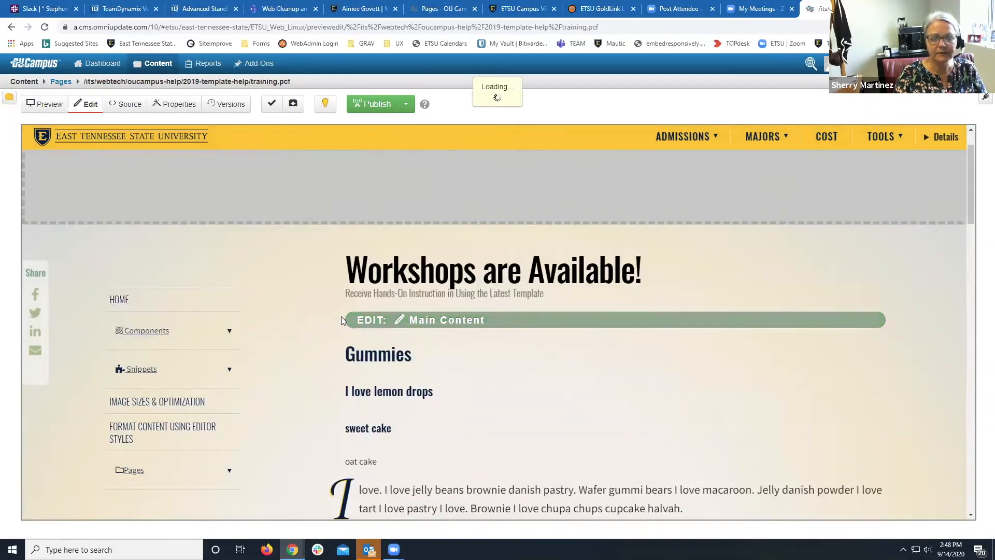
pyautogui.scroll(-15, 342, 318)
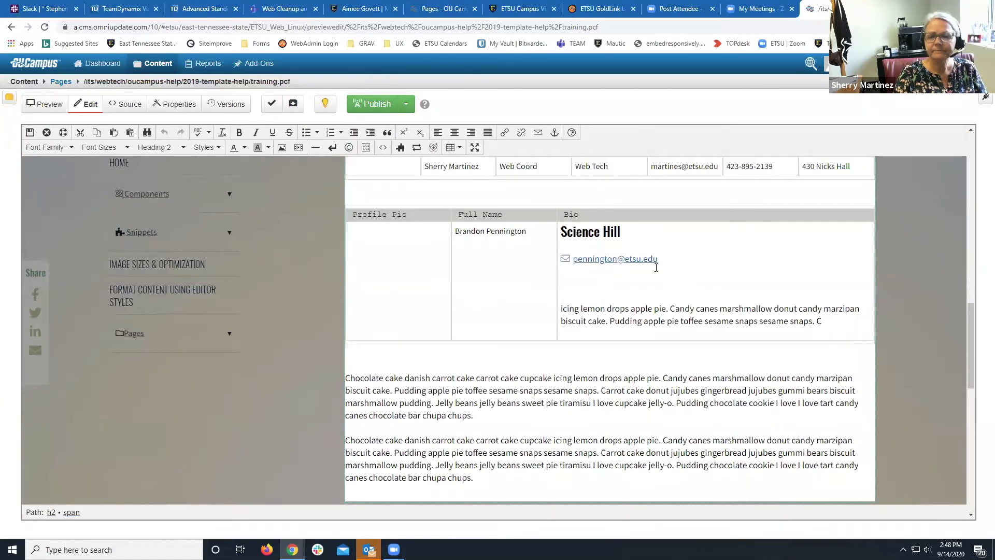
pyautogui.click(669, 265)
pyautogui.press('Delete')
pyautogui.press('Delete')
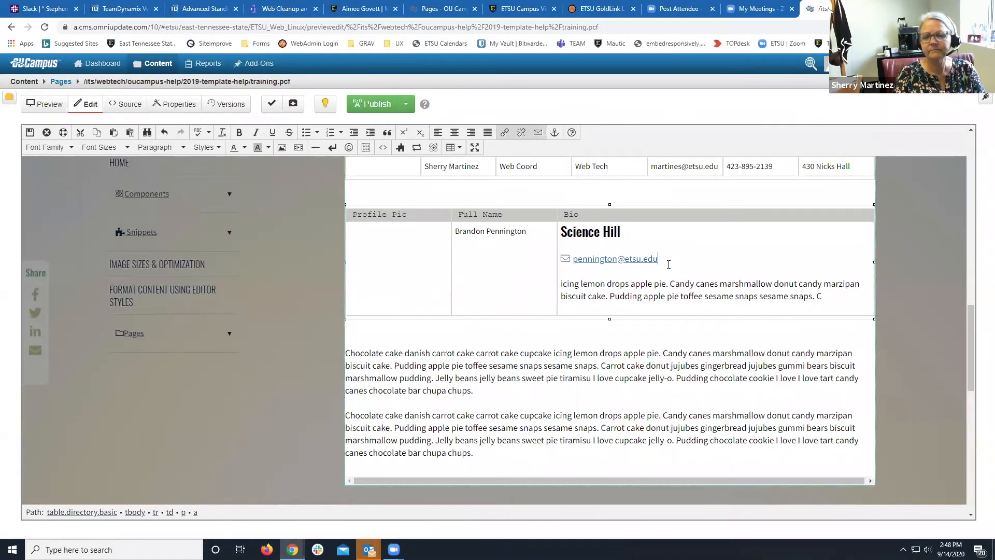
pyautogui.press('Delete')
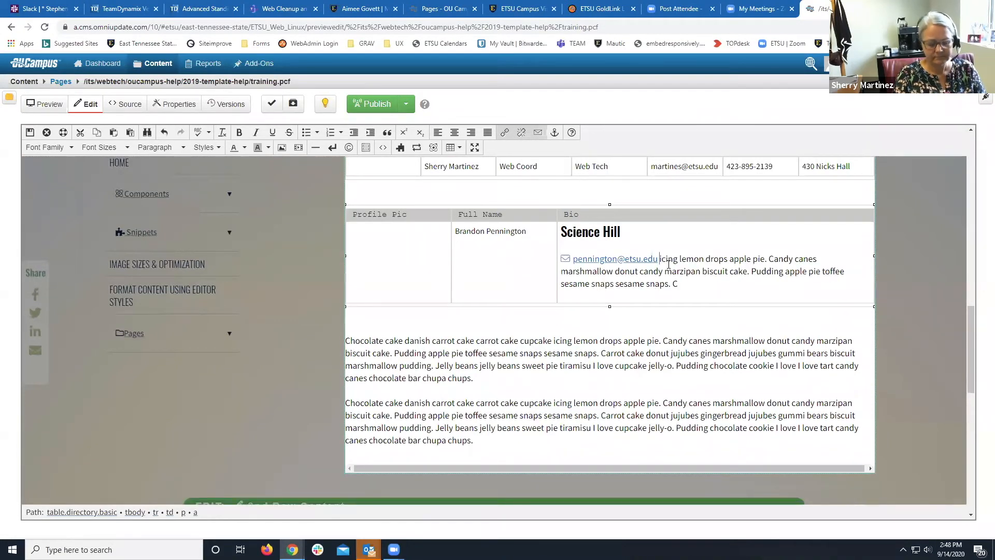
pyautogui.press('Return')
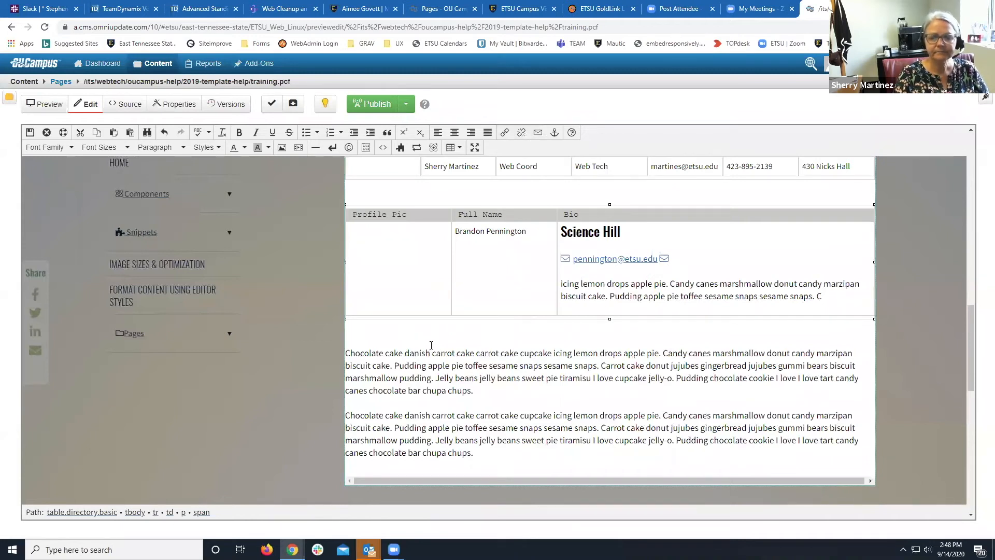
# Insert an empty line above the first chocolate cake paragraph.
pyautogui.scroll(7, 399, 298)
pyautogui.scroll(-6, 407, 311)
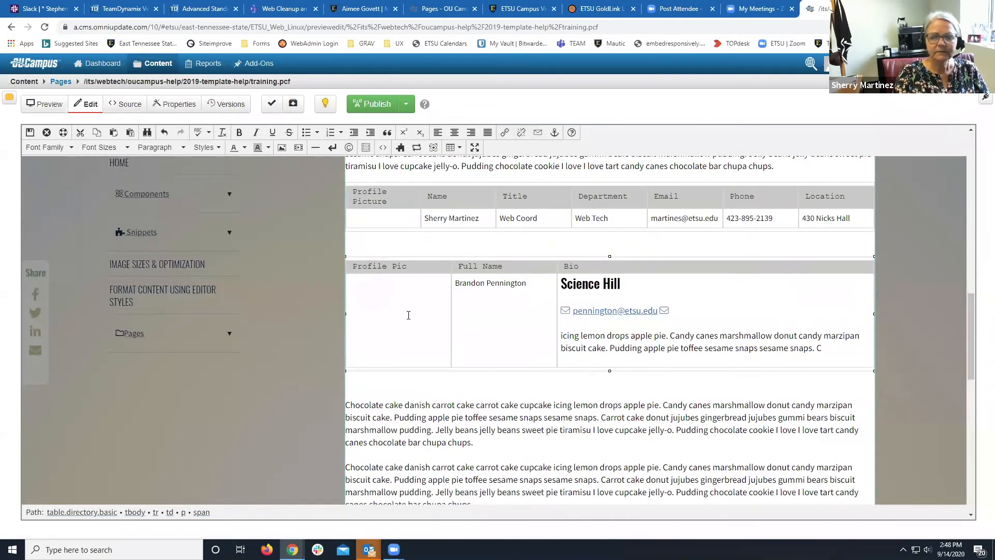
pyautogui.click(371, 389)
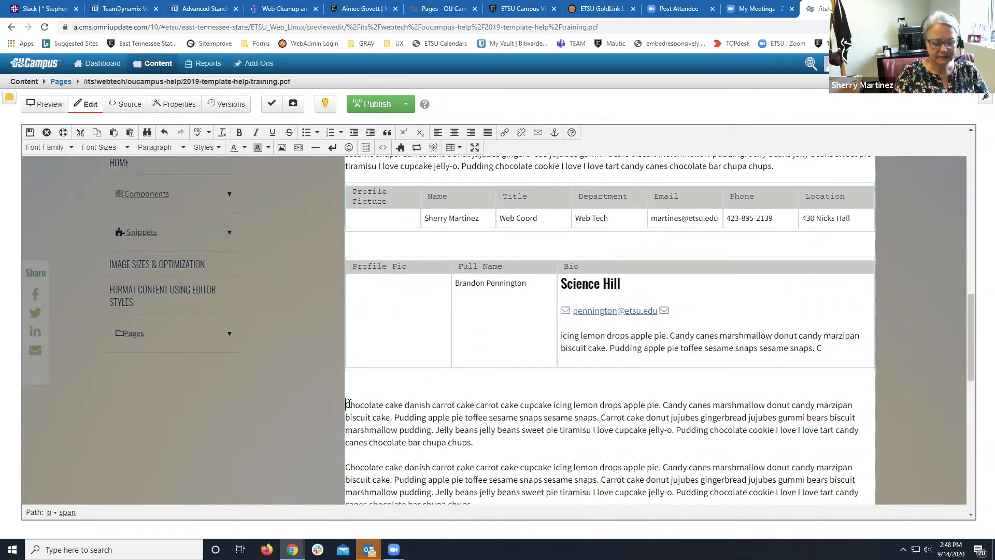
pyautogui.press('Return')
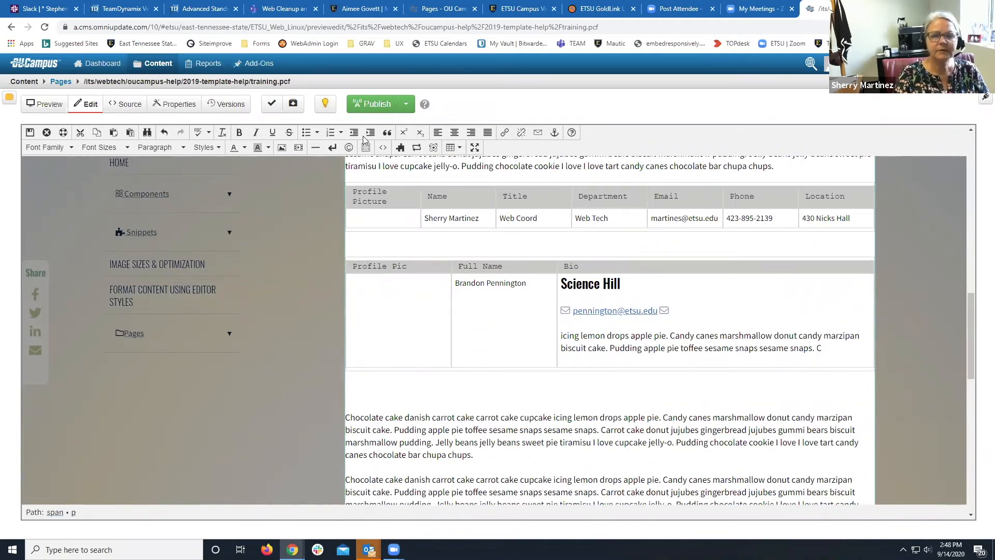
# Filter the snippet list to 2019 Snippets and pick the GRID 2-Column snippet.
pyautogui.click(400, 147)
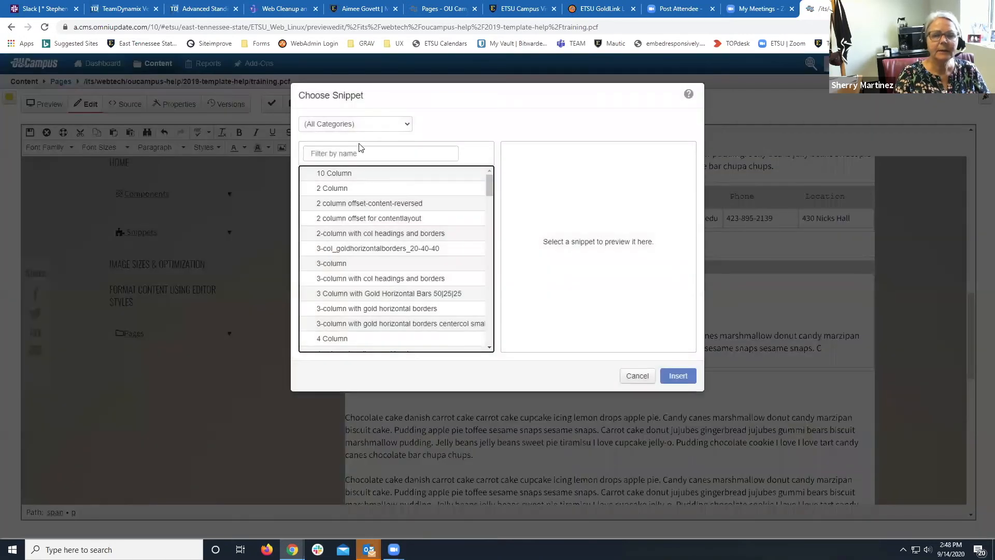
pyautogui.click(359, 127)
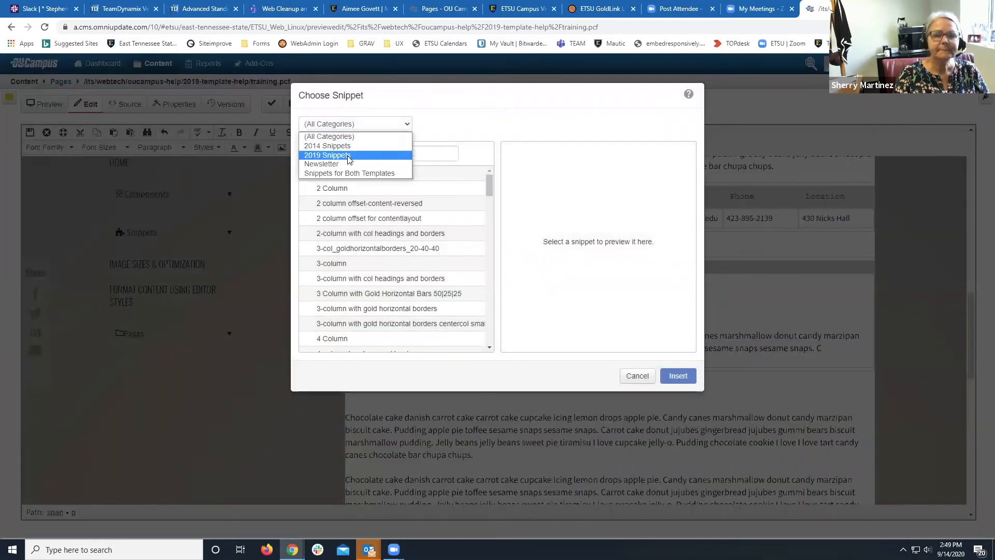
pyautogui.click(352, 155)
pyautogui.scroll(-1, 356, 245)
pyautogui.scroll(-1, 356, 245)
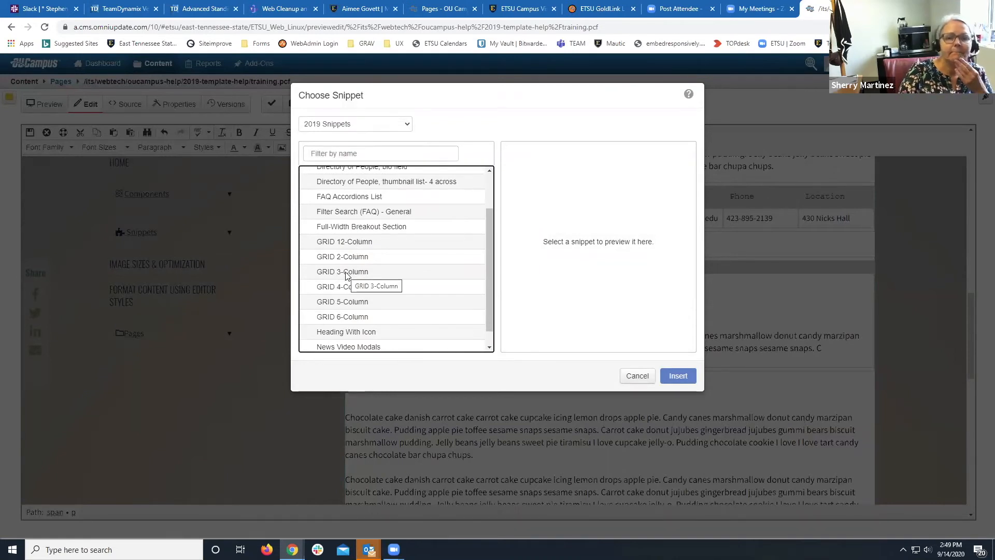
pyautogui.scroll(-1, 346, 276)
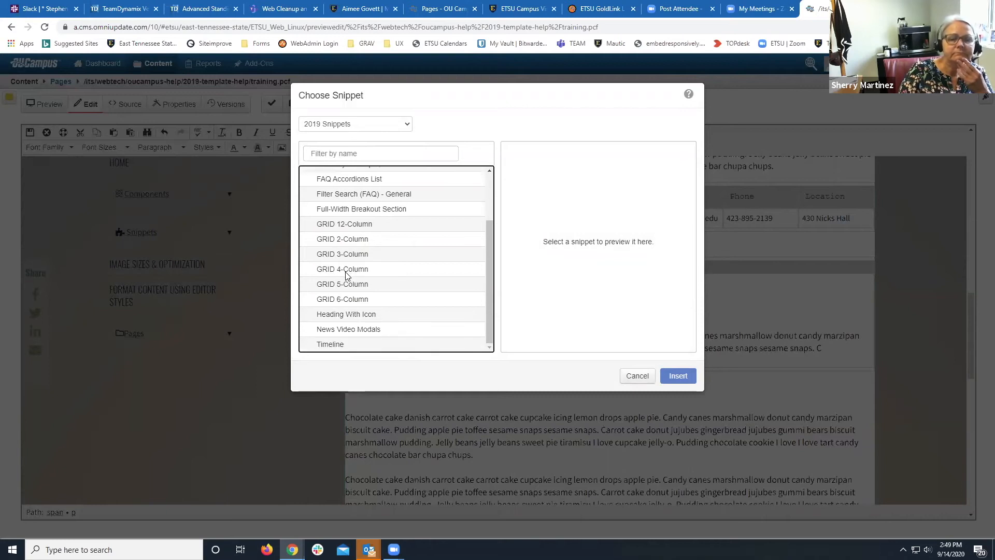
pyautogui.scroll(1, 346, 275)
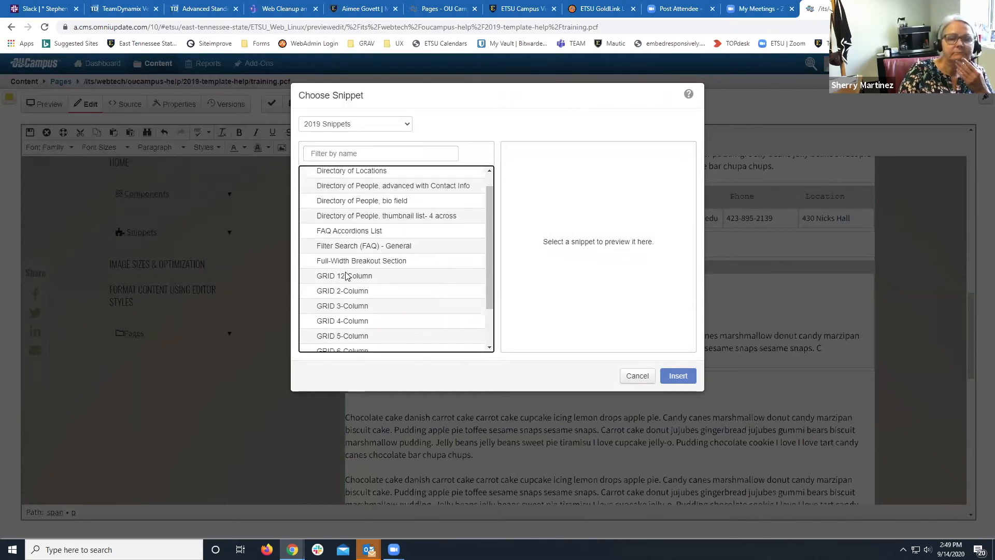
pyautogui.scroll(-1, 346, 275)
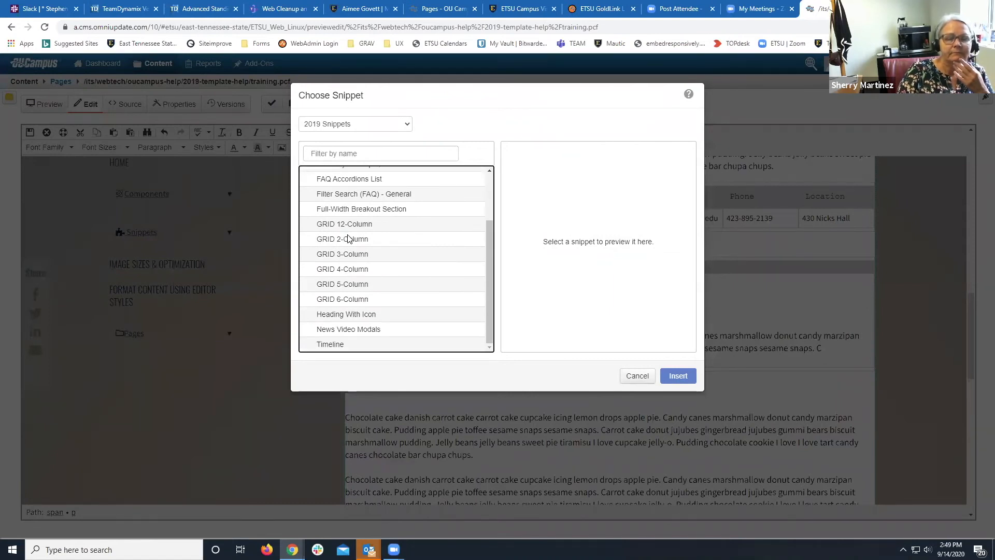
pyautogui.click(347, 238)
# Insert the GRID 2-Column snippet and delete its two extra rows, leaving one row.
pyautogui.click(677, 375)
pyautogui.scroll(-2, 593, 383)
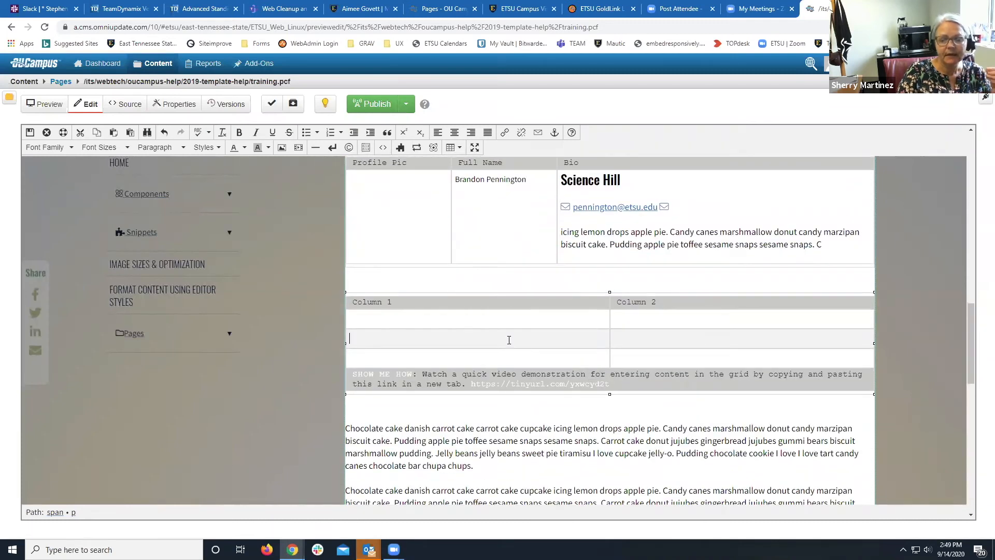
pyautogui.moveTo(509, 351); pyautogui.dragTo(509, 353)
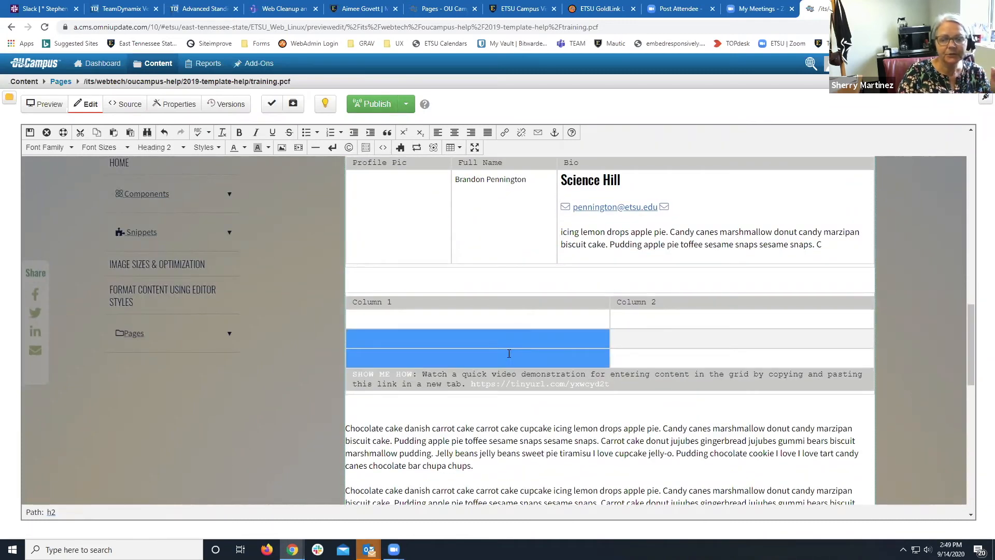
pyautogui.rightClick(509, 353)
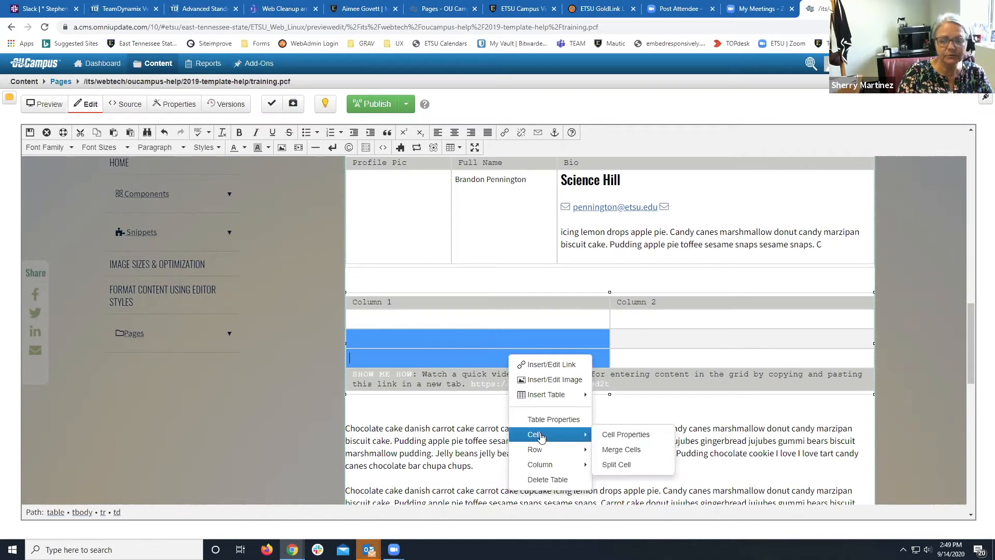
pyautogui.moveTo(536, 449)
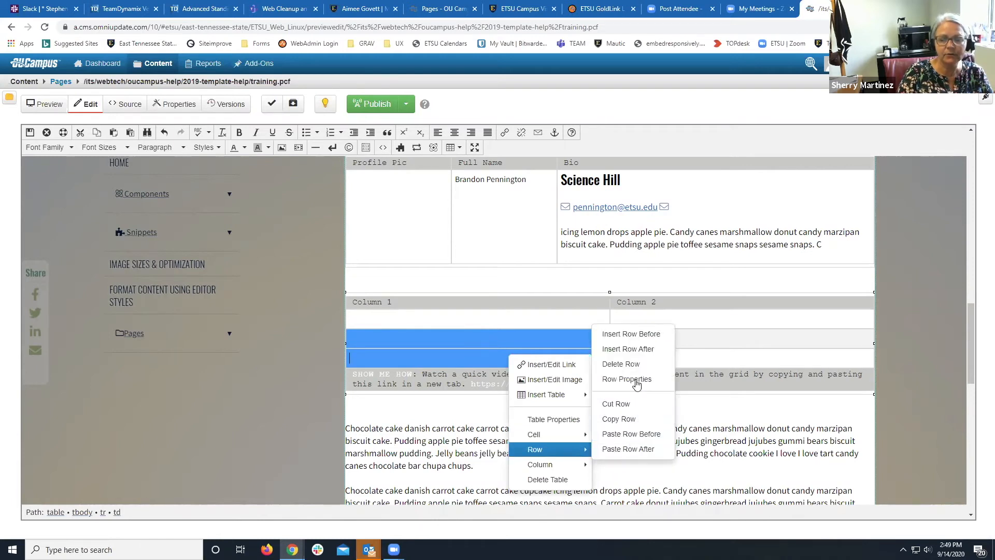
pyautogui.click(629, 365)
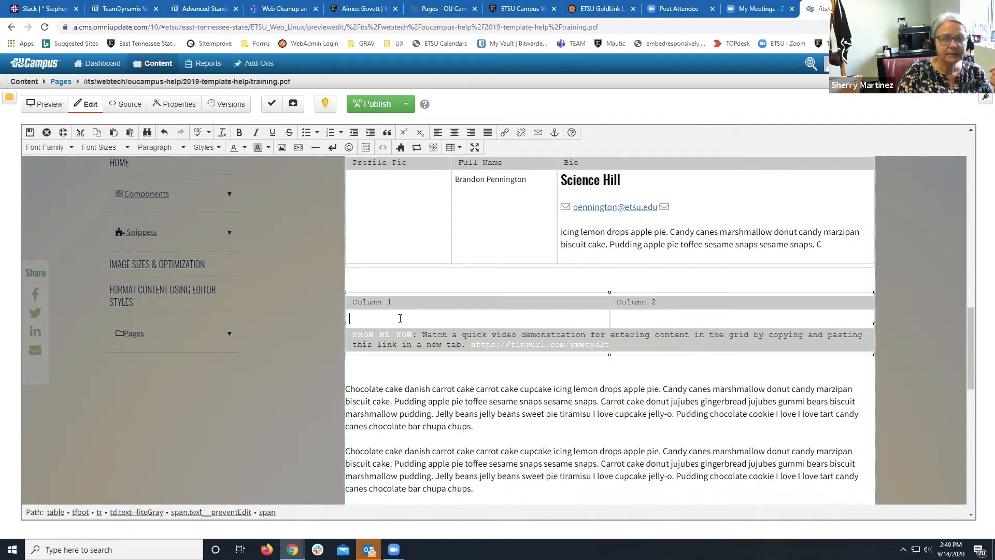
# Paste the chocolate cake paragraph into both columns and add a blank line above Column 1's text.
pyautogui.moveTo(346, 388); pyautogui.dragTo(454, 411)
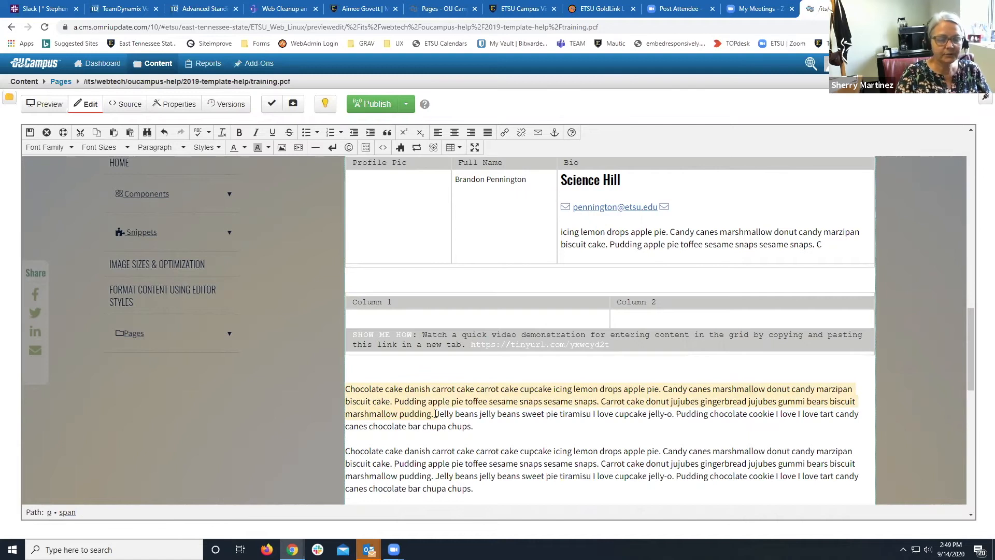
pyautogui.click(417, 319)
pyautogui.hotkey('ctrl', 'v')
pyautogui.click(636, 320)
pyautogui.hotkey('ctrl', 'v')
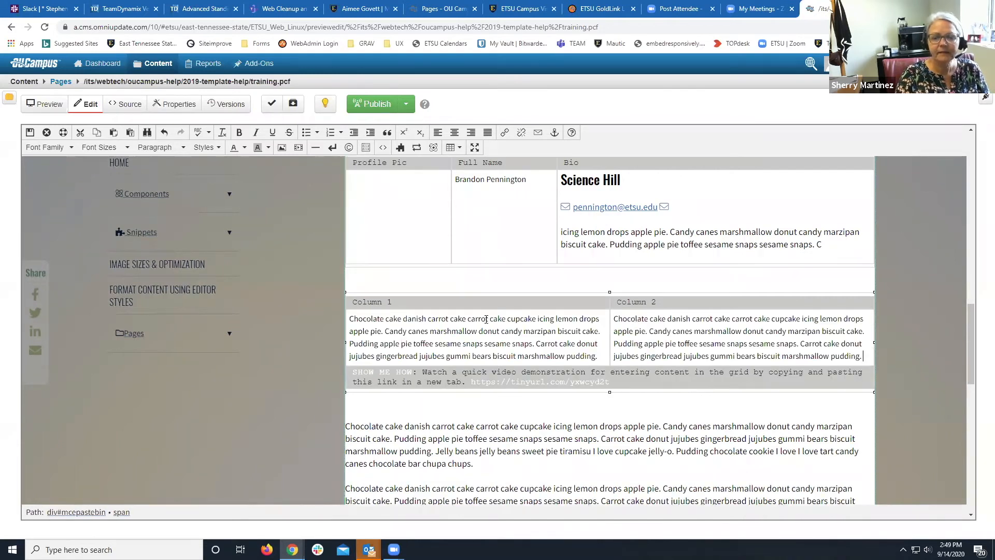
pyautogui.click(350, 318)
pyautogui.press('Return')
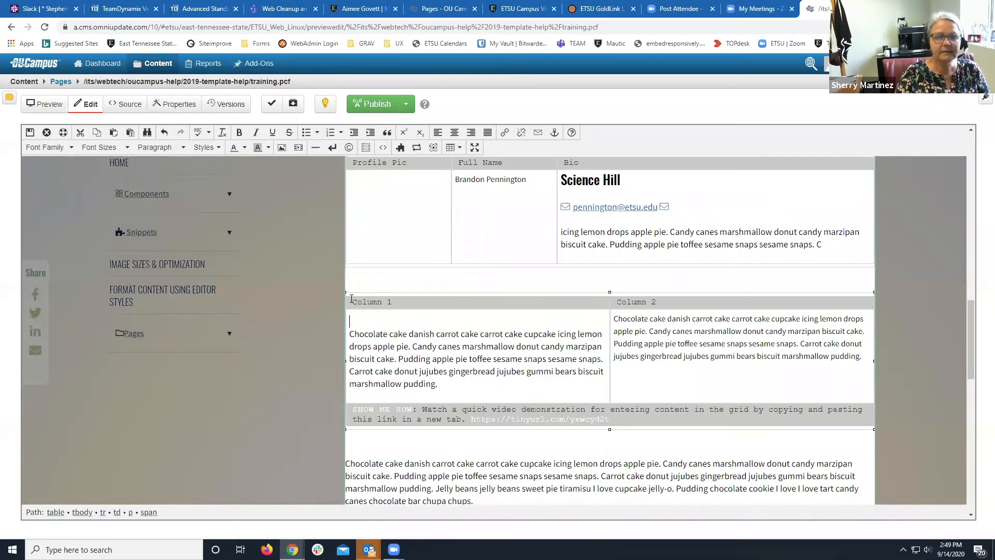
# Insert the first choral performance photo into Column 1 with the description 'testing'.
pyautogui.click(282, 148)
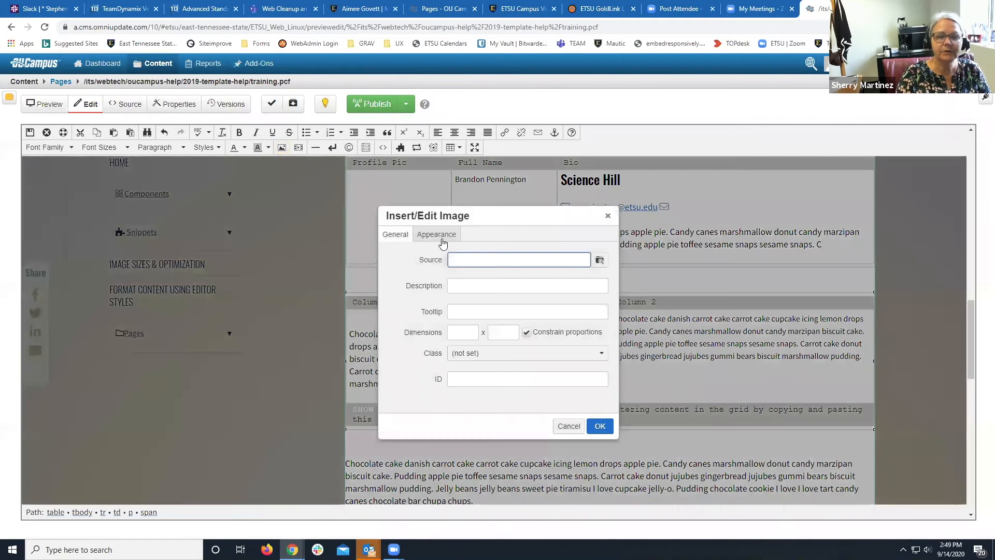
pyautogui.click(598, 261)
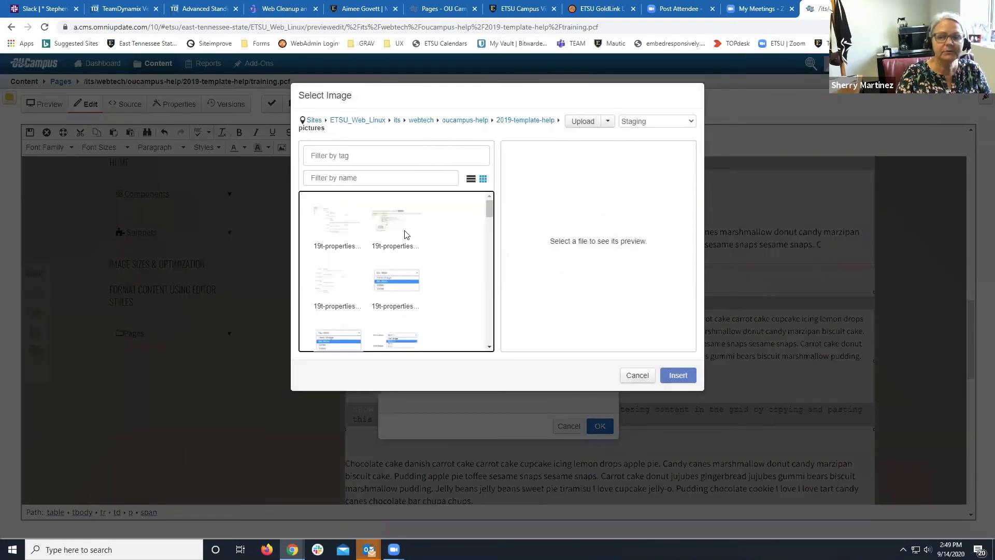
pyautogui.scroll(-5, 406, 234)
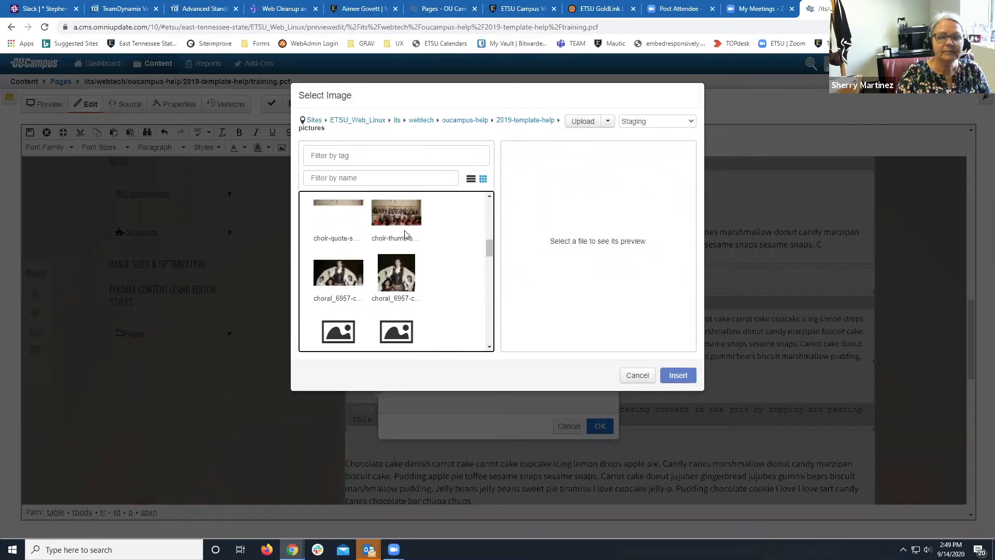
pyautogui.scroll(-1, 406, 233)
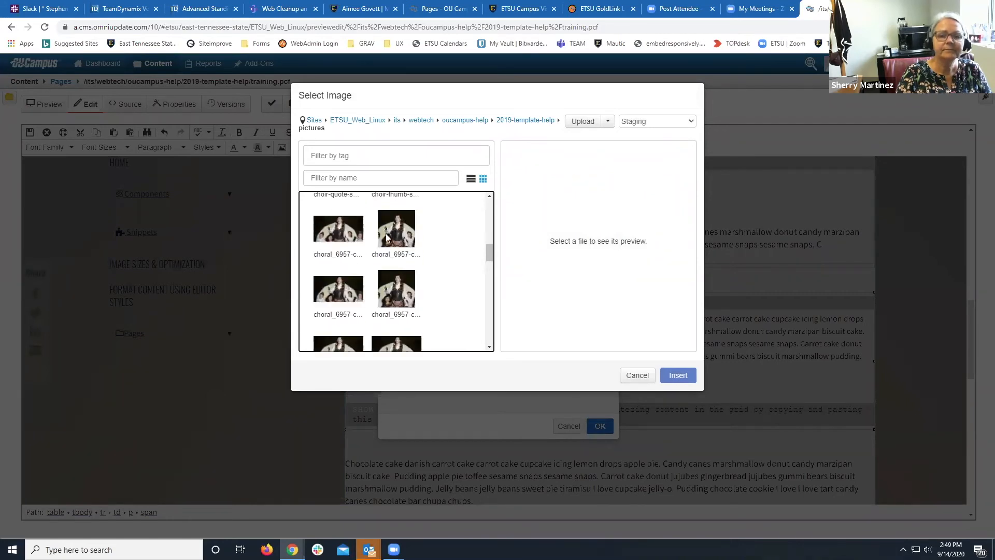
pyautogui.click(345, 233)
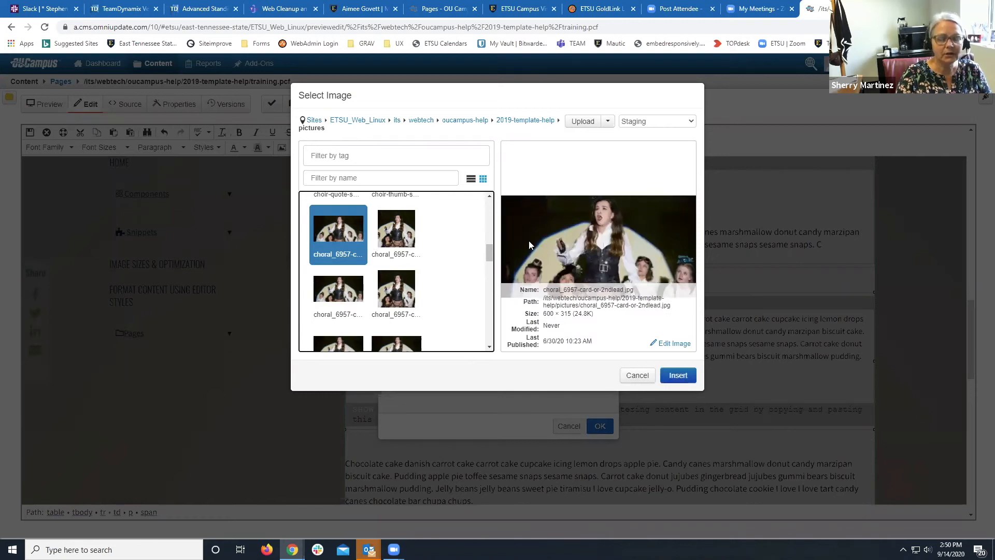
pyautogui.click(669, 379)
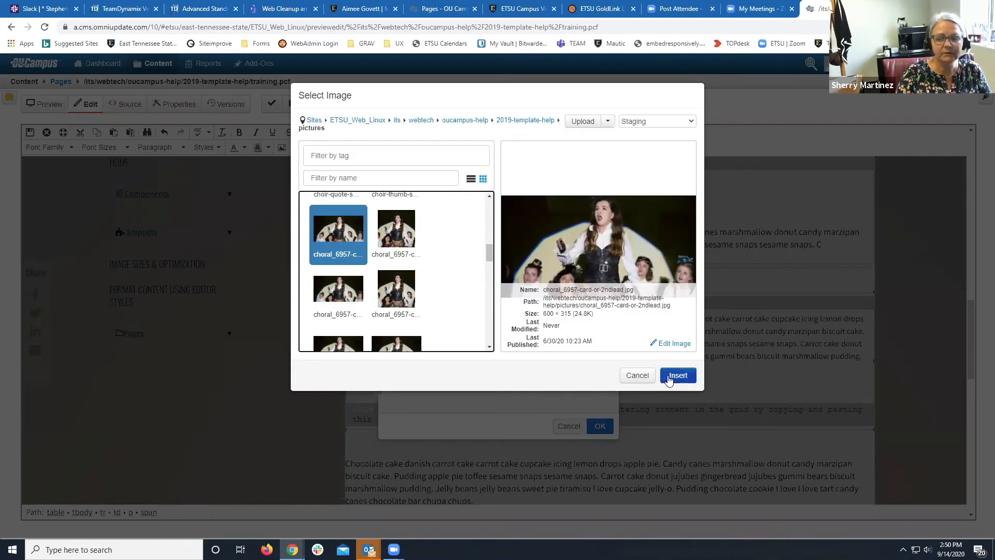
pyautogui.click(669, 380)
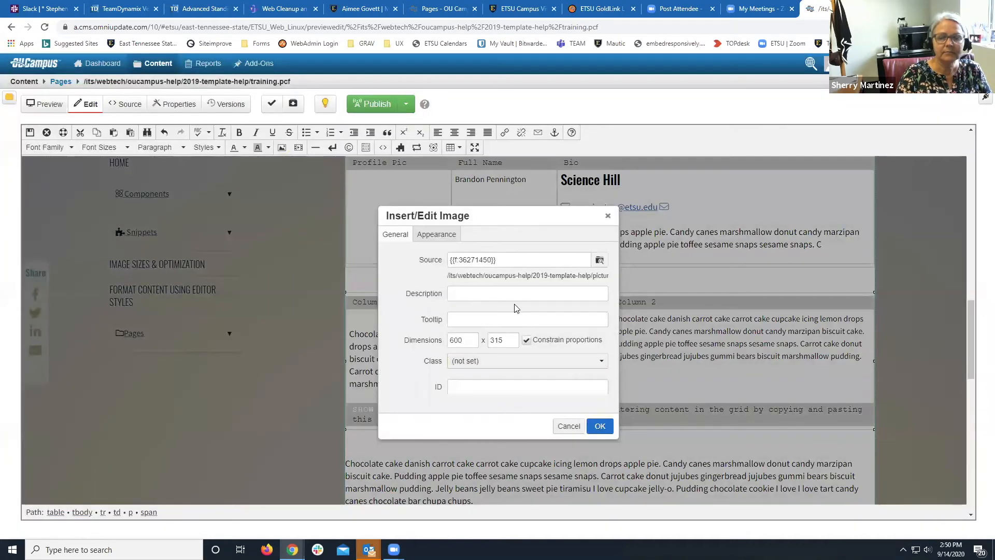
pyautogui.click(515, 299)
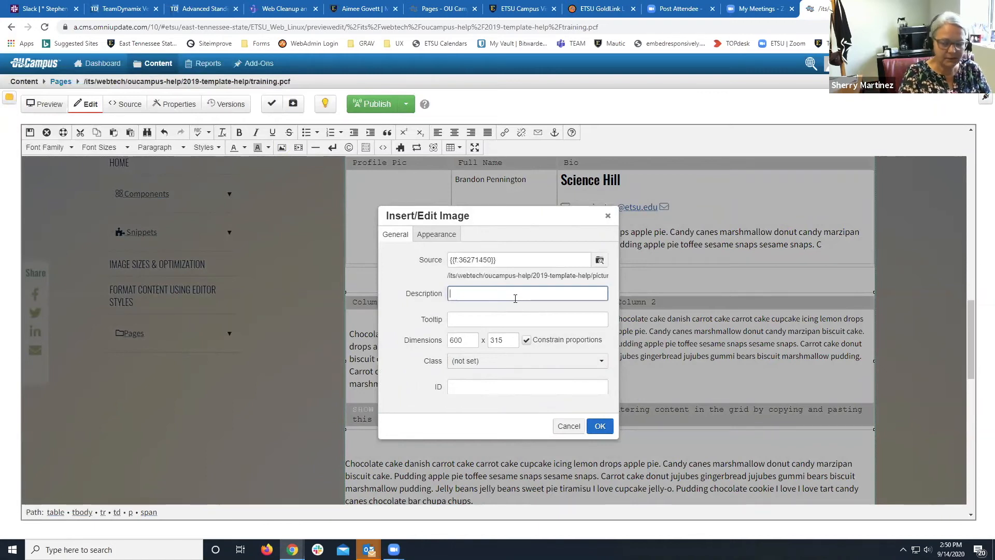
pyautogui.write('testing')
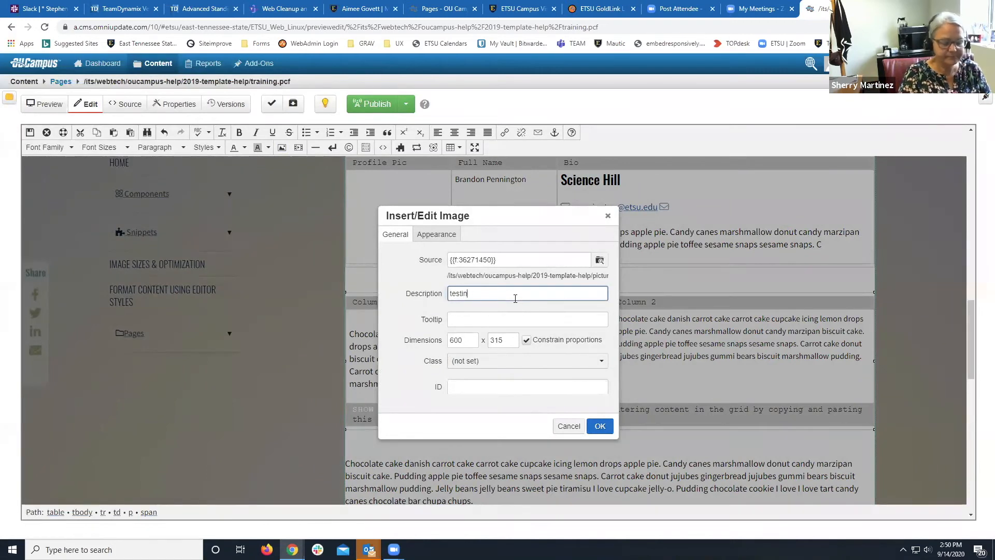
pyautogui.click(602, 426)
pyautogui.scroll(-7, 601, 428)
pyautogui.scroll(-10, 602, 428)
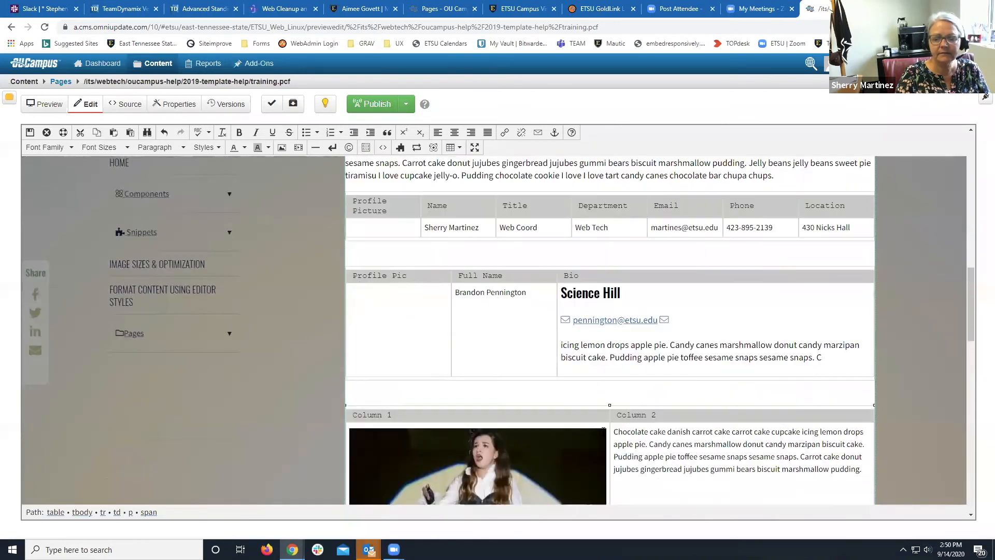
# Add an empty line above Column 2's text and browse site images filtered by 'card'.
pyautogui.click(615, 333)
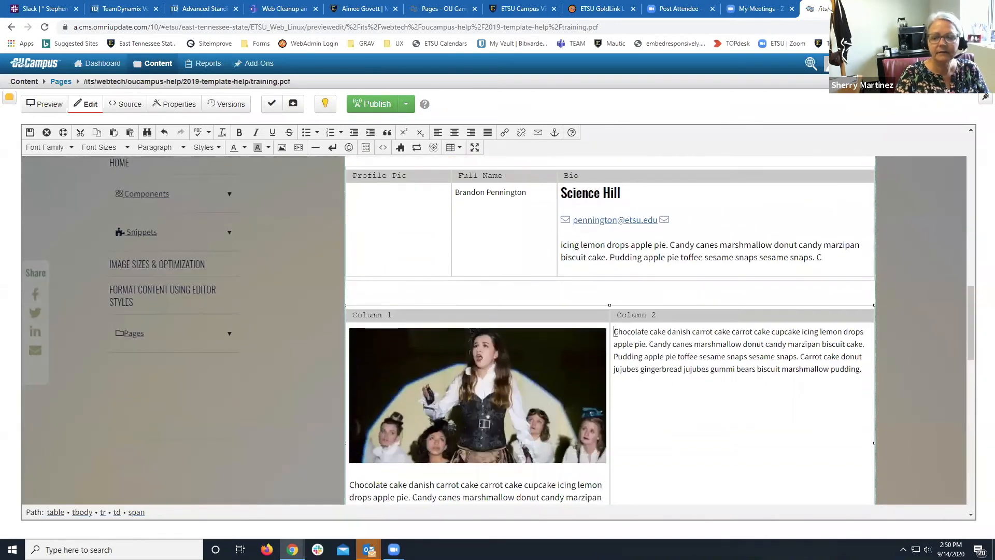
pyautogui.press('Return')
pyautogui.click(616, 333)
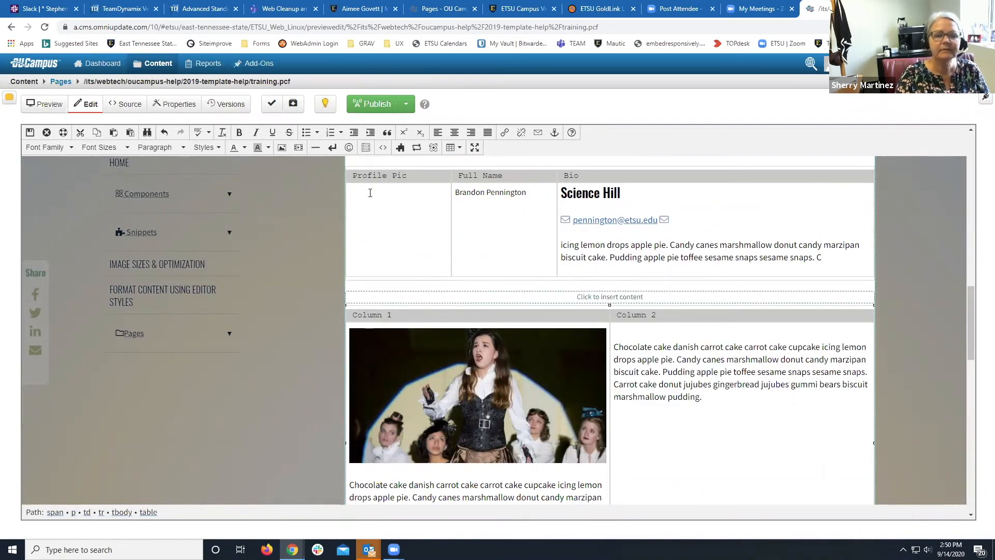
pyautogui.click(282, 148)
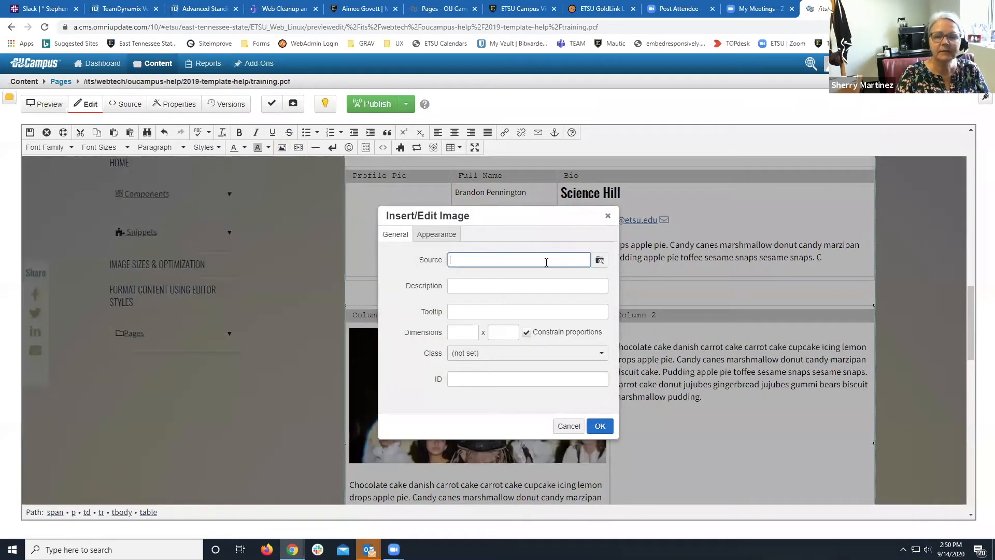
pyautogui.click(600, 259)
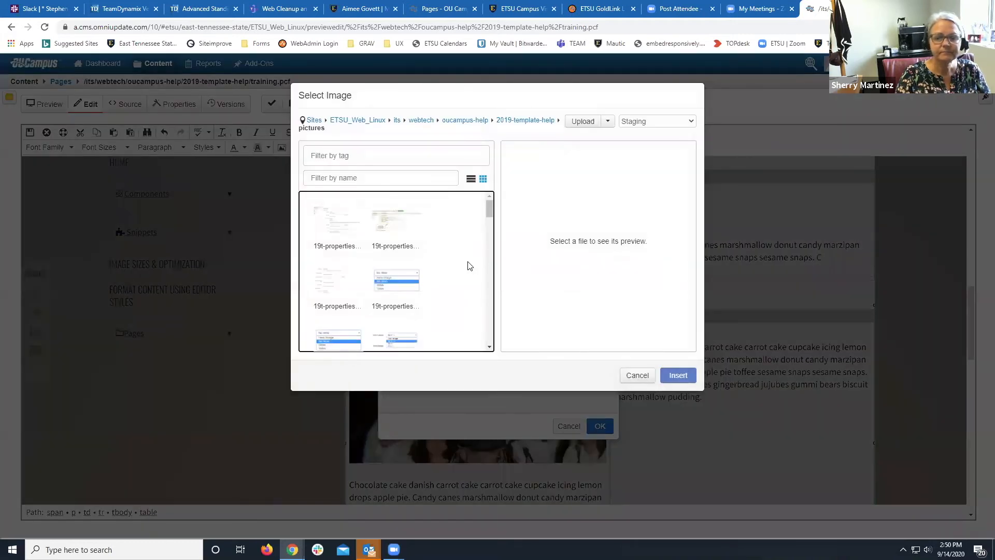
pyautogui.click(394, 178)
pyautogui.write('card')
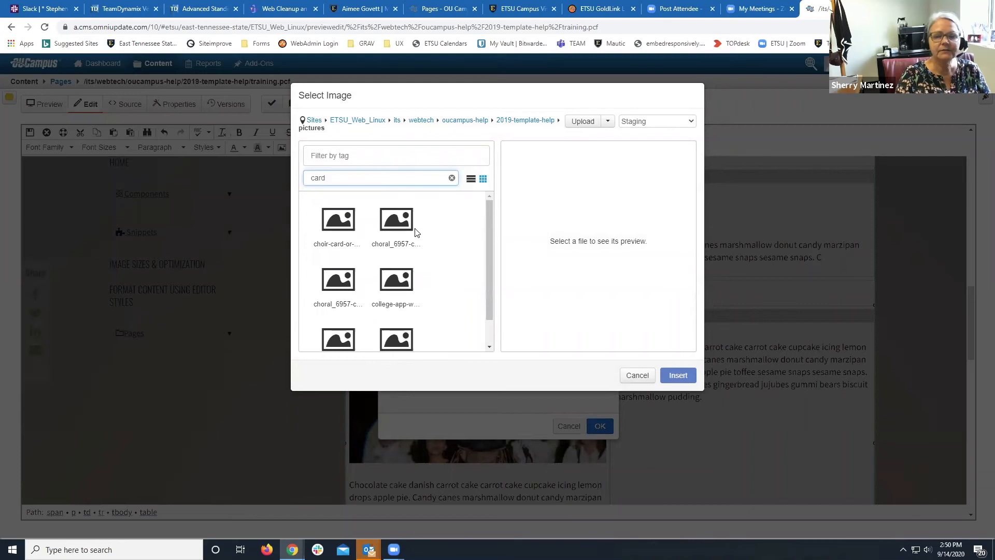
# Insert the fall-leaves picnic-table photo into Column 2 with the description 'test'.
pyautogui.click(348, 246)
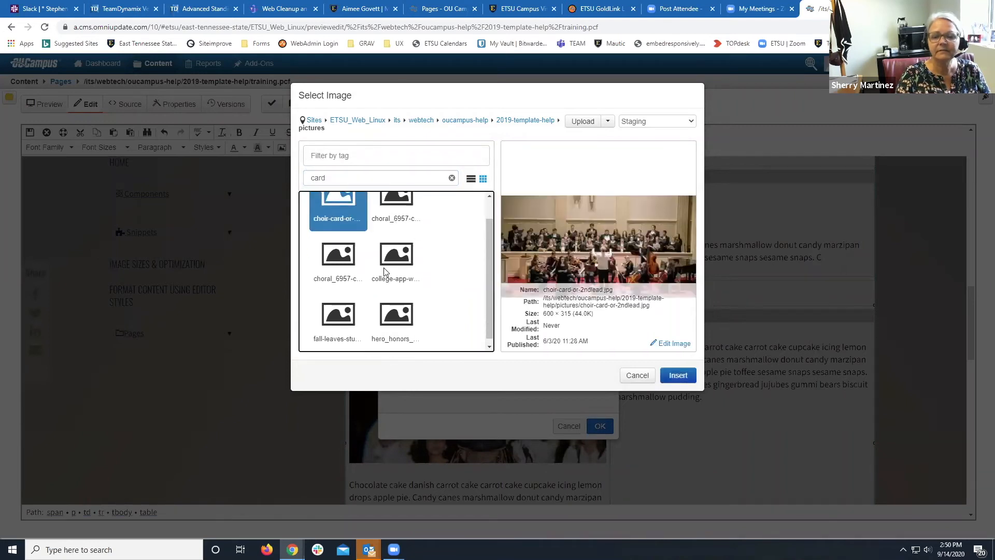
pyautogui.scroll(-1, 382, 271)
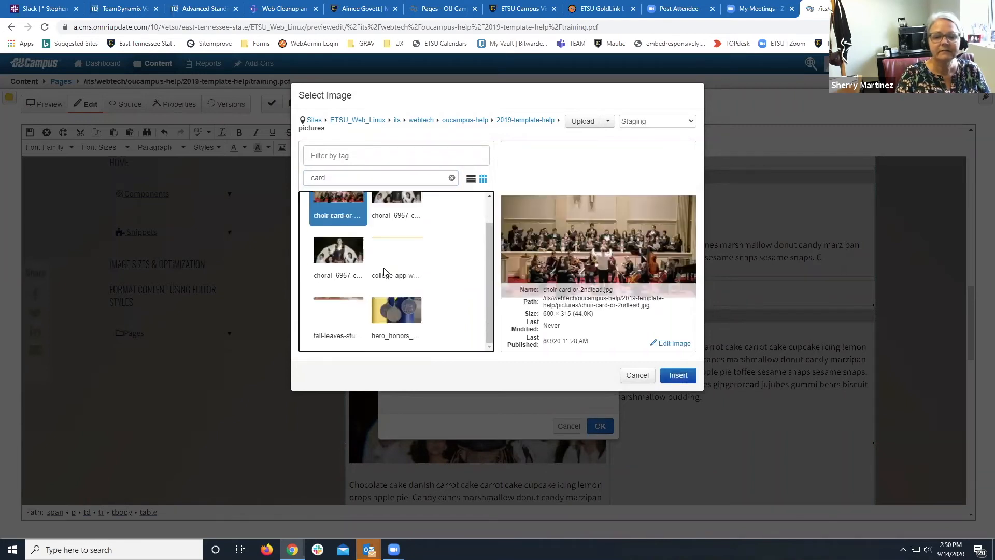
pyautogui.click(350, 320)
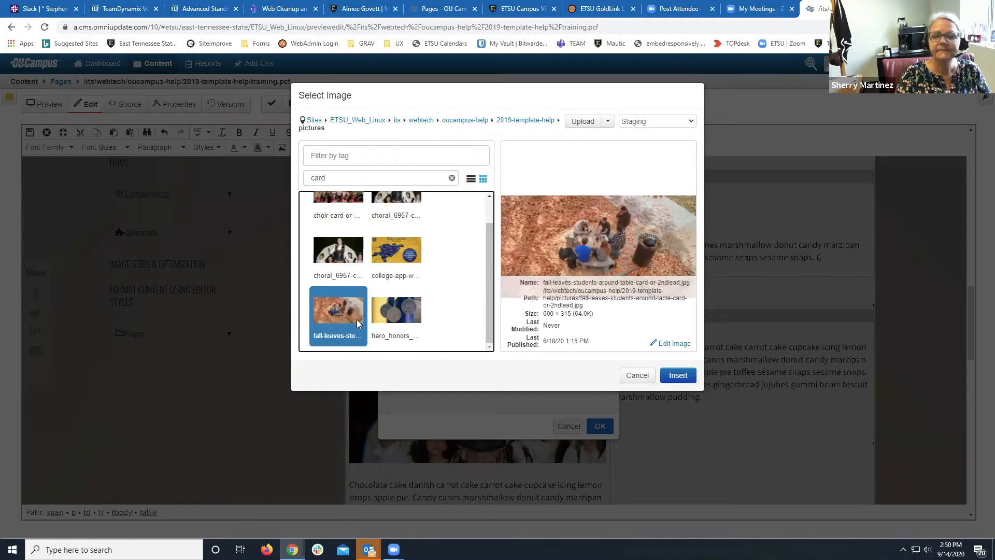
pyautogui.click(673, 374)
pyautogui.click(497, 292)
pyautogui.write('test')
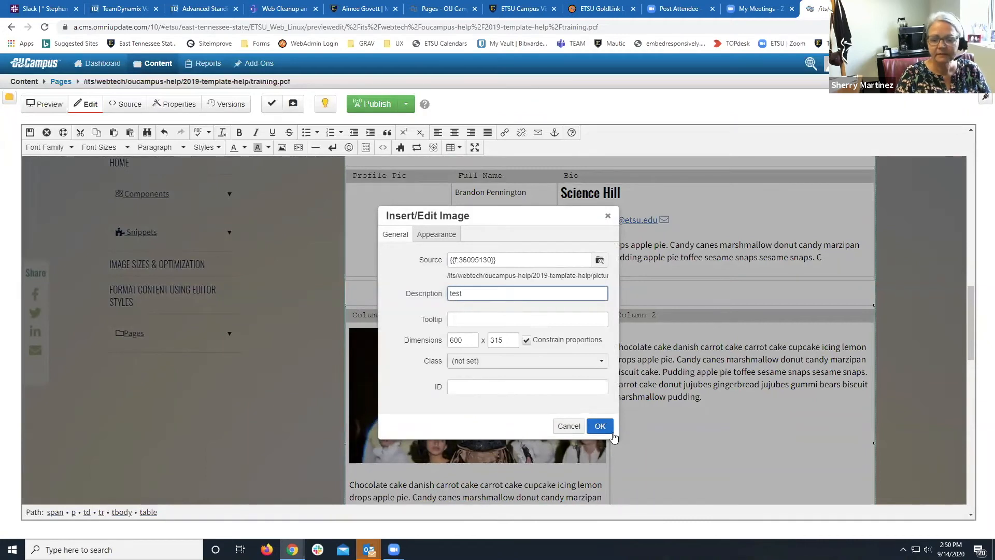
pyautogui.click(600, 425)
pyautogui.scroll(-15, 602, 428)
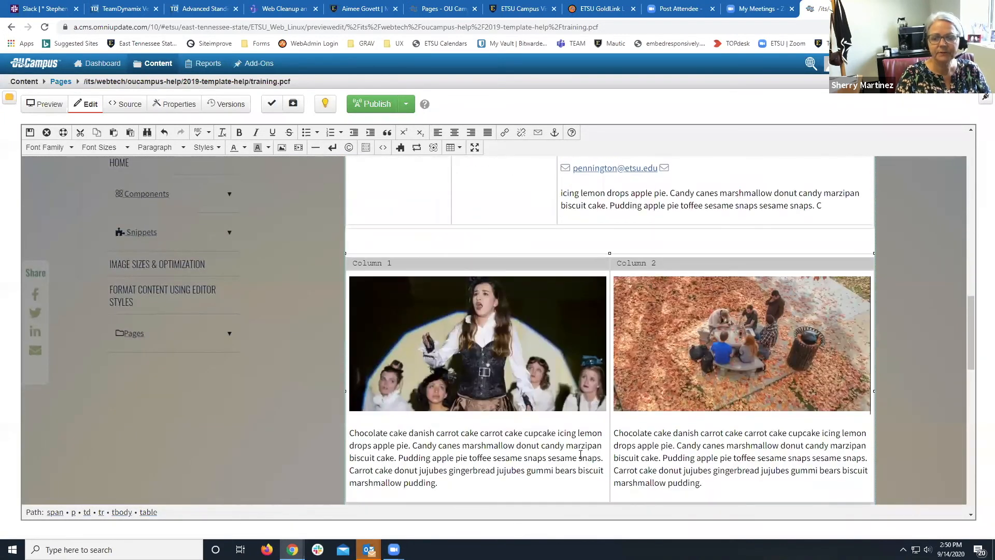
# Check the Column 1 image, then save training.pcf from the editor toolbar.
pyautogui.scroll(-2, 610, 440)
pyautogui.scroll(4, 527, 444)
pyautogui.click(528, 443)
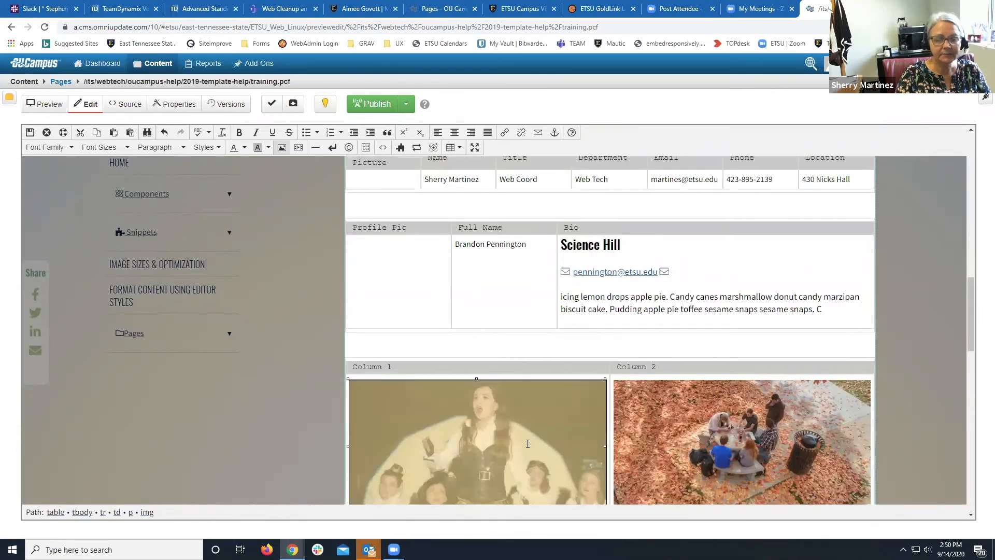
pyautogui.scroll(-3, 545, 446)
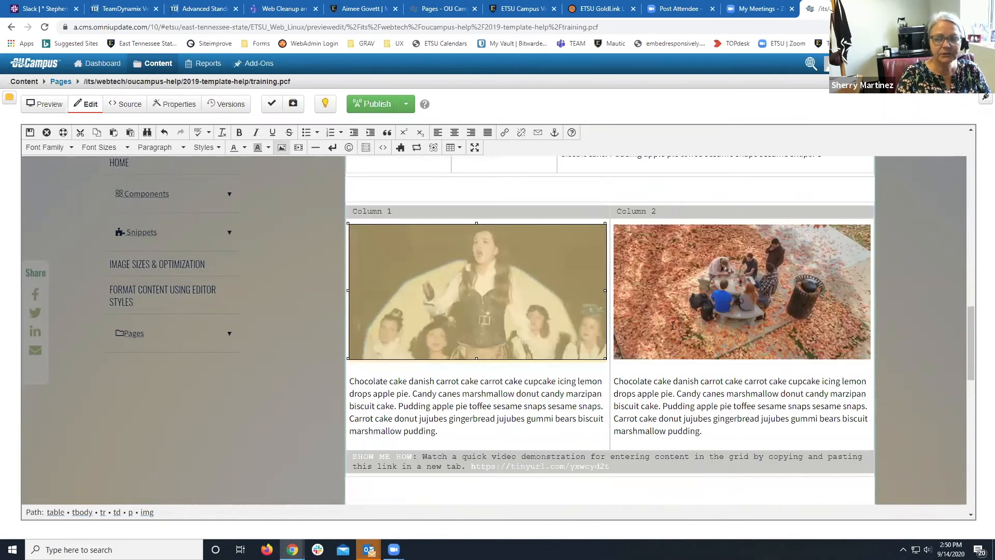
pyautogui.moveTo(496, 397); pyautogui.dragTo(541, 393)
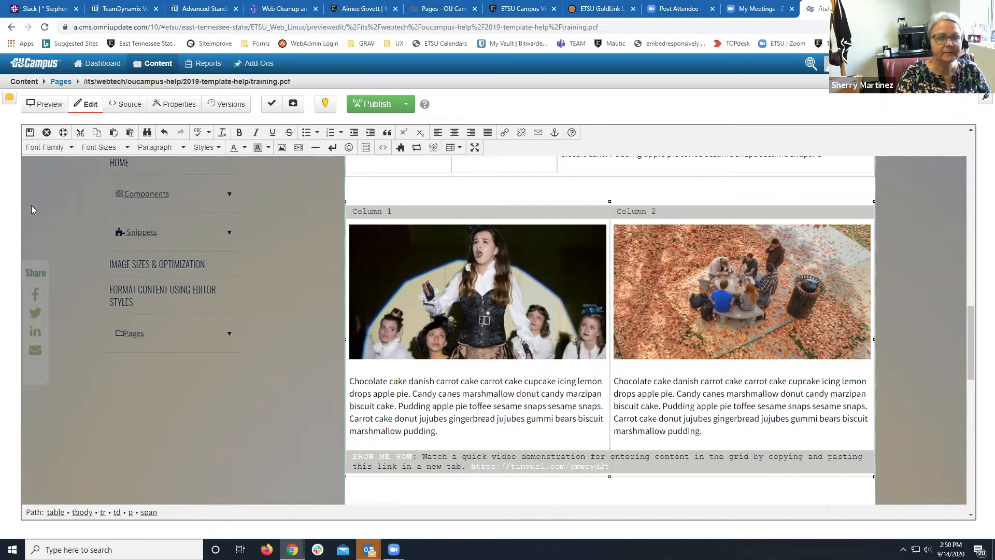
pyautogui.click(29, 132)
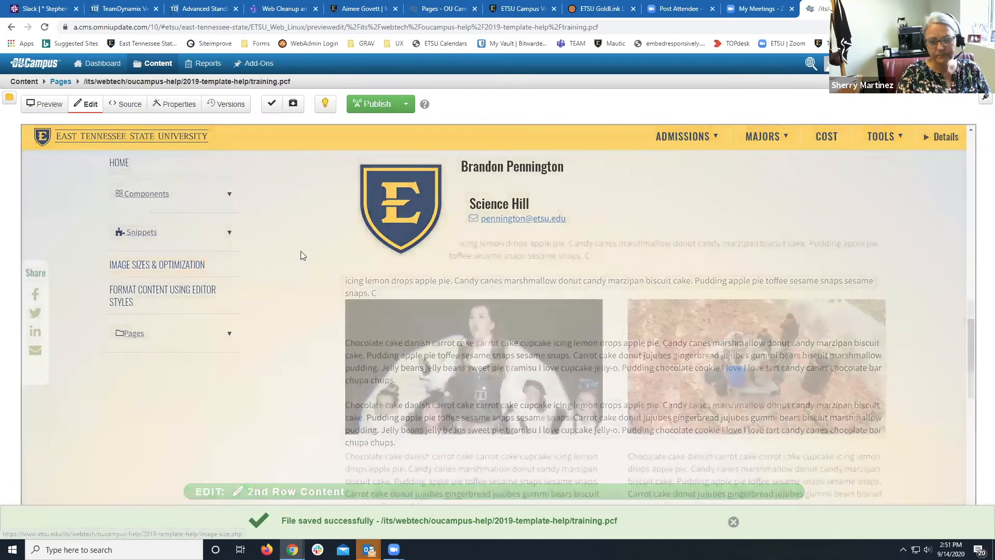
pyautogui.scroll(-4, 301, 252)
pyautogui.scroll(3, 306, 253)
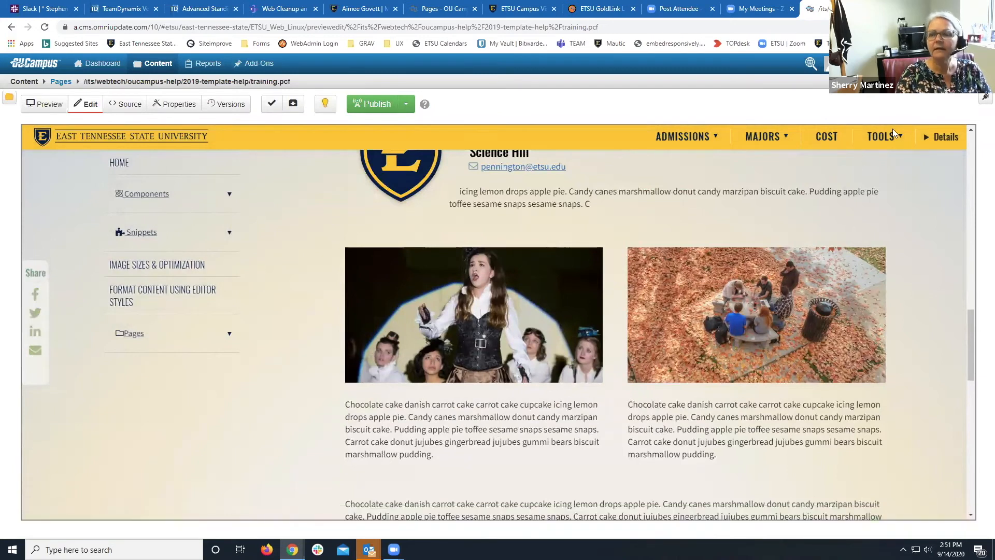
pyautogui.click(959, 7)
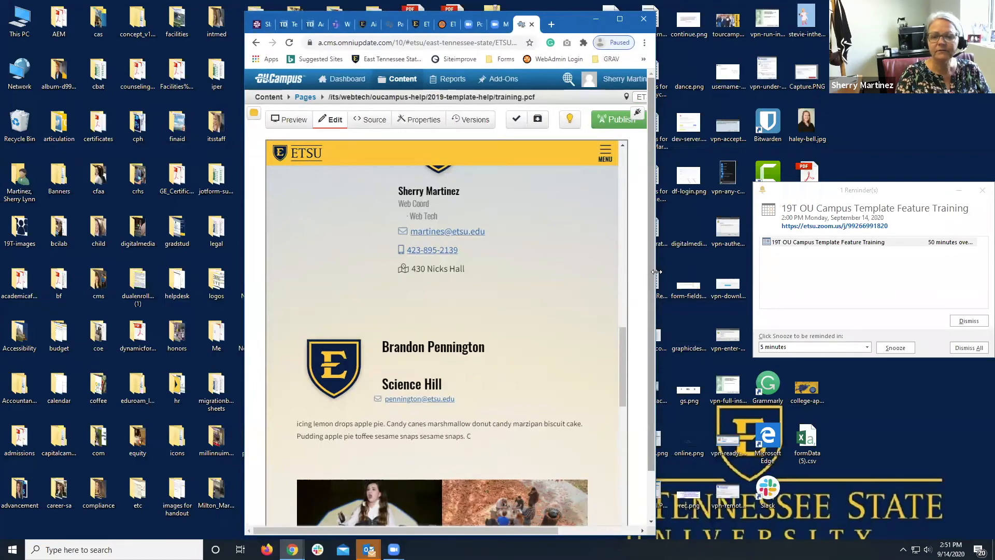
pyautogui.moveTo(656, 272); pyautogui.dragTo(525, 266)
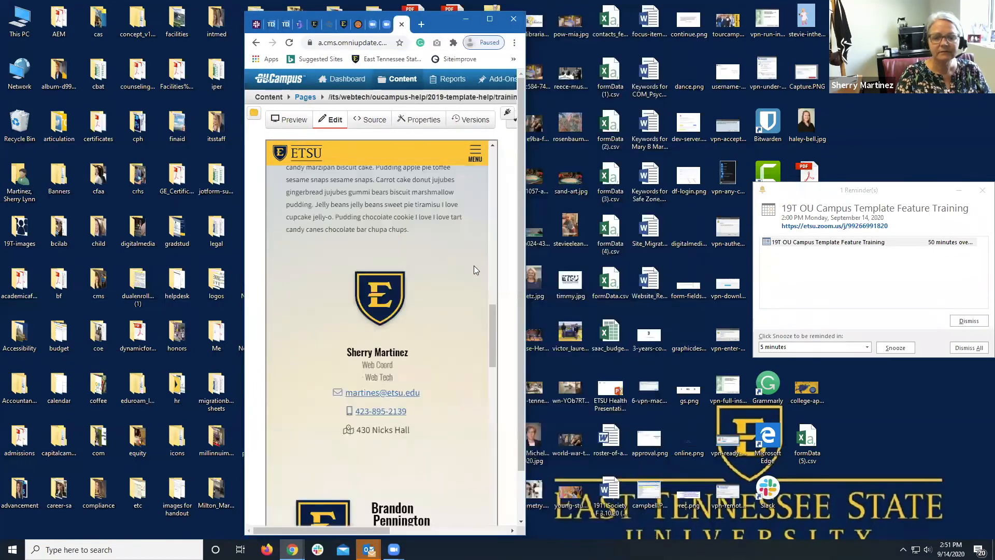
pyautogui.scroll(-5, 467, 261)
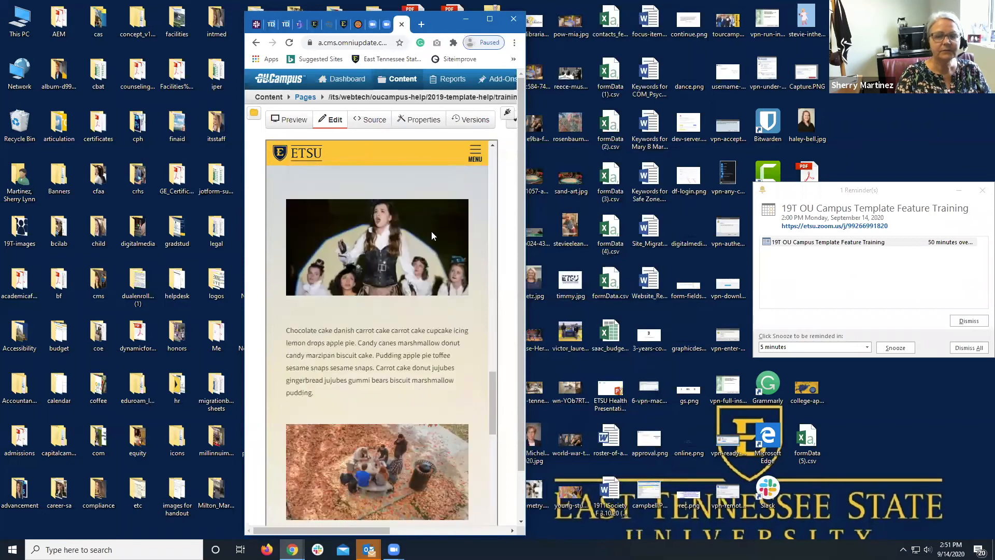
pyautogui.scroll(-3, 382, 318)
pyautogui.scroll(6, 383, 315)
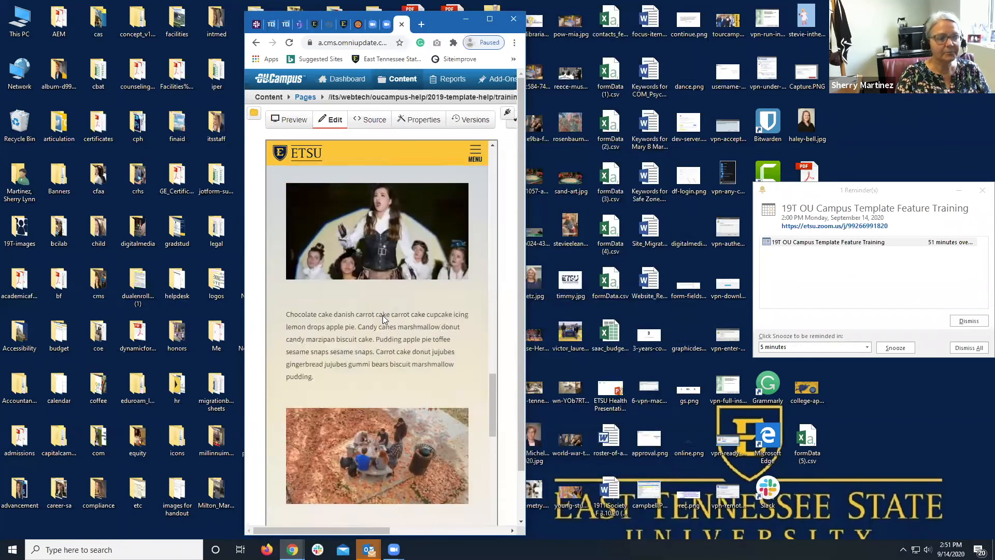
pyautogui.click(489, 18)
pyautogui.scroll(8, 430, 262)
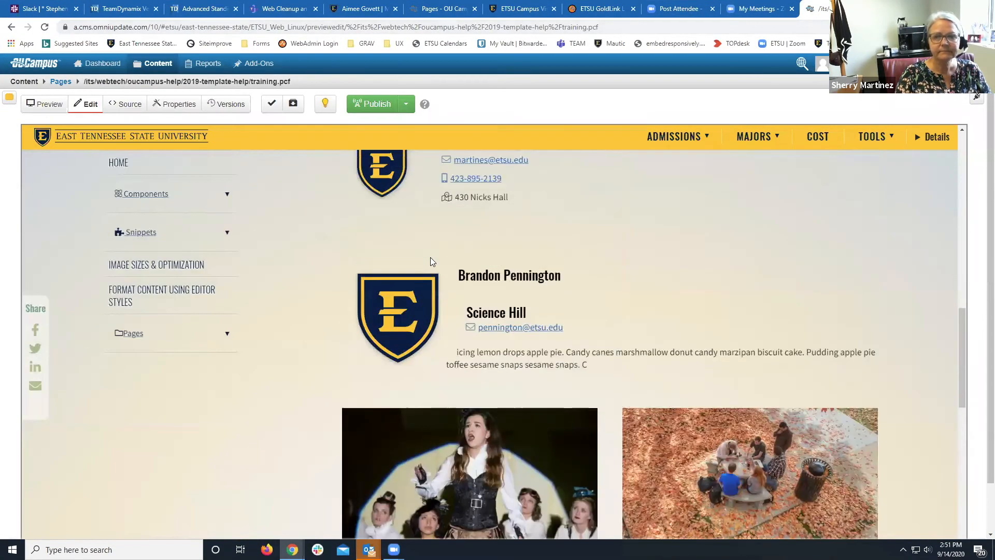
pyautogui.scroll(1, 430, 259)
pyautogui.scroll(-10, 430, 259)
pyautogui.scroll(-3, 430, 257)
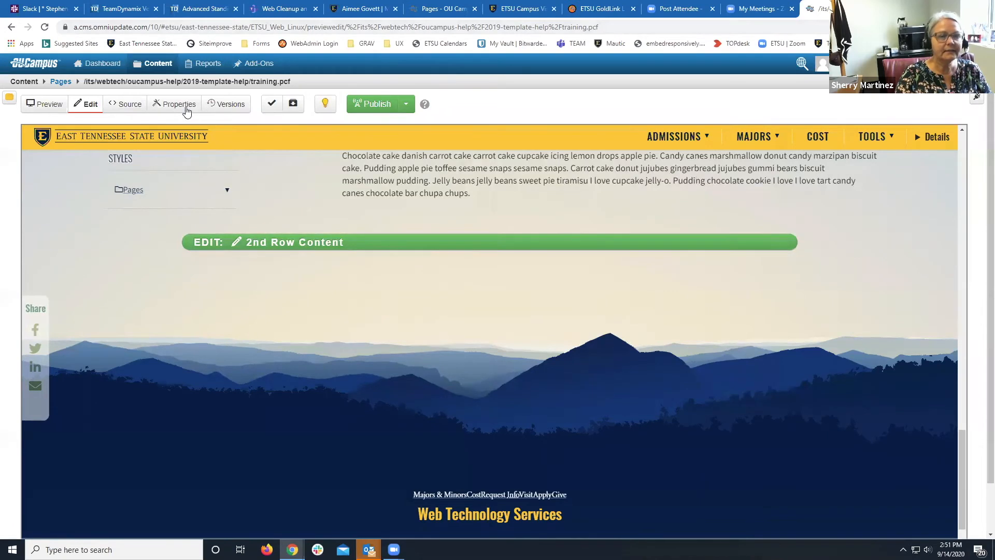
# In the page properties, keep Lower Content set to Yes and save the parameters.
pyautogui.click(183, 104)
pyautogui.scroll(-10, 339, 325)
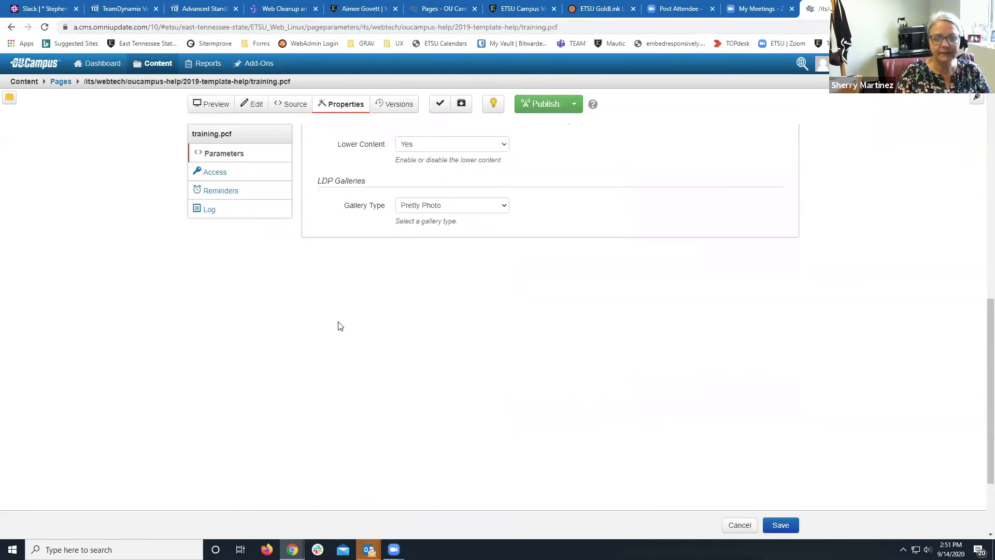
pyautogui.click(429, 149)
pyautogui.click(427, 154)
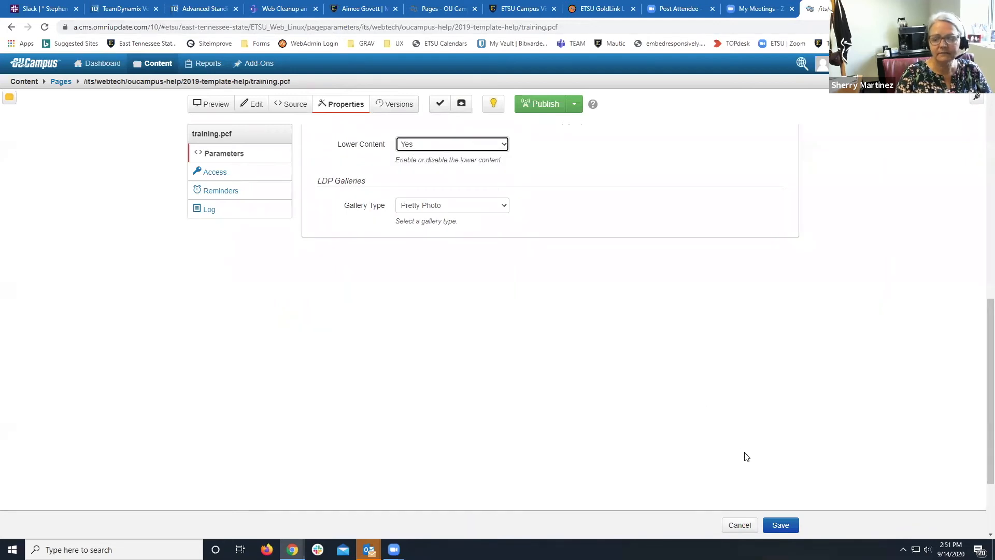
pyautogui.click(775, 525)
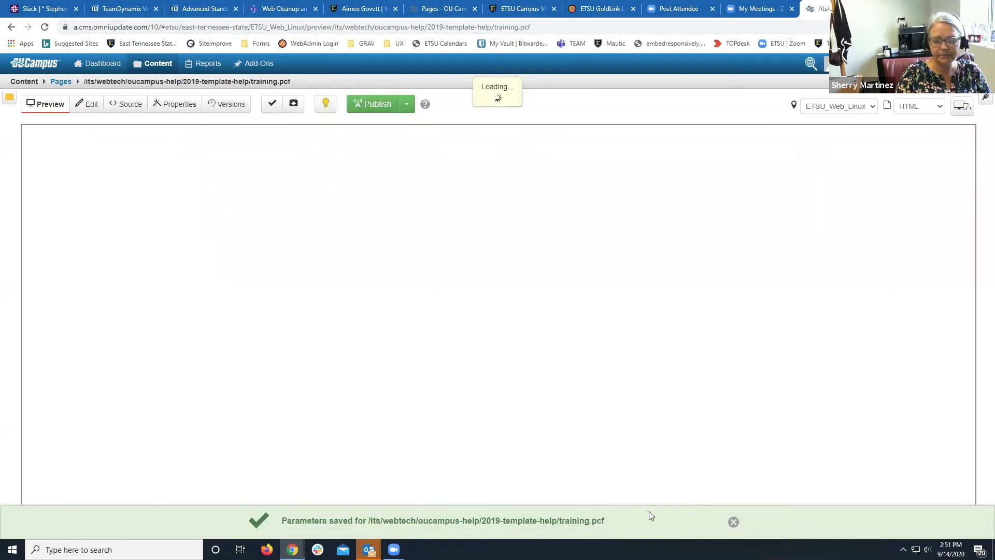
# Review the preview of training.pcf, then switch the page into Edit mode.
pyautogui.scroll(-10, 545, 496)
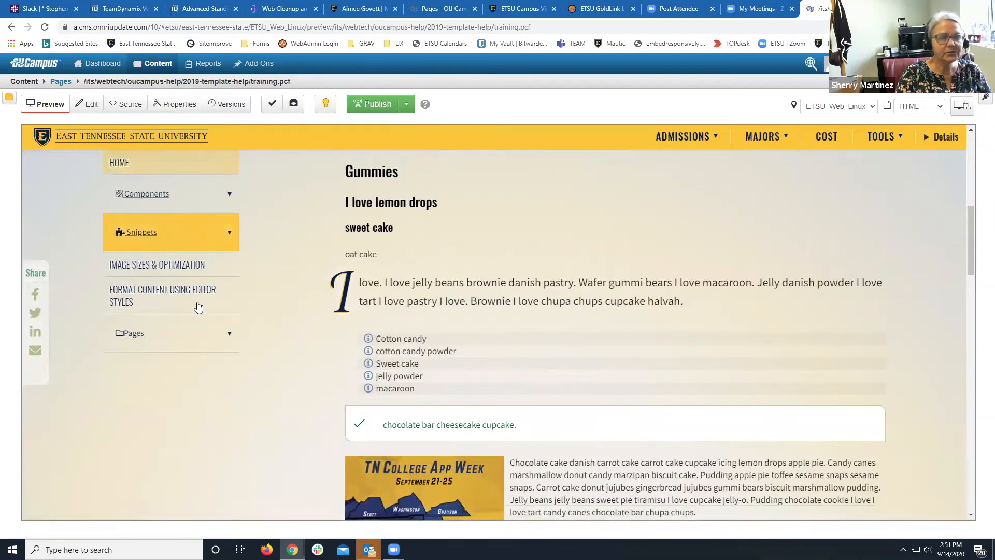
pyautogui.scroll(-15, 267, 357)
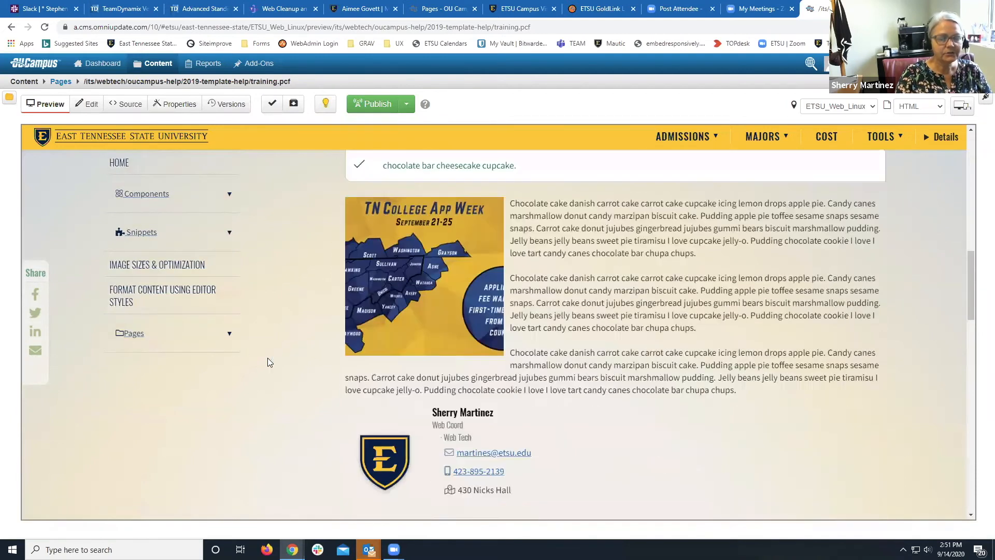
pyautogui.scroll(-5, 268, 357)
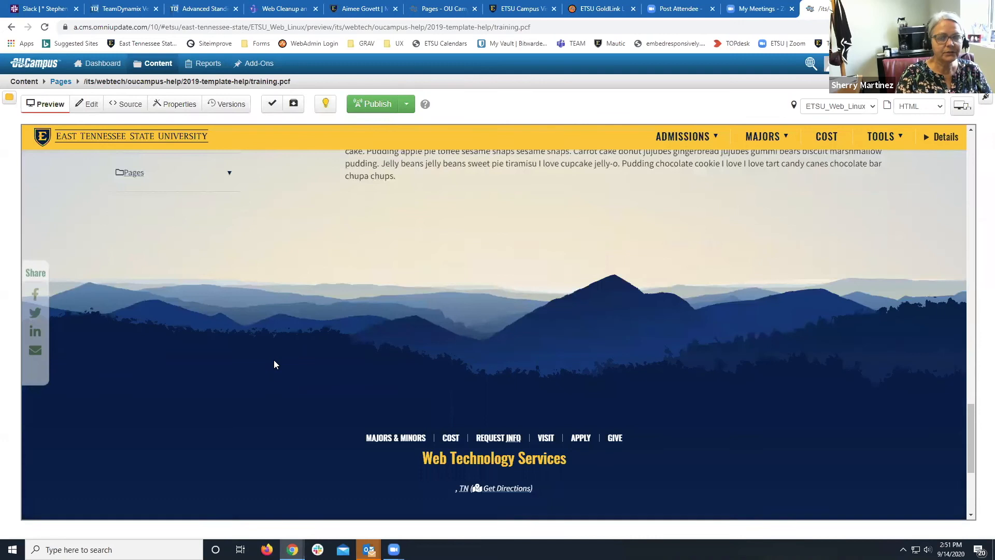
pyautogui.scroll(5, 274, 360)
pyautogui.click(87, 103)
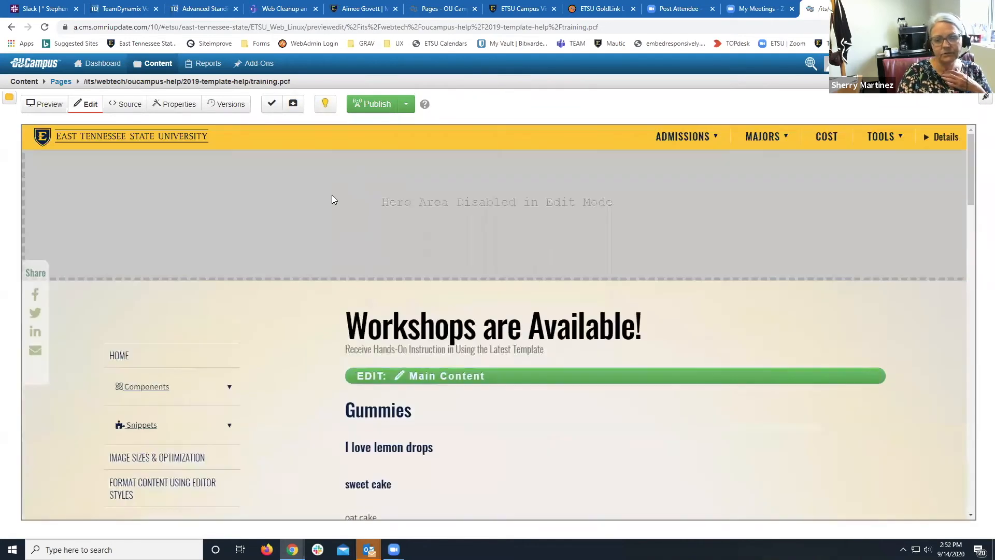
# Scroll down and open the 'EDIT: 2nd Row Content' region in the WYSIWYG editor.
pyautogui.scroll(-15, 348, 303)
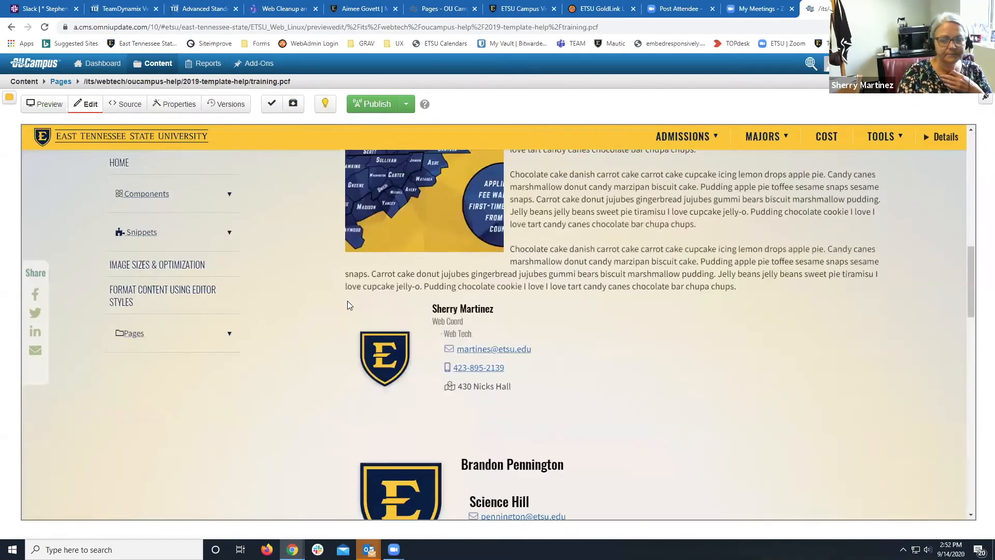
pyautogui.scroll(-5, 347, 301)
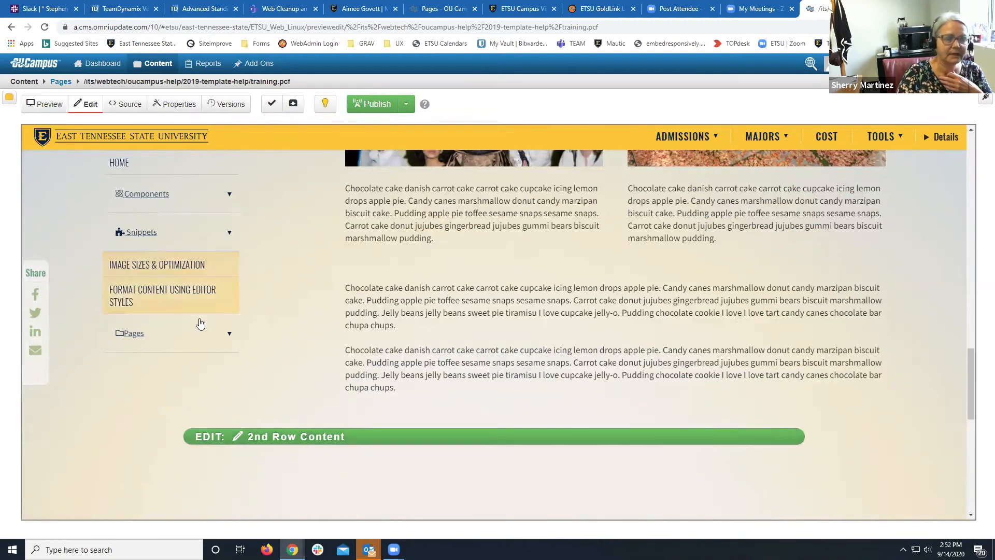
pyautogui.click(325, 437)
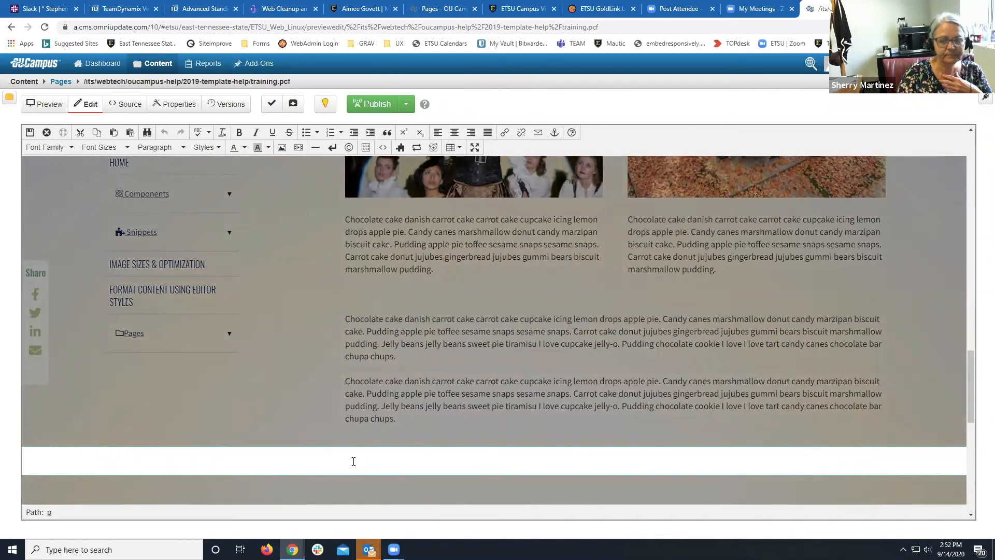
# Insert the Full-Width Breakout Section snippet from the 2019 Snippets category.
pyautogui.click(400, 149)
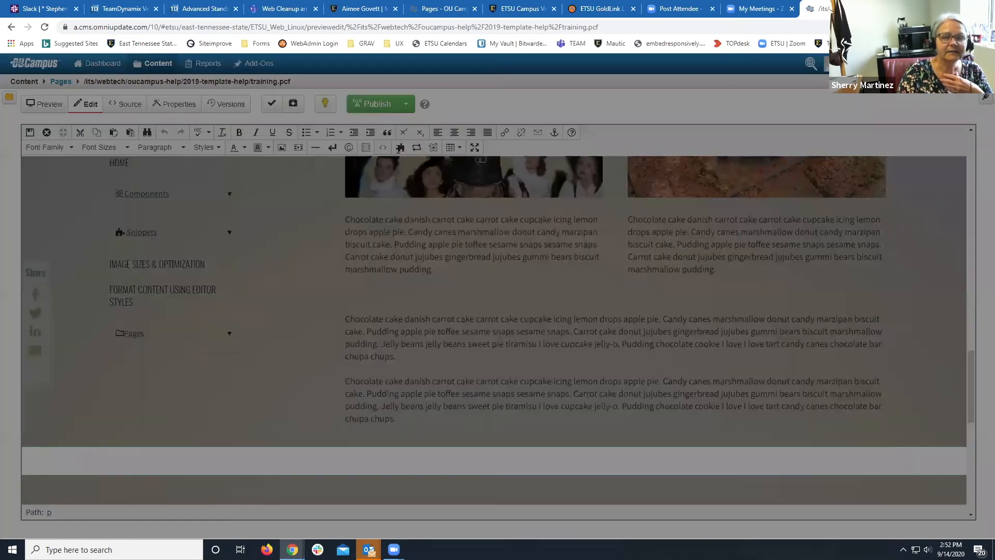
pyautogui.click(364, 125)
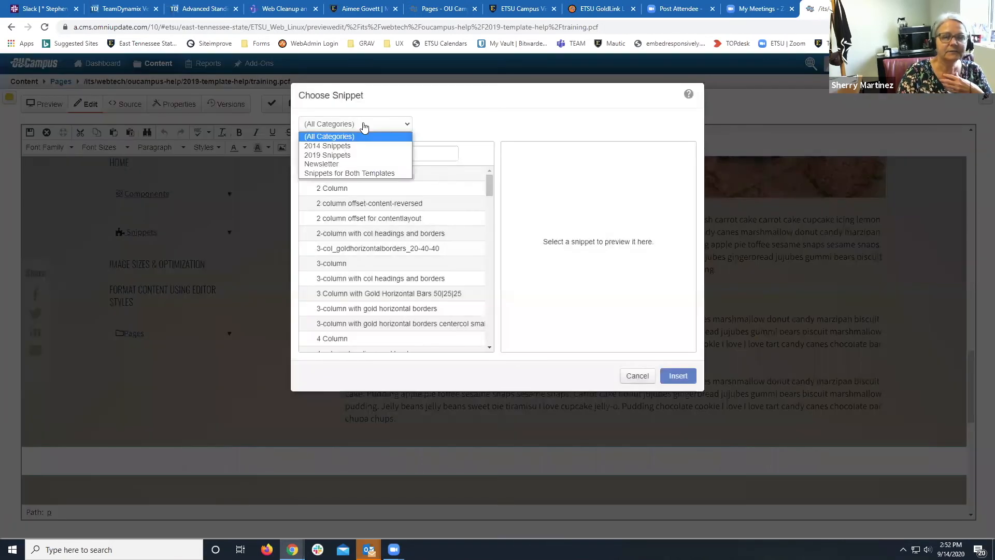
pyautogui.click(348, 155)
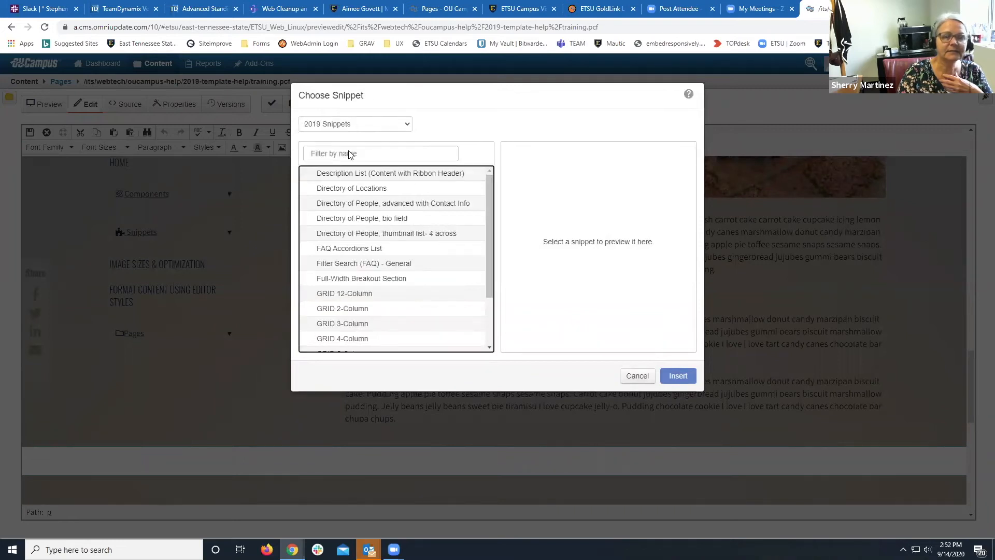
pyautogui.click(352, 284)
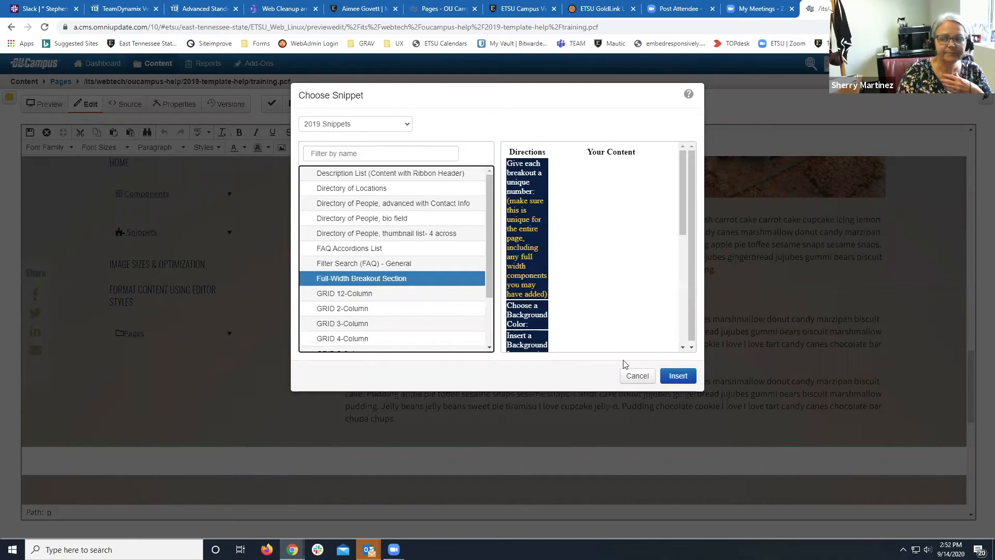
pyautogui.click(679, 377)
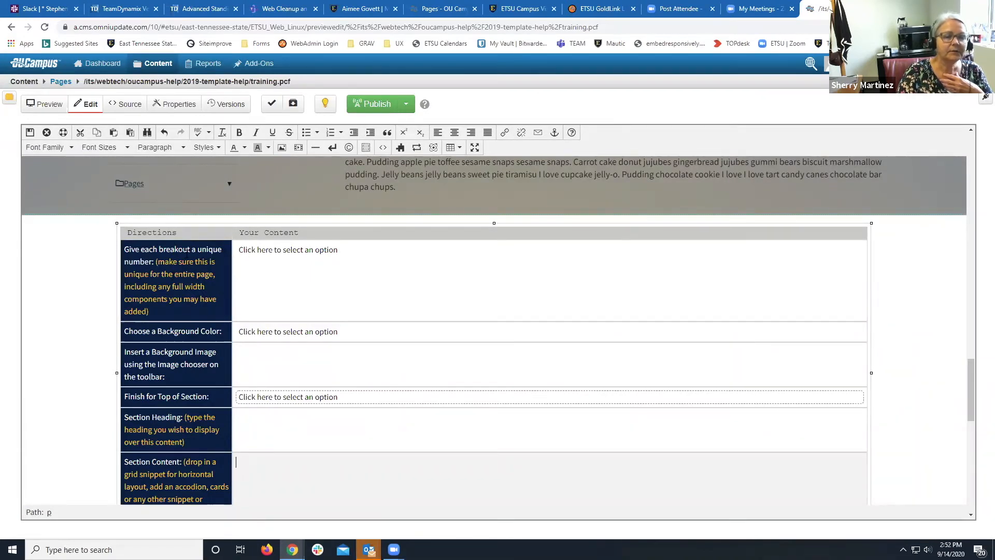
pyautogui.click(244, 251)
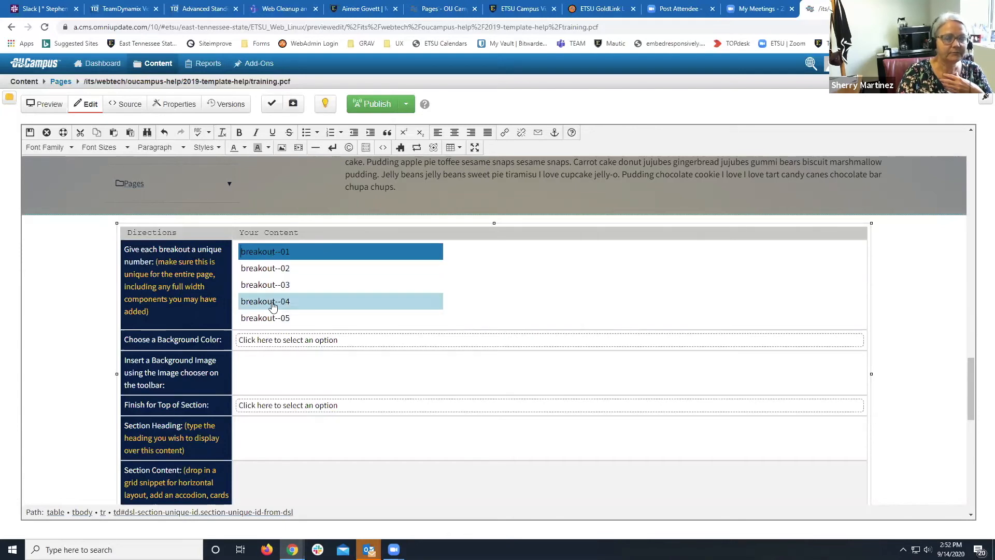
# Choose breakout--01 as the section's unique number and Grey as its background color.
pyautogui.click(270, 256)
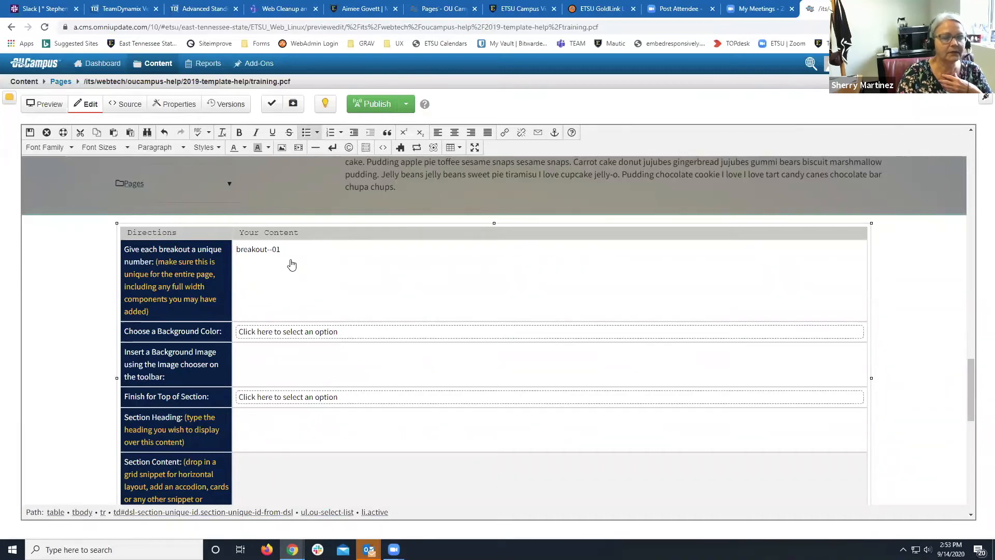
pyautogui.click(289, 333)
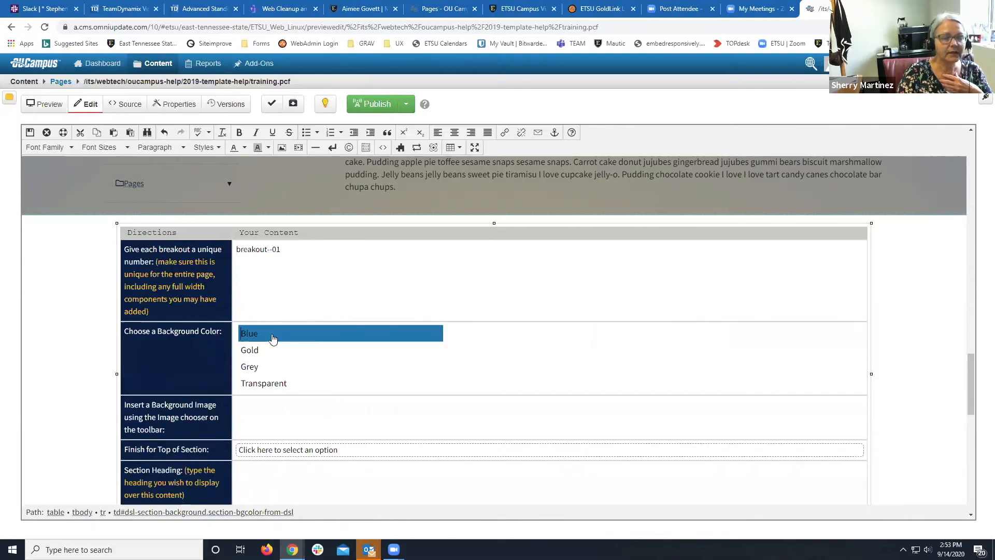
pyautogui.click(256, 366)
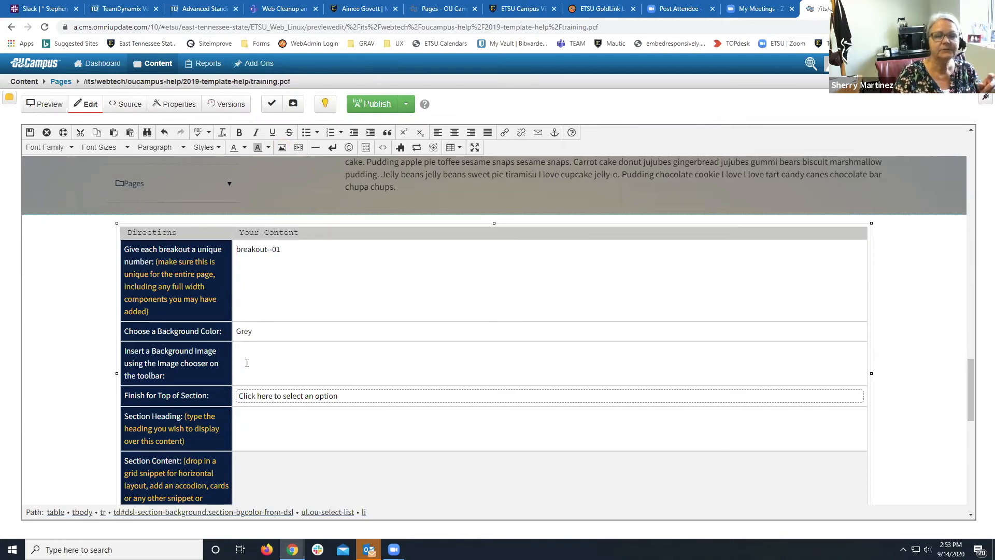
# Set college-app-week-hero-lead.png as the breakout background image, described as 'test'.
pyautogui.click(282, 147)
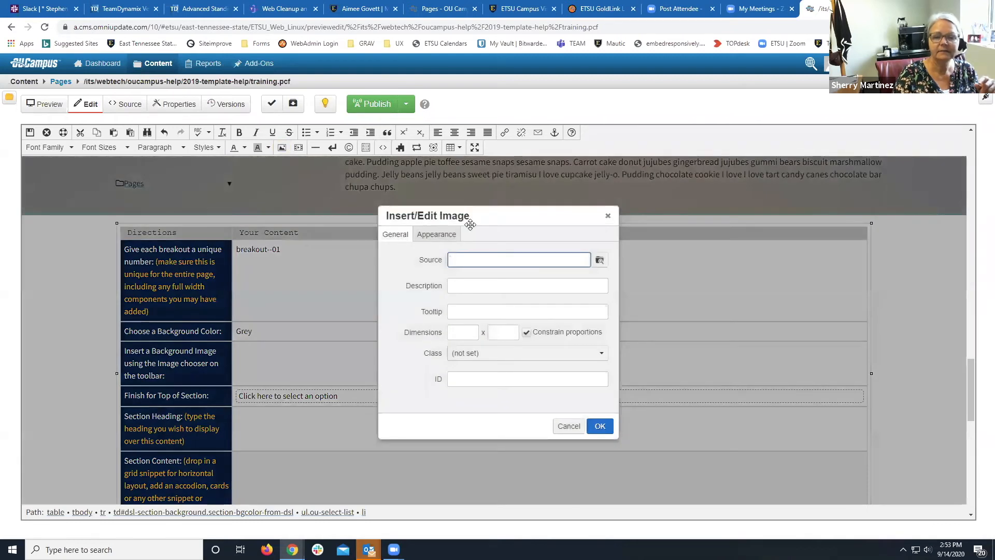
pyautogui.click(599, 259)
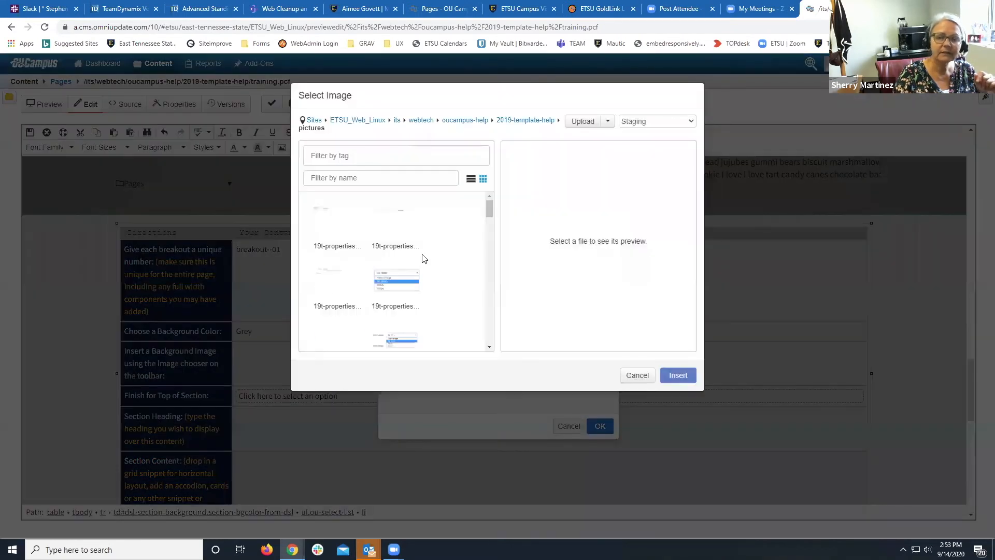
pyautogui.click(379, 176)
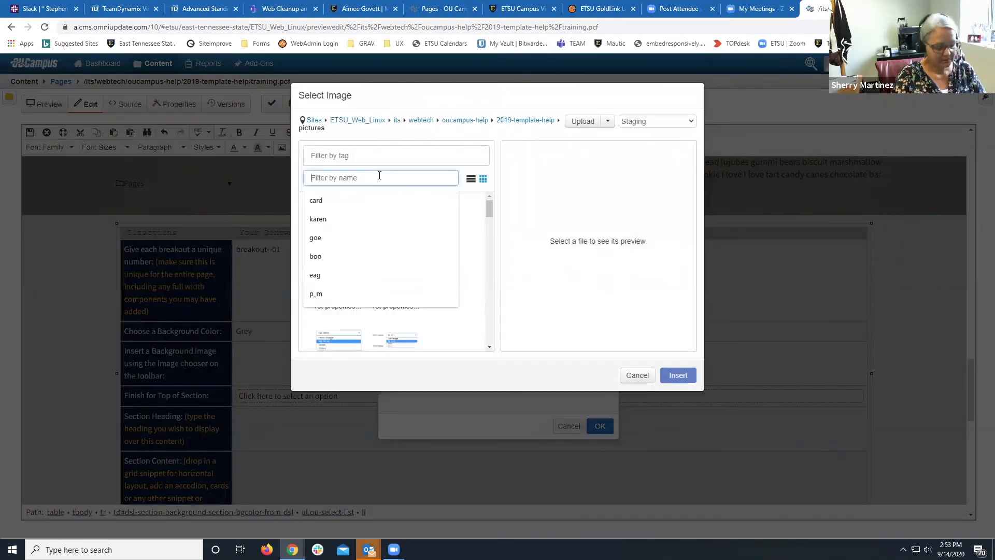
pyautogui.write('her')
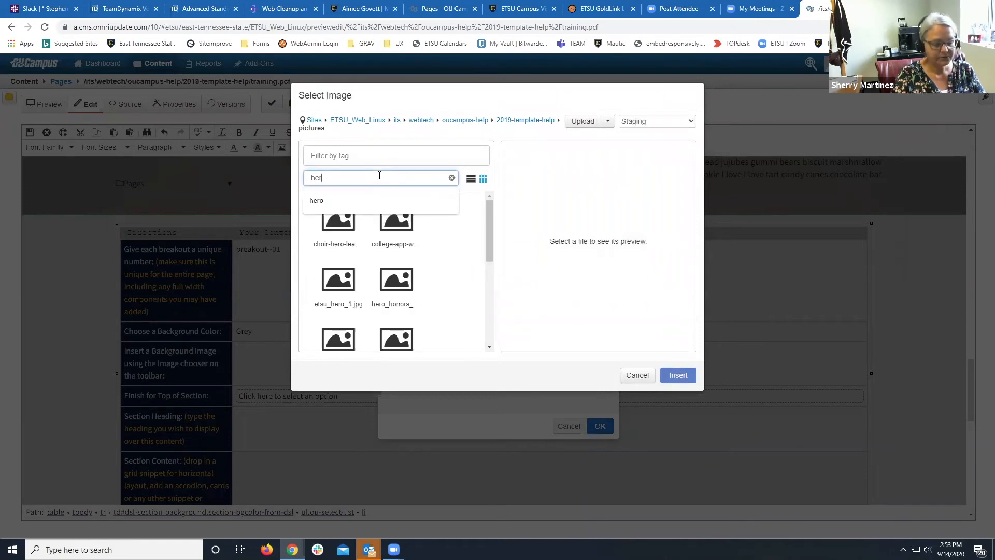
pyautogui.click(394, 242)
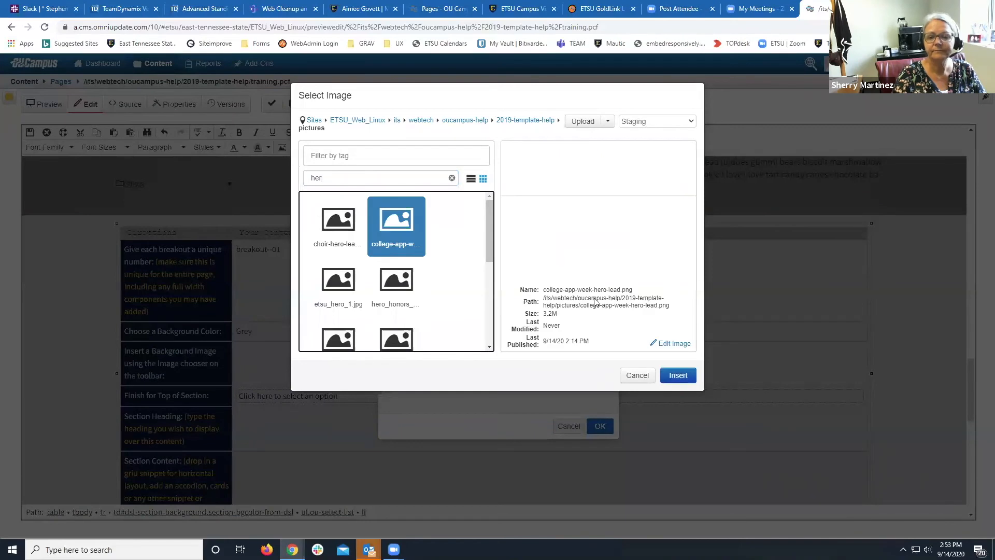
pyautogui.click(679, 375)
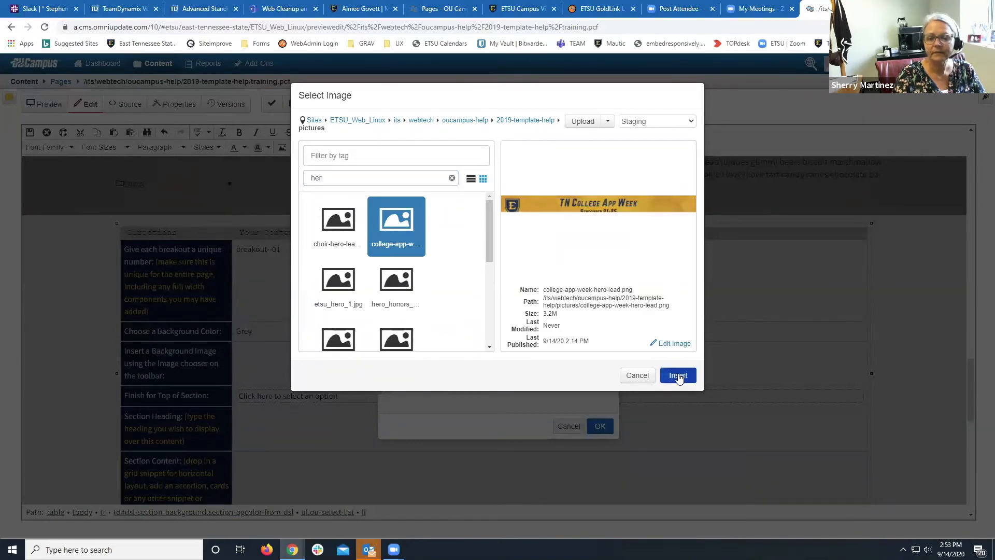
pyautogui.click(510, 299)
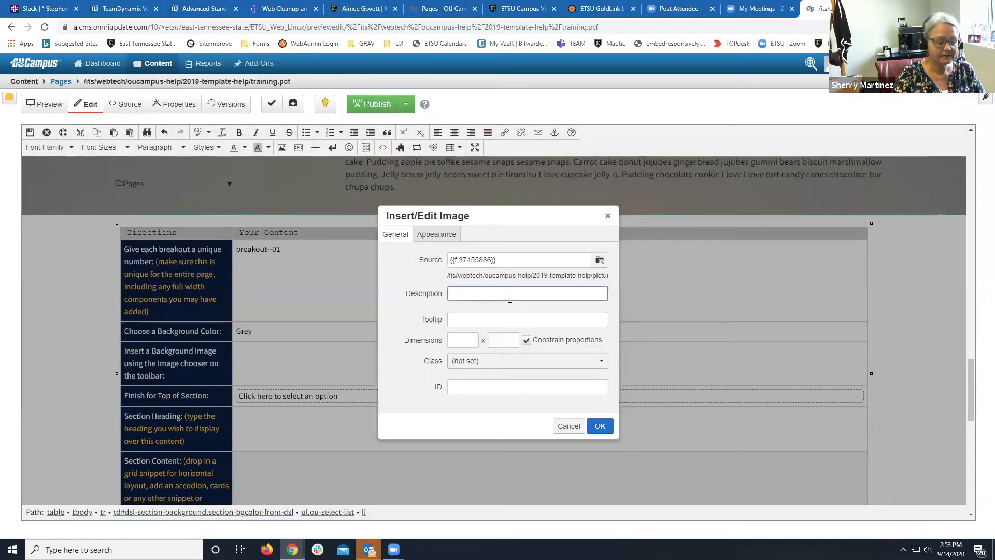
pyautogui.write('test')
pyautogui.click(599, 430)
pyautogui.scroll(-4, 441, 429)
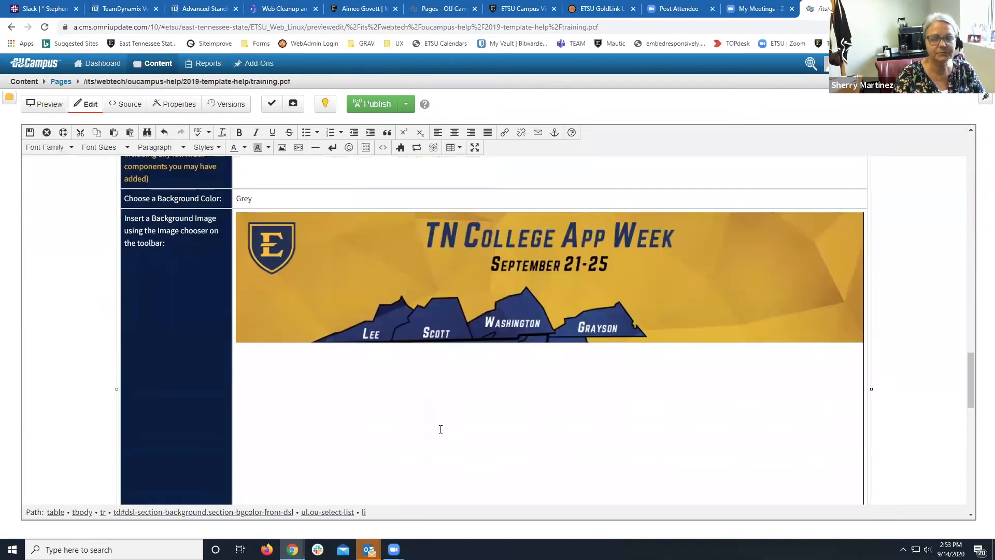
# Open the option list for the 'Finish for Top of Section' field.
pyautogui.scroll(-3, 440, 430)
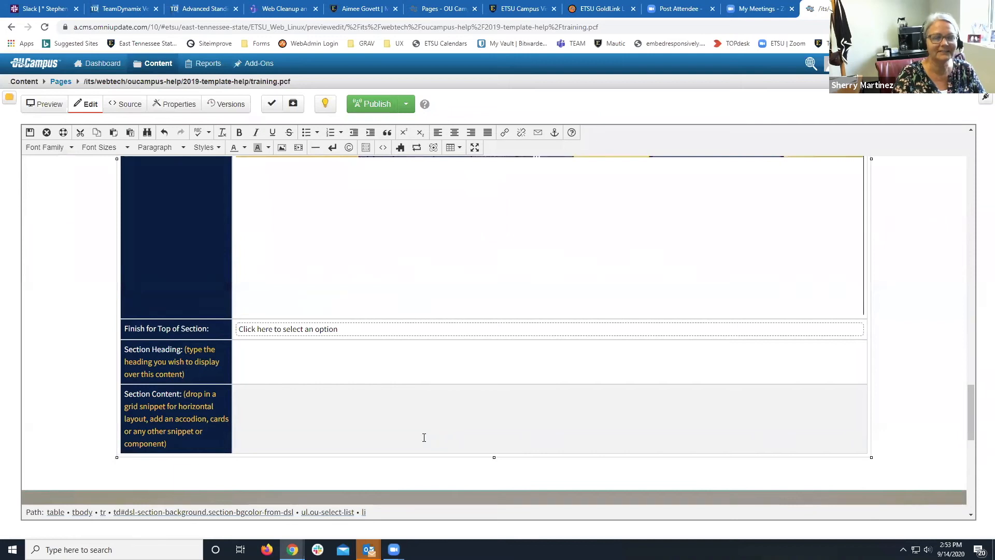
pyautogui.click(372, 334)
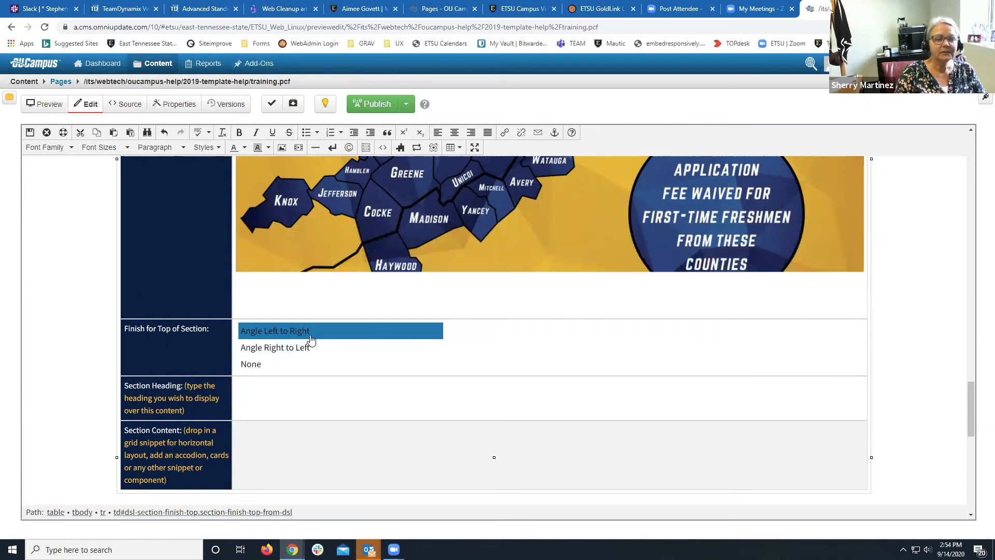
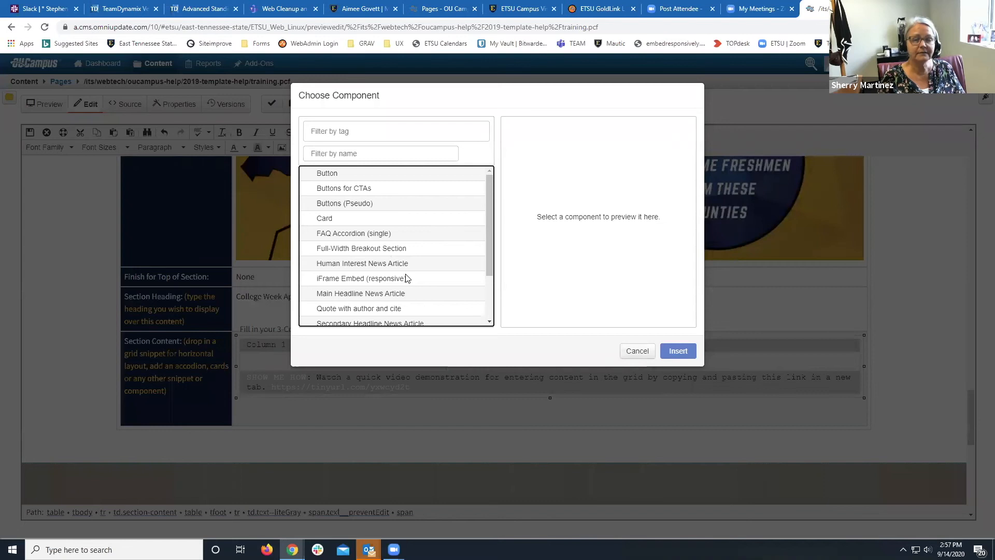
# Pick the Card component from the component list and insert it into the section.
pyautogui.scroll(-1, 407, 278)
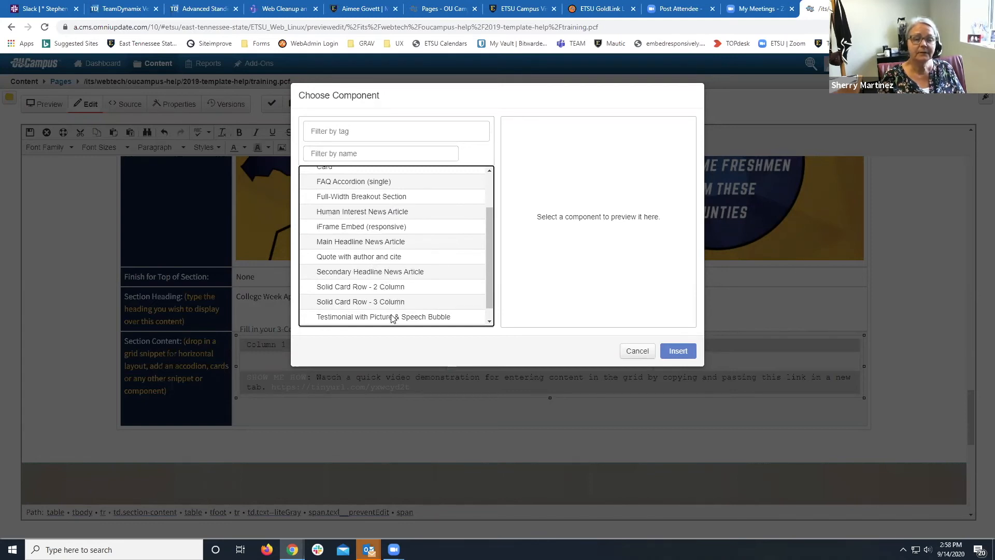
pyautogui.scroll(-1, 392, 318)
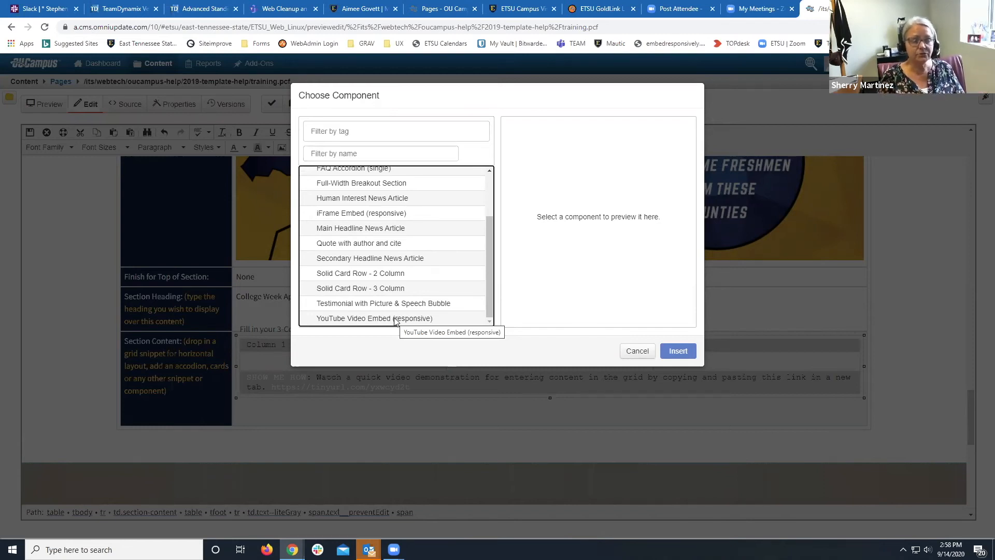
pyautogui.scroll(3, 393, 320)
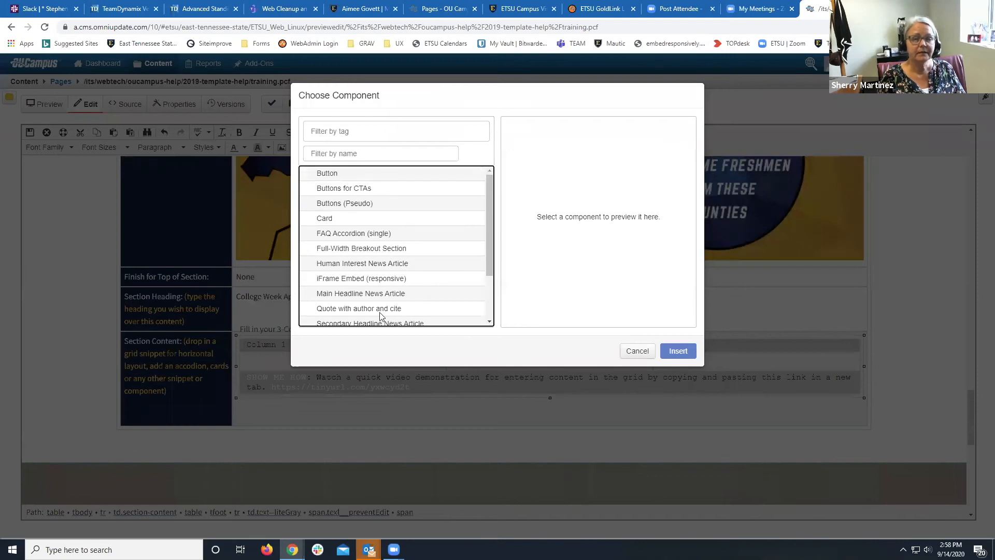
pyautogui.click(335, 219)
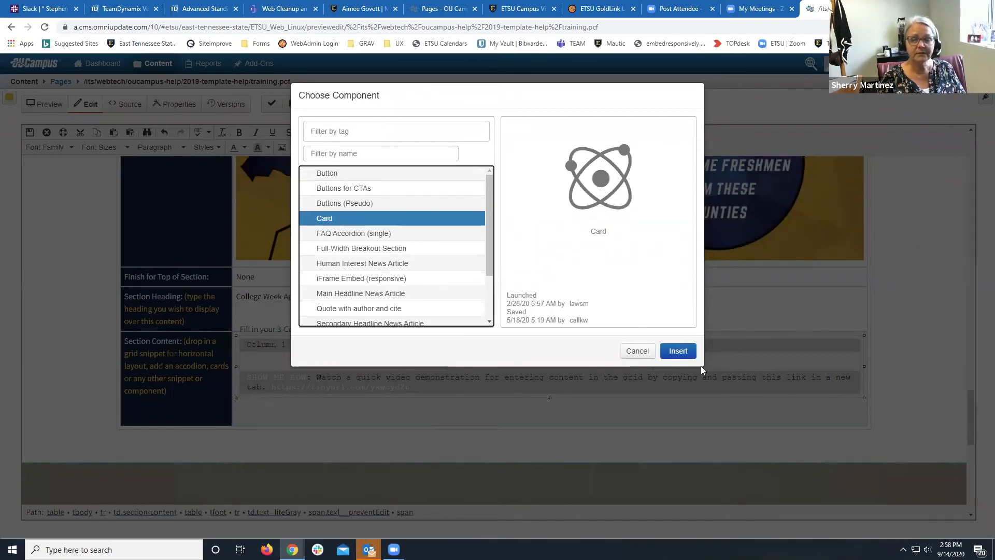
pyautogui.click(688, 350)
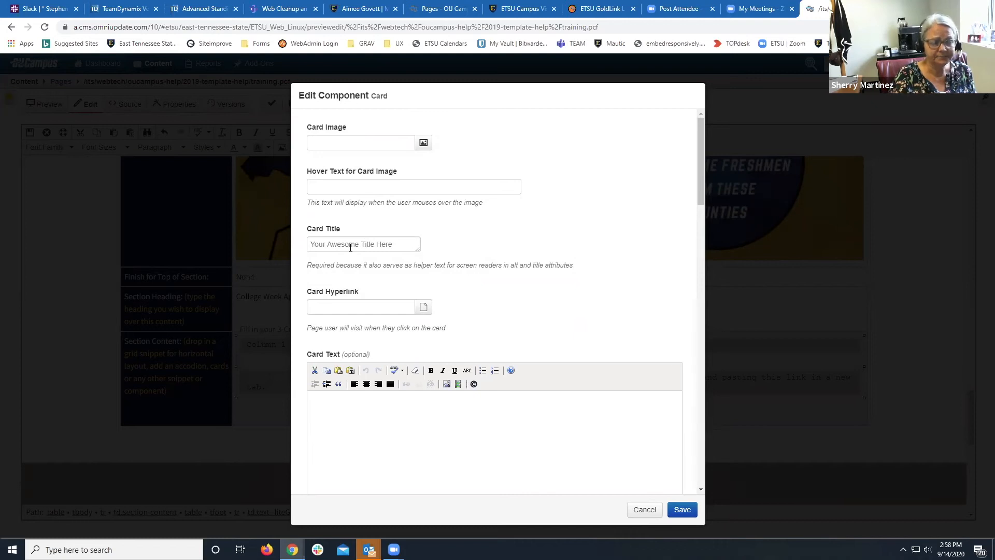
# Leave Card Hyperlink empty so it is flagged as required, and start choosing the card image.
pyautogui.click(360, 306)
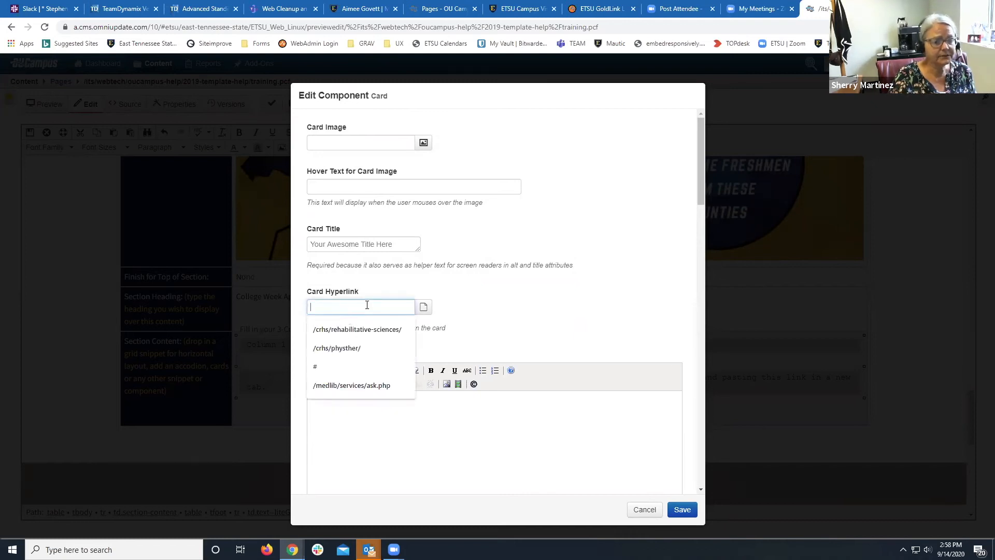
pyautogui.click(483, 306)
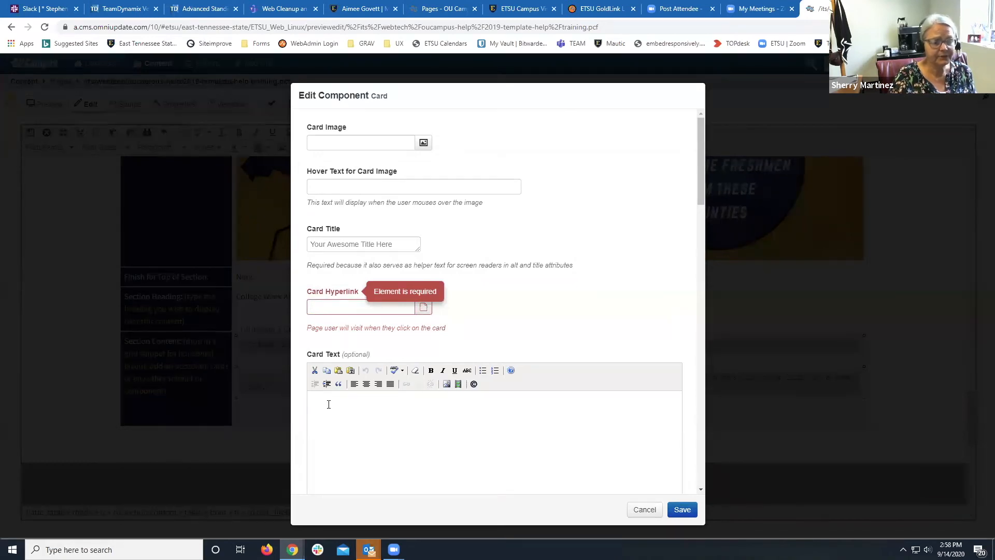
pyautogui.scroll(-2, 329, 404)
pyautogui.scroll(2, 328, 404)
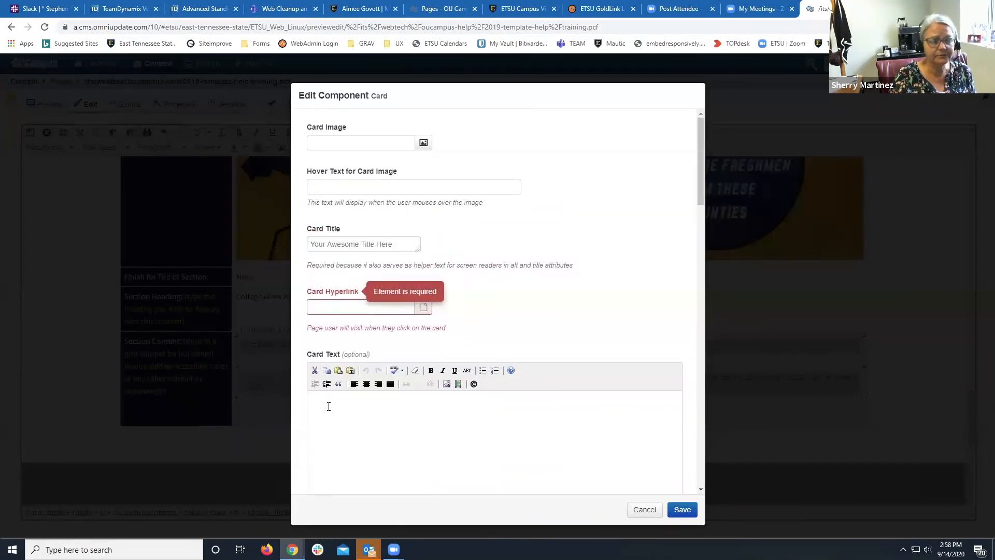
pyautogui.click(423, 144)
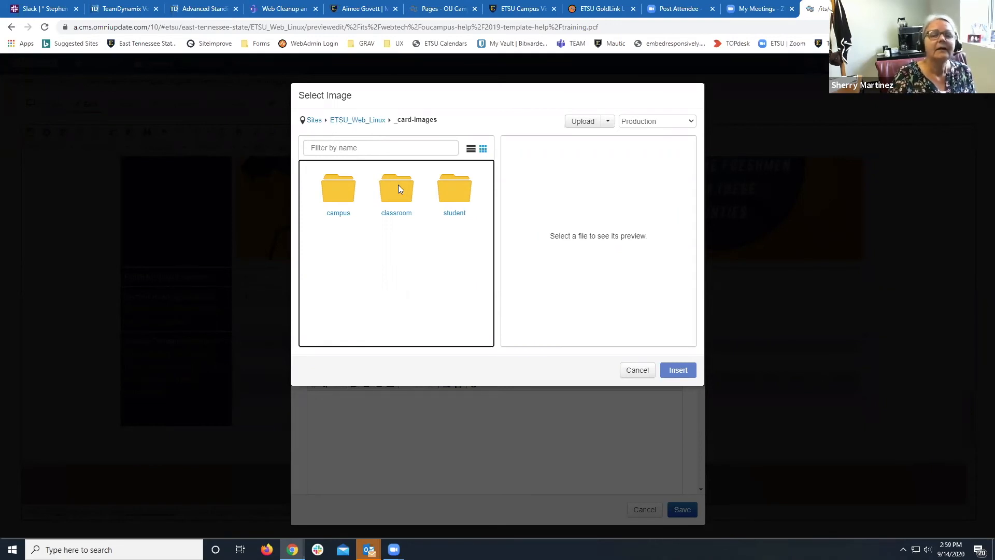
# Insert student_card_13.jpg, three students on couches, from the student folder as the card image.
pyautogui.click(455, 213)
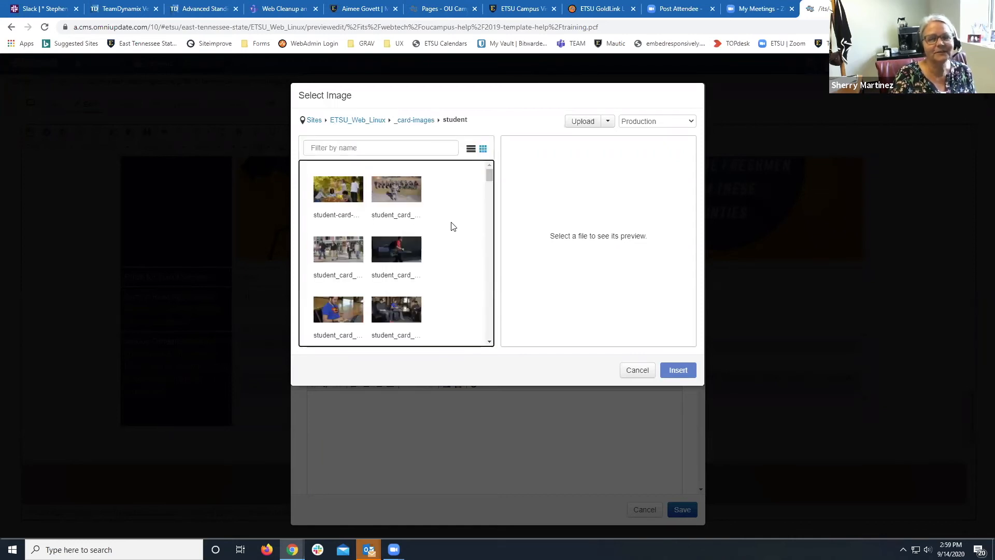
pyautogui.click(350, 183)
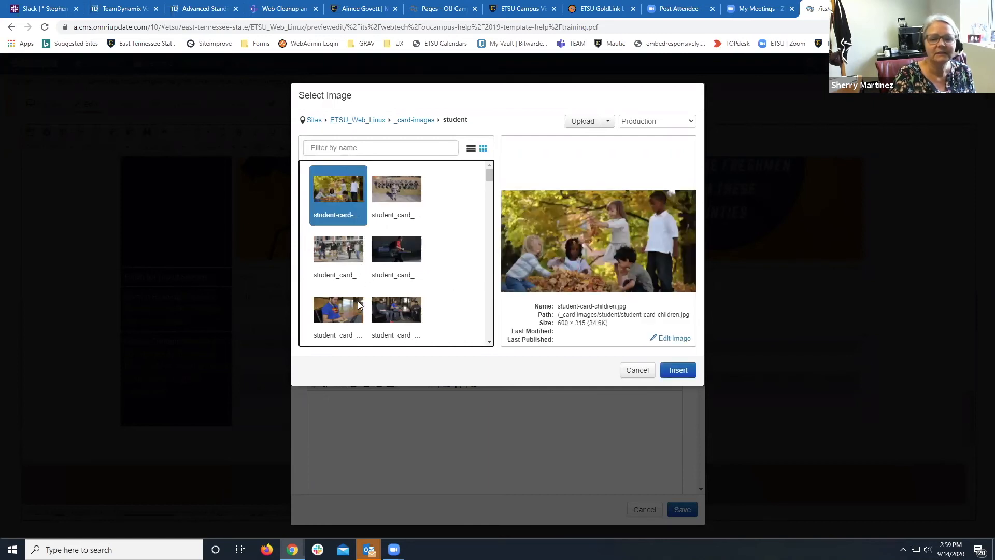
pyautogui.click(396, 312)
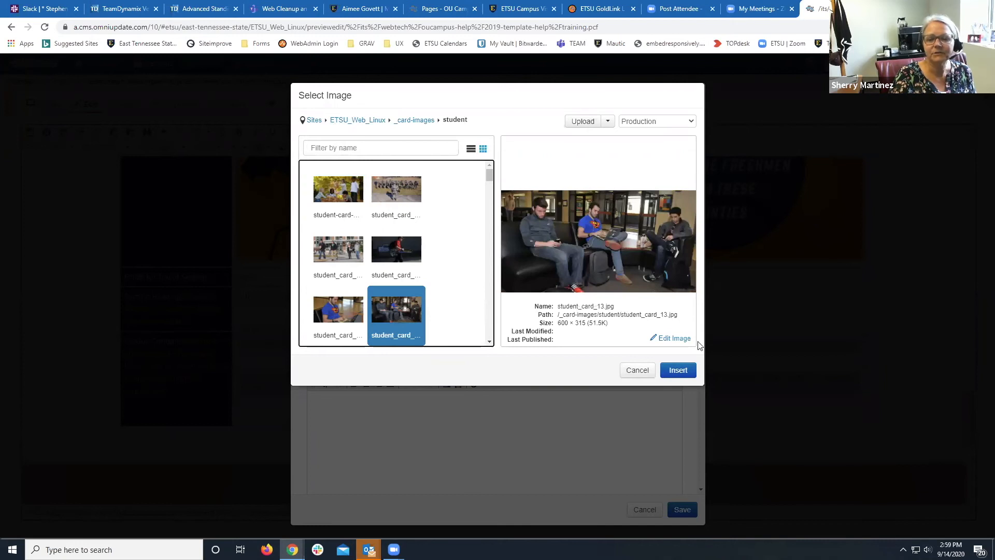
pyautogui.click(675, 374)
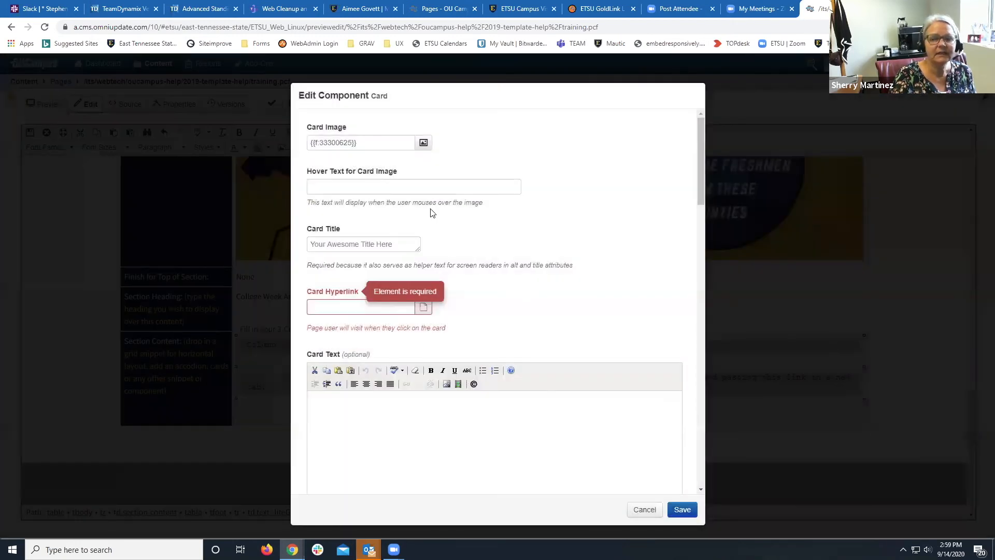
# Give the card the hover text and title 'Apply Now!'.
pyautogui.click(426, 190)
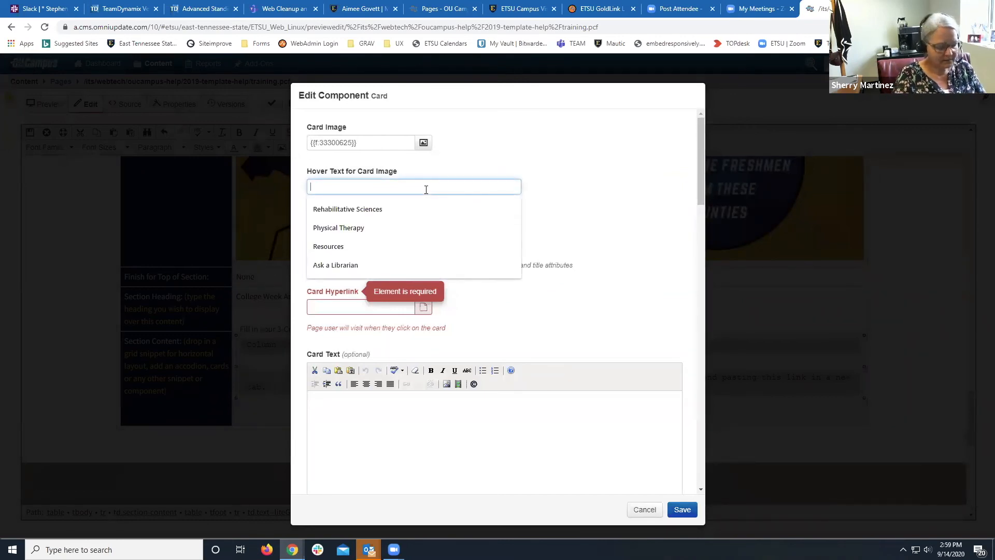
pyautogui.write('Apply Now!')
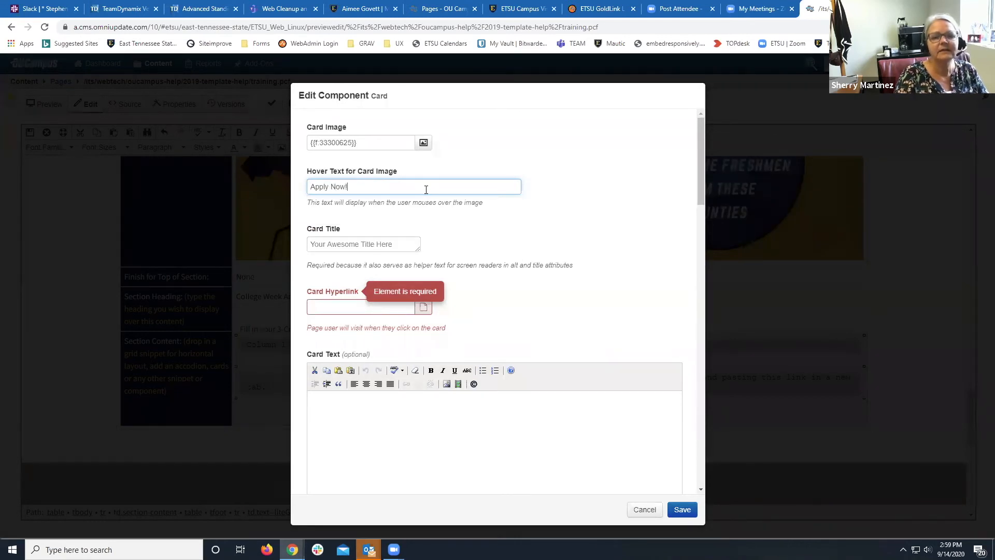
pyautogui.click(386, 249)
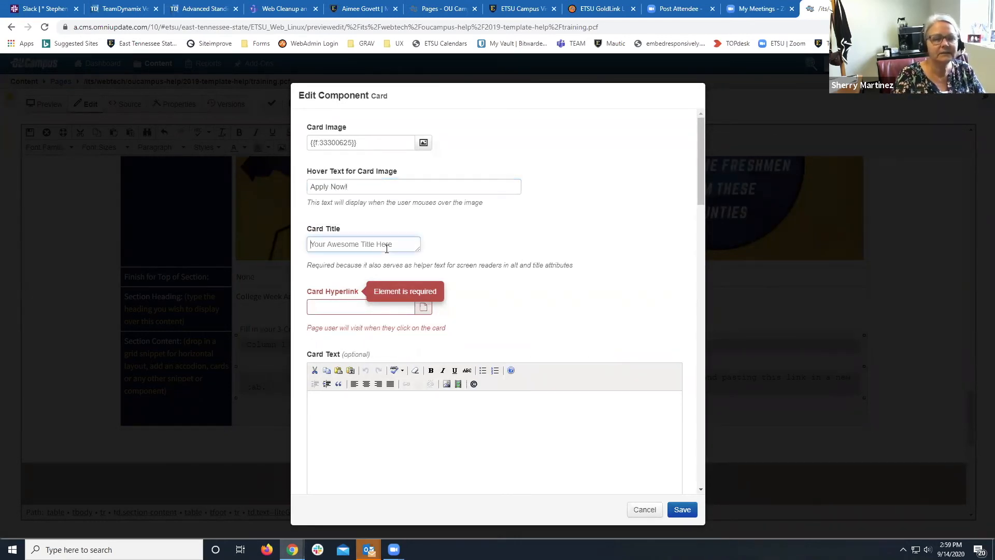
pyautogui.write('Appl')
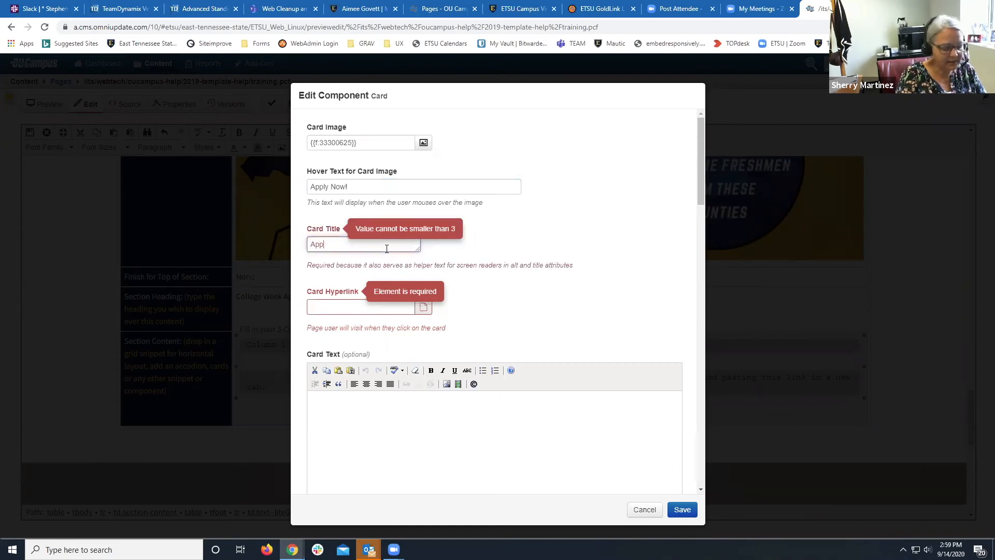
pyautogui.write('y Now!')
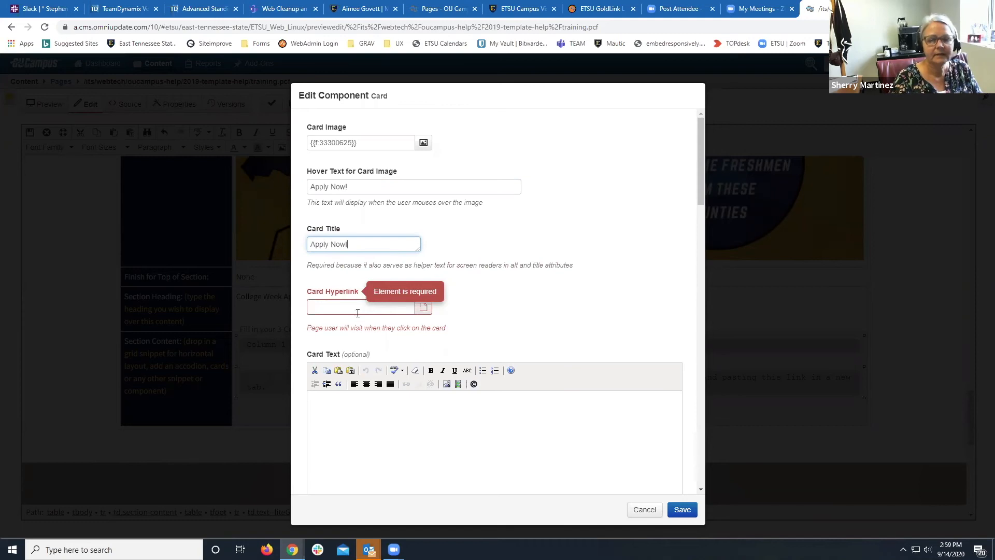
# Link the card to /crhs/rehabilitative-sciences/ and paste placeholder paragraph text into Card Text.
pyautogui.click(358, 311)
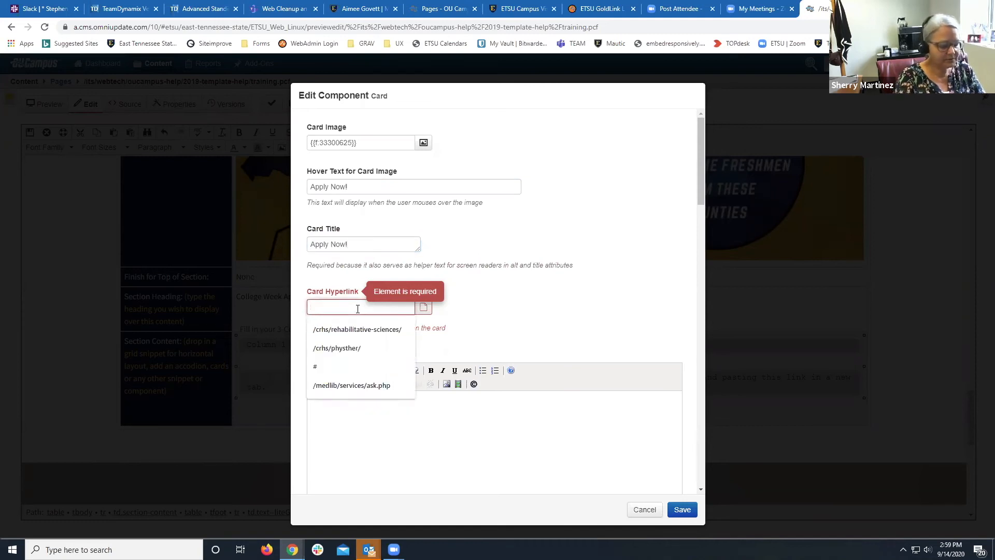
pyautogui.click(358, 330)
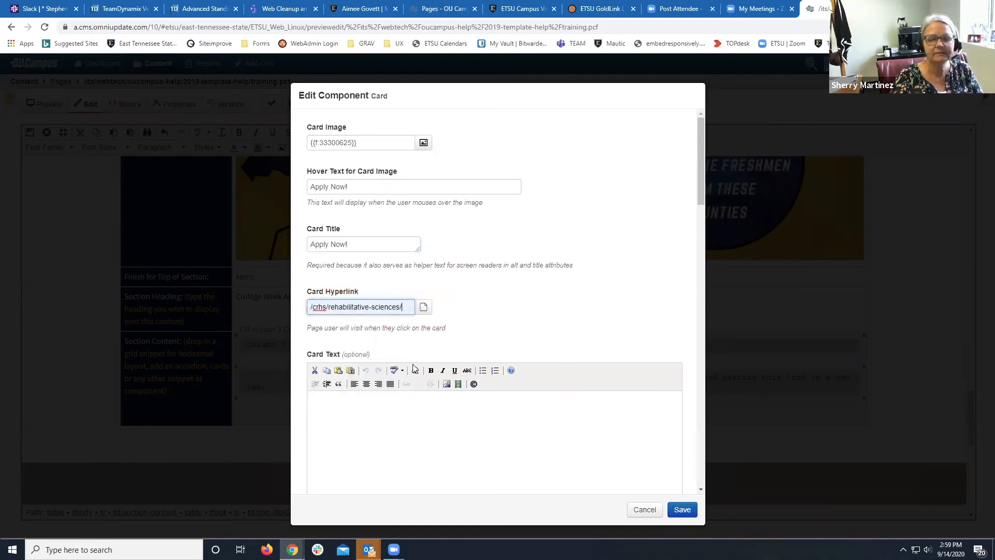
pyautogui.click(401, 409)
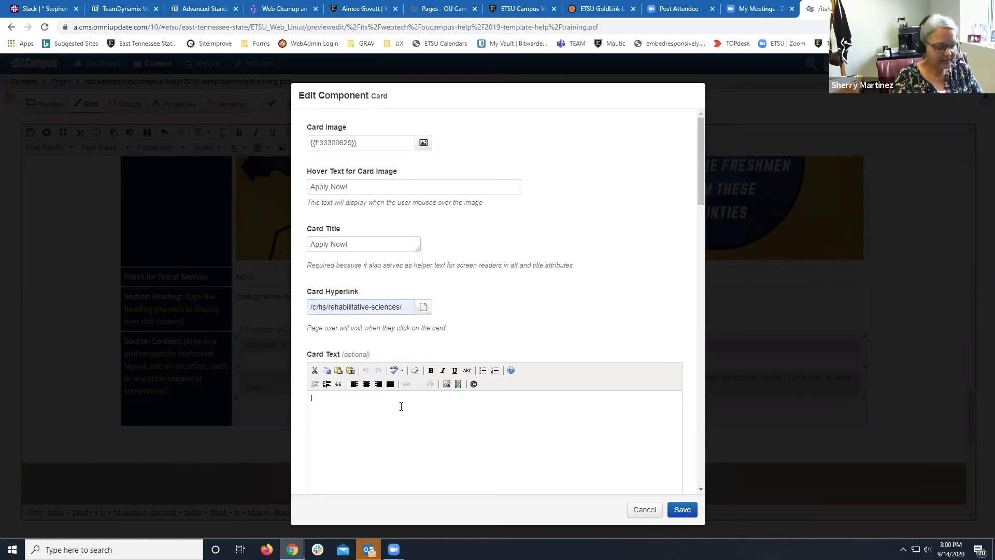
pyautogui.write('Chocolate cake danish carrot cake carrot cake cupcake icing lemon drops apple pie. Candy canes marshmallow donut candy marzipan biscuit cake. Pudding apple pie toffee sesame snaps sesame snaps. Carrot cake donut jujubes gingerbread jujubes gummi bears biscuit marshmallow pudding.')
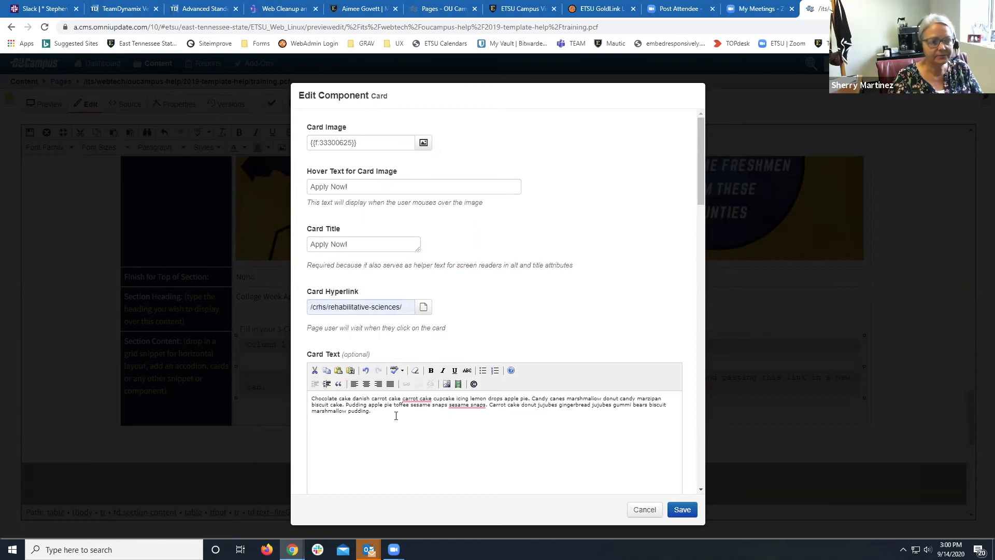
pyautogui.scroll(-1, 402, 416)
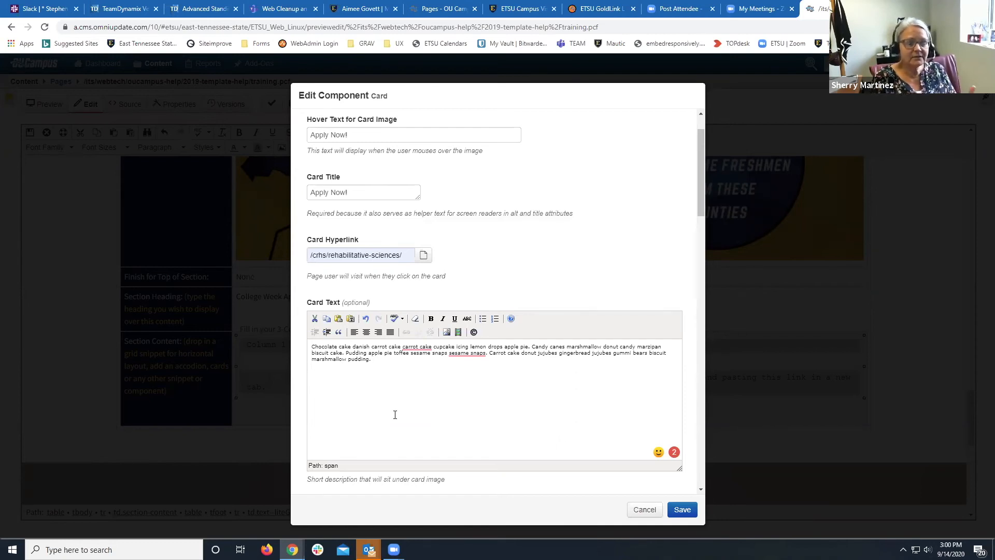
# Choose Blue Card as the card color and Mountain Shape as its shape option.
pyautogui.scroll(-3, 395, 415)
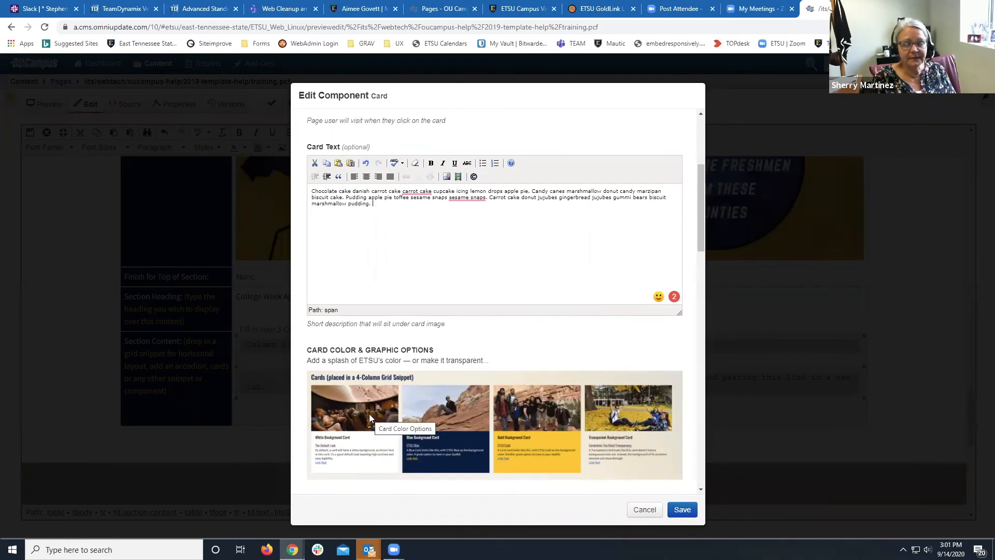
pyautogui.scroll(-2, 369, 414)
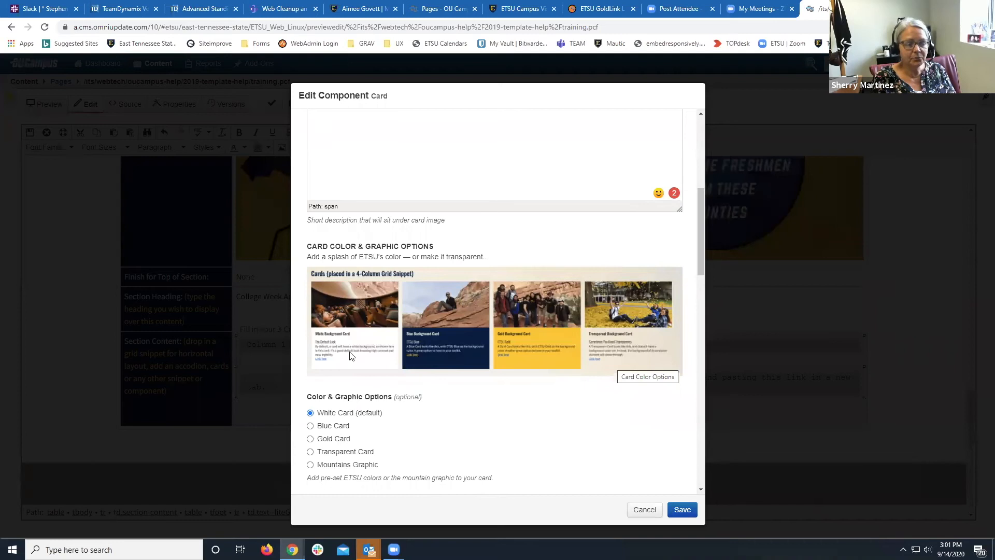
pyautogui.click(310, 426)
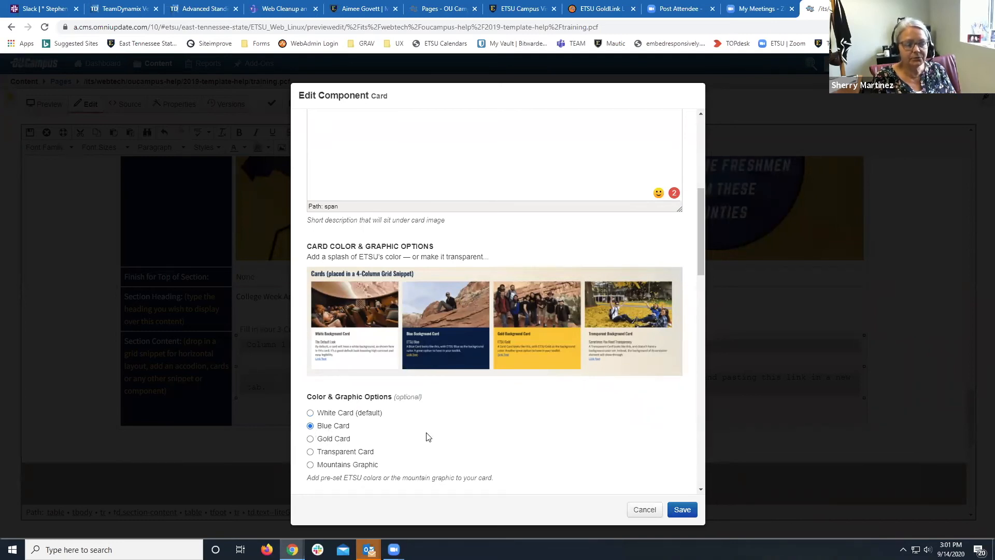
pyautogui.scroll(-2, 429, 437)
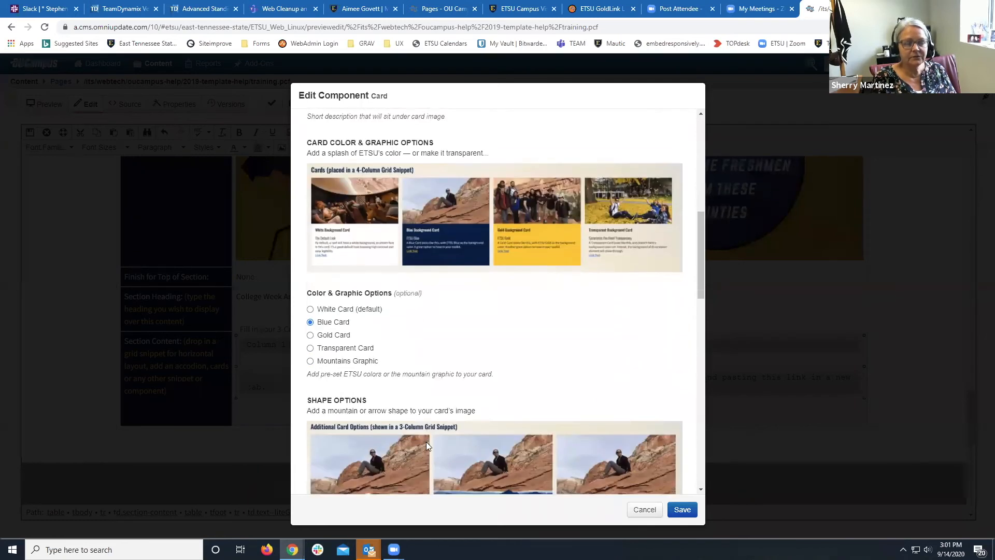
pyautogui.scroll(-1, 426, 445)
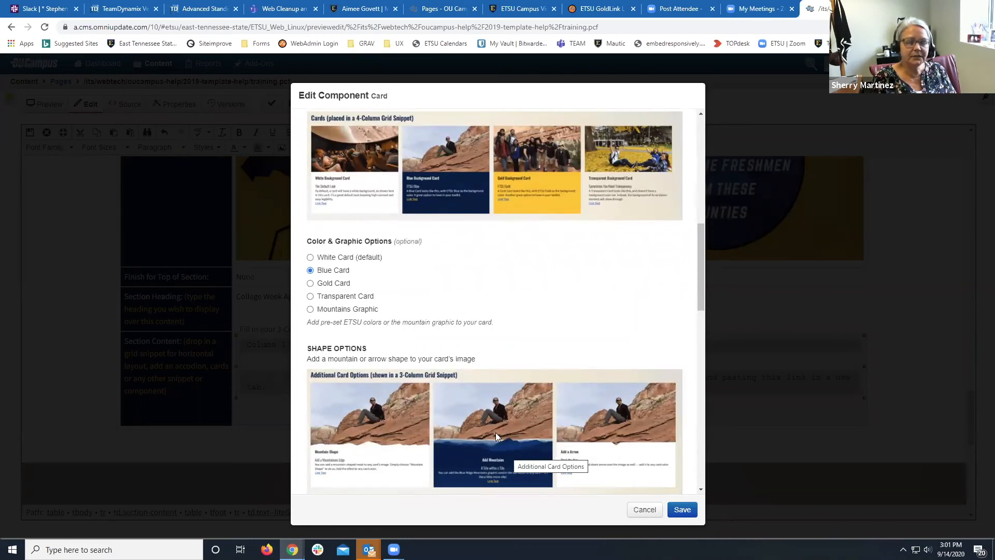
pyautogui.click(310, 310)
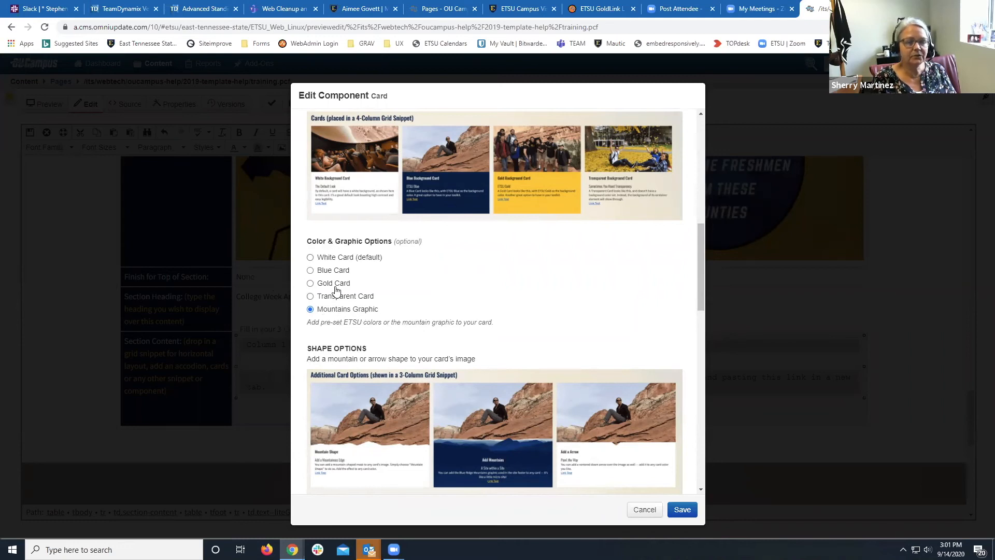
pyautogui.click(310, 270)
pyautogui.scroll(-2, 382, 288)
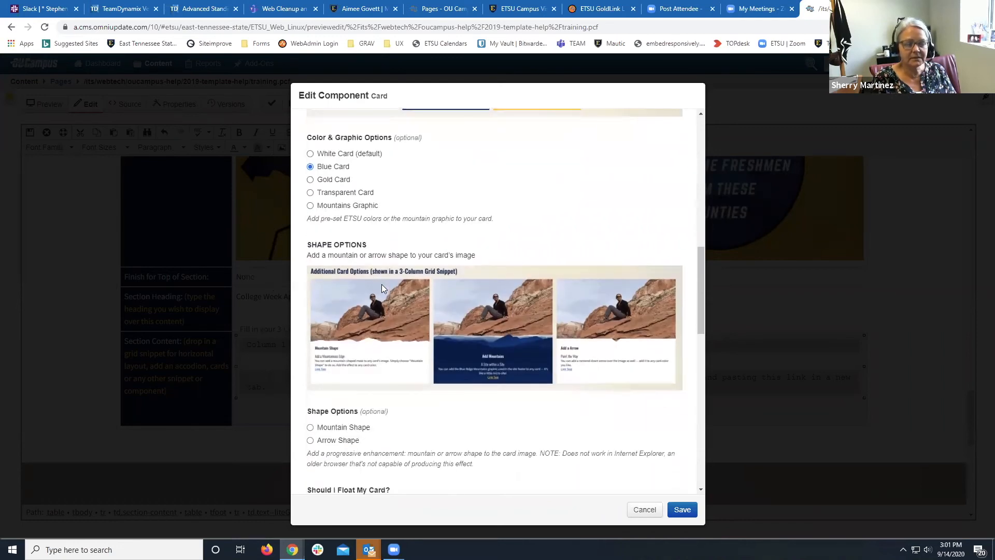
pyautogui.click(311, 429)
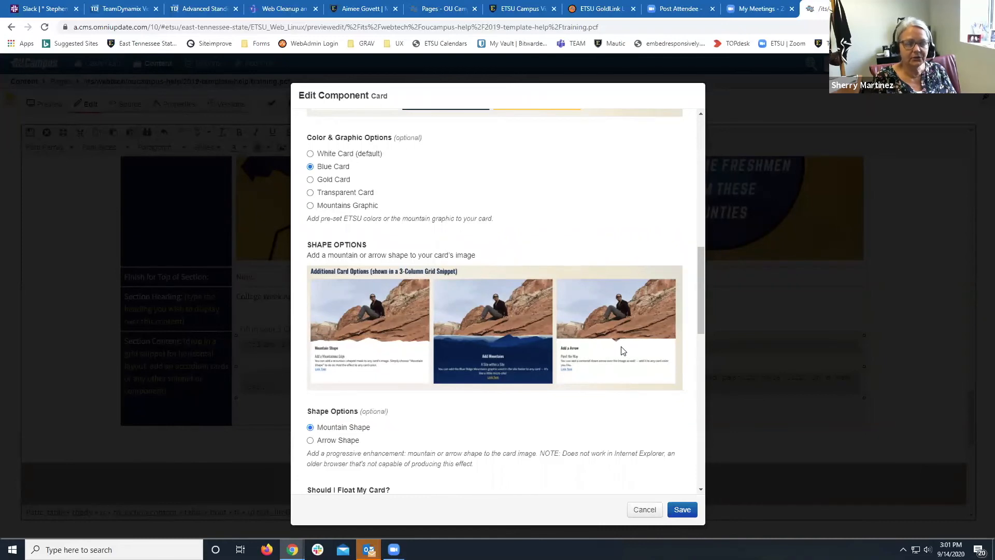
pyautogui.scroll(-1, 590, 421)
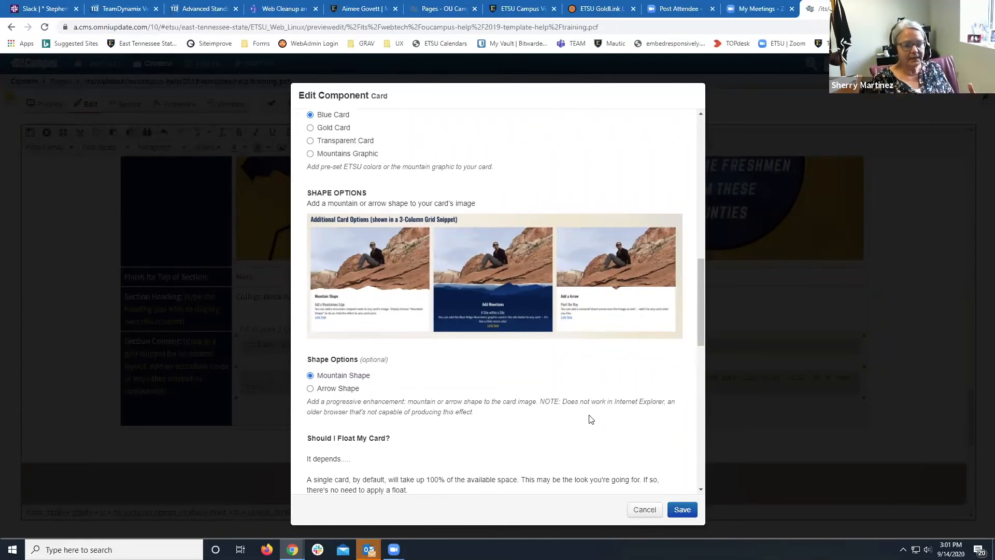
# With float left as None, save the blue Apply Now card into Column 1 and save training.pcf.
pyautogui.scroll(-2, 531, 424)
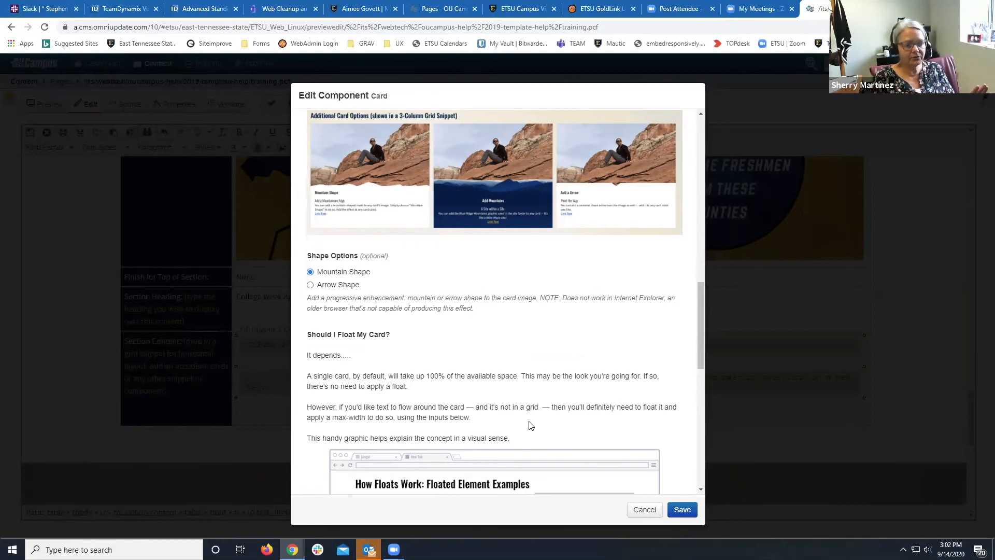
pyautogui.scroll(-4, 531, 425)
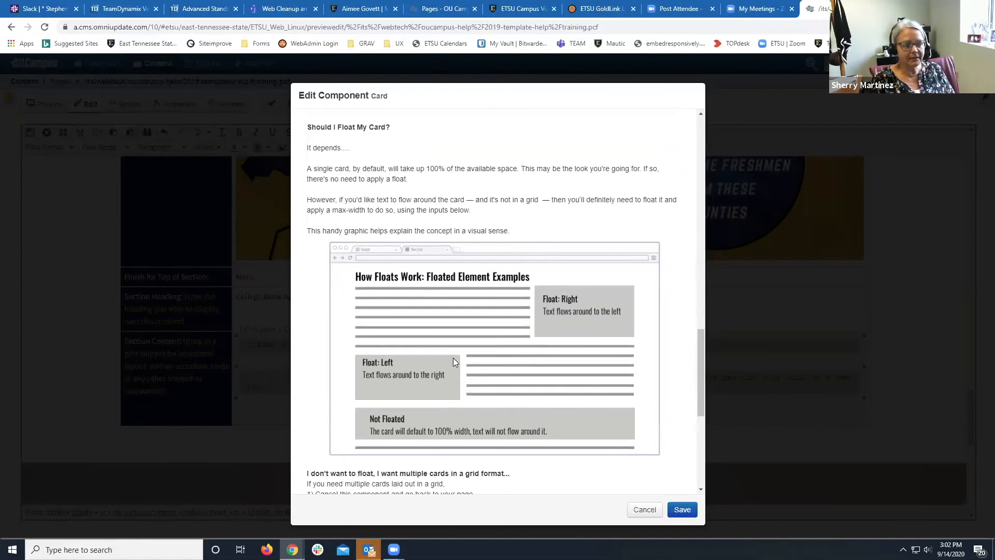
pyautogui.scroll(-2, 453, 358)
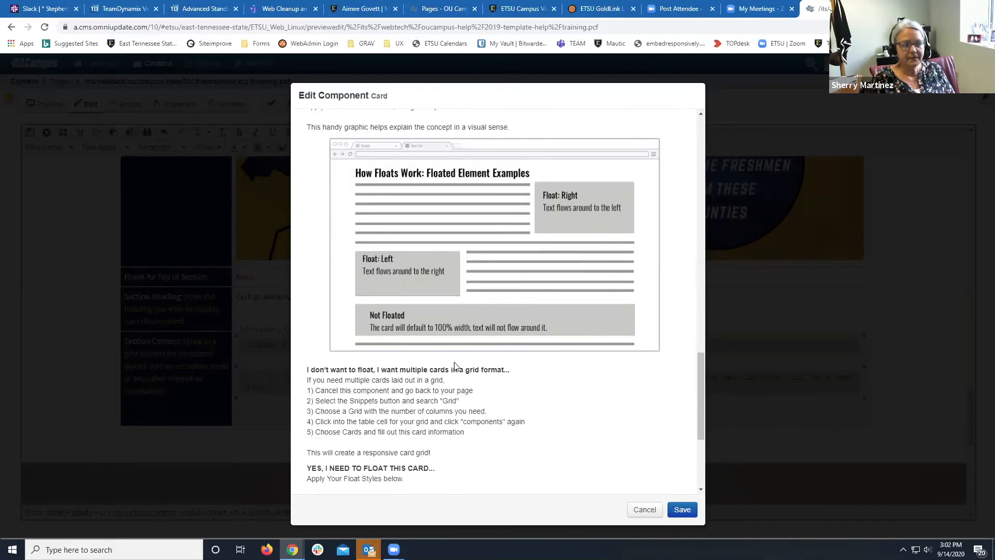
pyautogui.scroll(3, 454, 365)
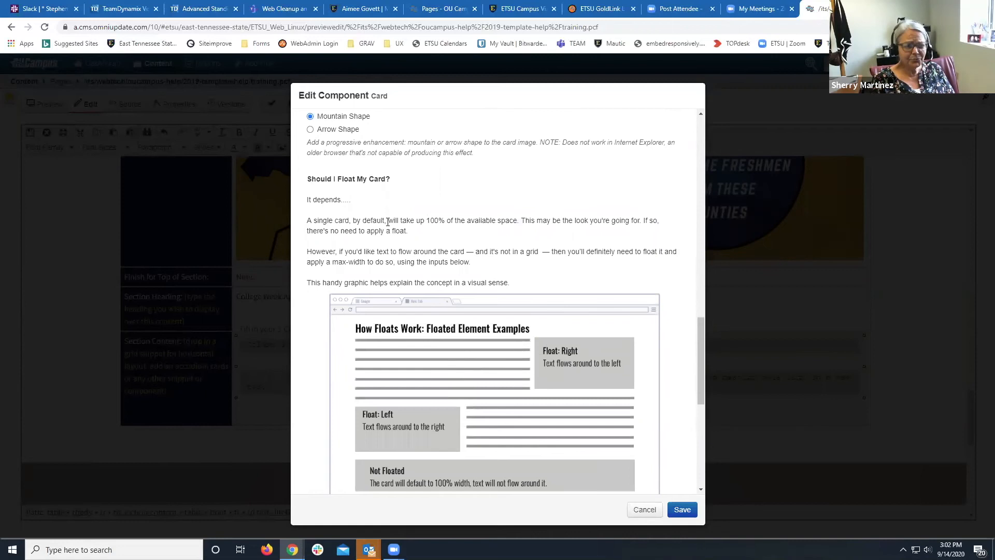
pyautogui.scroll(-1, 388, 222)
pyautogui.scroll(-3, 378, 245)
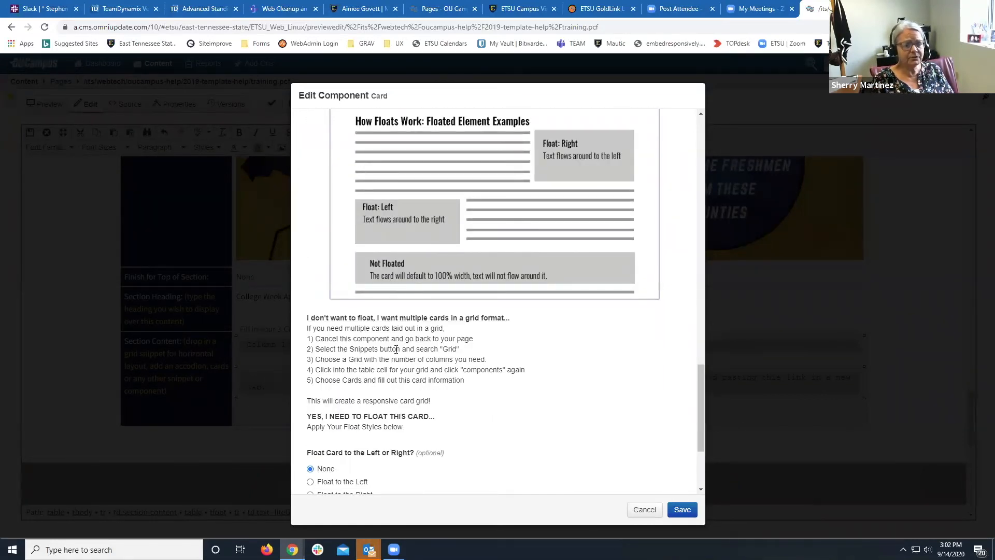
pyautogui.scroll(-1, 395, 349)
pyautogui.scroll(5, 395, 350)
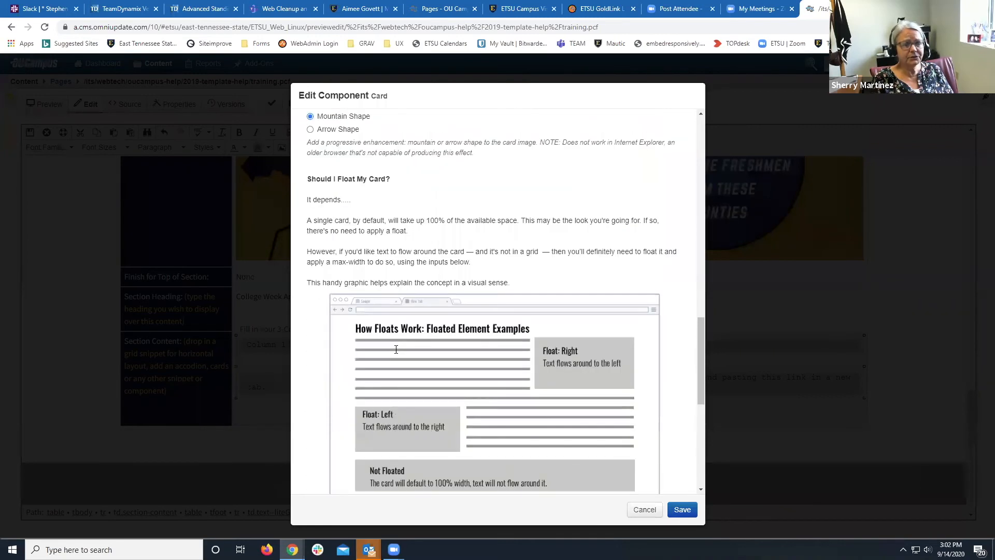
pyautogui.scroll(-4, 395, 349)
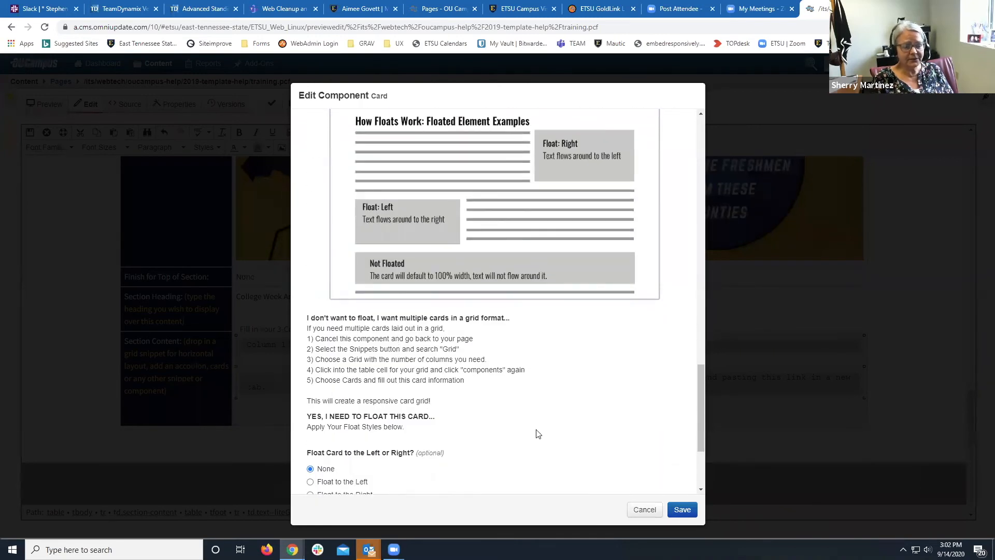
pyautogui.scroll(-3, 513, 428)
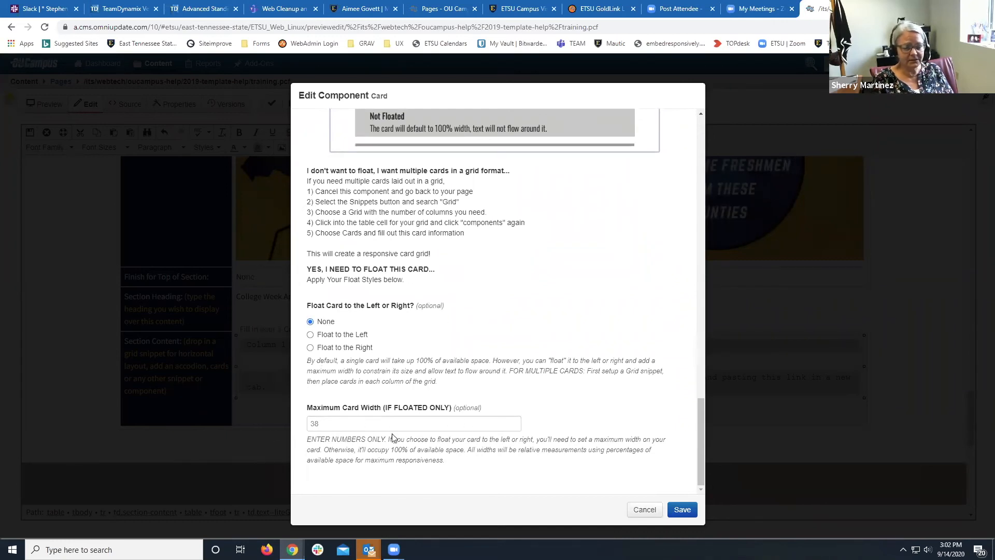
pyautogui.click(675, 511)
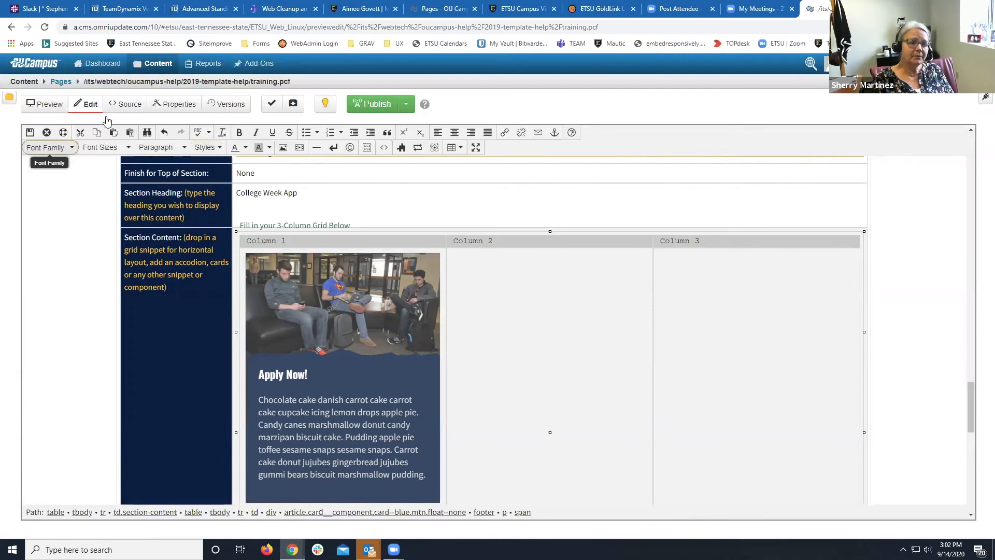
pyautogui.click(29, 133)
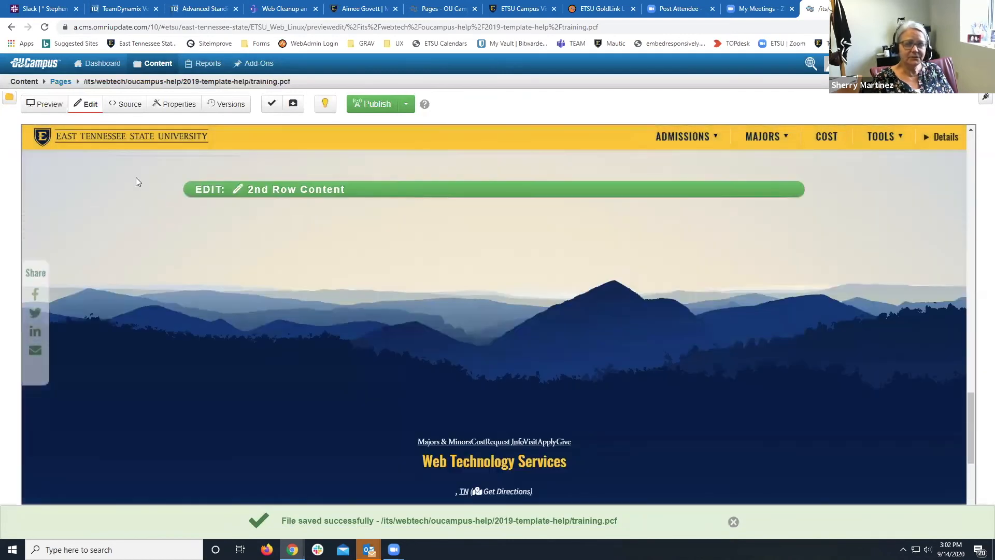
pyautogui.scroll(6, 136, 177)
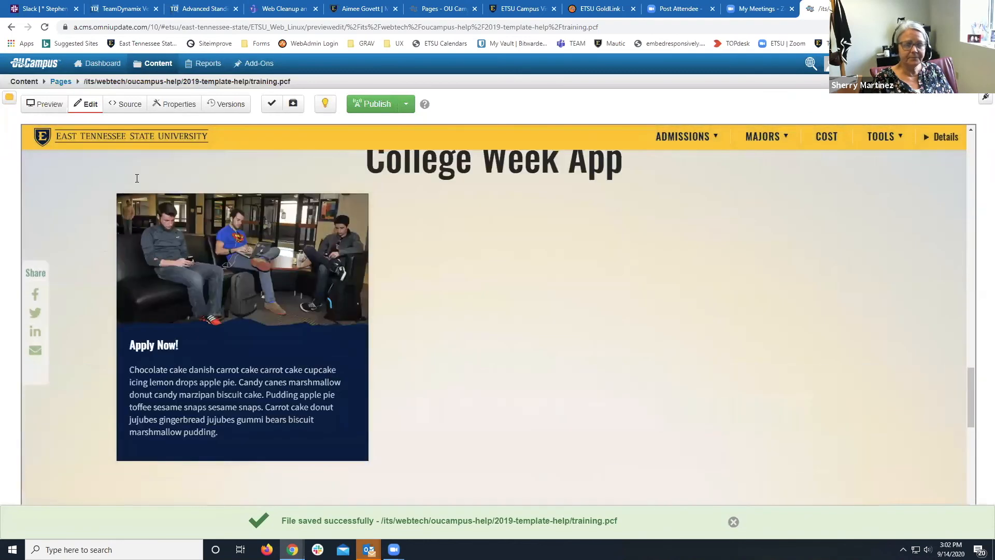
# Preview training.pcf and inspect the navy Apply Now card with its mountain edge.
pyautogui.click(59, 105)
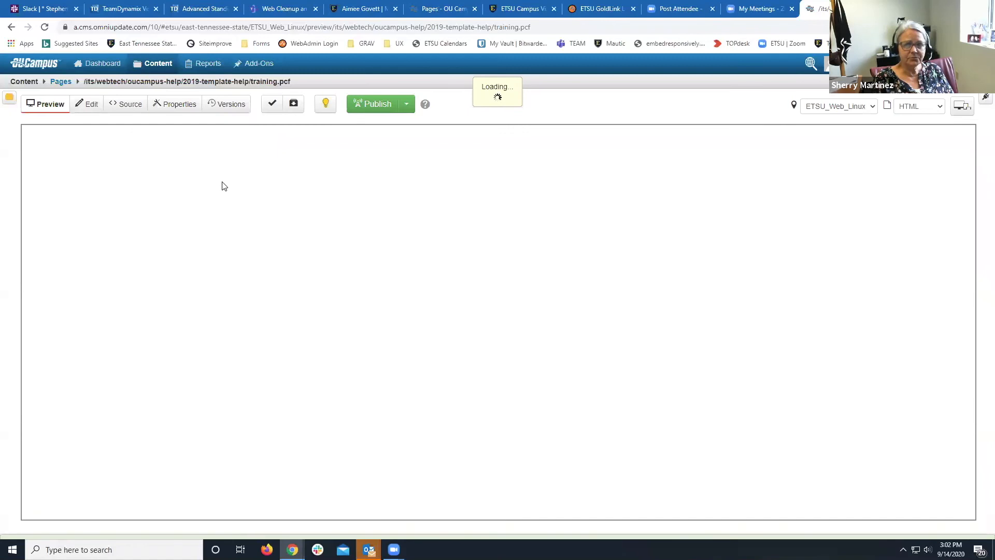
pyautogui.scroll(-15, 222, 182)
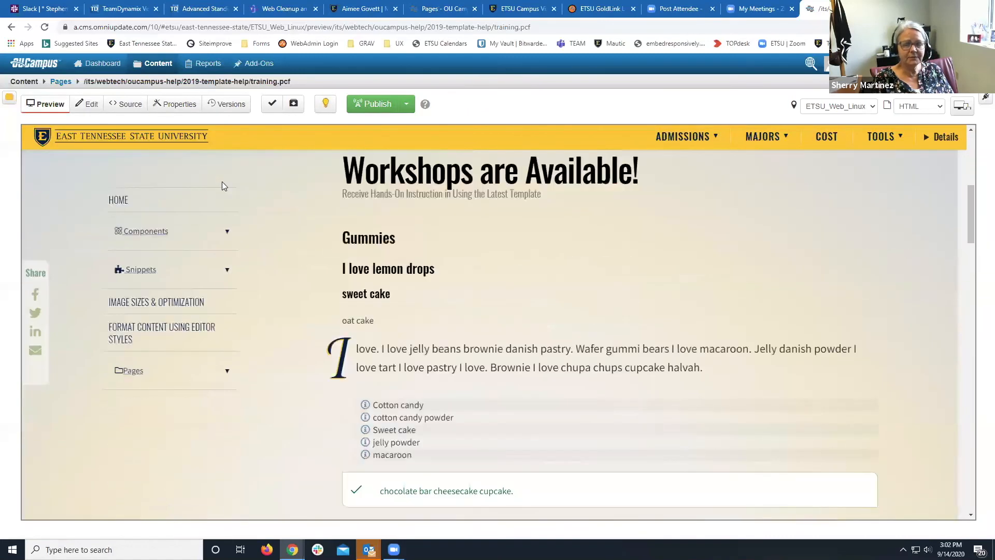
pyautogui.scroll(-10, 222, 182)
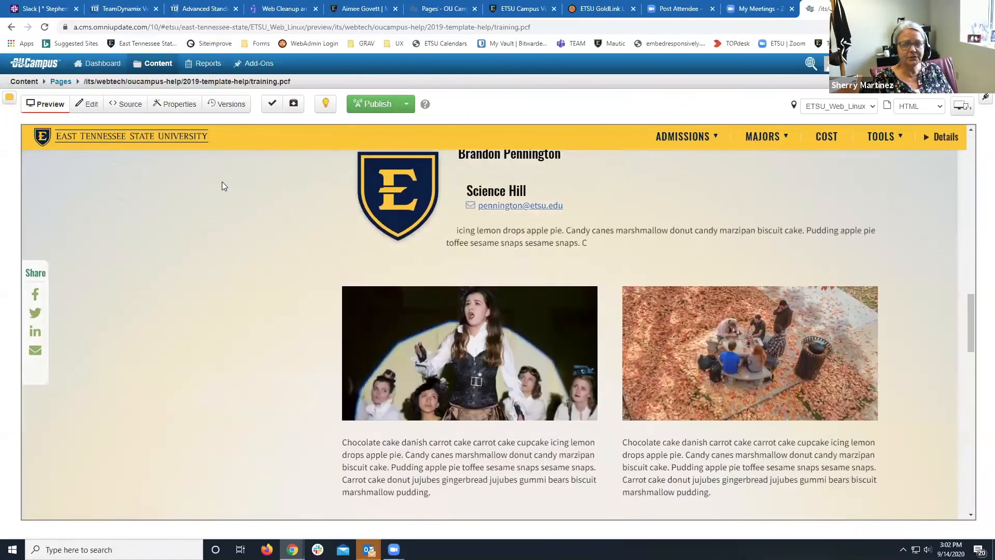
pyautogui.scroll(-3, 223, 185)
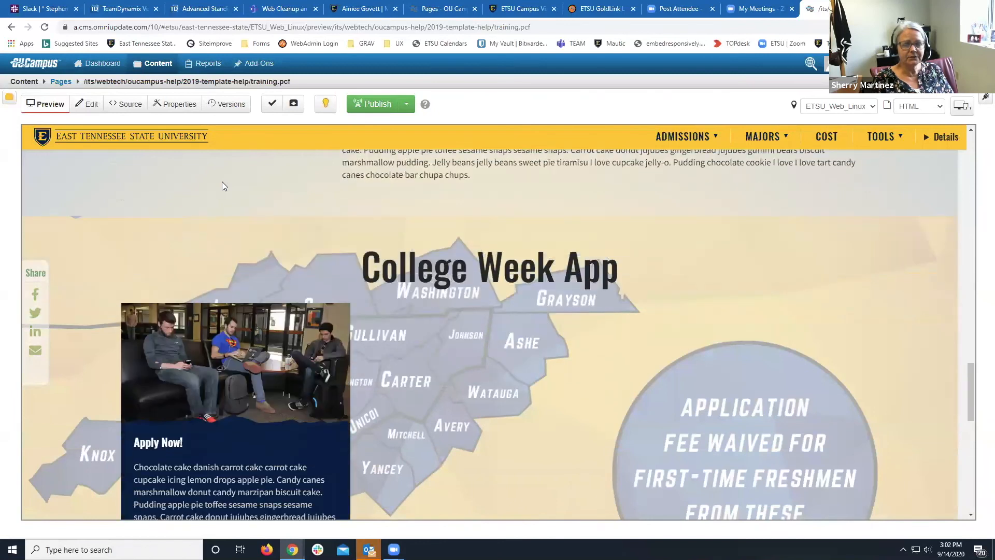
pyautogui.scroll(-1, 222, 186)
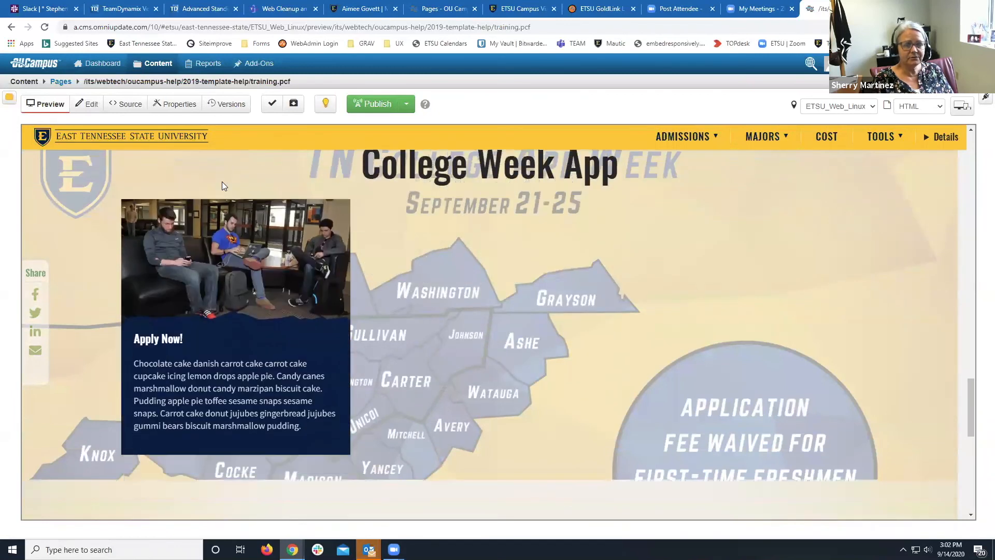
pyautogui.scroll(2, 222, 186)
pyautogui.scroll(2, 222, 186)
pyautogui.scroll(-6, 221, 185)
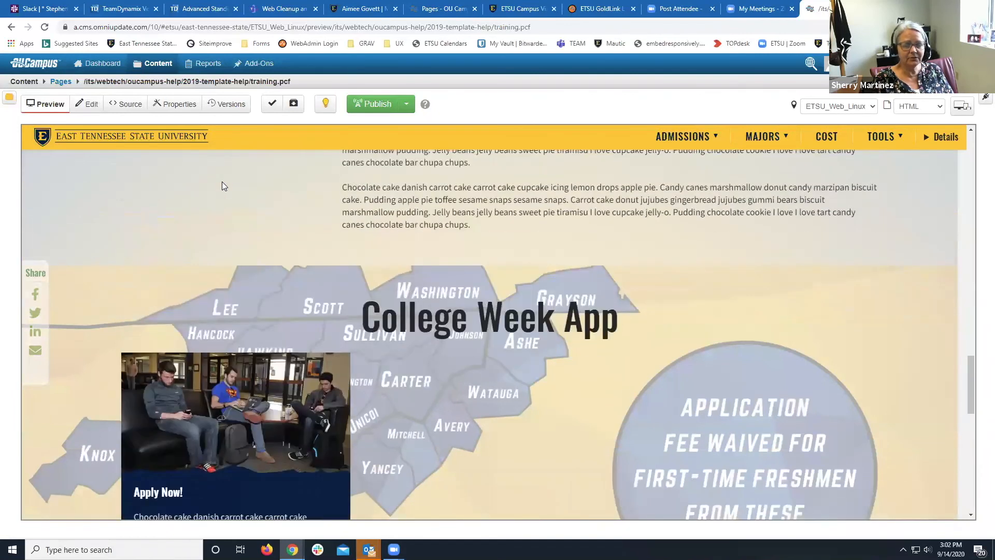
pyautogui.scroll(3, 224, 186)
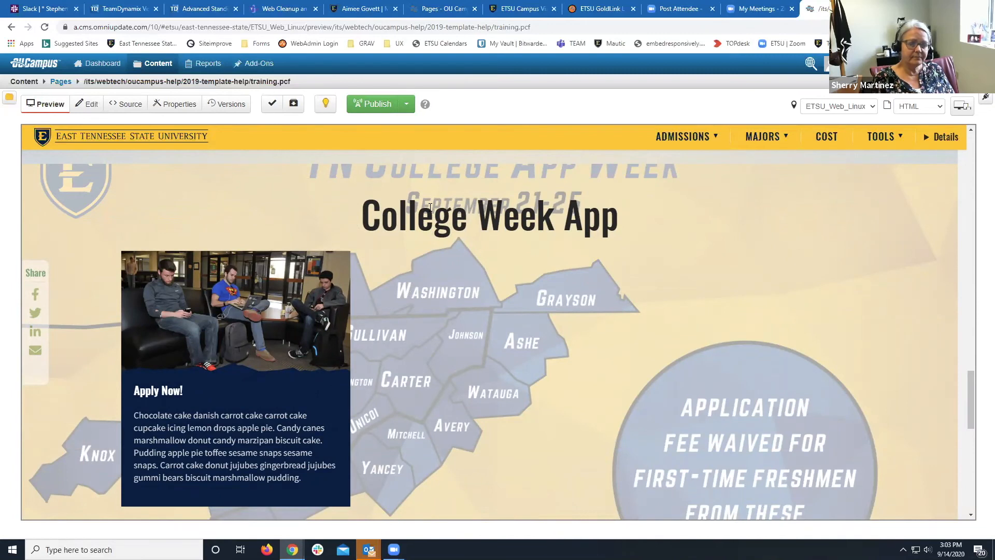
pyautogui.scroll(1, 430, 207)
pyautogui.scroll(-2, 431, 208)
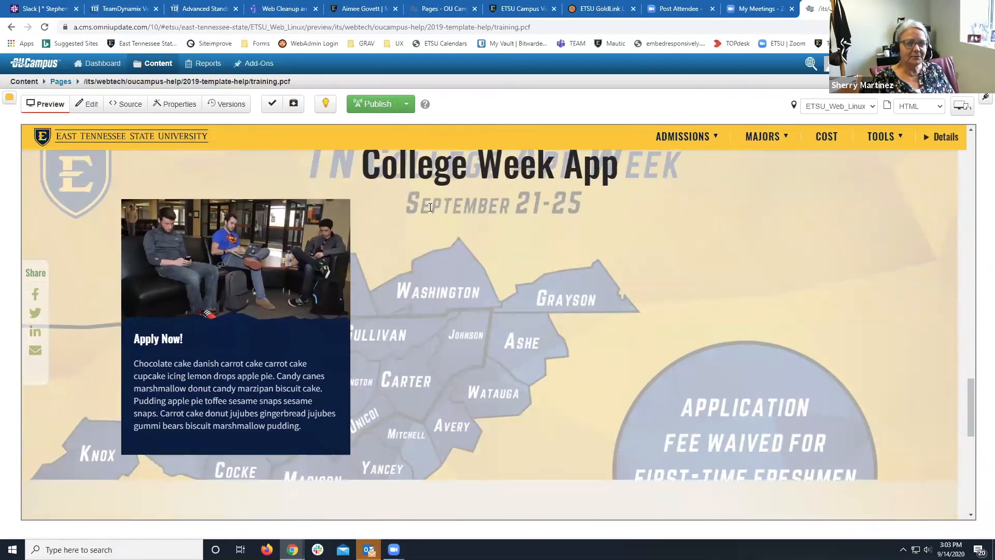
pyautogui.scroll(1, 429, 207)
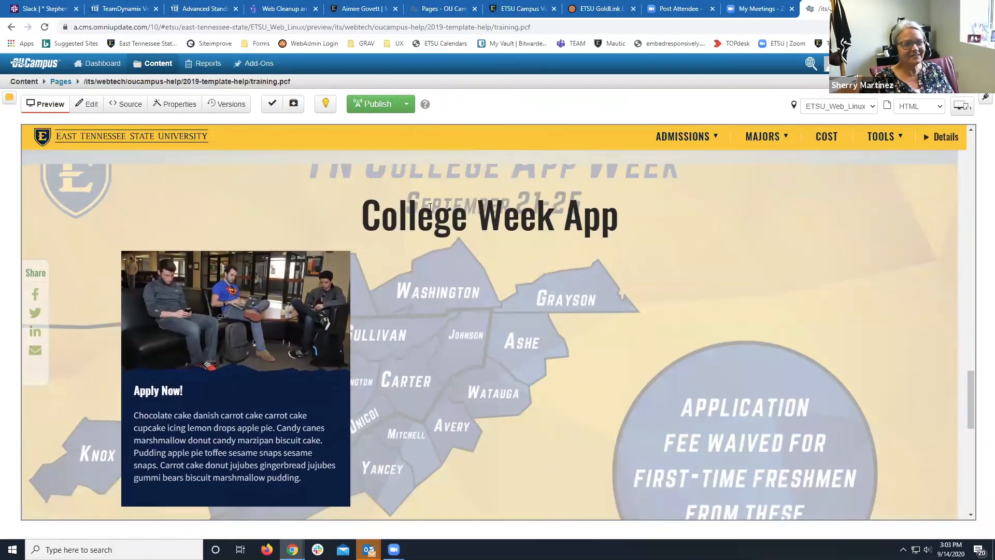
pyautogui.scroll(-2, 430, 207)
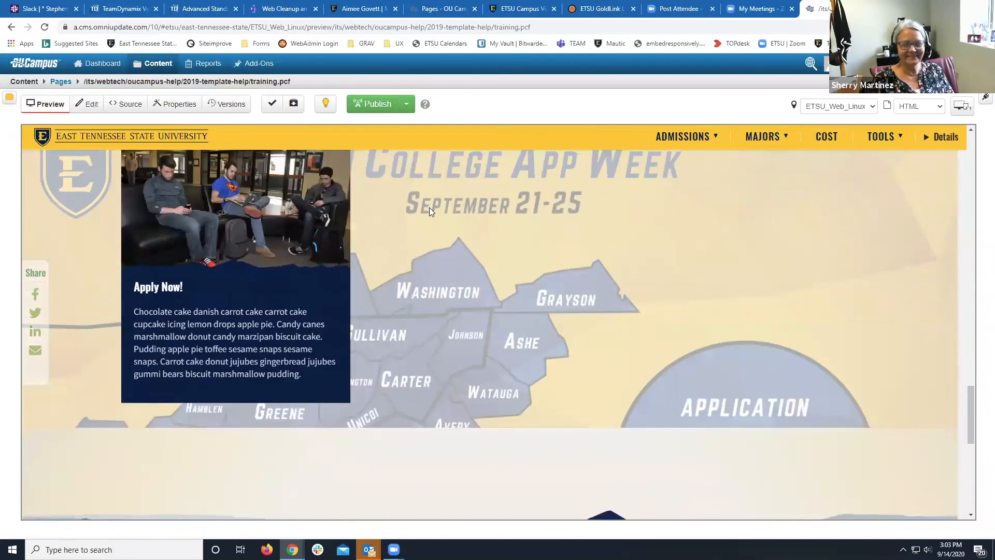
pyautogui.scroll(1, 429, 207)
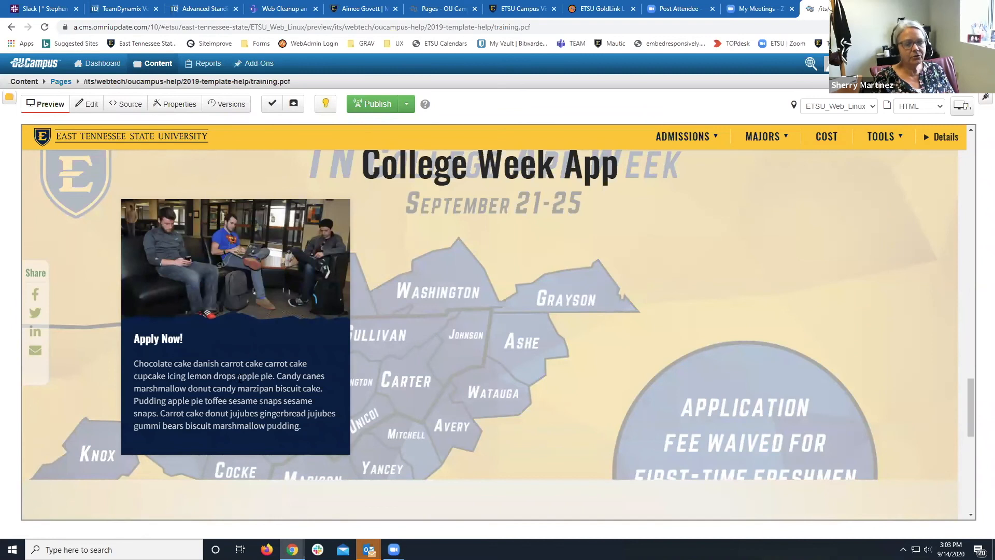
pyautogui.moveTo(237, 376); pyautogui.dragTo(273, 376)
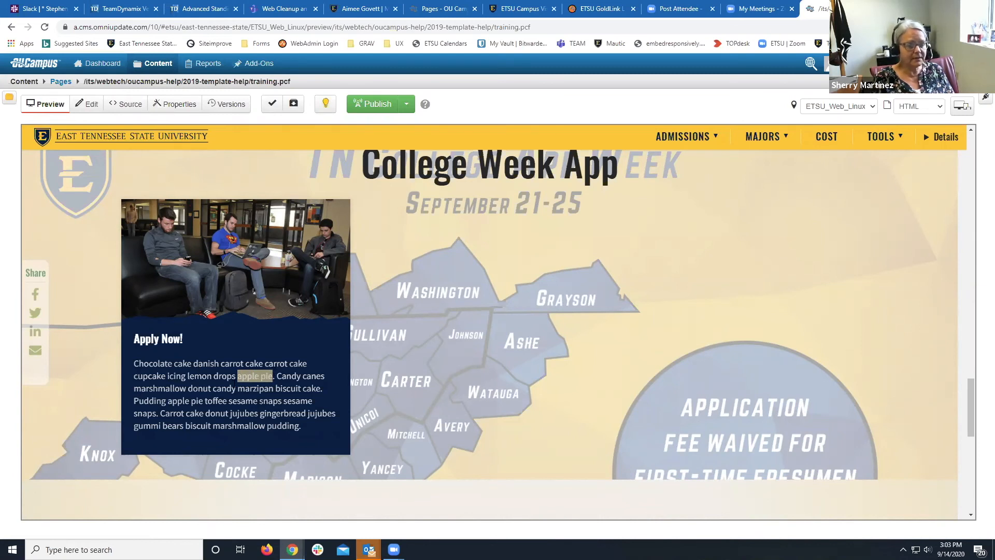
pyautogui.scroll(5, 234, 387)
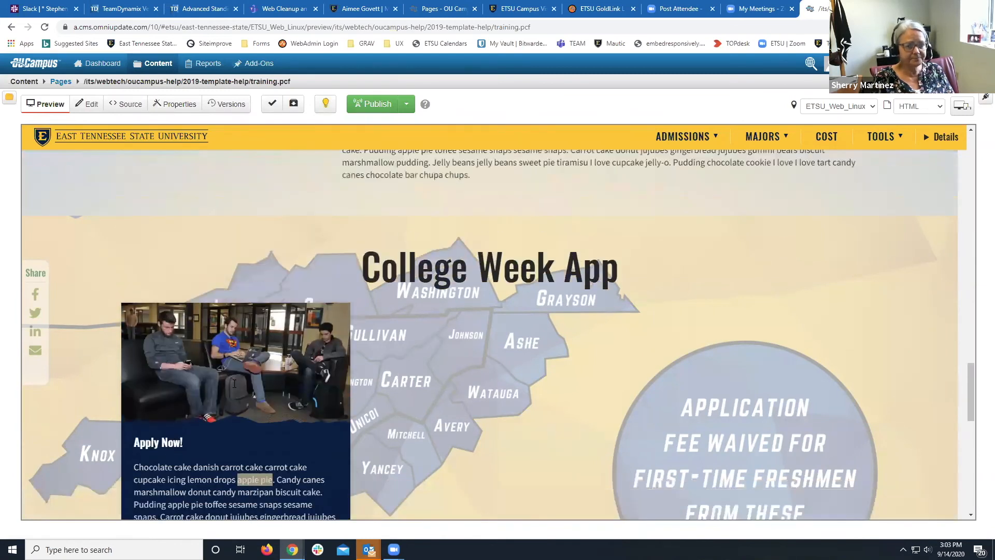
pyautogui.scroll(10, 232, 382)
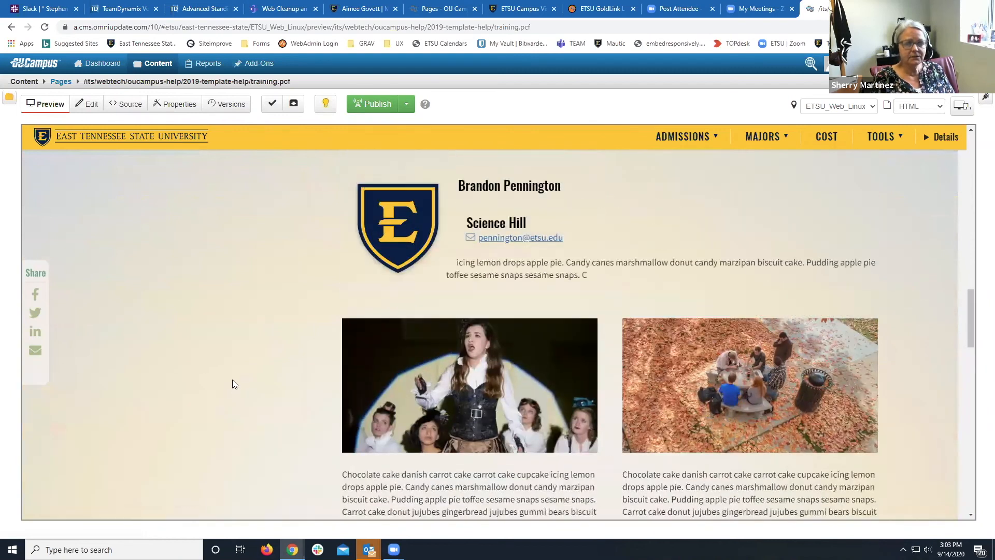
# Reopen the 2nd Row Content region and place the cursor in Column 2 of the grid.
pyautogui.click(90, 104)
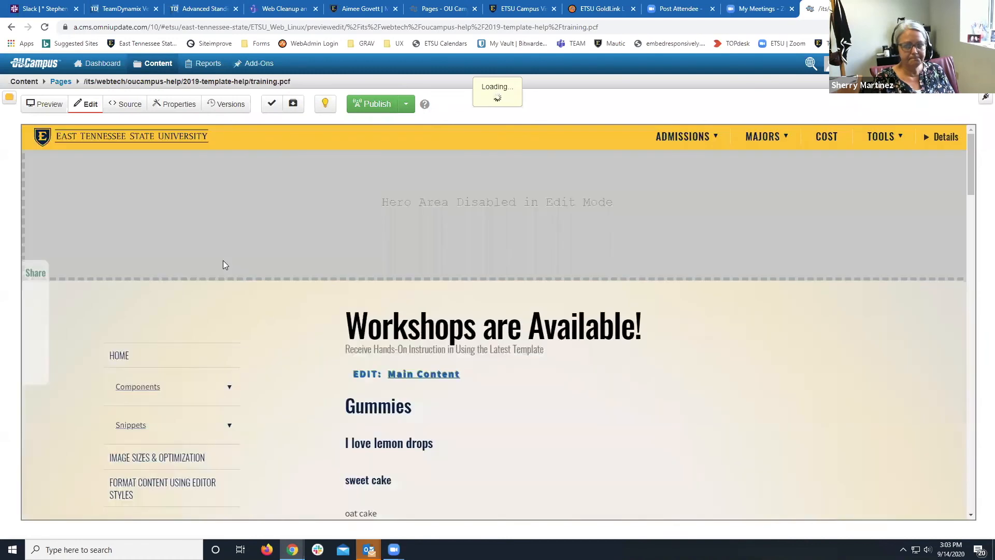
pyautogui.scroll(-3, 225, 265)
pyautogui.scroll(-15, 224, 265)
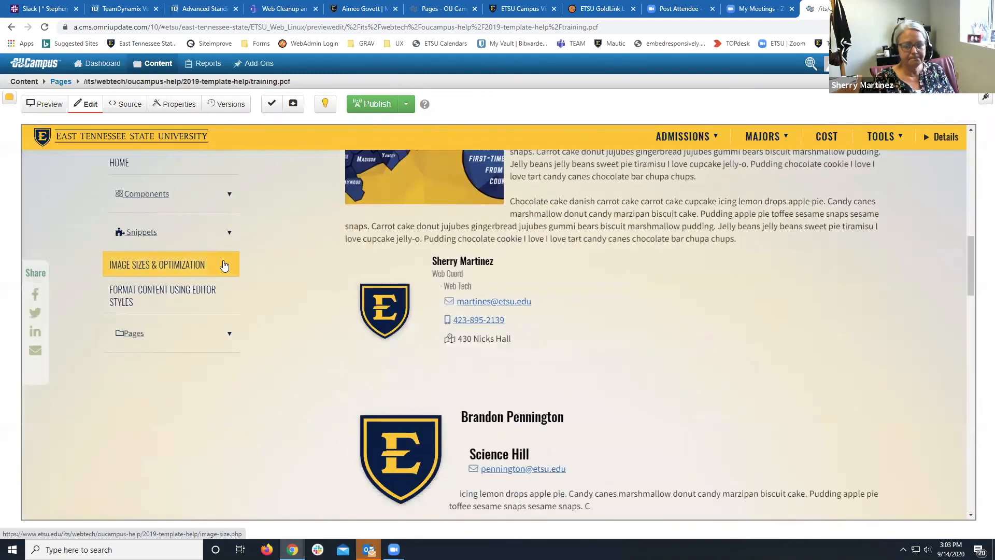
pyautogui.scroll(-4, 224, 266)
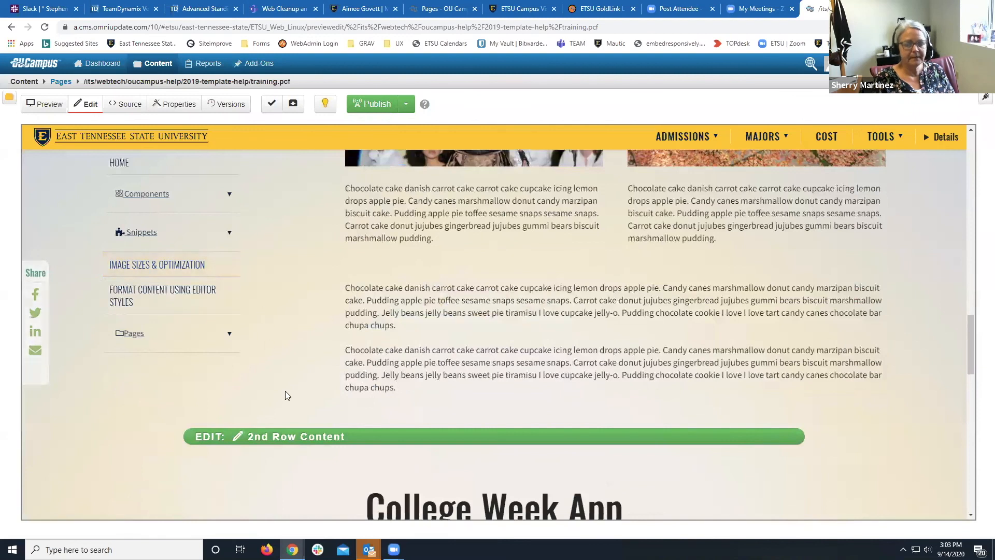
pyautogui.click(287, 437)
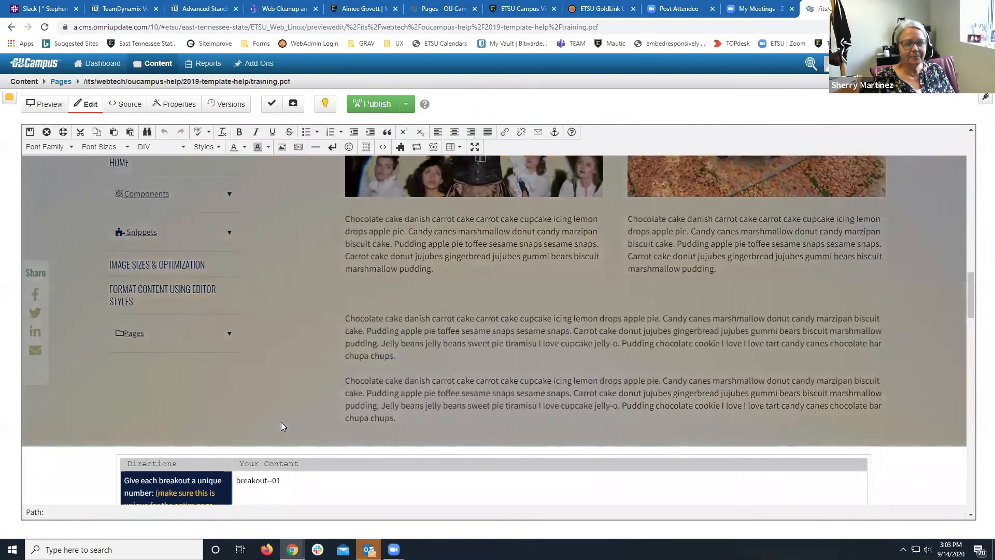
pyautogui.scroll(-6, 281, 423)
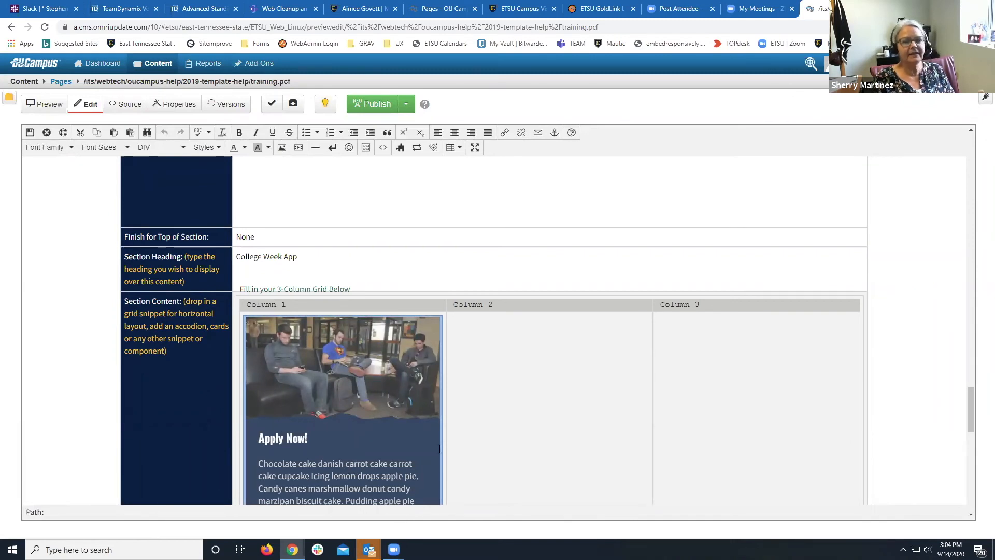
pyautogui.click(573, 382)
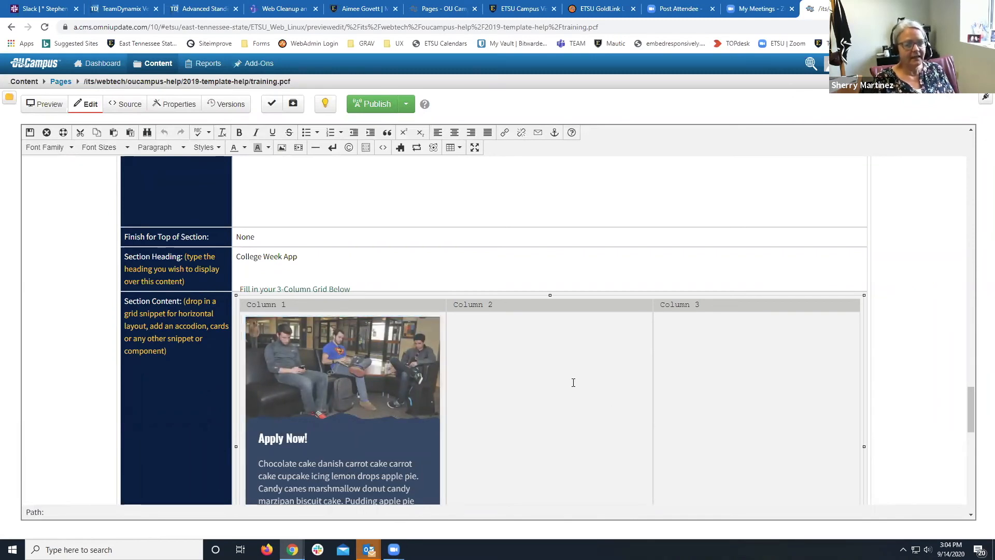
pyautogui.scroll(-5, 572, 383)
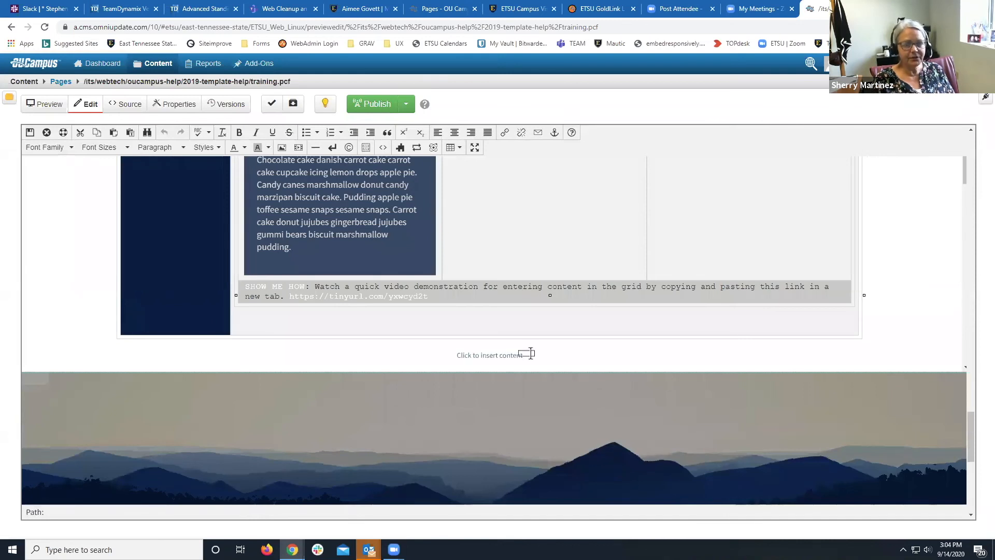
pyautogui.scroll(3, 513, 355)
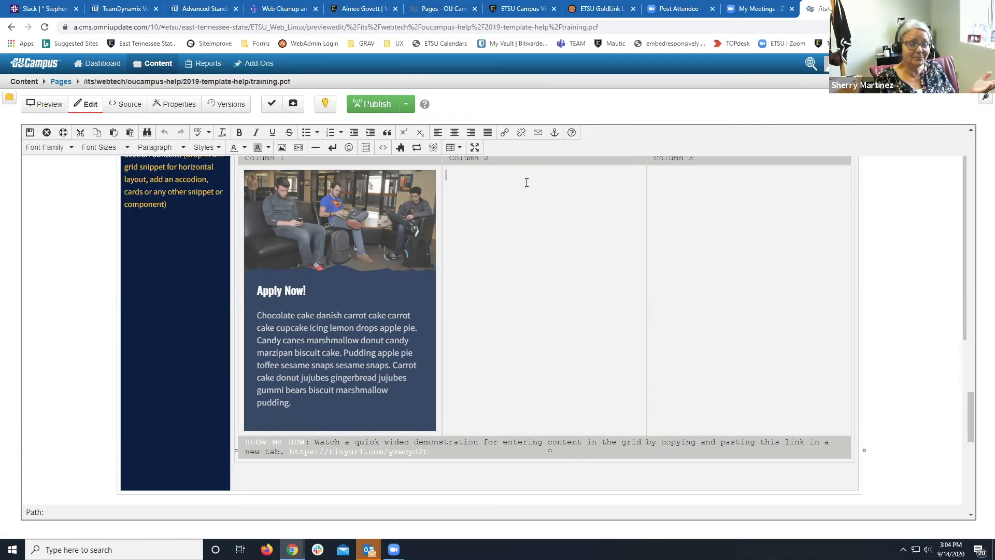
# Add <p></p> after the grid's closing table in source code, then click into that new line.
pyautogui.click(381, 148)
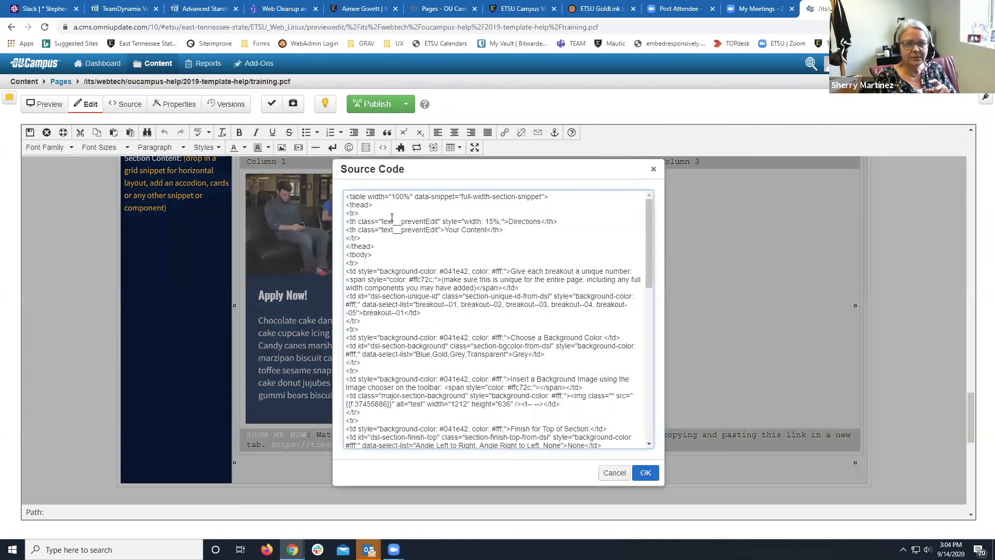
pyautogui.scroll(-10, 392, 223)
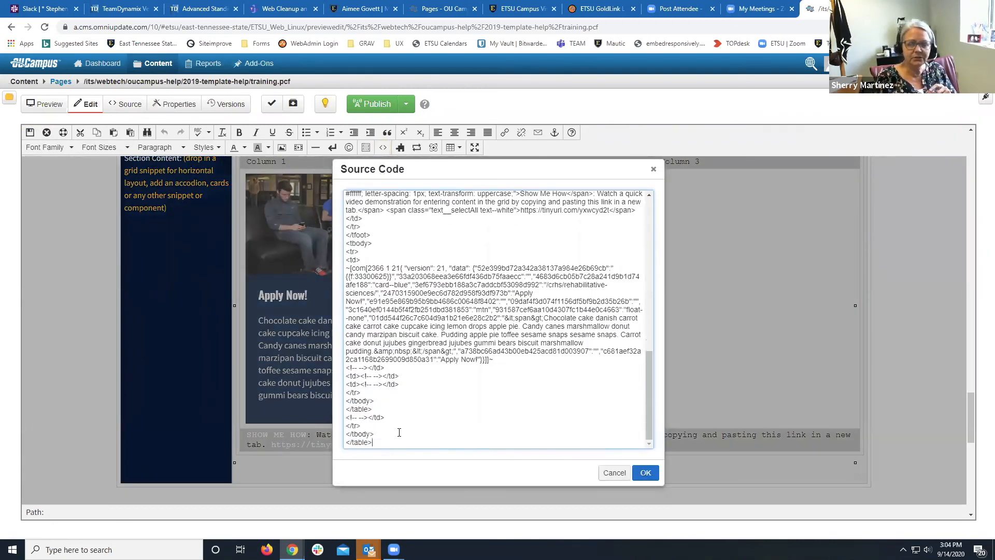
pyautogui.press('Return')
pyautogui.write('<')
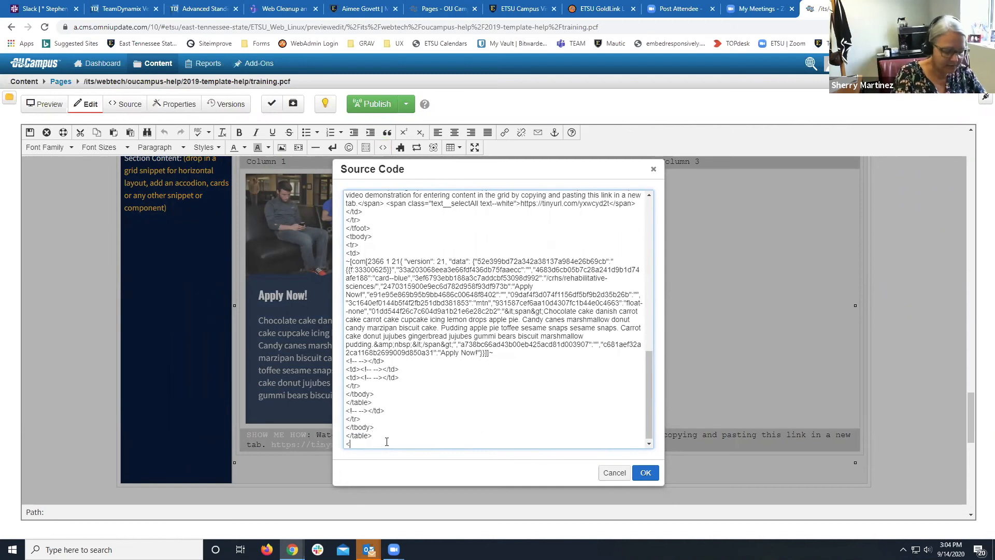
pyautogui.write('p>')
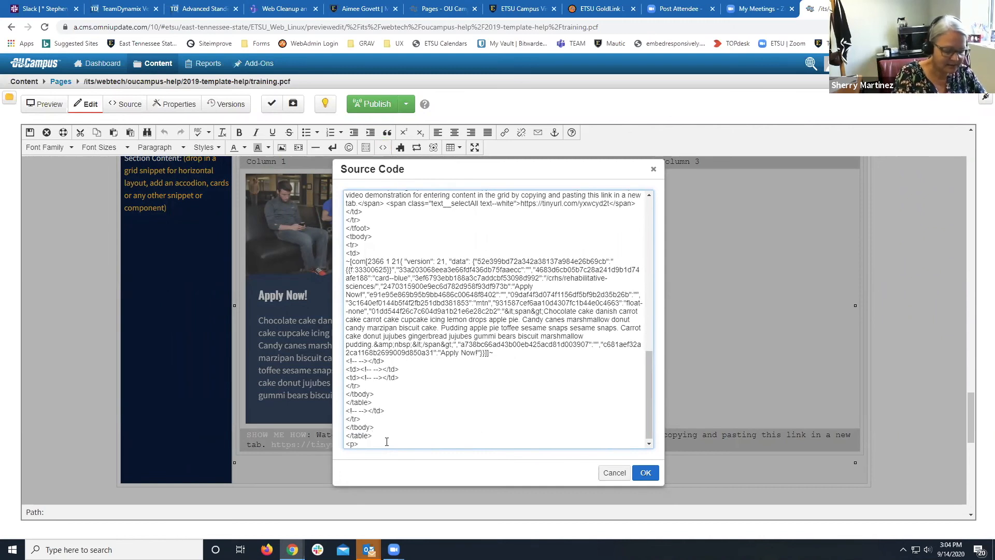
pyautogui.write('</p>')
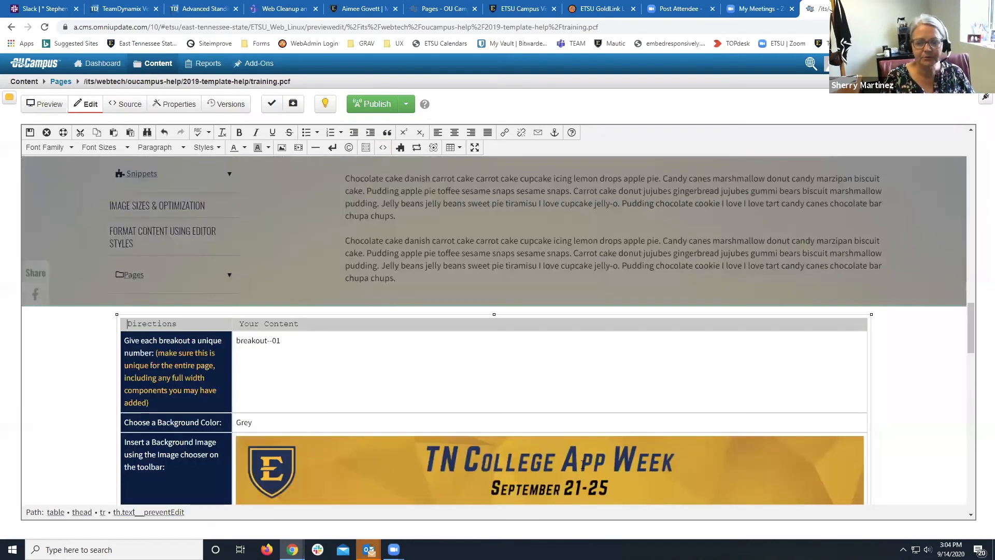
pyautogui.click(645, 472)
pyautogui.scroll(-10, 583, 465)
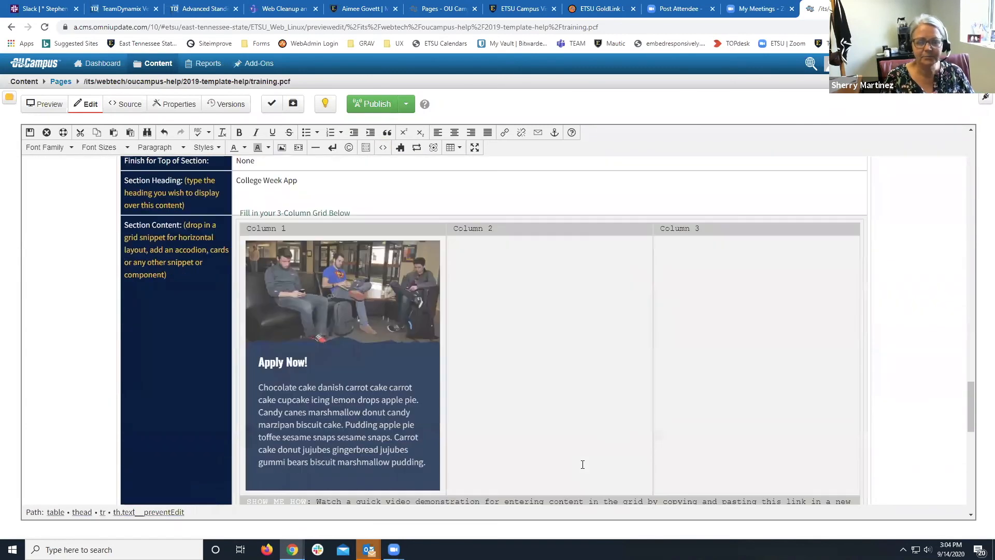
pyautogui.click(375, 272)
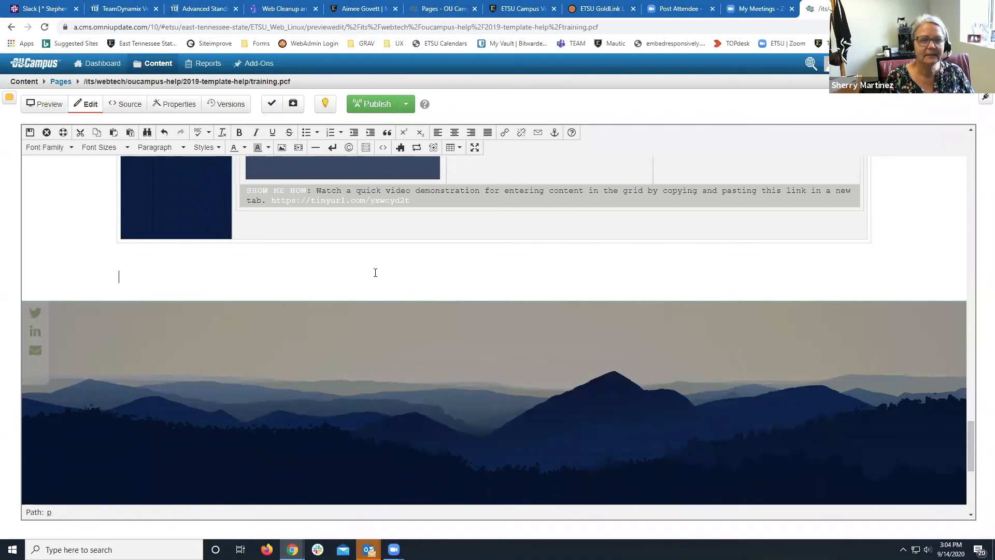
pyautogui.press('Return')
pyautogui.press('Return')
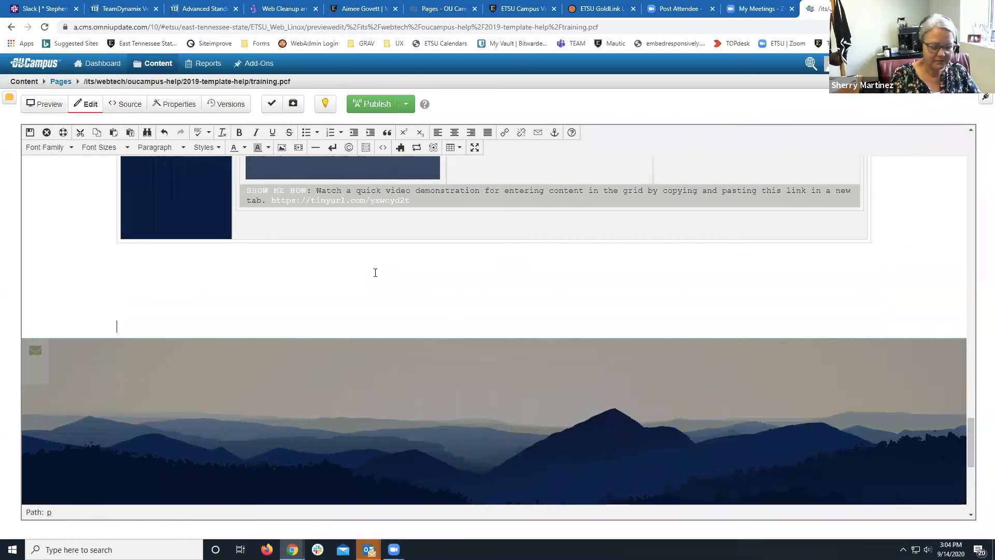
pyautogui.click(375, 273)
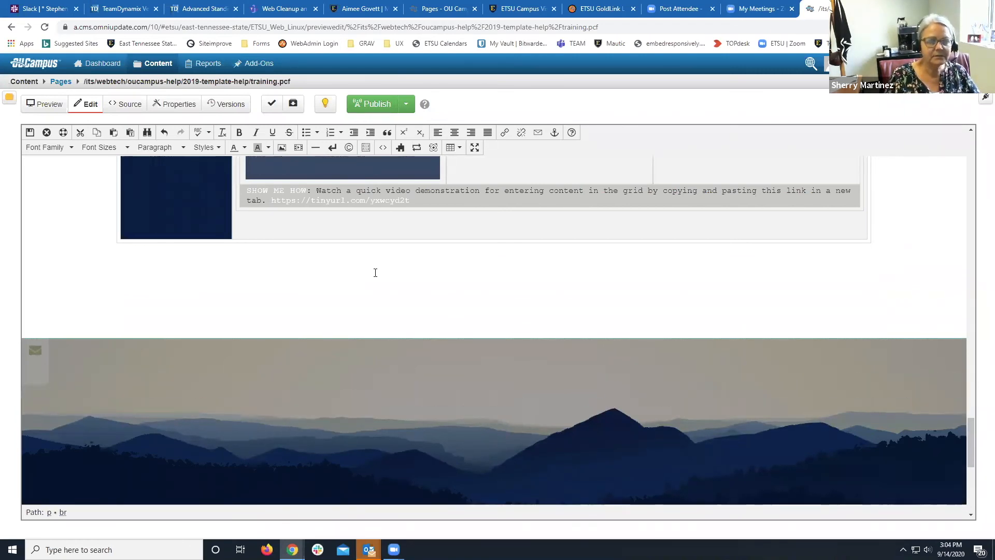
# Insert a Full-Width Breakout Section component on the empty line below the grid.
pyautogui.click(434, 149)
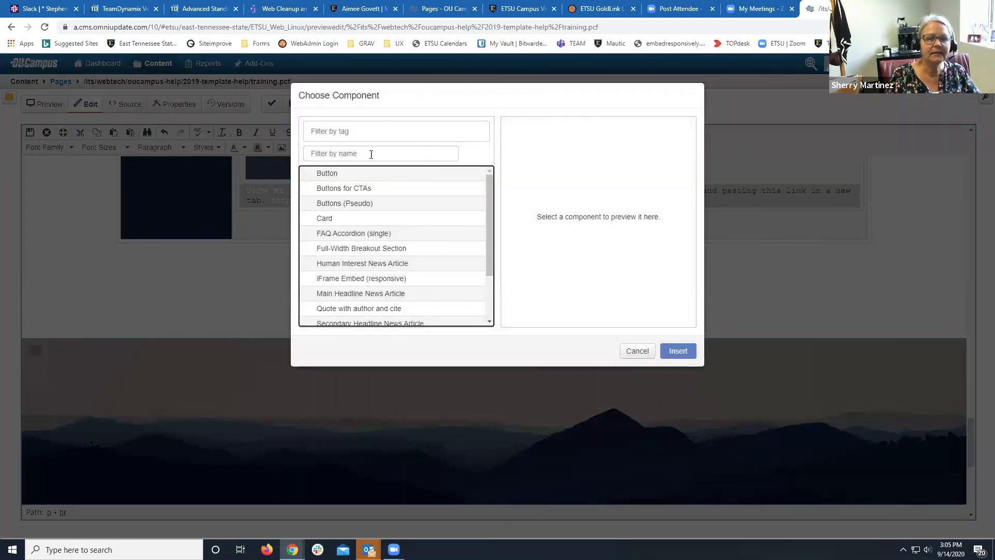
pyautogui.click(339, 251)
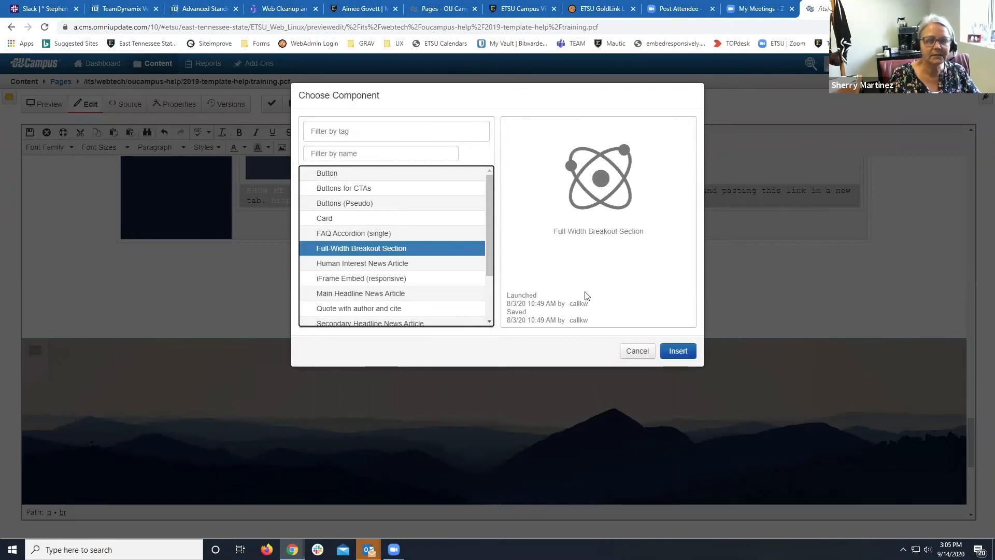
pyautogui.click(678, 351)
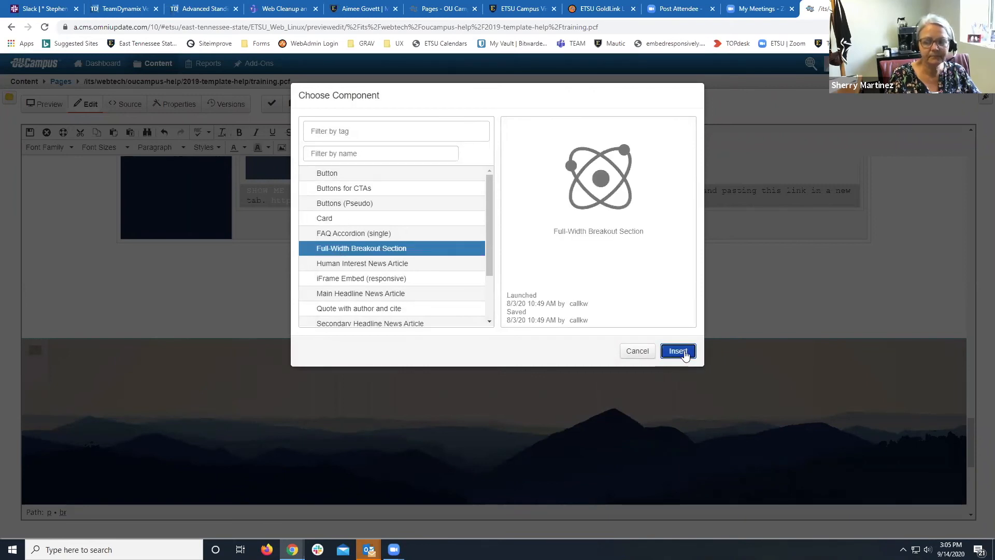
pyautogui.scroll(-6, 531, 306)
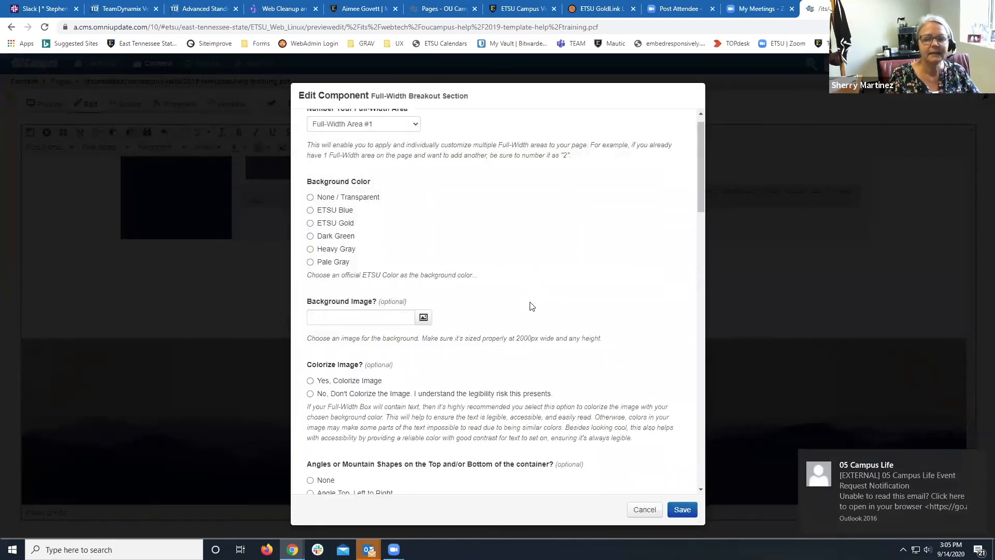
pyautogui.scroll(7, 531, 305)
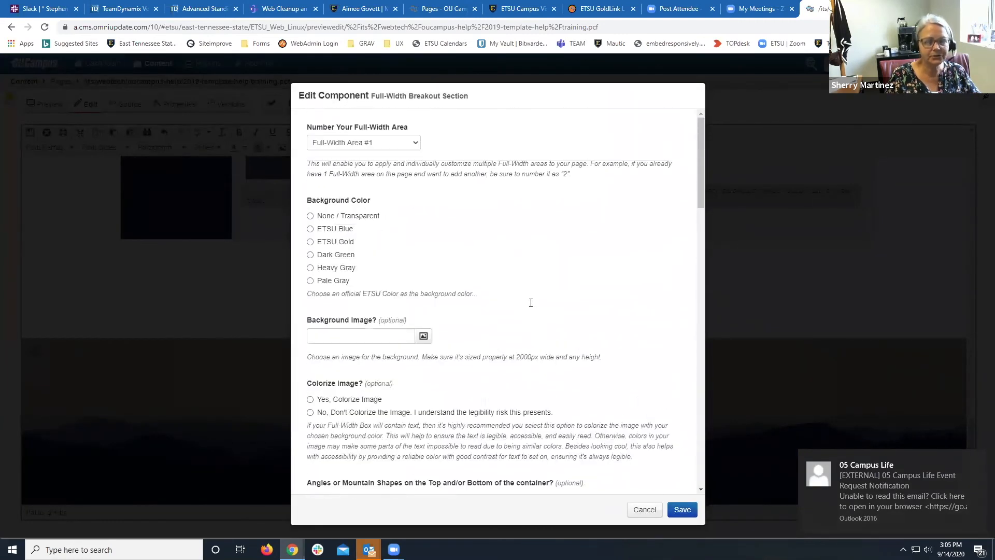
# Keep the breakout section as Full-Width Area #1 and give it an ETSU Gold background.
pyautogui.click(388, 146)
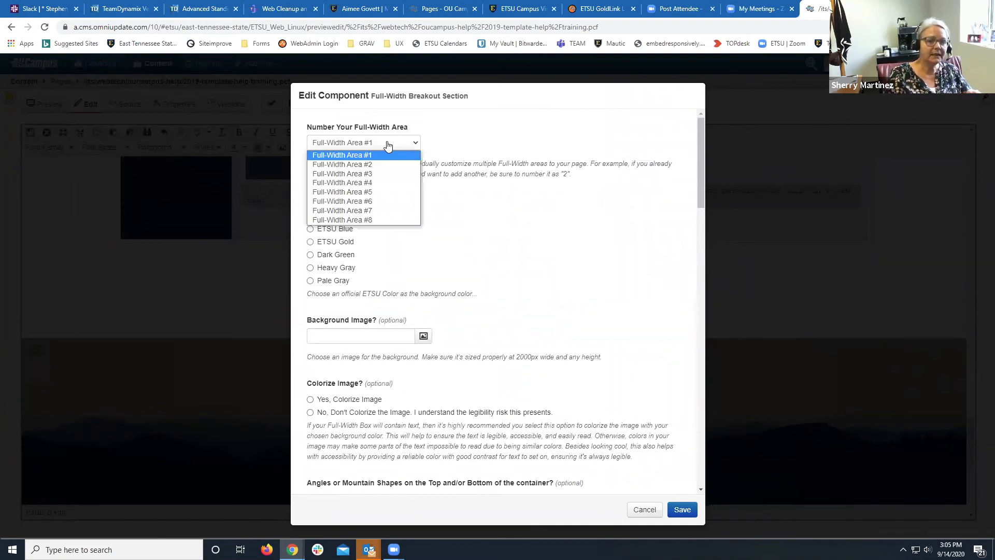
pyautogui.click(388, 145)
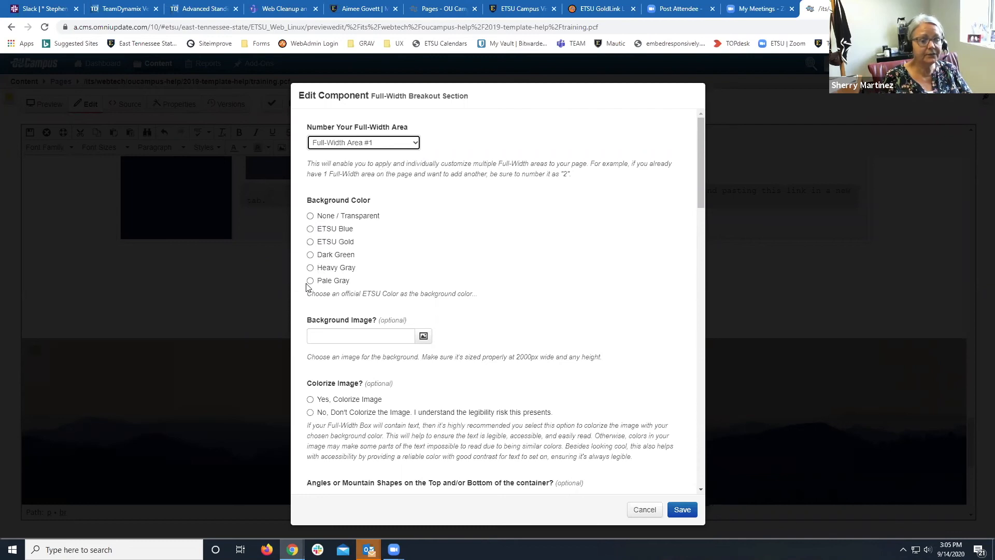
pyautogui.click(310, 242)
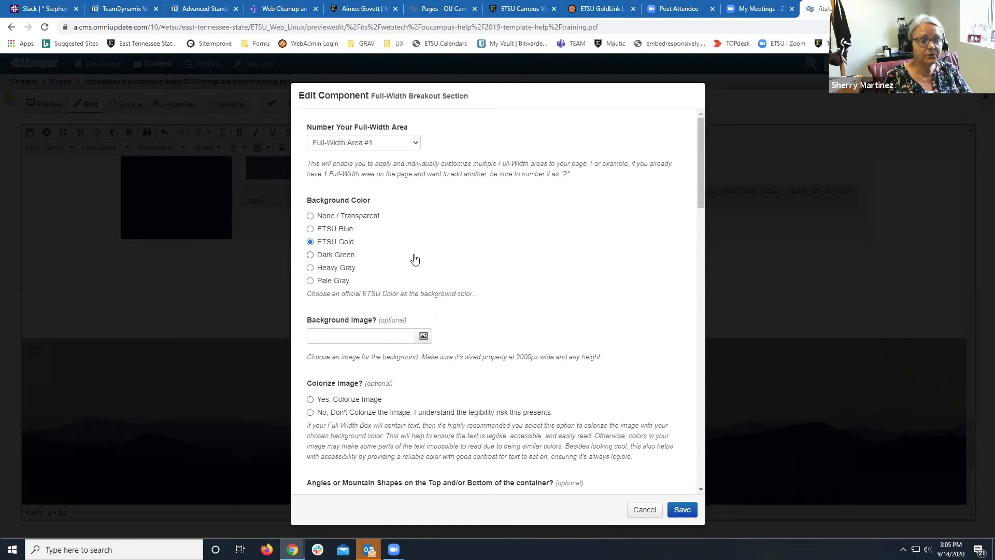
pyautogui.scroll(-2, 414, 259)
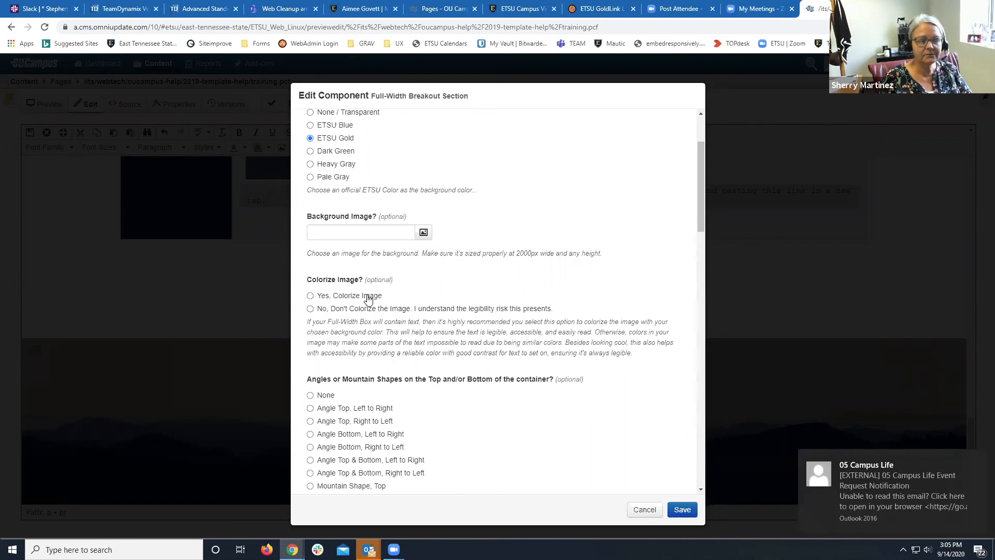
pyautogui.scroll(-2, 368, 300)
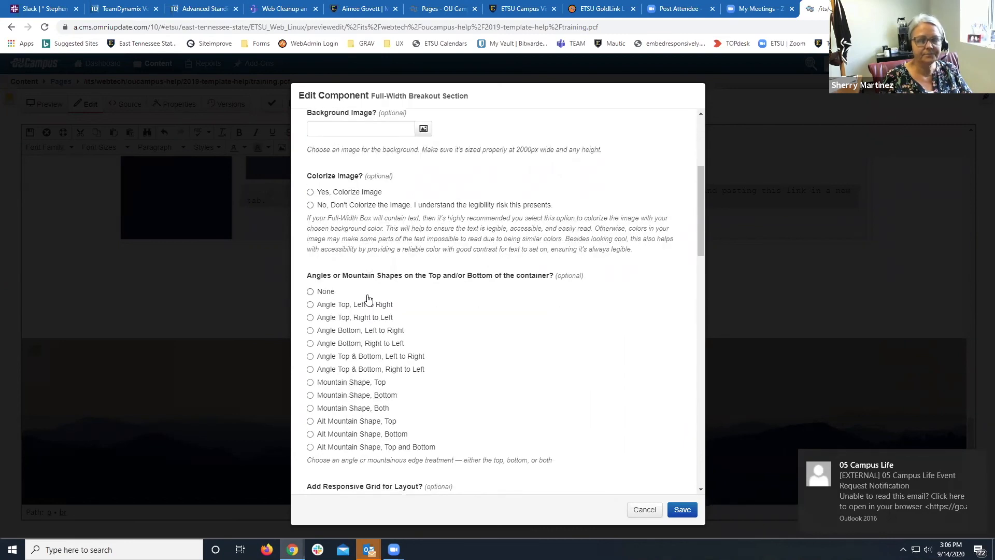
pyautogui.scroll(-1, 368, 300)
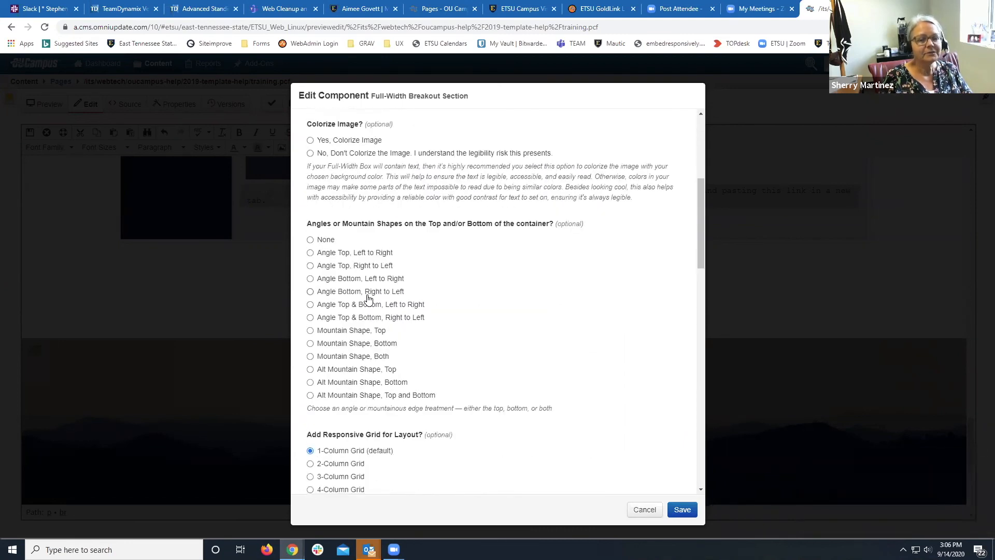
pyautogui.scroll(2, 368, 300)
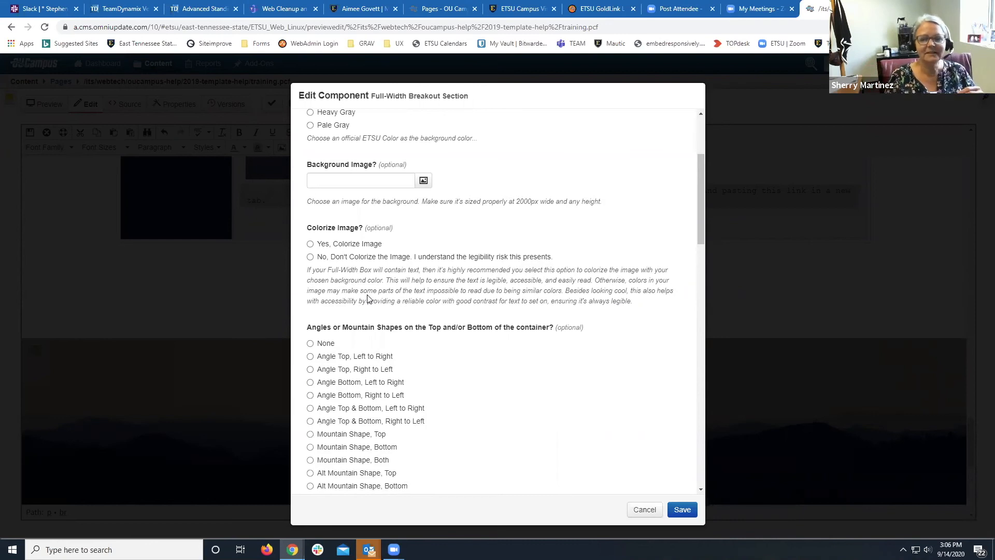
pyautogui.scroll(-2, 402, 346)
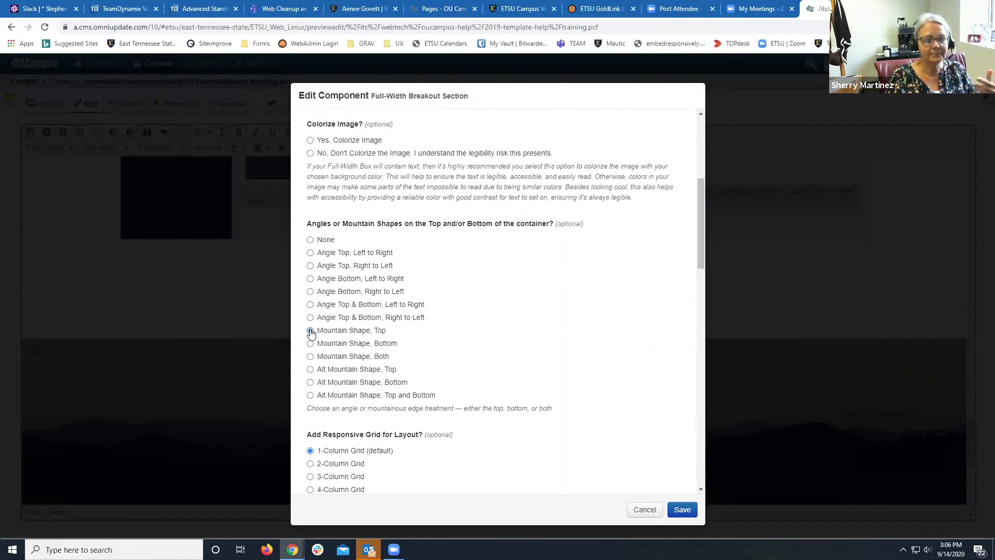
# Give the section mountain shapes on both edges and a 2-Column Grid layout.
pyautogui.click(309, 358)
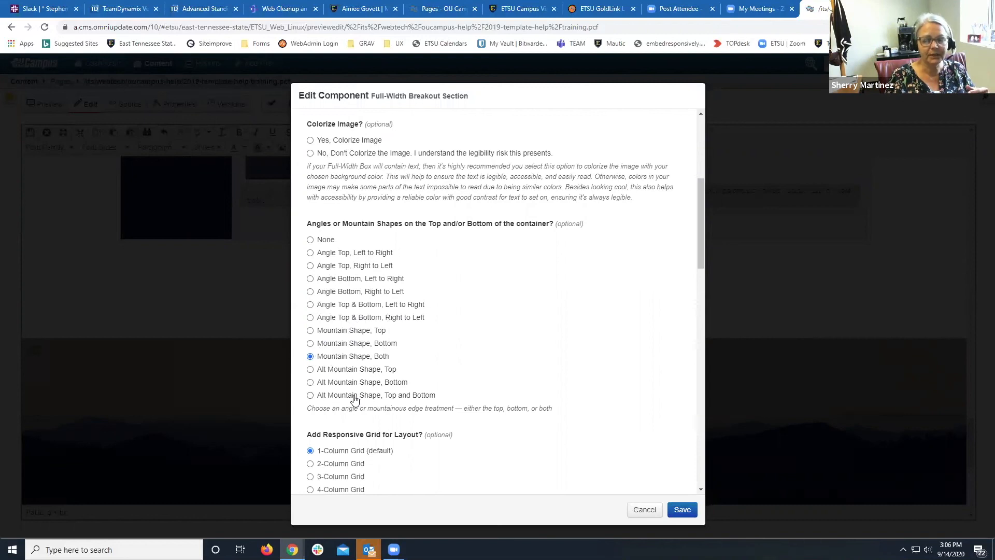
pyautogui.scroll(-1, 355, 399)
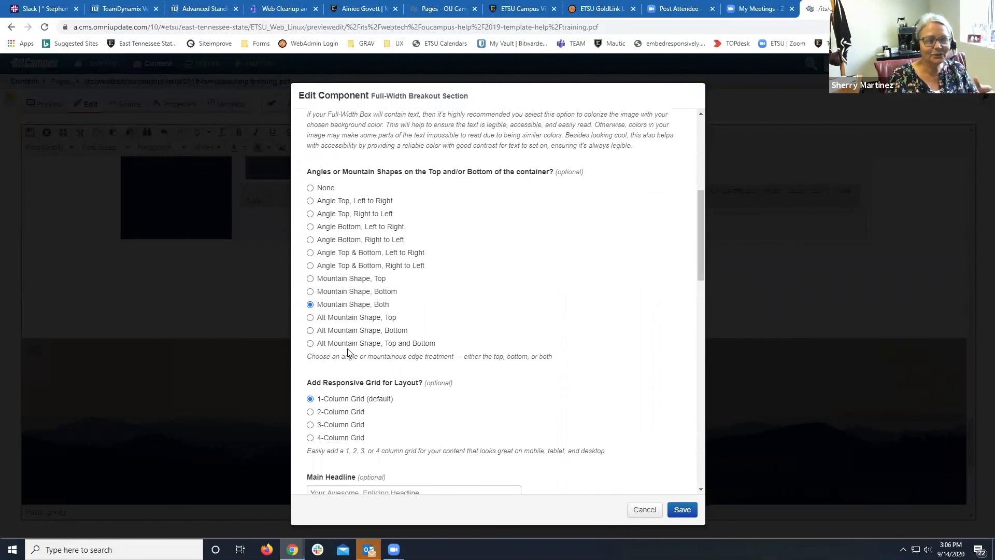
pyautogui.scroll(-1, 348, 353)
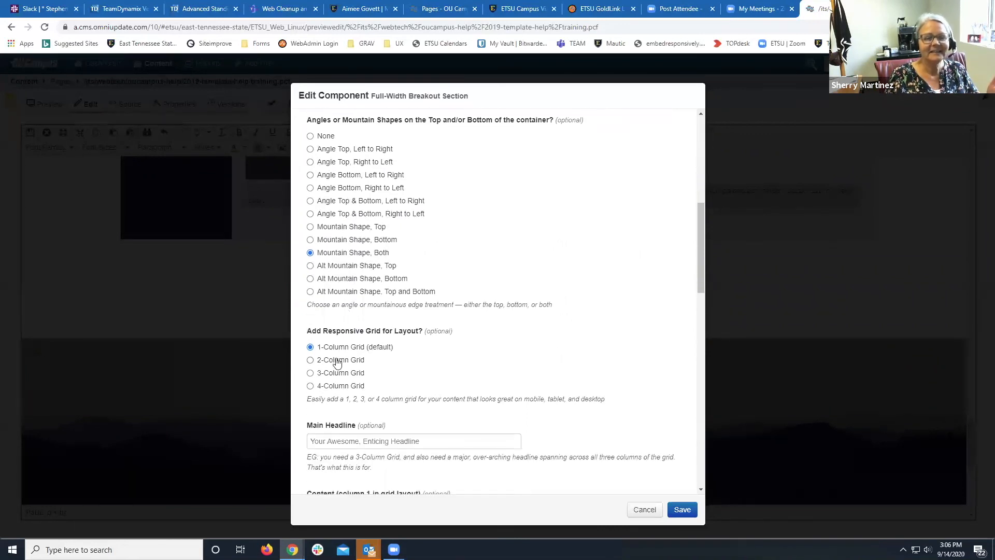
pyautogui.scroll(-1, 382, 340)
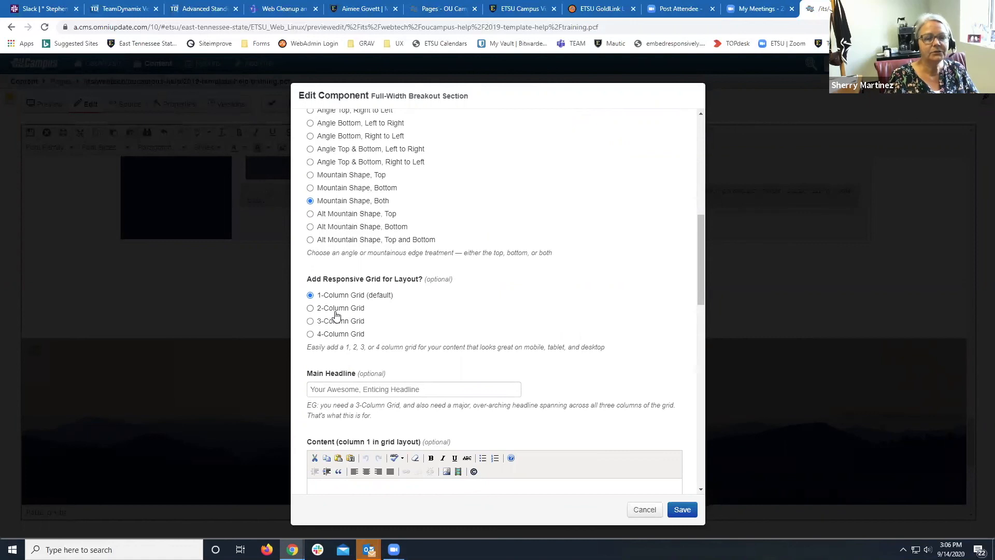
pyautogui.click(310, 308)
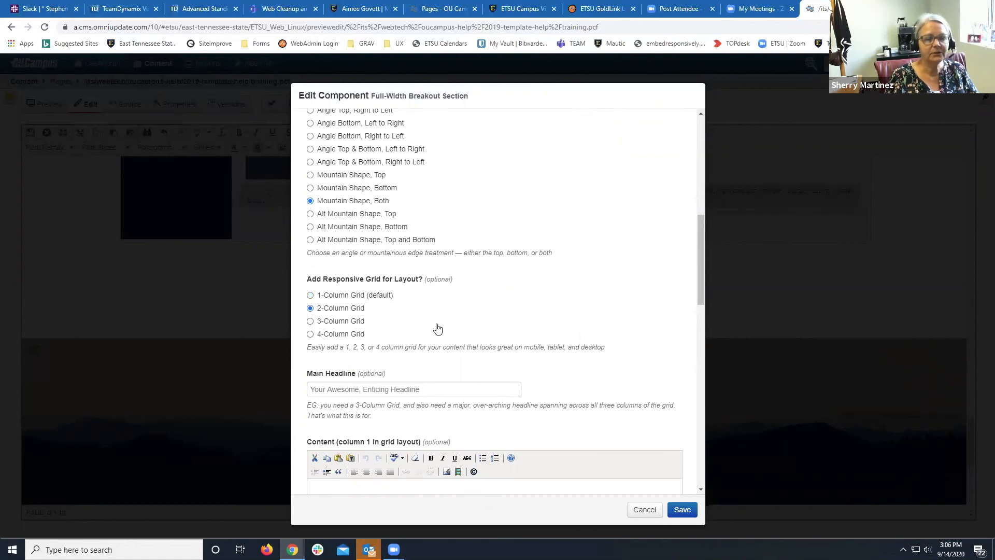
pyautogui.scroll(-2, 437, 328)
pyautogui.click(438, 285)
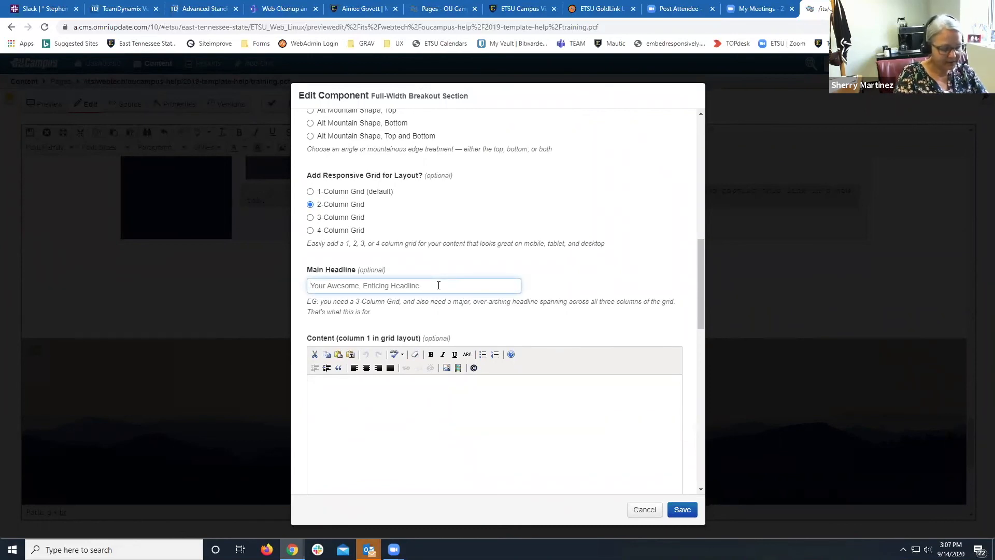
# Enter the headline 'Training is Great!' and paste the sample cake text into Column 1.
pyautogui.write('Training')
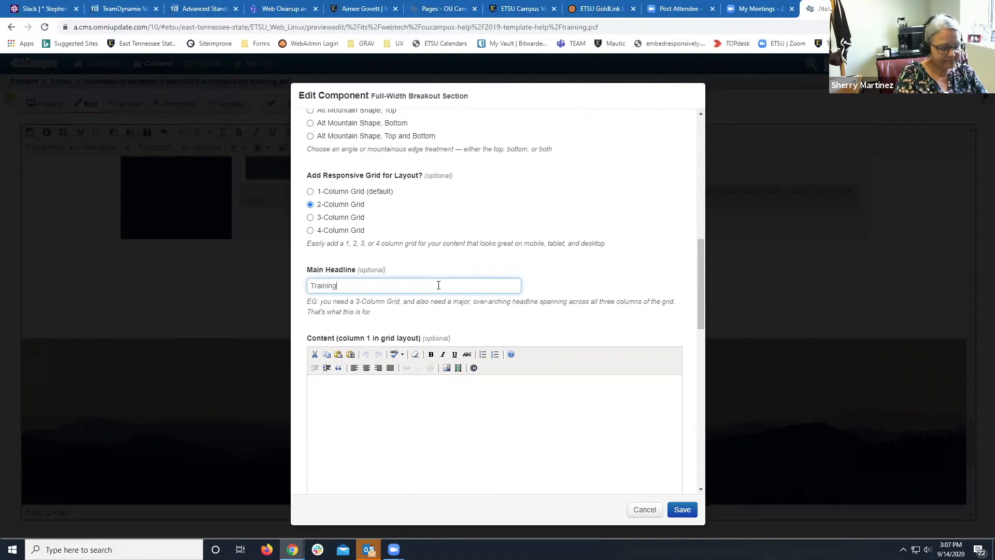
pyautogui.write(' is Great!')
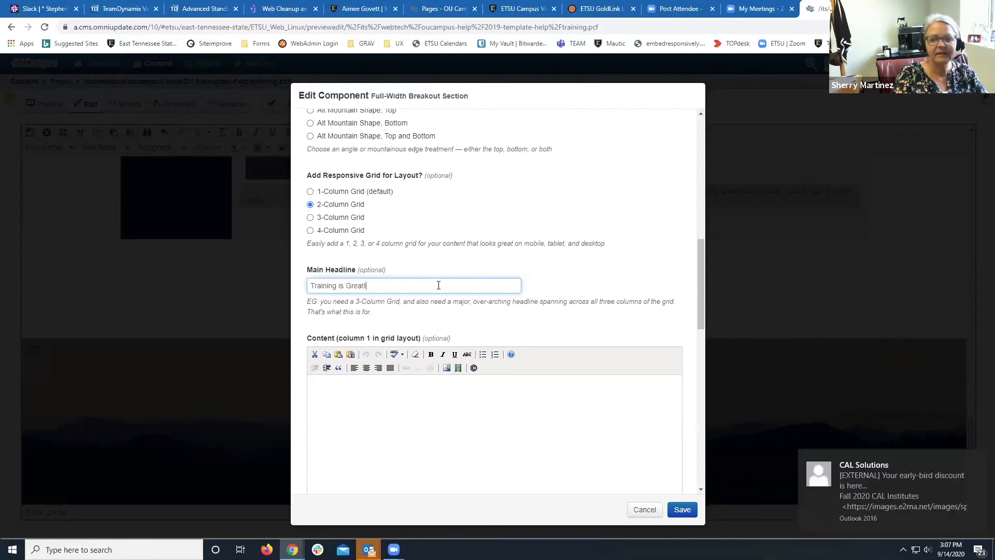
pyautogui.click(360, 382)
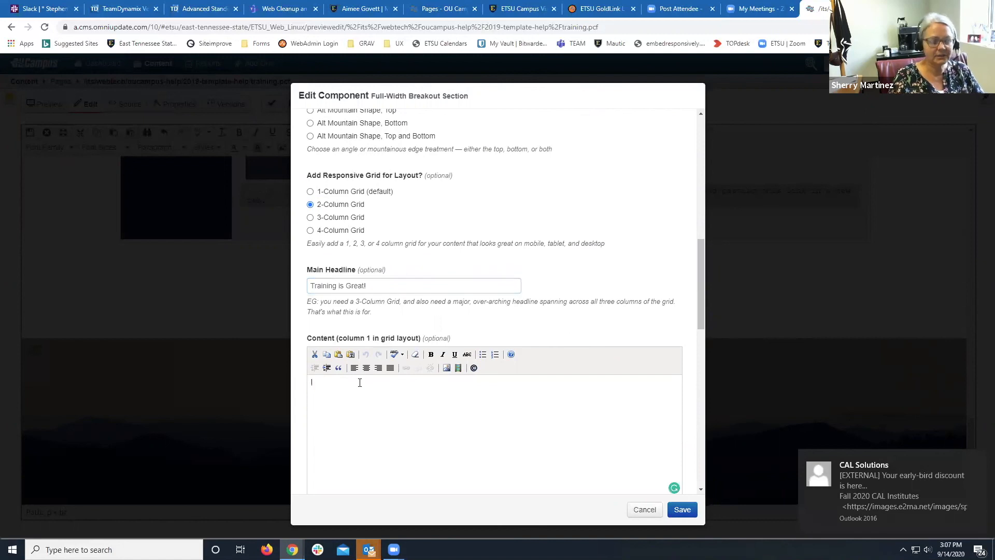
pyautogui.write('Chocolate cake danish carrot cake carrot cake cupcake icing lemon drops apple pie. Candy canes marshmallow donut candy marzipan biscuit cake. Pudding apple pie toffee sesame snaps sesame snaps. Carrot cake donut jujubes gingerbread jujubes gummi bears biscuit marshmallow pudding.')
pyautogui.scroll(-3, 357, 404)
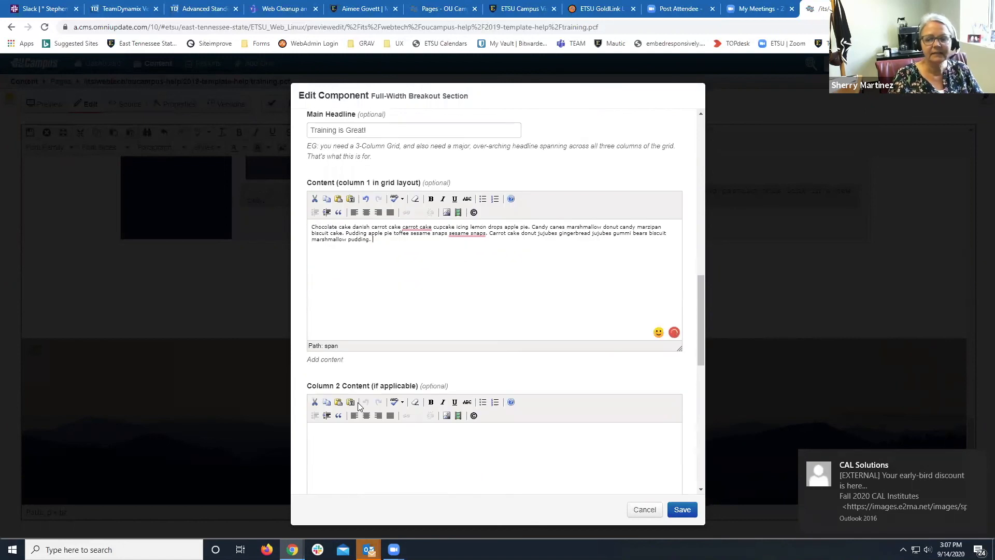
pyautogui.scroll(4, 352, 426)
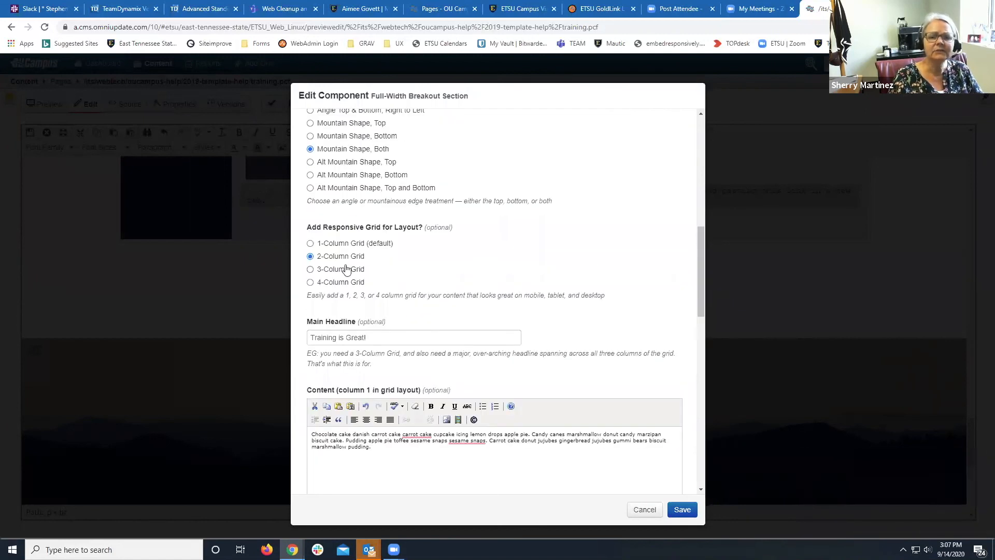
pyautogui.scroll(-4, 354, 342)
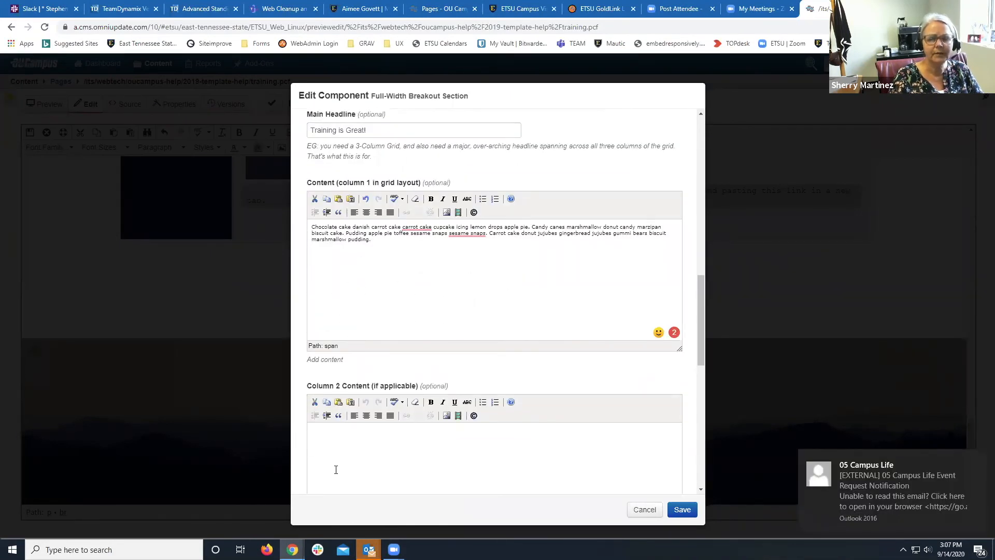
# Paste the same sample cake text into Column 2 Content.
pyautogui.click(333, 448)
pyautogui.write('Chocolate cake danish carrot cake carrot cake cupcake icing lemon drops apple pie. Candy canes marshmallow donut candy marzipan biscuit cake. Pudding apple pie toffee sesame snaps sesame snaps. Carrot cake donut jujubes gingerbread jujubes gummi bears biscuit marshmallow pudding.')
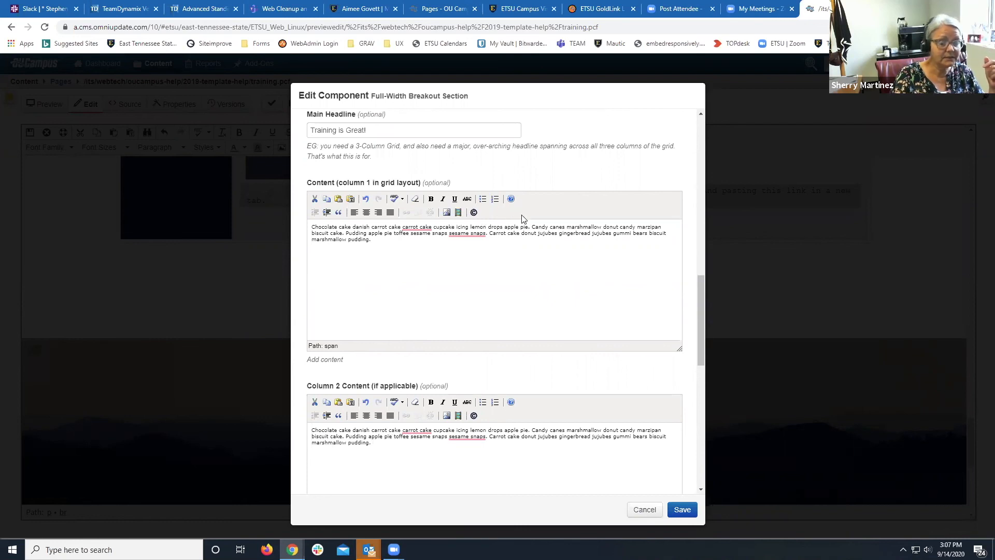
pyautogui.scroll(-3, 472, 435)
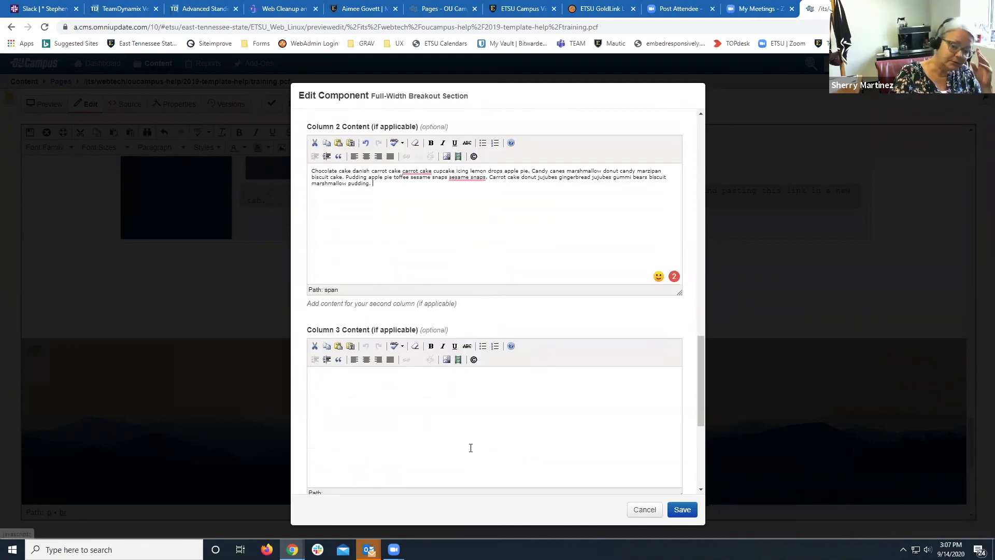
pyautogui.scroll(-5, 471, 447)
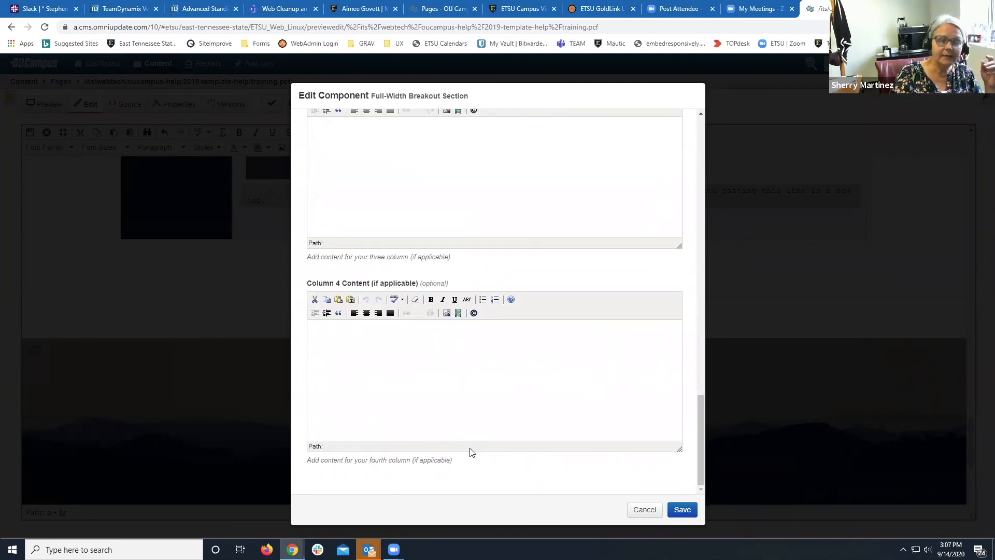
pyautogui.scroll(3, 471, 450)
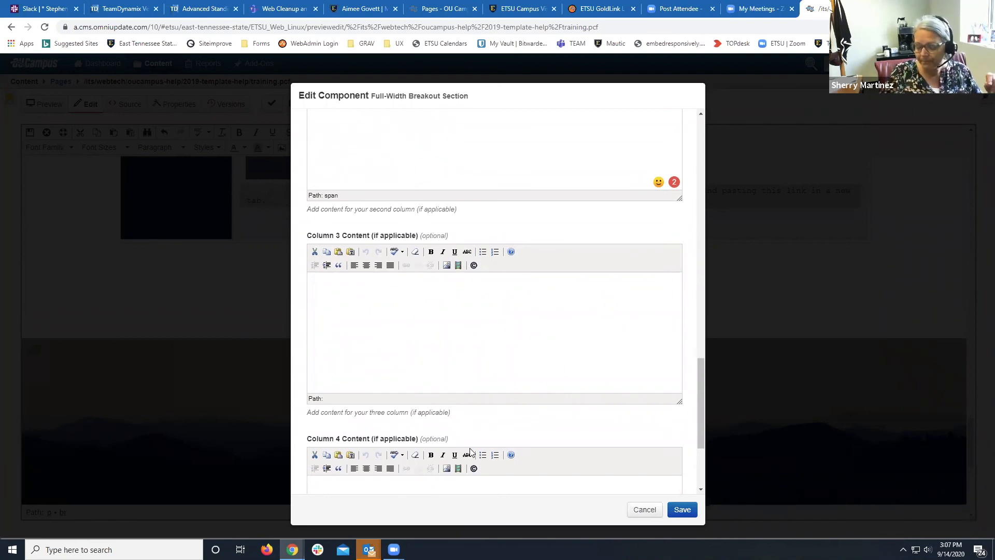
# Save the breakout section settings and then the training.pcf page.
pyautogui.click(674, 514)
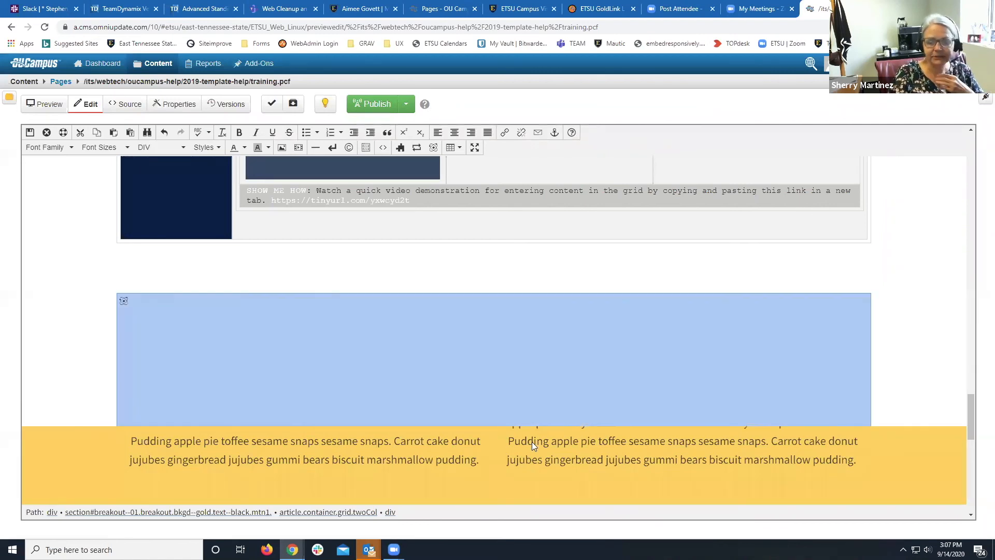
pyautogui.scroll(10, 535, 441)
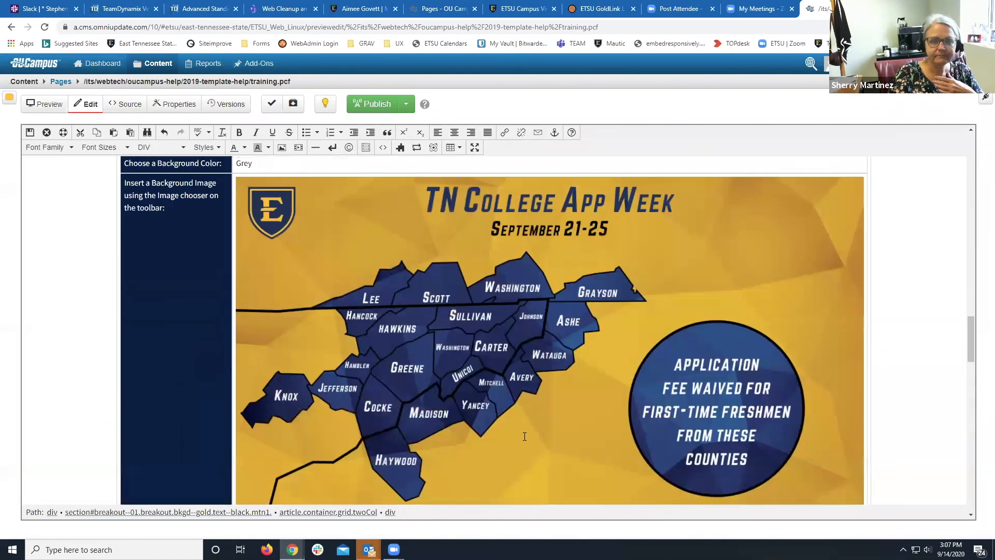
pyautogui.click(29, 132)
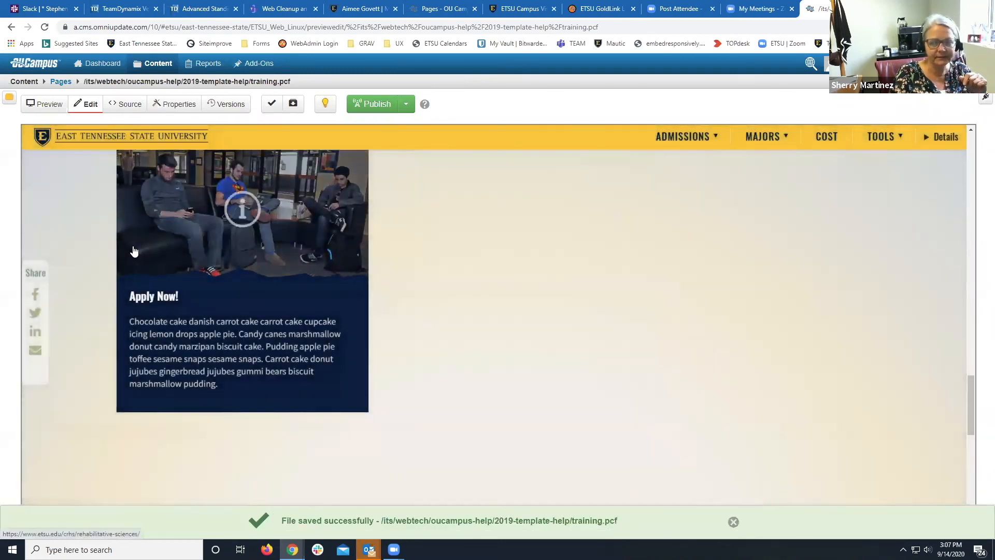
# Preview training.pcf and scroll down to the gold 'Training is Great!' section.
pyautogui.click(37, 103)
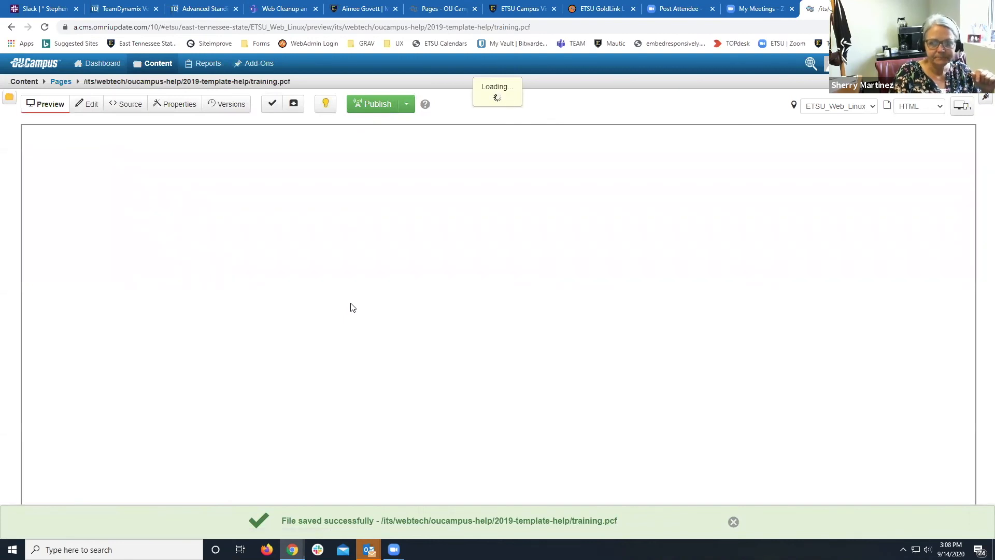
pyautogui.scroll(-20, 350, 303)
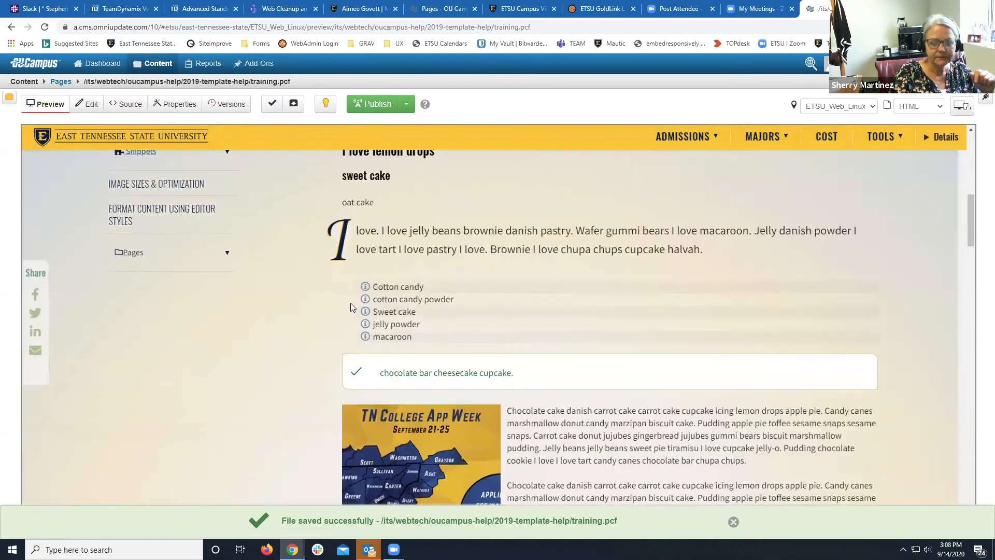
pyautogui.scroll(-10, 350, 306)
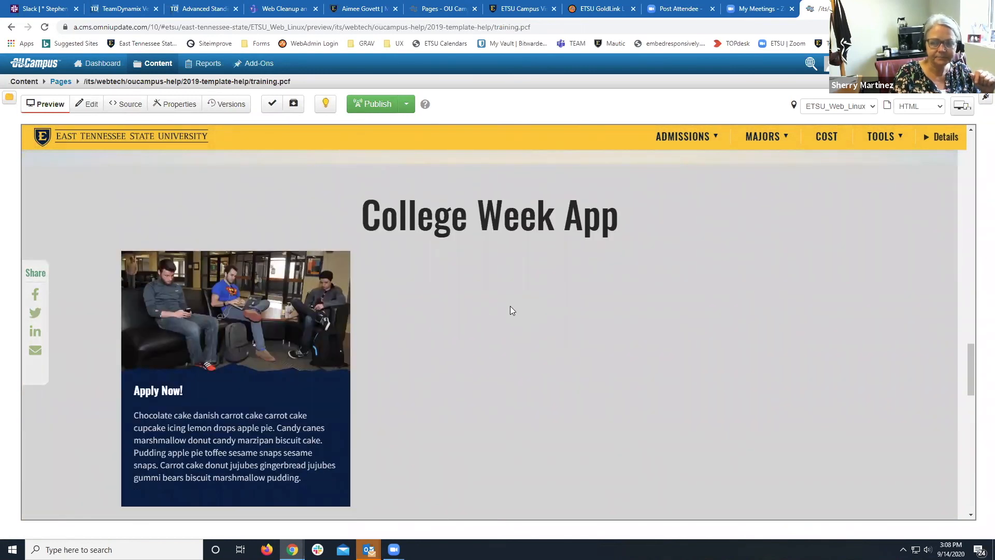
pyautogui.scroll(-6, 510, 307)
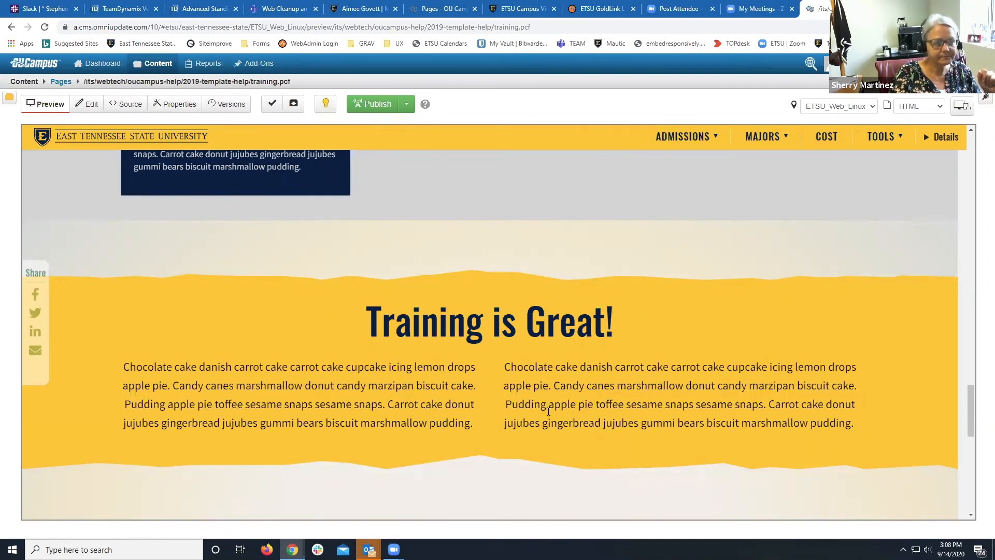
pyautogui.scroll(-2, 548, 411)
pyautogui.scroll(5, 548, 411)
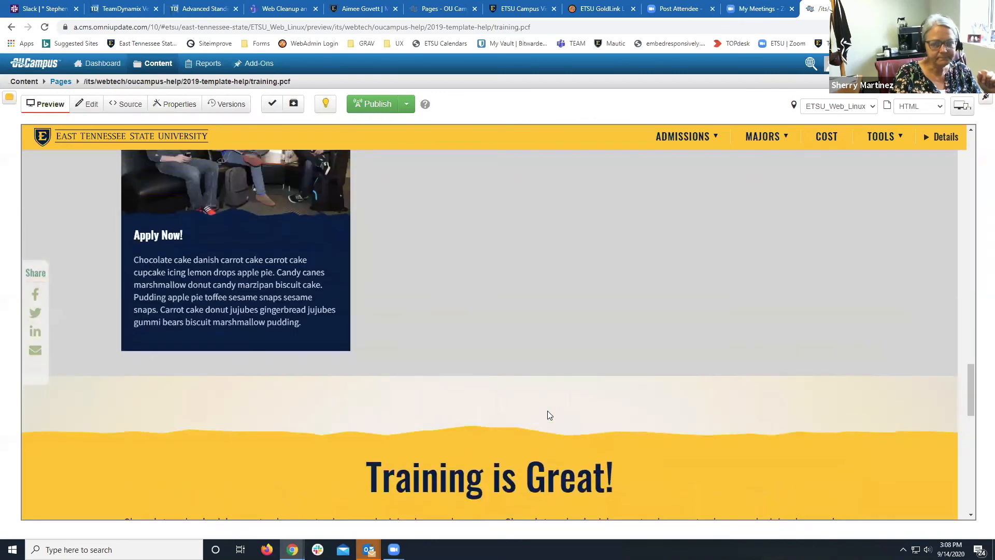
pyautogui.scroll(6, 548, 411)
pyautogui.scroll(-6, 547, 410)
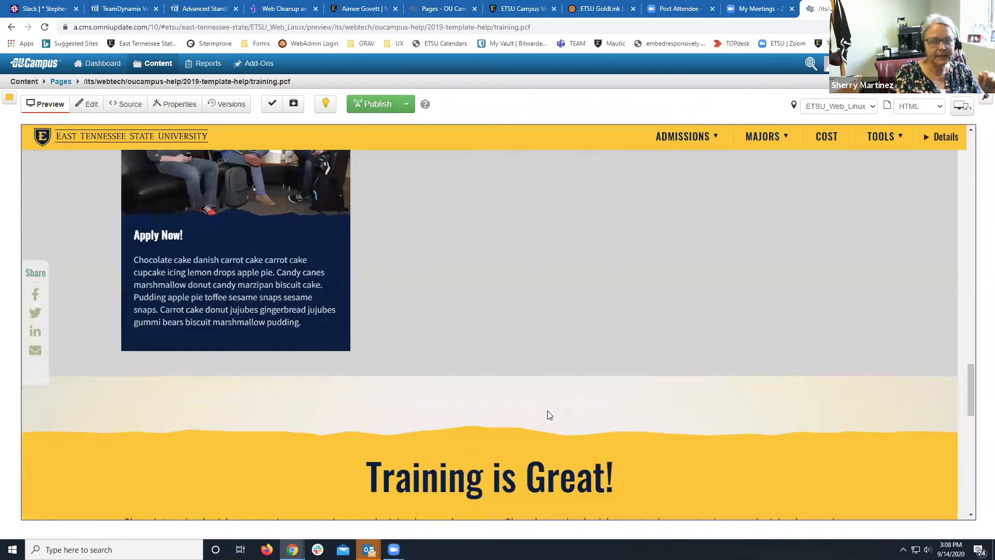
pyautogui.scroll(-4, 548, 410)
pyautogui.scroll(9, 548, 411)
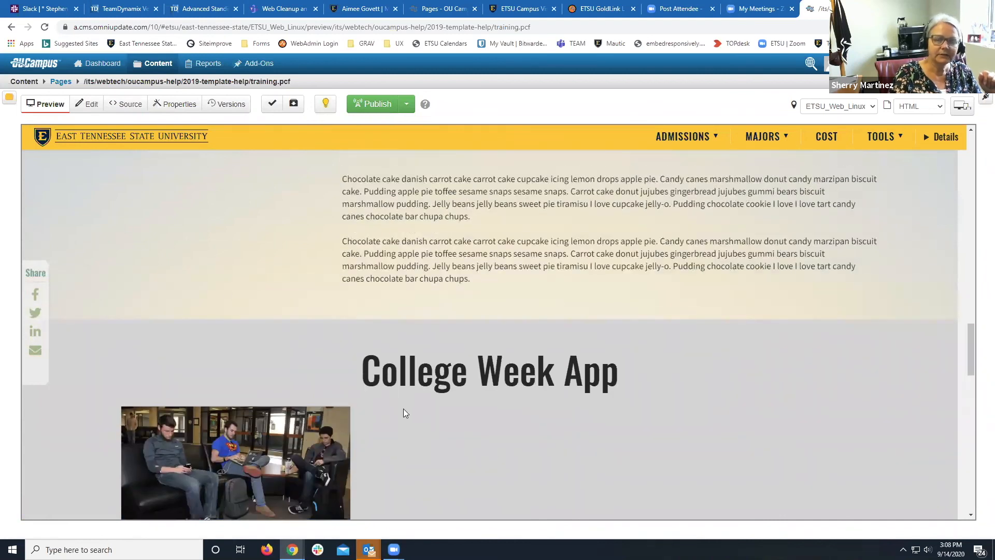
pyautogui.scroll(-4, 444, 413)
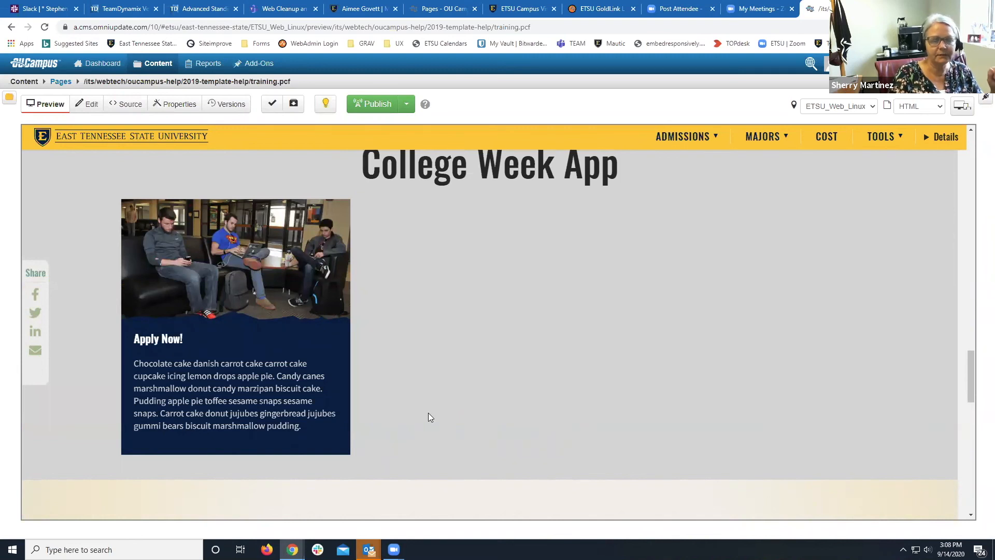
pyautogui.scroll(-4, 428, 417)
pyautogui.scroll(12, 429, 413)
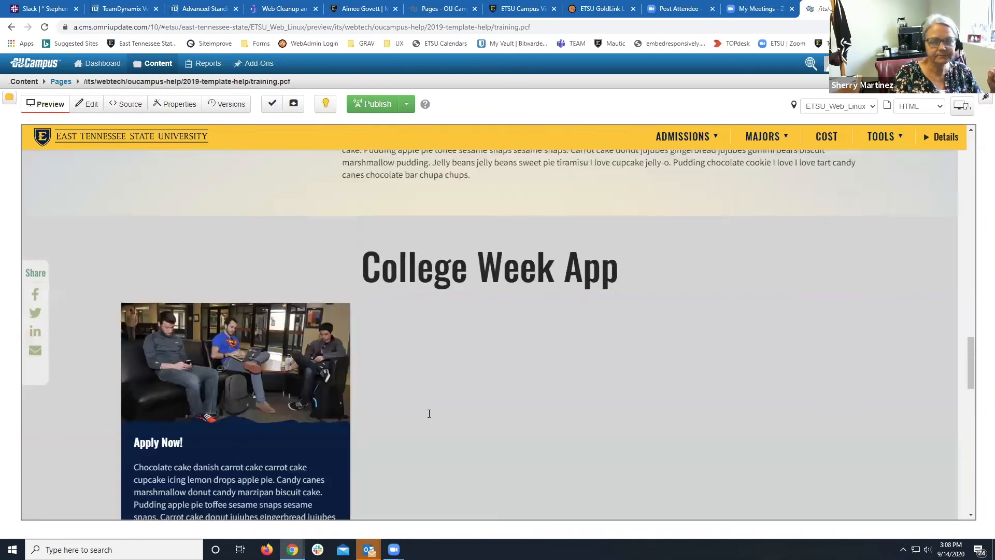
# Return training.pcf to edit mode and open the Main Content region in the WYSIWYG editor.
pyautogui.click(94, 110)
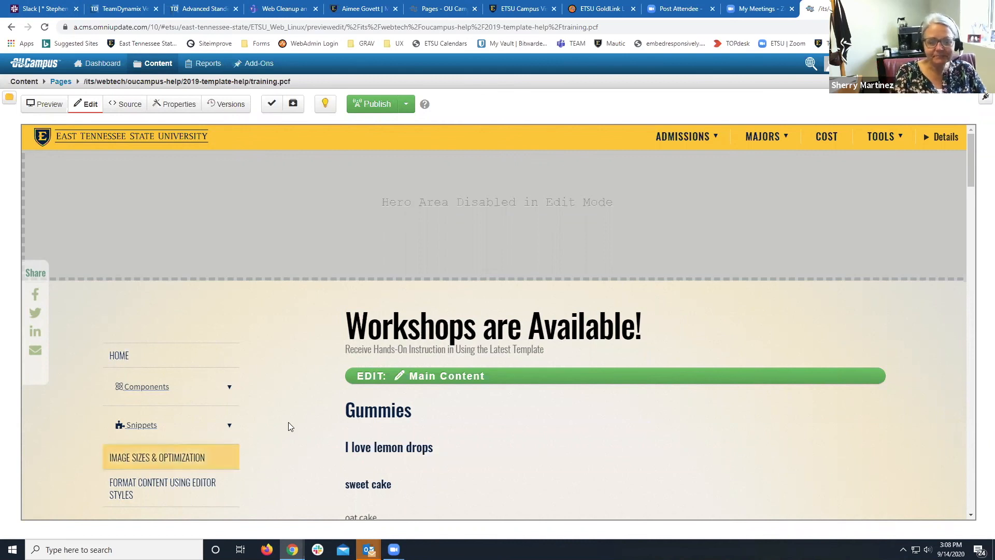
pyautogui.click(357, 385)
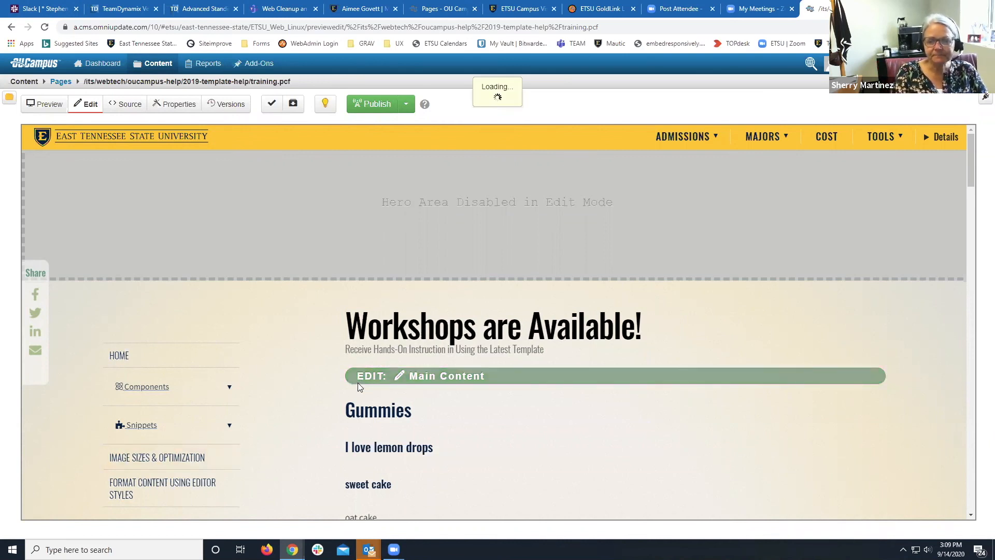
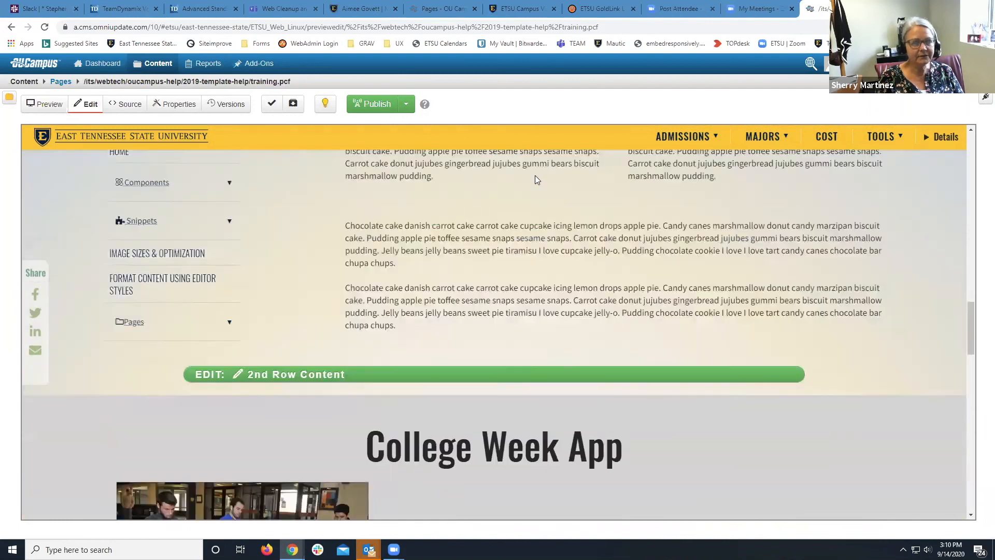
# Open training.pcf's 2nd Row Content region, holding the grey College Week App breakout, in the editor.
pyautogui.scroll(-3, 535, 179)
pyautogui.scroll(-2, 536, 180)
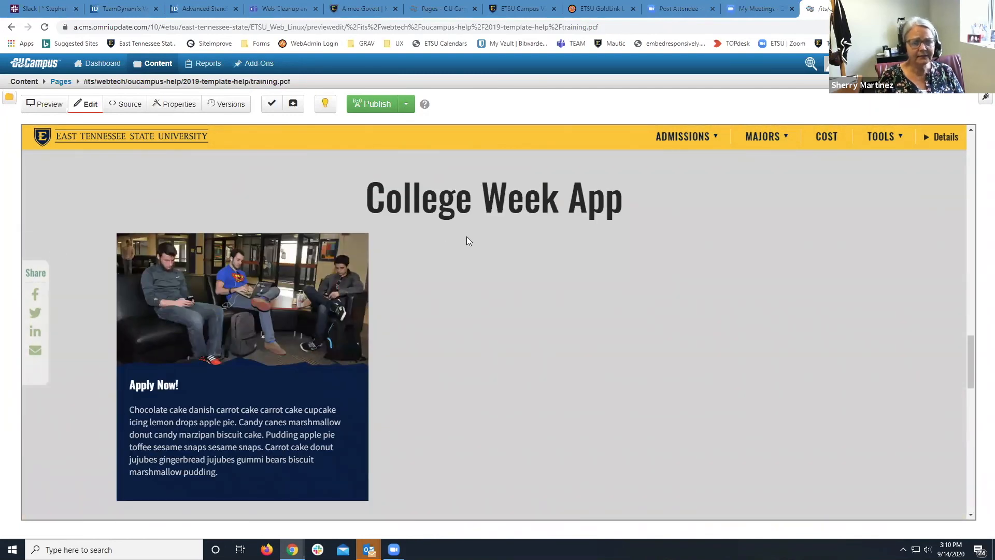
pyautogui.scroll(4, 466, 241)
pyautogui.click(399, 332)
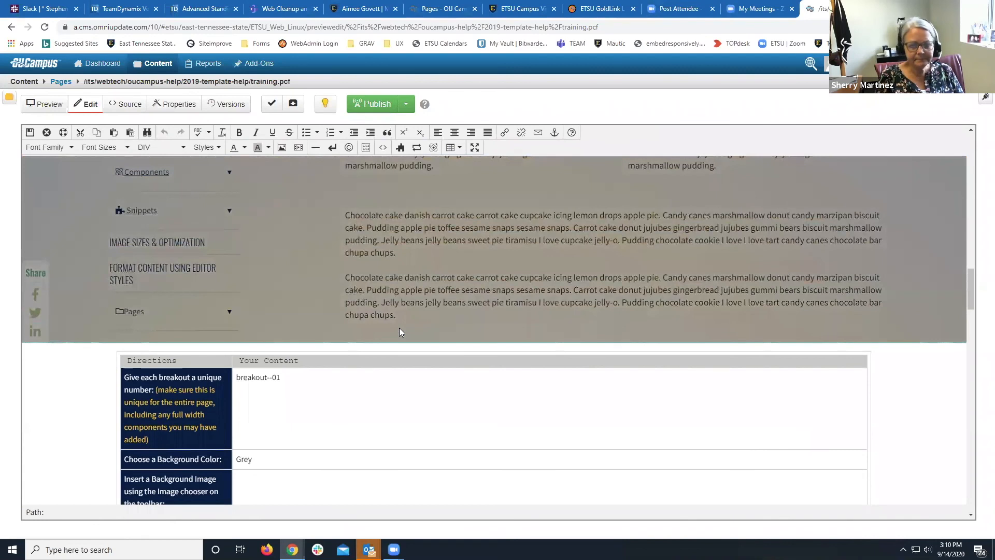
# Insert a Card component in the empty second column using the classroom_card_10.jpg image.
pyautogui.scroll(-10, 400, 332)
pyautogui.click(485, 430)
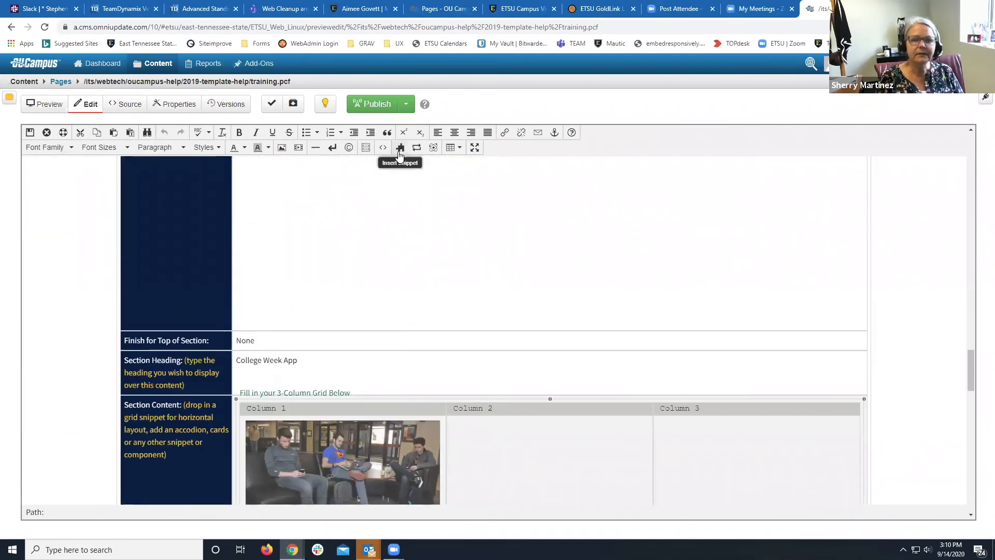
pyautogui.click(433, 149)
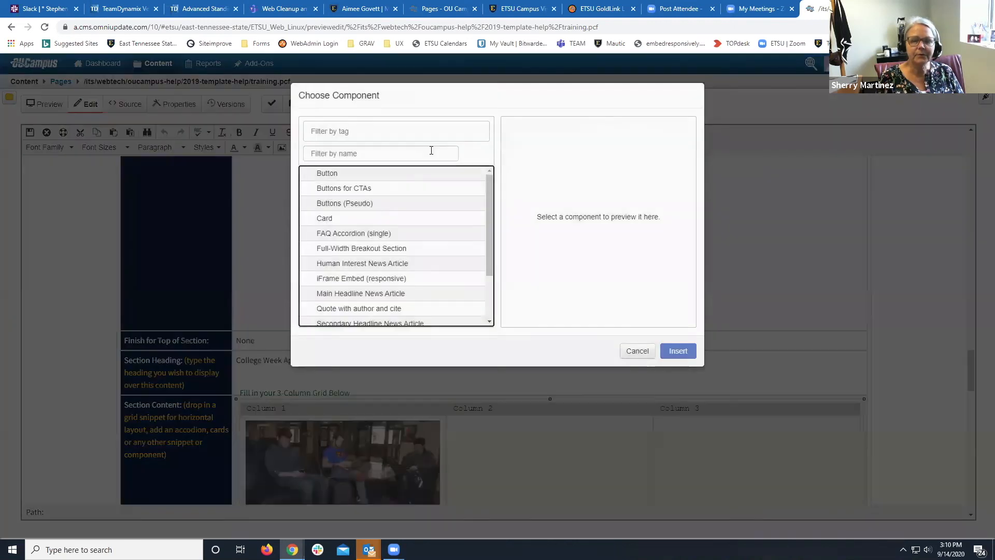
pyautogui.click(363, 219)
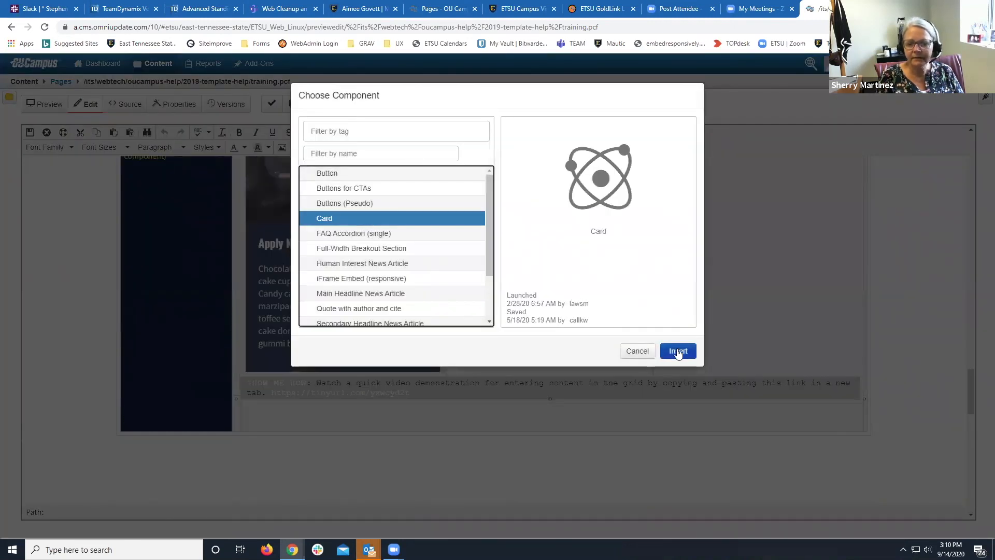
pyautogui.click(677, 350)
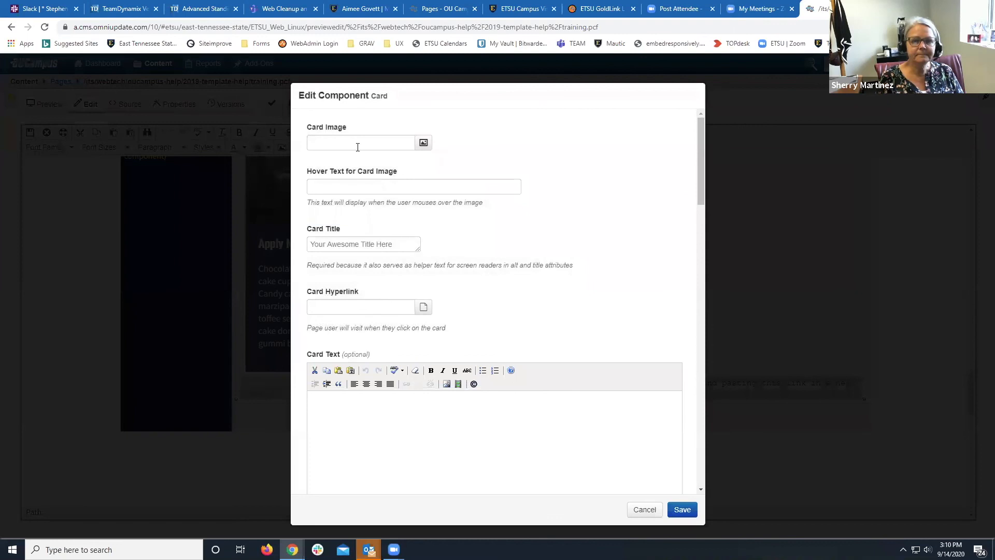
pyautogui.click(423, 142)
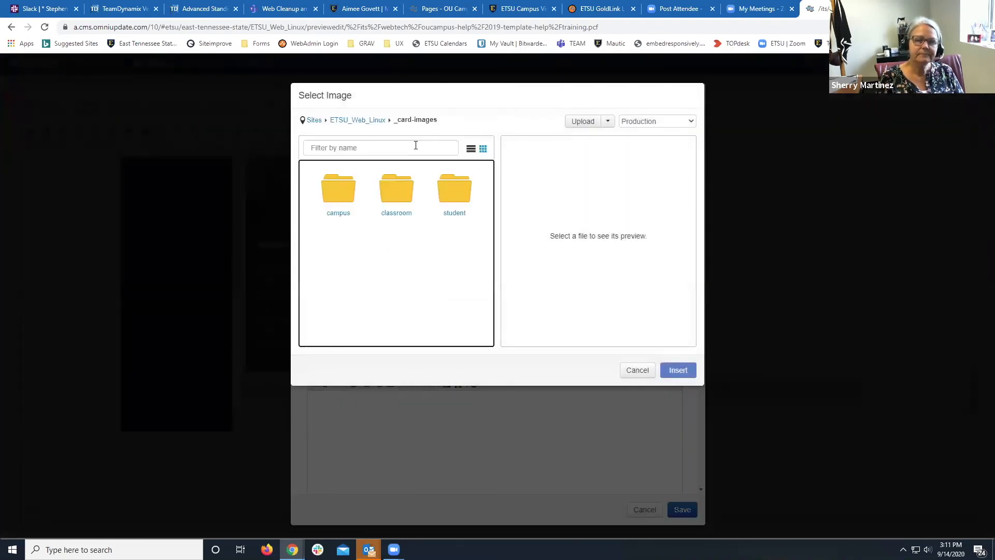
pyautogui.click(395, 218)
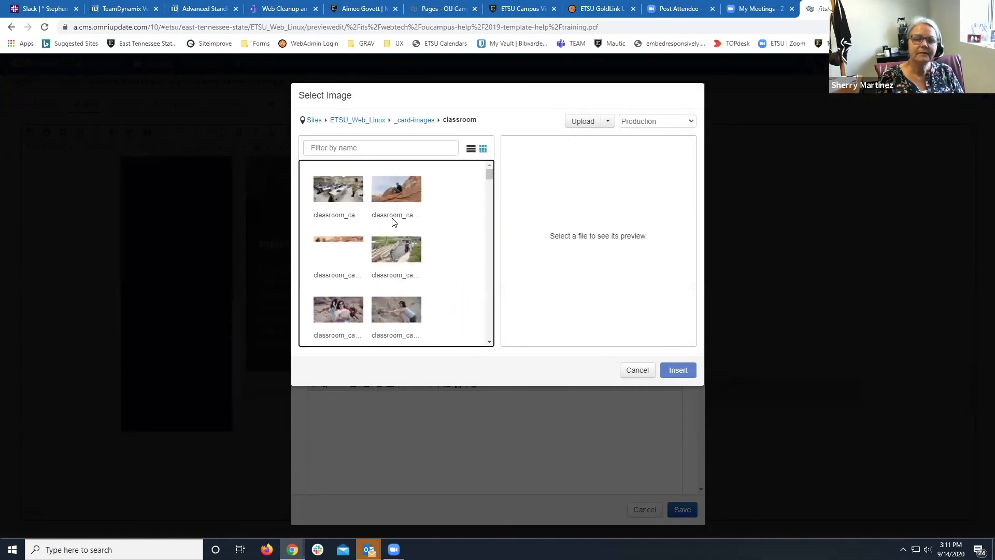
pyautogui.click(393, 200)
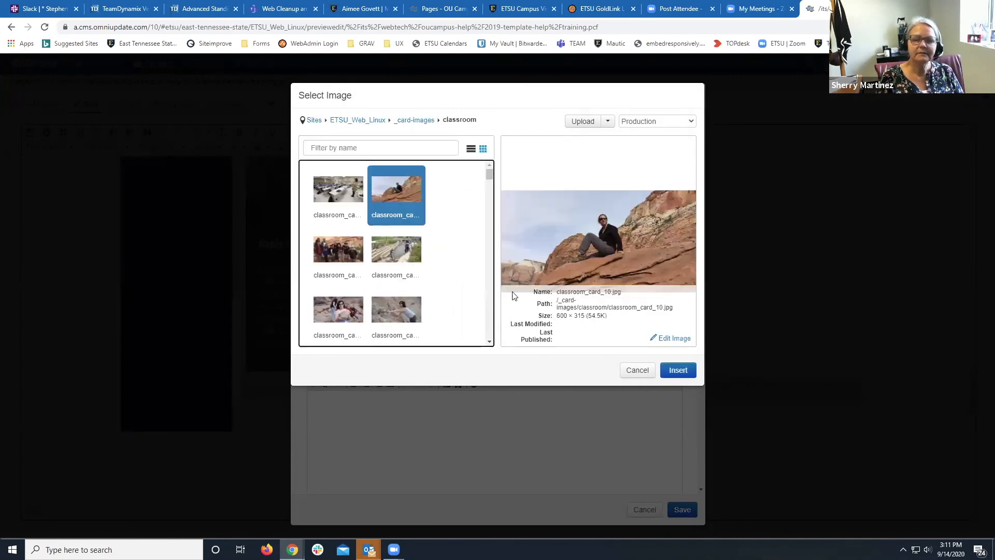
pyautogui.click(676, 371)
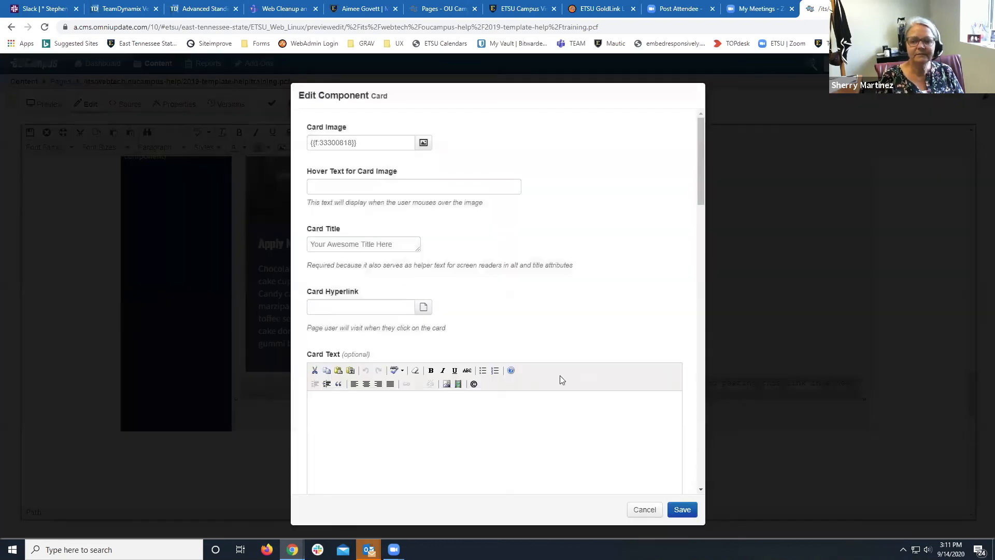
# Give the card hover text 'Ask a Librarian', title 'Training!', link /crhs/physther/, and pasted filler text.
pyautogui.click(399, 186)
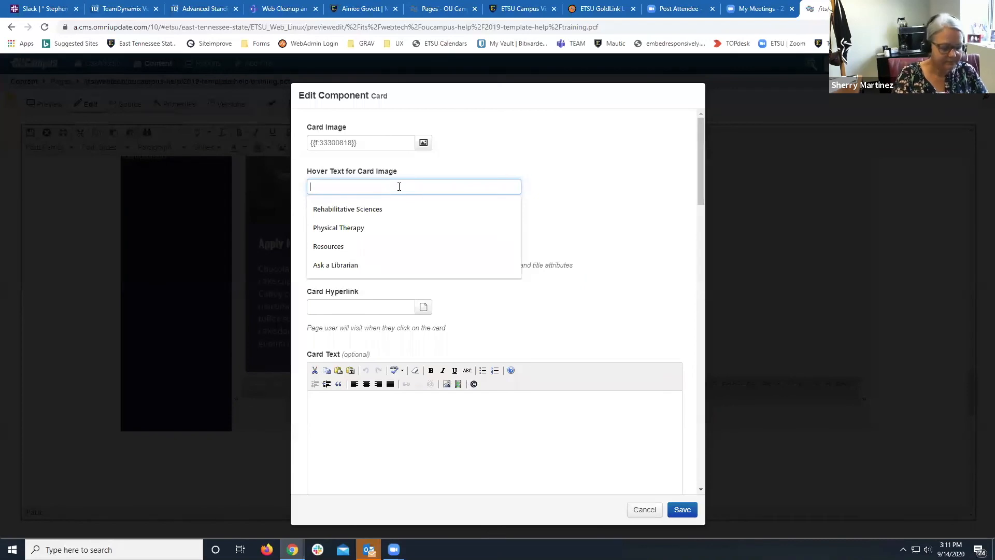
pyautogui.click(360, 263)
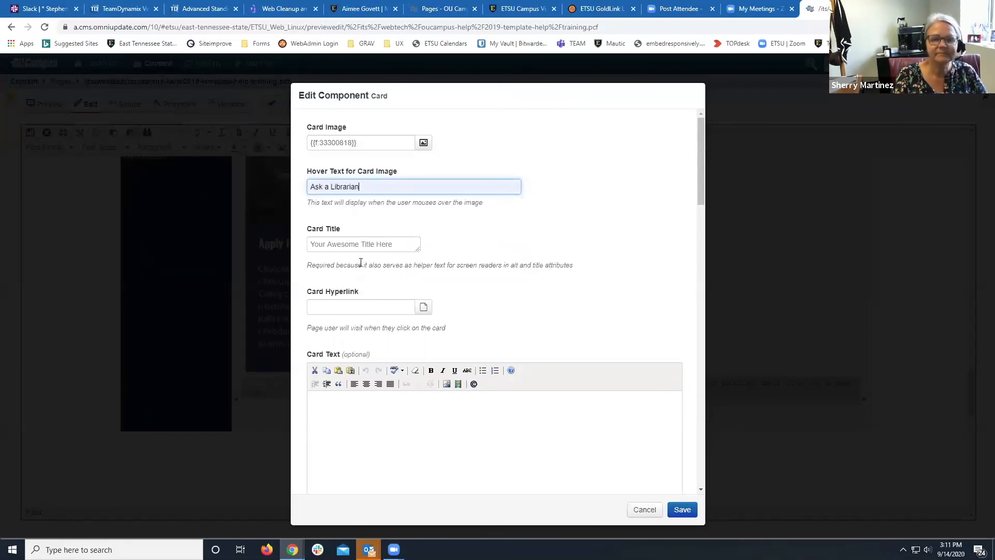
pyautogui.click(373, 248)
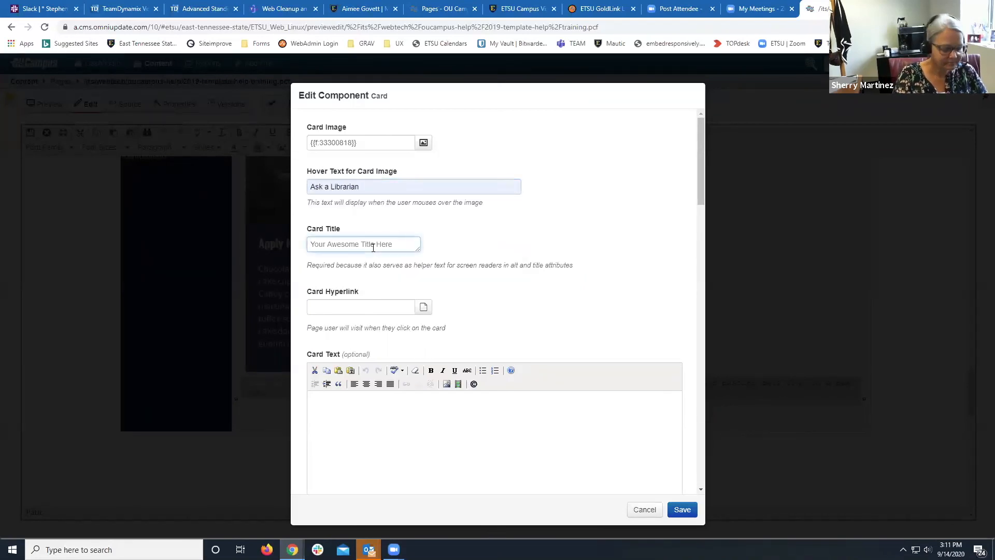
pyautogui.write('Training!')
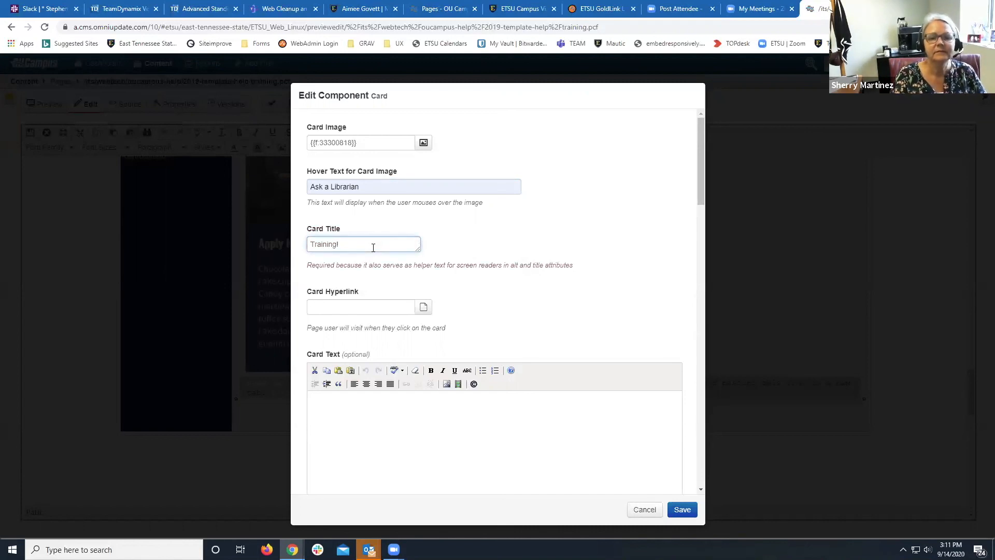
pyautogui.click(366, 310)
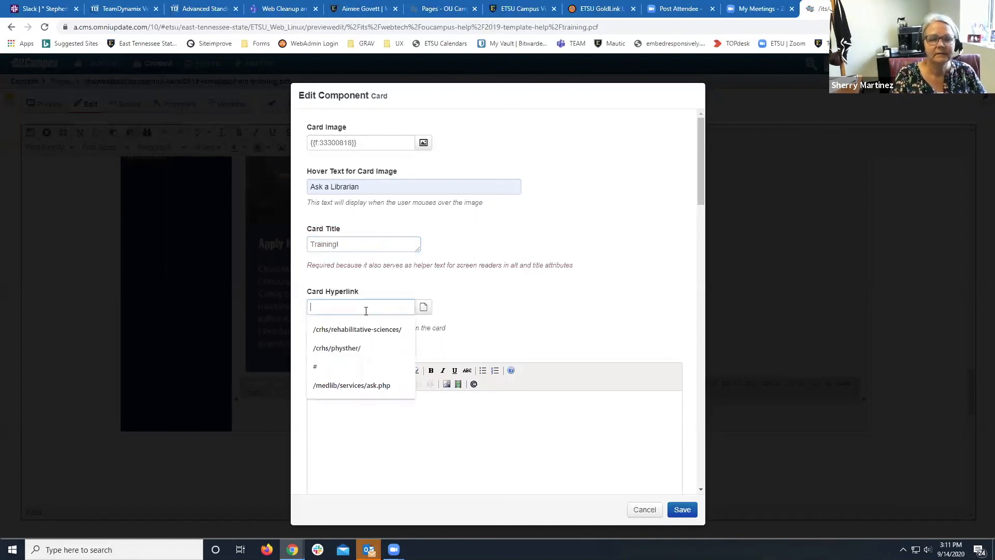
pyautogui.click(358, 348)
pyautogui.click(371, 405)
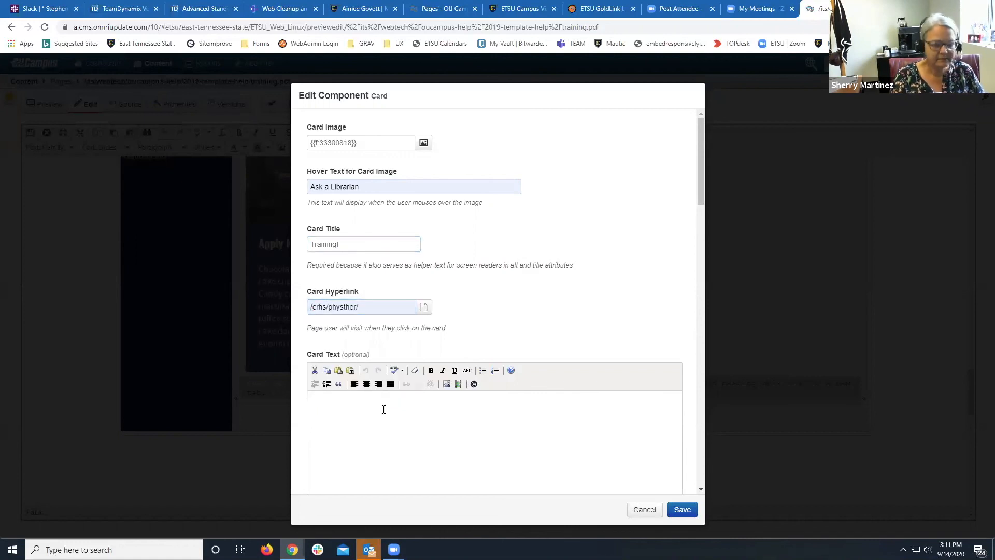
pyautogui.write('Chocolate cake danish carrot cake carrot cake cupcake icing lemon drops apple pie. Candy canes marshmallow donut candy marzipan biscuit cake. Pudding apple pie toffee sesame snaps sesame snaps. Carrot cake donut jujubes gingerbread jujubes gummi bears biscuit marshmallow pudding.')
# Make the card blue with a mountain-shaped image edge and save it into the column.
pyautogui.scroll(-4, 632, 460)
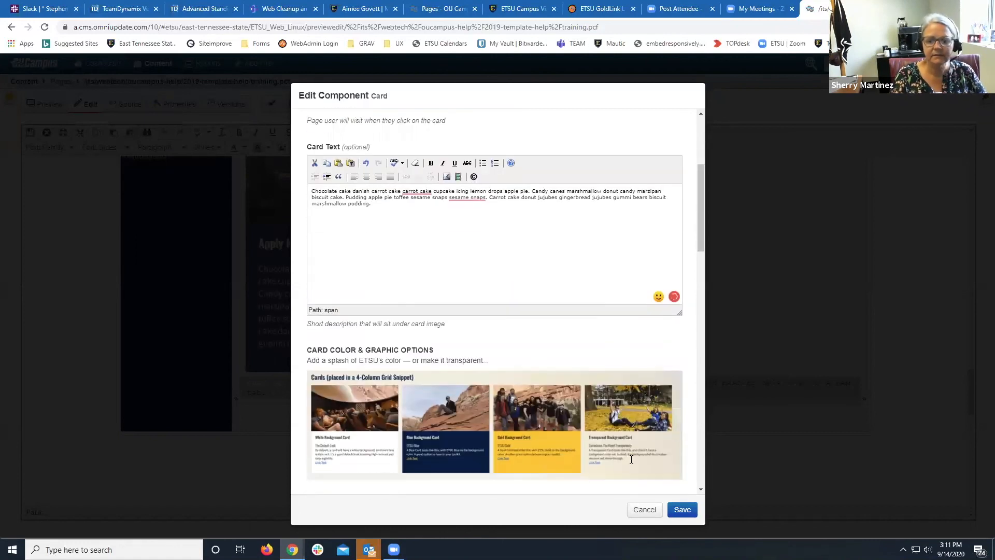
pyautogui.scroll(-2, 630, 461)
pyautogui.scroll(-2, 489, 455)
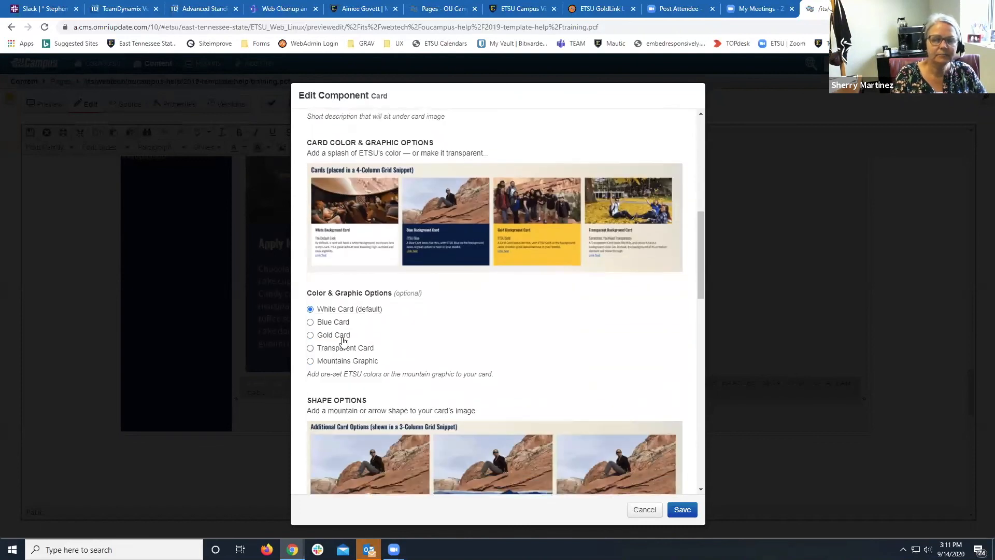
pyautogui.click(310, 322)
pyautogui.scroll(-3, 404, 338)
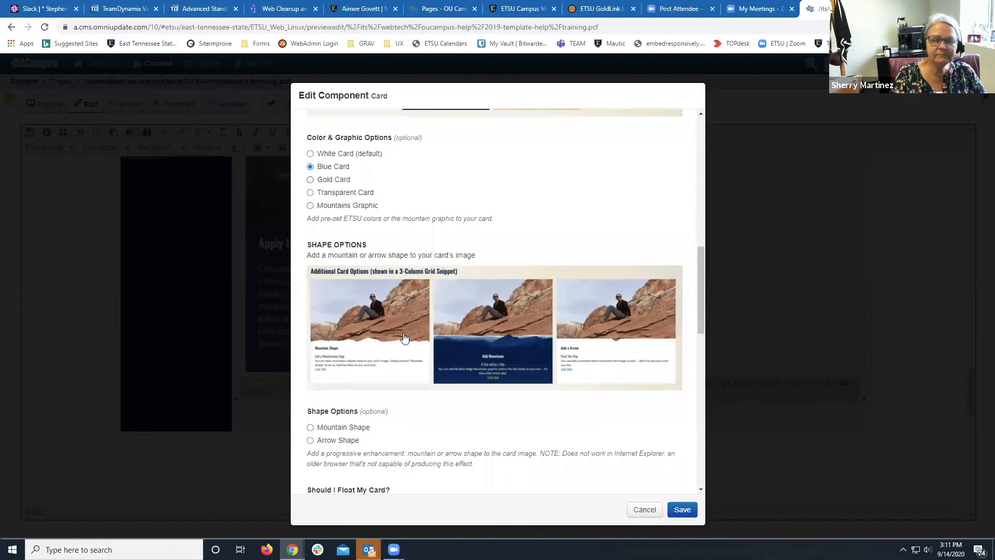
pyautogui.click(310, 427)
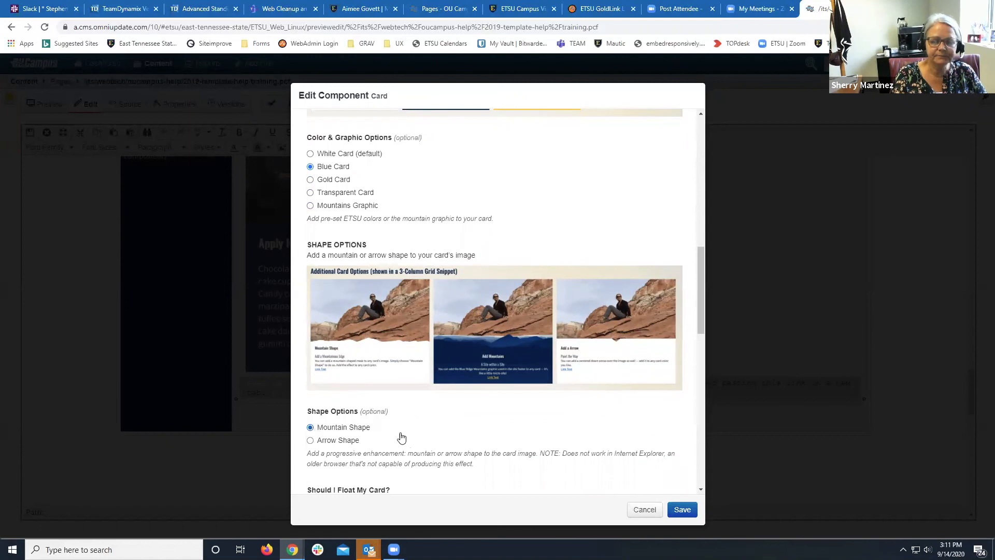
pyautogui.click(686, 512)
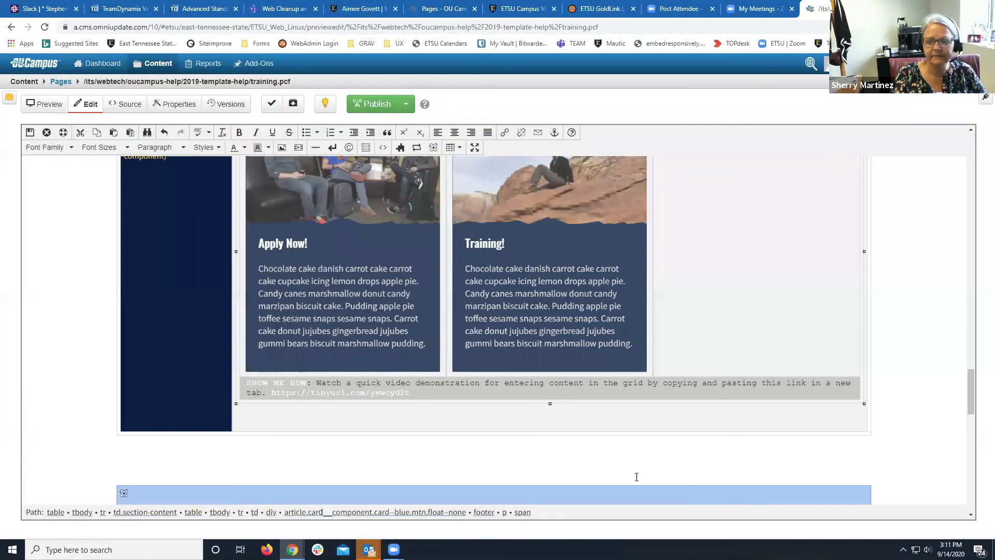
pyautogui.scroll(2, 635, 479)
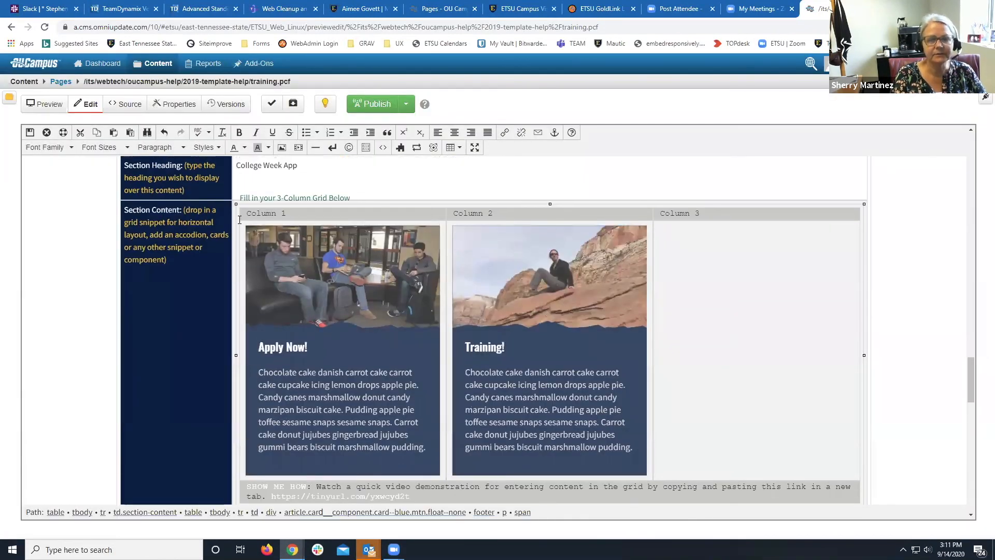
# Save the breakout edits and reopen the 2nd Row Content region.
pyautogui.click(31, 133)
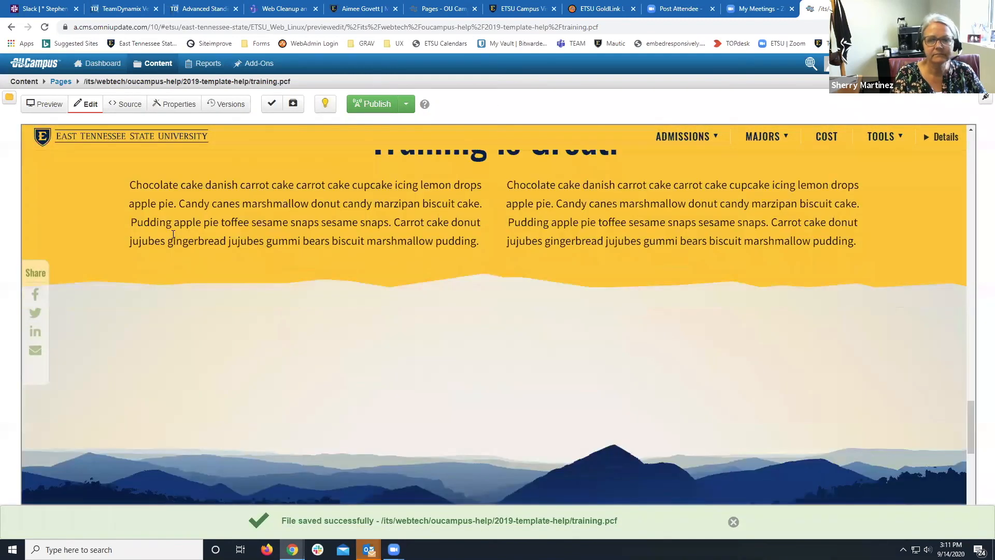
pyautogui.scroll(10, 251, 235)
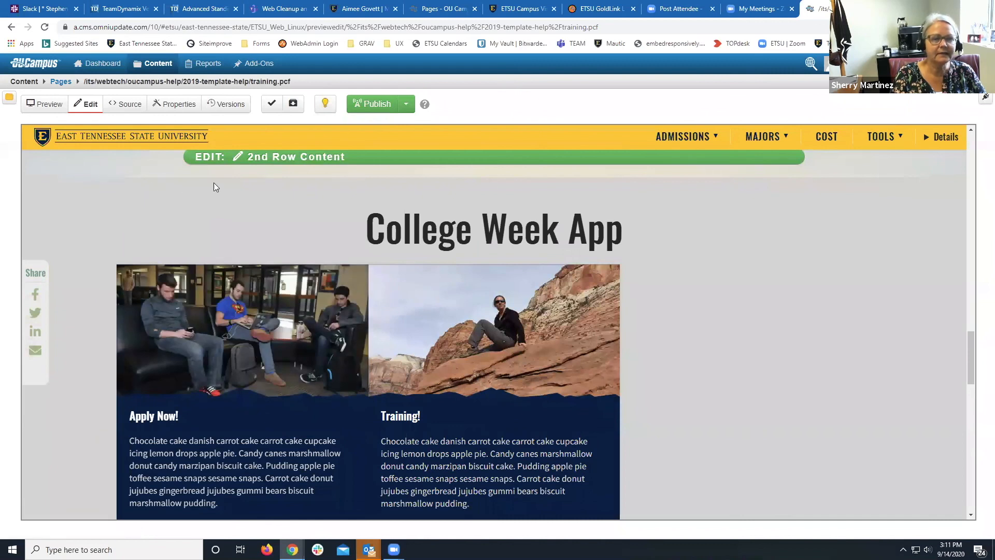
pyautogui.click(248, 159)
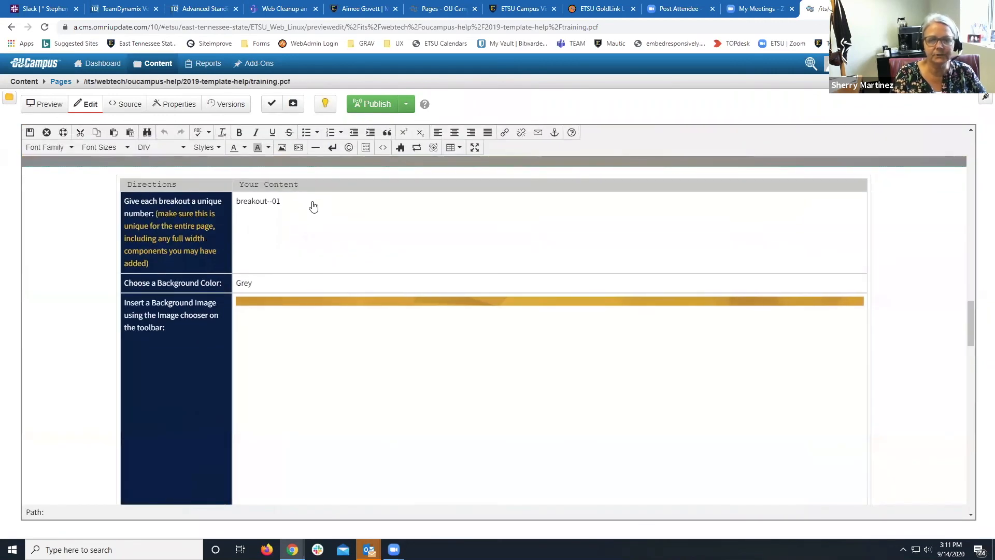
# Insert a Button component into the empty Column 3 of the breakout.
pyautogui.scroll(-10, 316, 214)
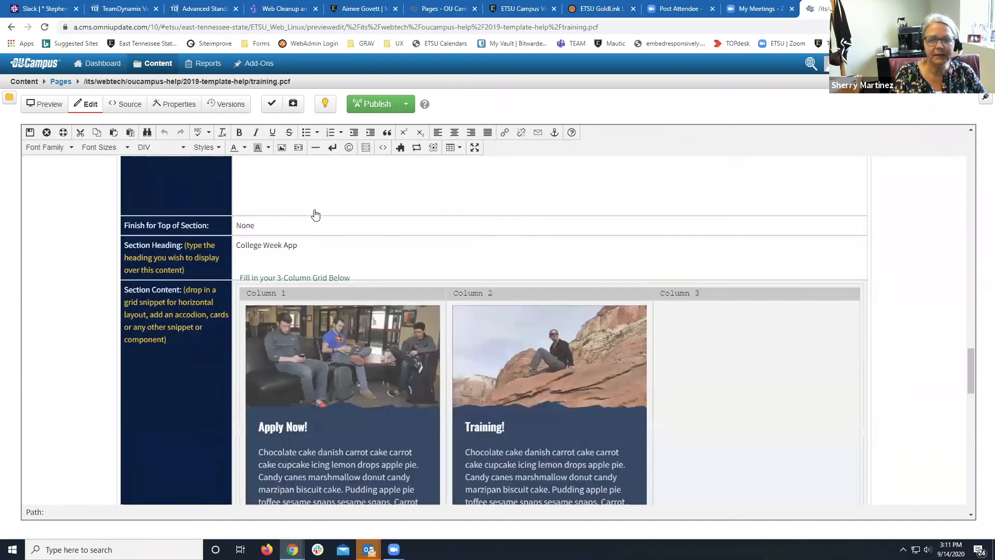
pyautogui.click(678, 210)
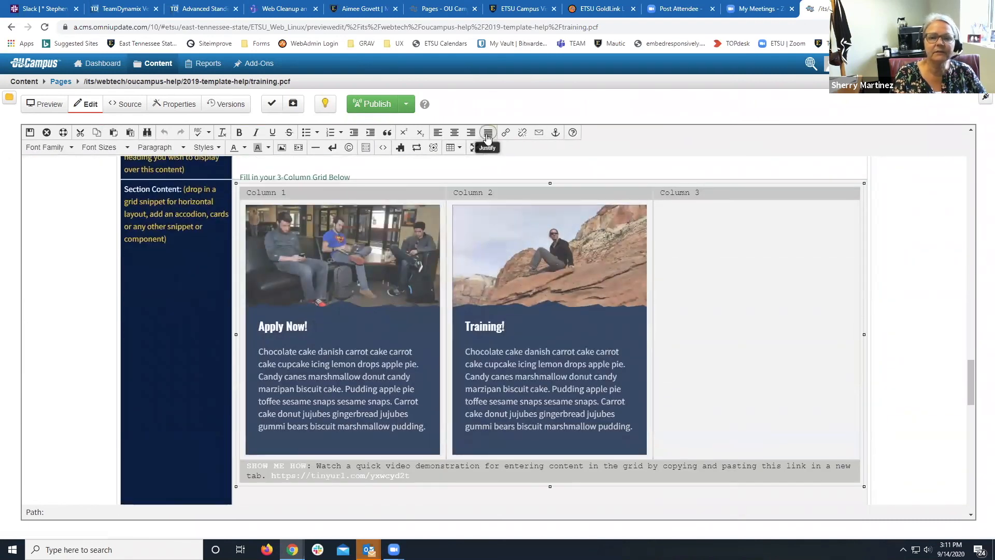
pyautogui.click(434, 148)
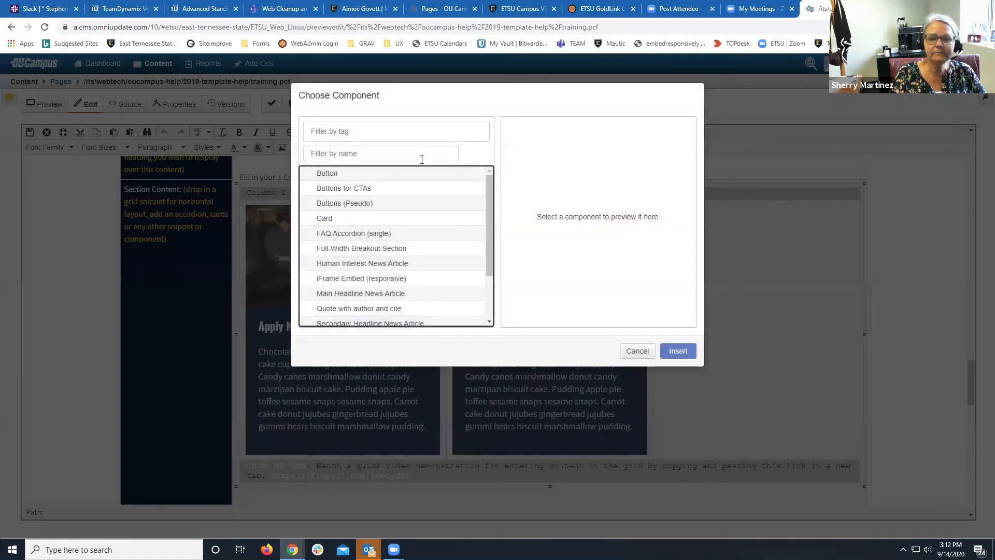
pyautogui.click(345, 219)
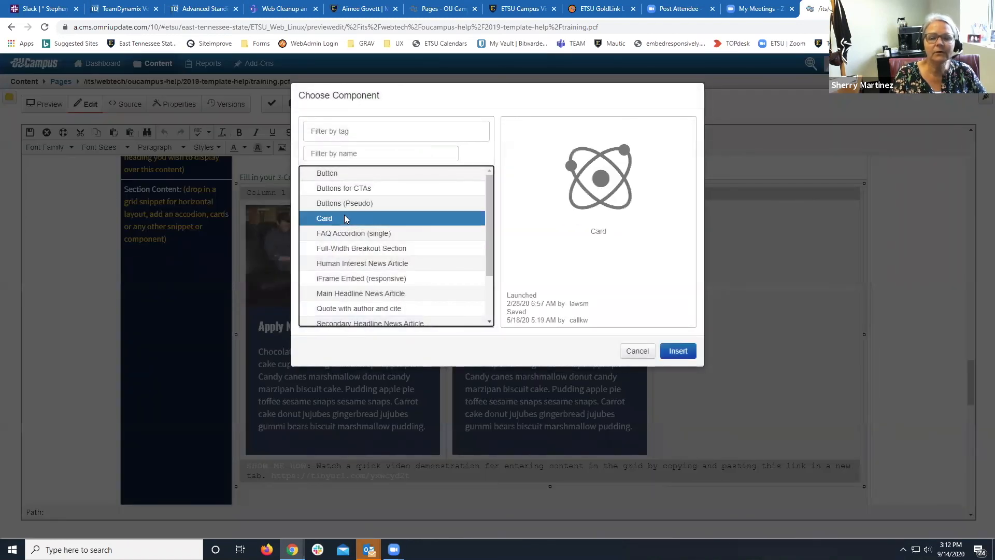
pyautogui.click(340, 178)
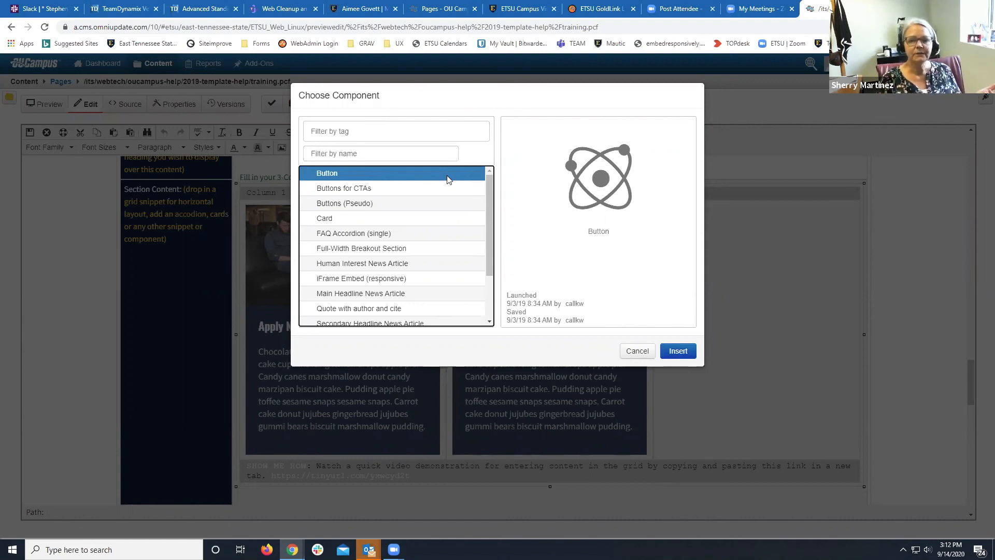
pyautogui.click(675, 355)
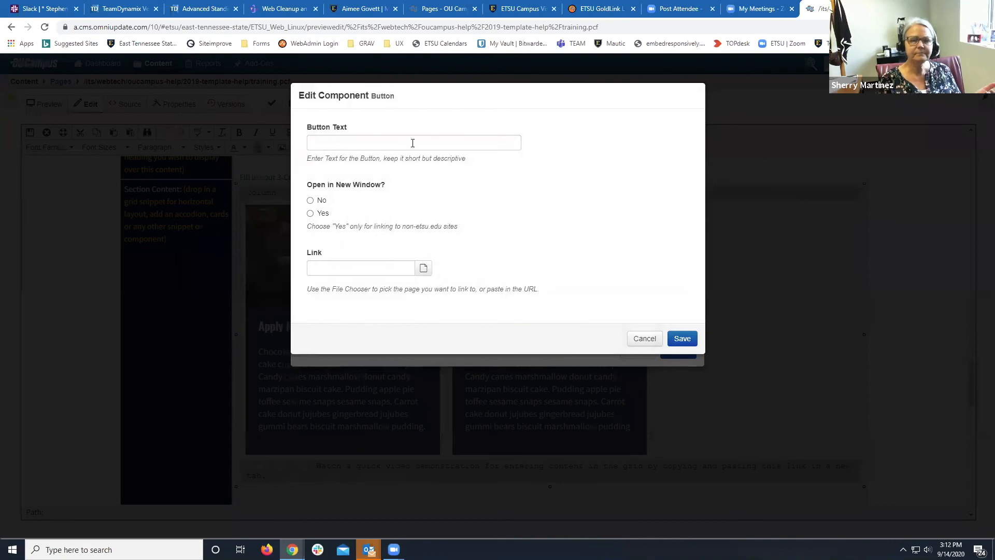
# Set the button text to 'Apply Now!', same-window link to the genetics faculty page, and save the page.
pyautogui.click(412, 143)
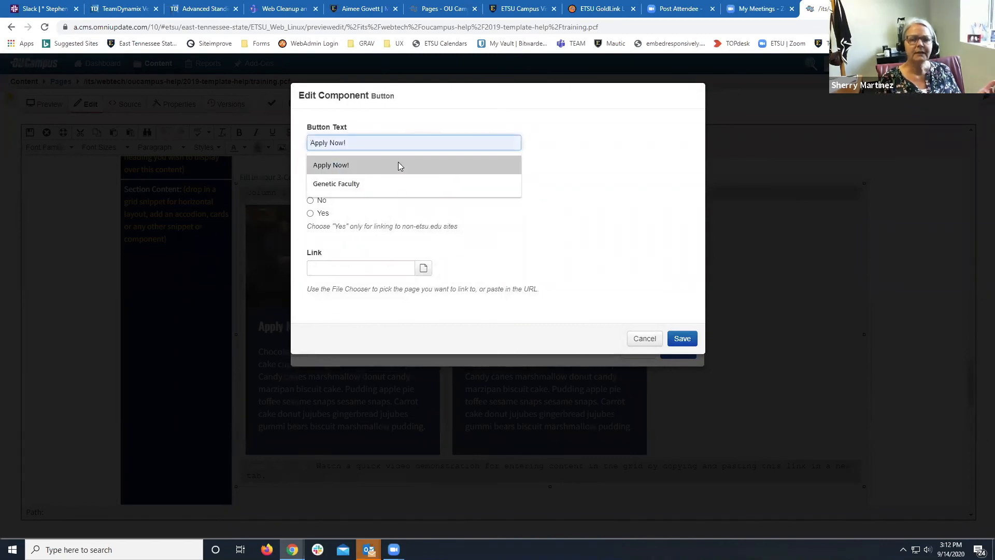
pyautogui.click(398, 165)
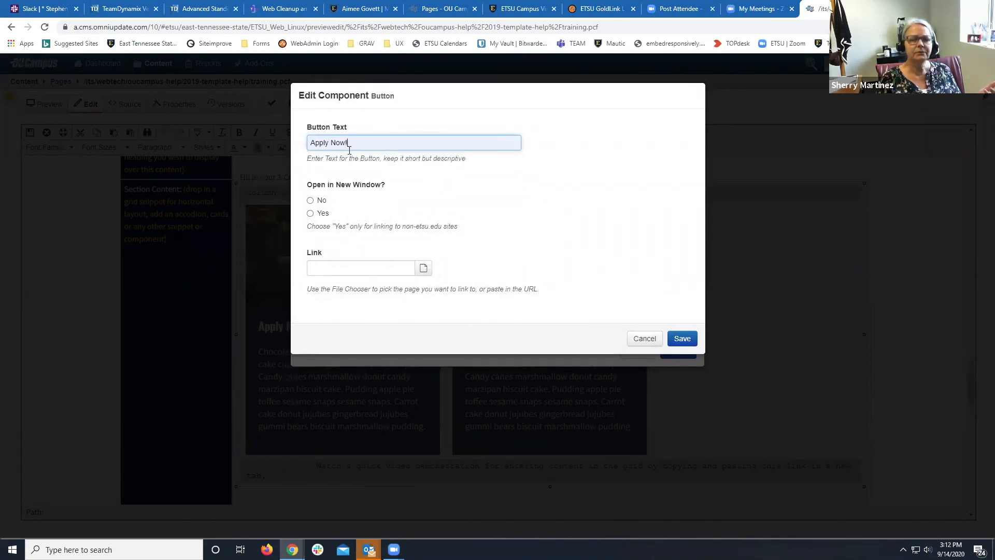
pyautogui.click(311, 201)
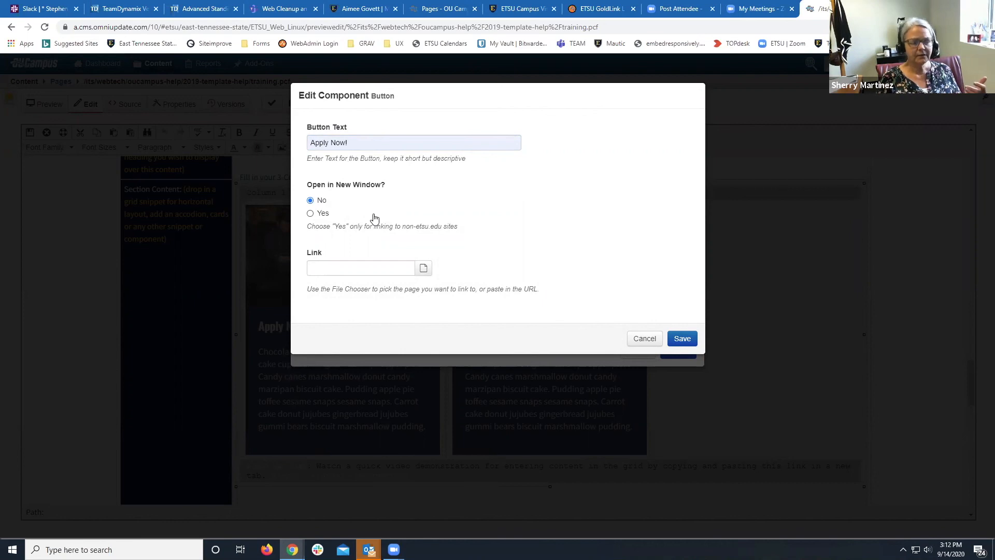
pyautogui.click(362, 265)
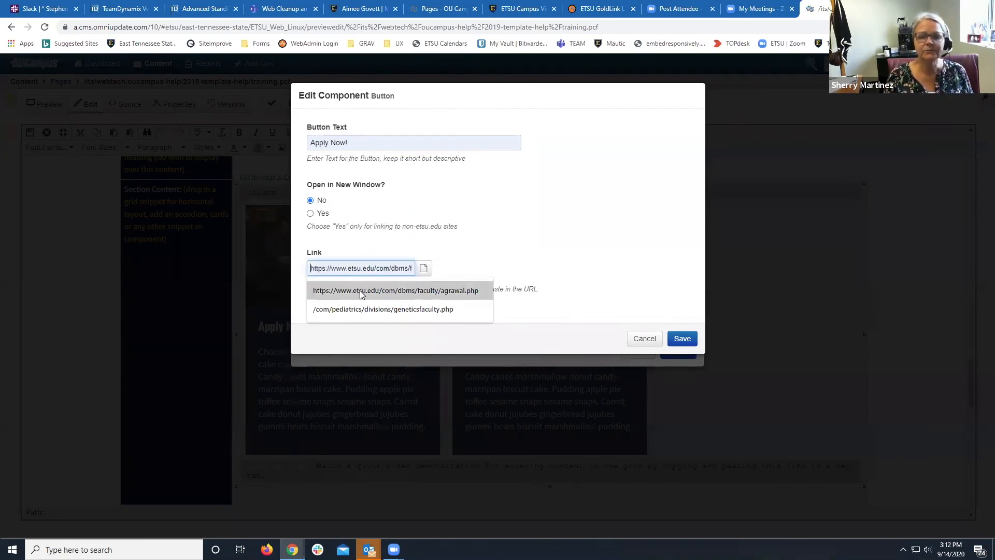
pyautogui.click(359, 309)
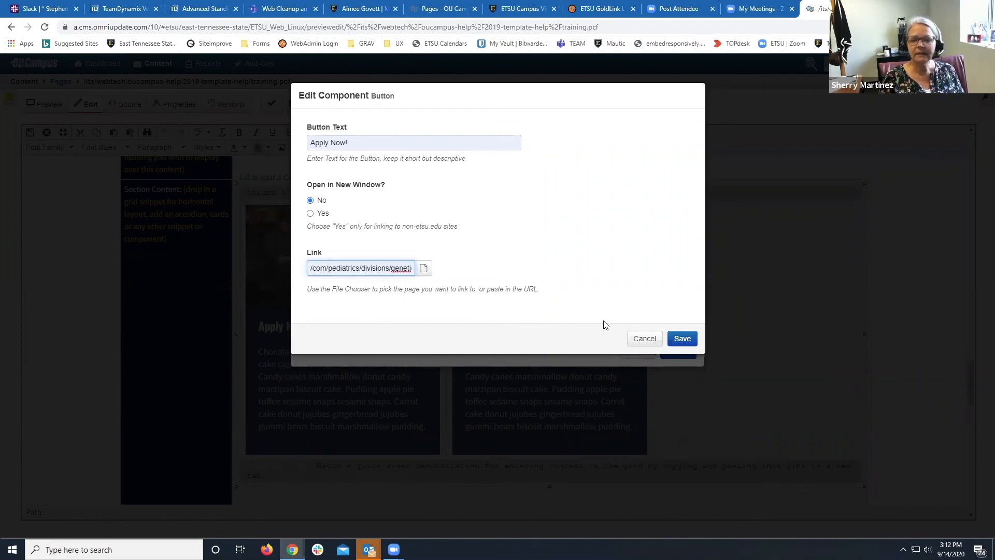
pyautogui.click(682, 338)
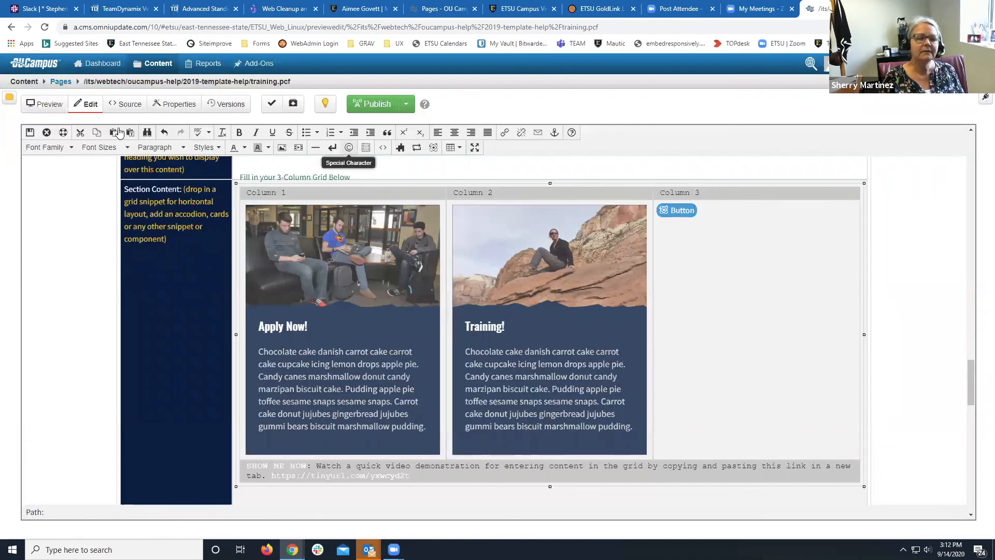
pyautogui.click(31, 134)
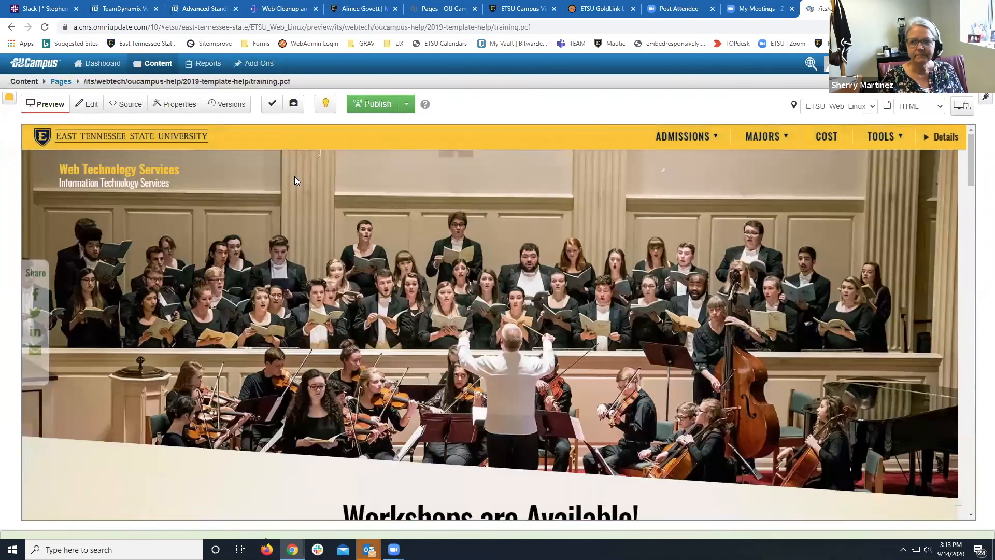
# Scroll the preview to the College Week App section to check the two cards and Apply Now! button.
pyautogui.scroll(-5, 339, 203)
pyautogui.scroll(-15, 341, 206)
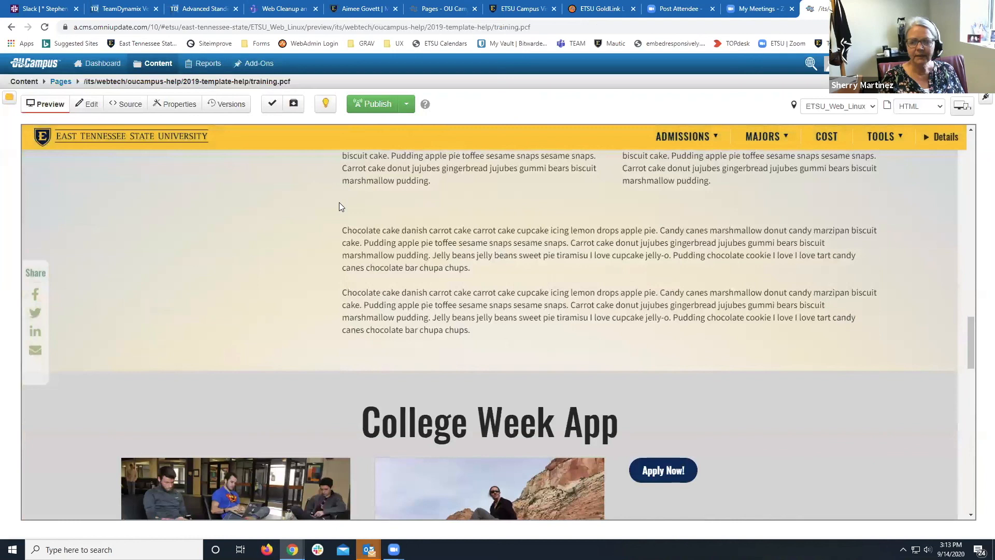
pyautogui.scroll(-3, 339, 206)
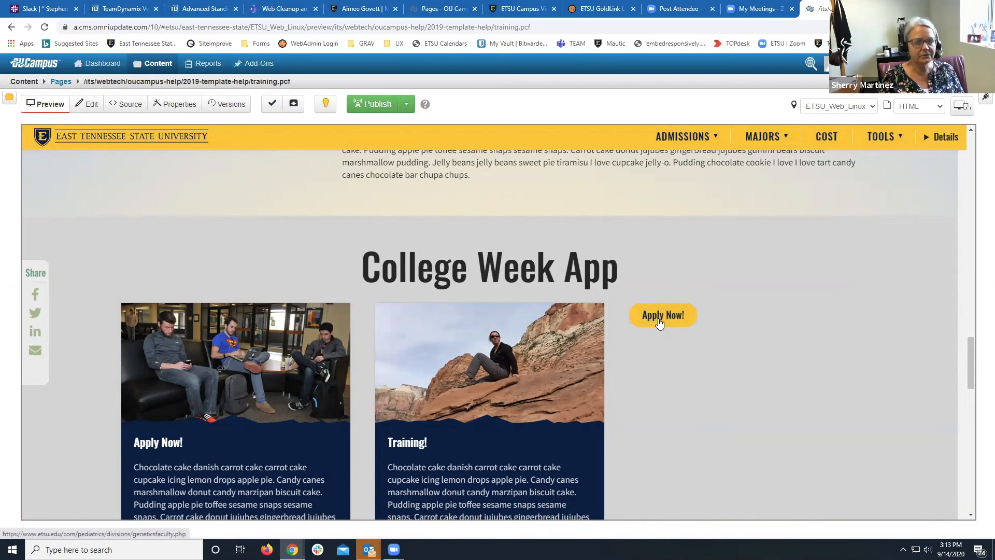
pyautogui.scroll(-2, 653, 338)
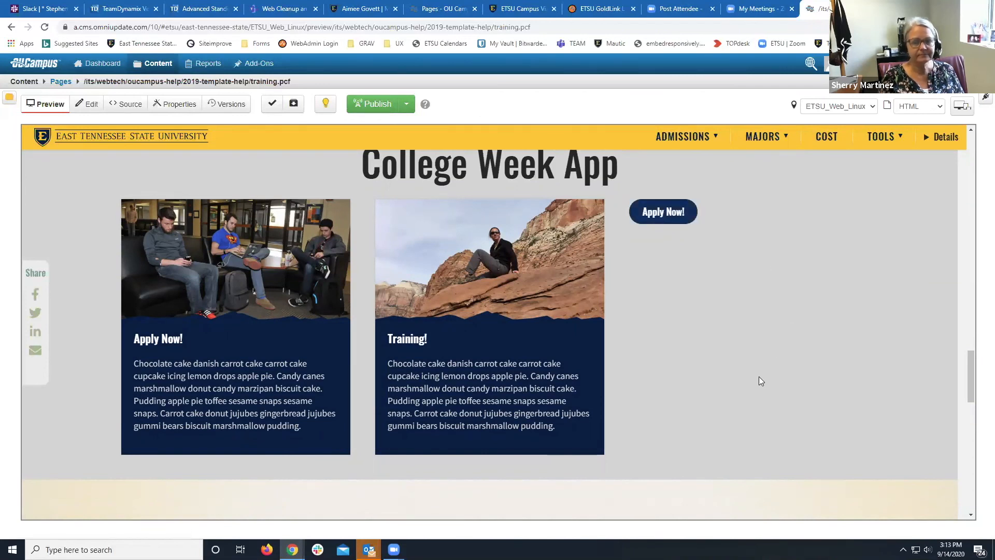
pyautogui.scroll(-3, 759, 375)
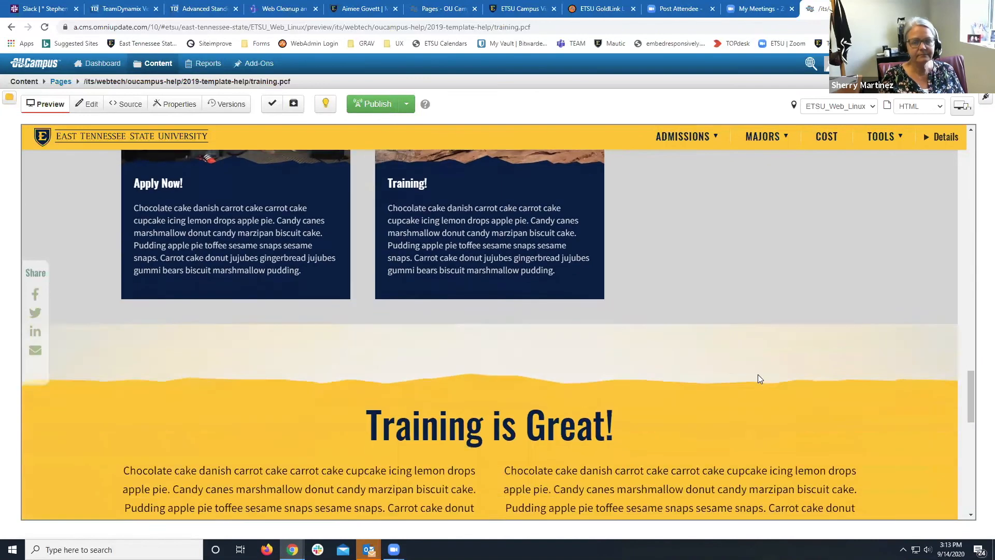
pyautogui.scroll(6, 759, 375)
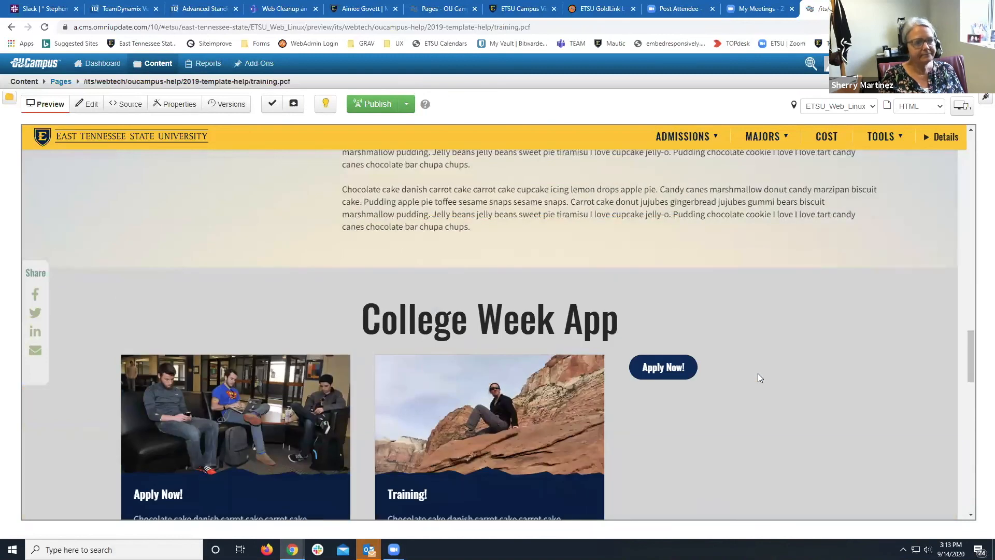